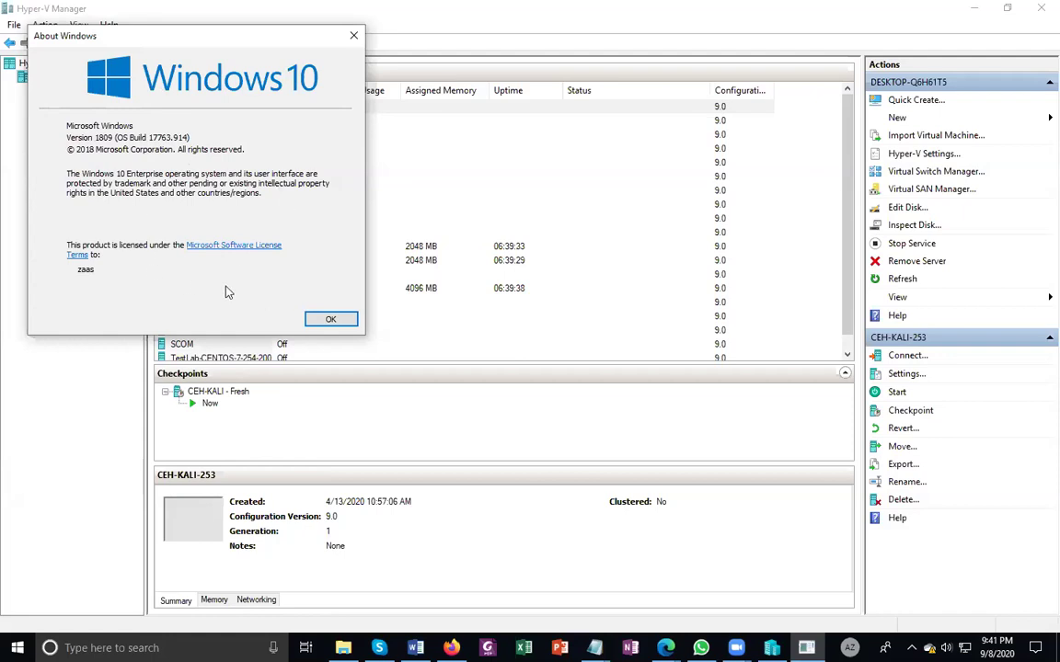
# Close About Windows and open Turn Windows features on or off from Control Panel's Programs and Features
pyautogui.click(331, 320)
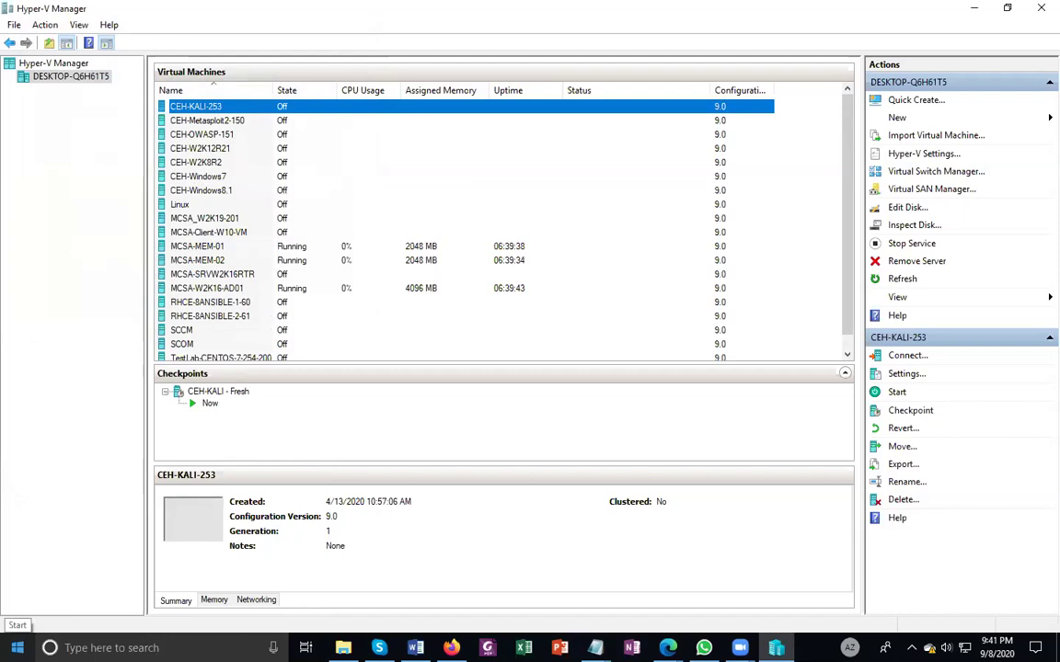
pyautogui.click(17, 647)
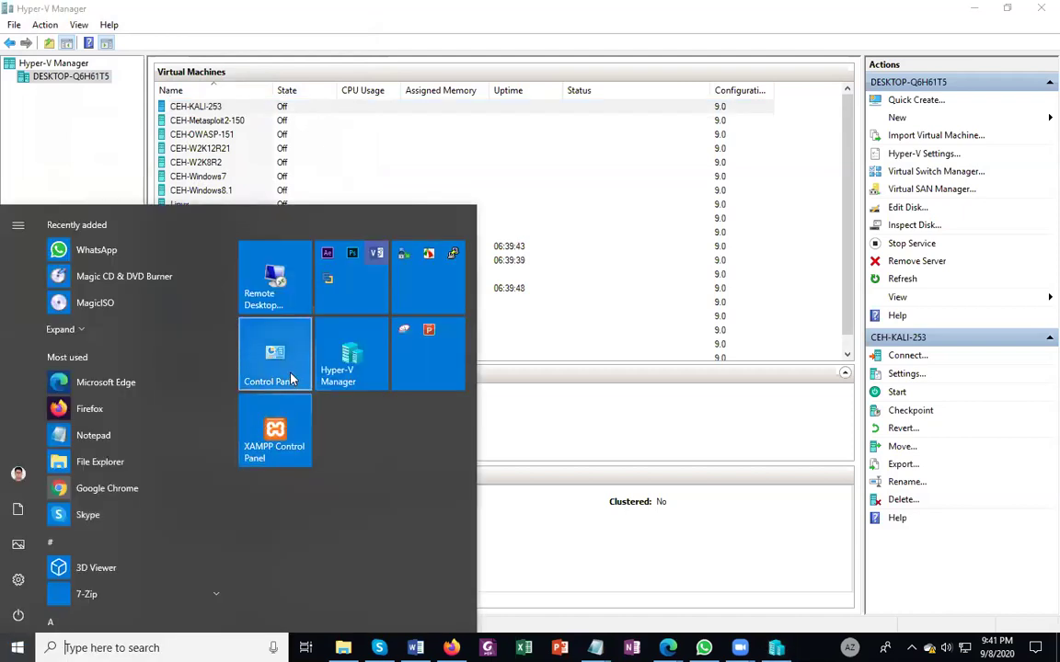
pyautogui.click(290, 379)
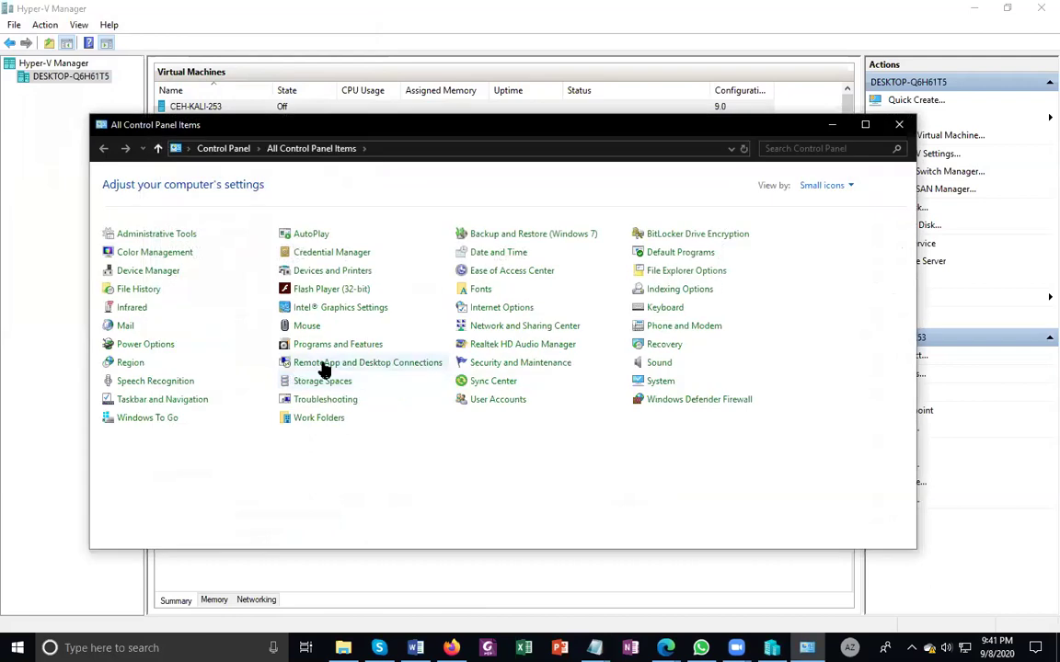
pyautogui.click(342, 345)
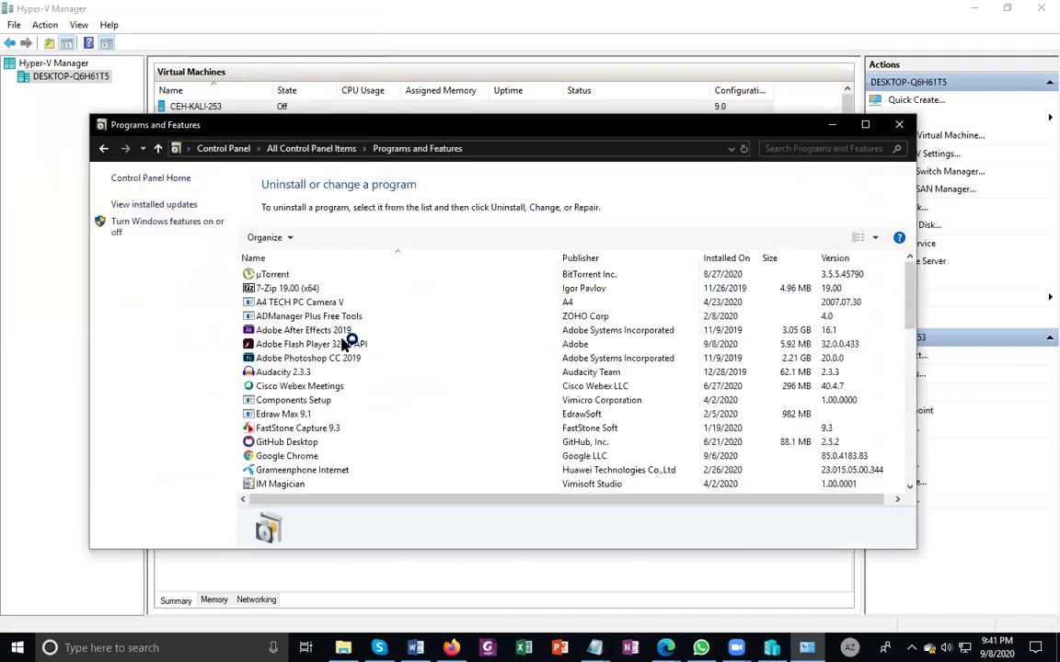
pyautogui.click(184, 229)
# Verify Hyper-V Platform and Management Tools are all checked, then cancel and close Programs and Features
pyautogui.moveTo(537, 190); pyautogui.dragTo(494, 151)
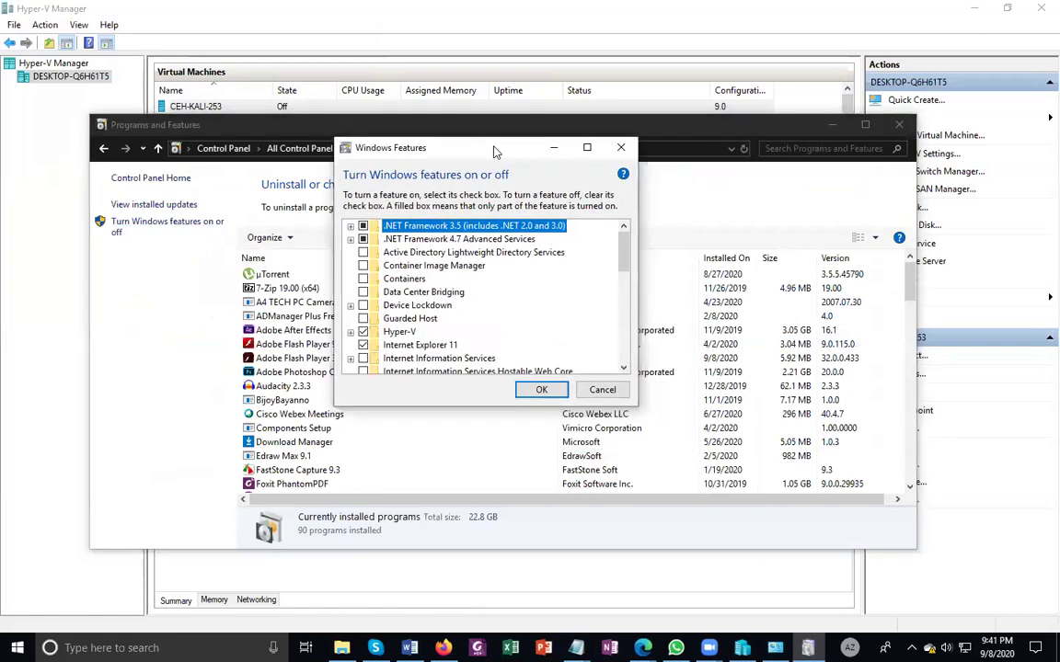
pyautogui.click(350, 331)
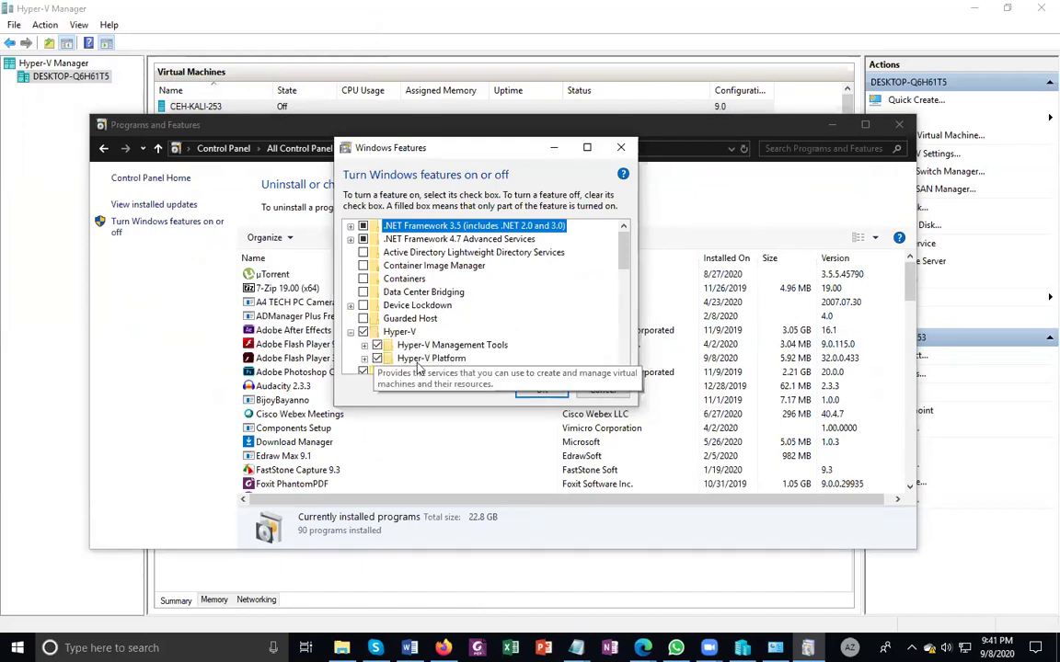
pyautogui.click(364, 358)
pyautogui.click(364, 318)
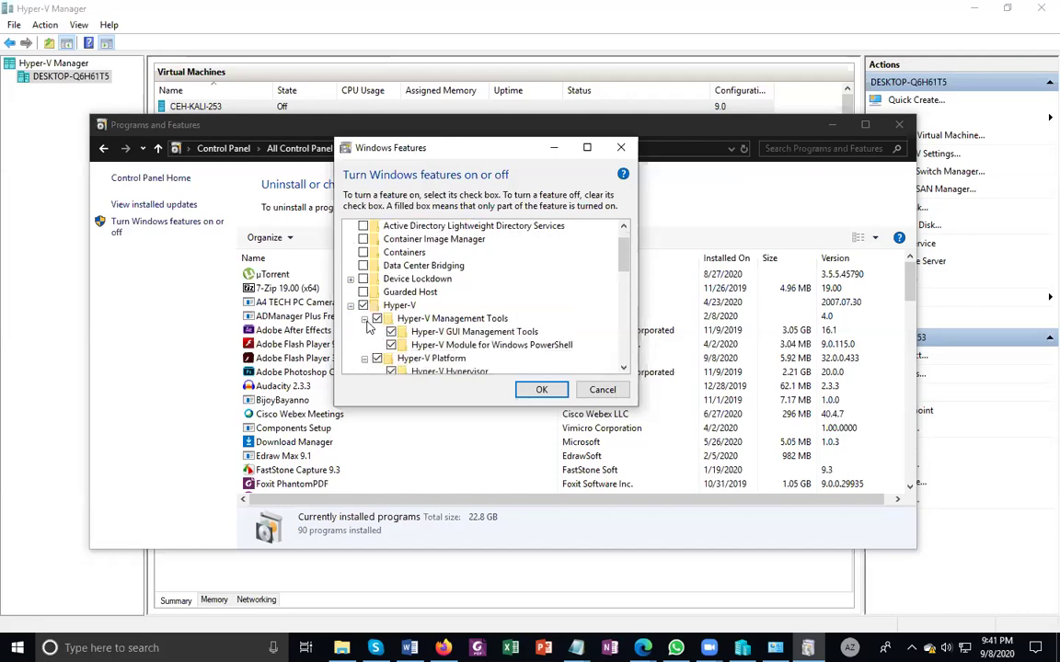
pyautogui.scroll(-1, 421, 354)
pyautogui.scroll(-2, 421, 354)
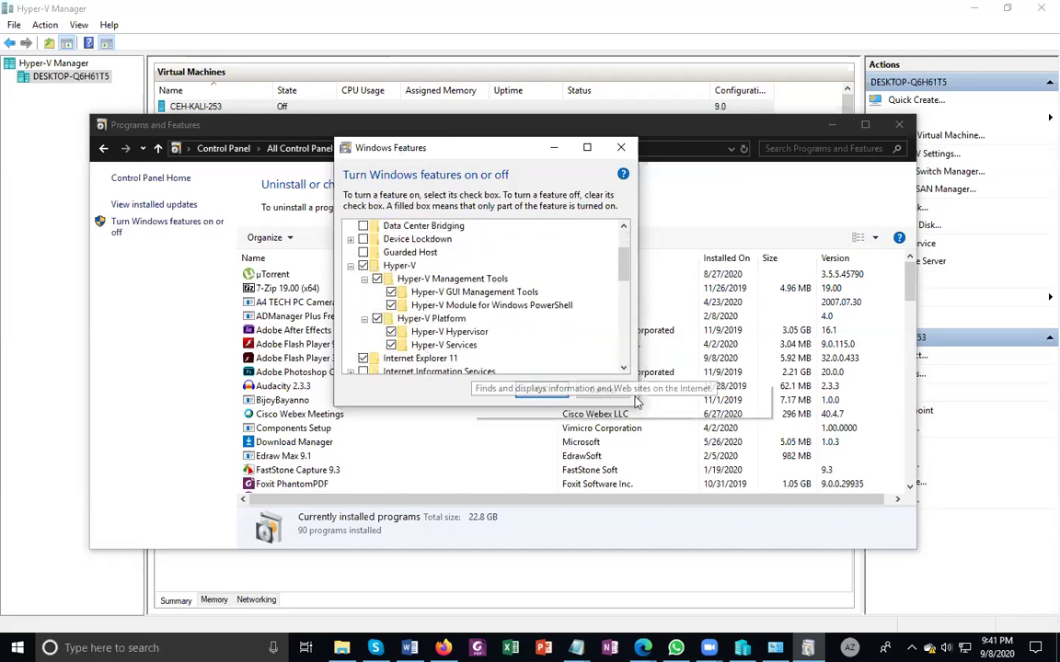
pyautogui.click(602, 390)
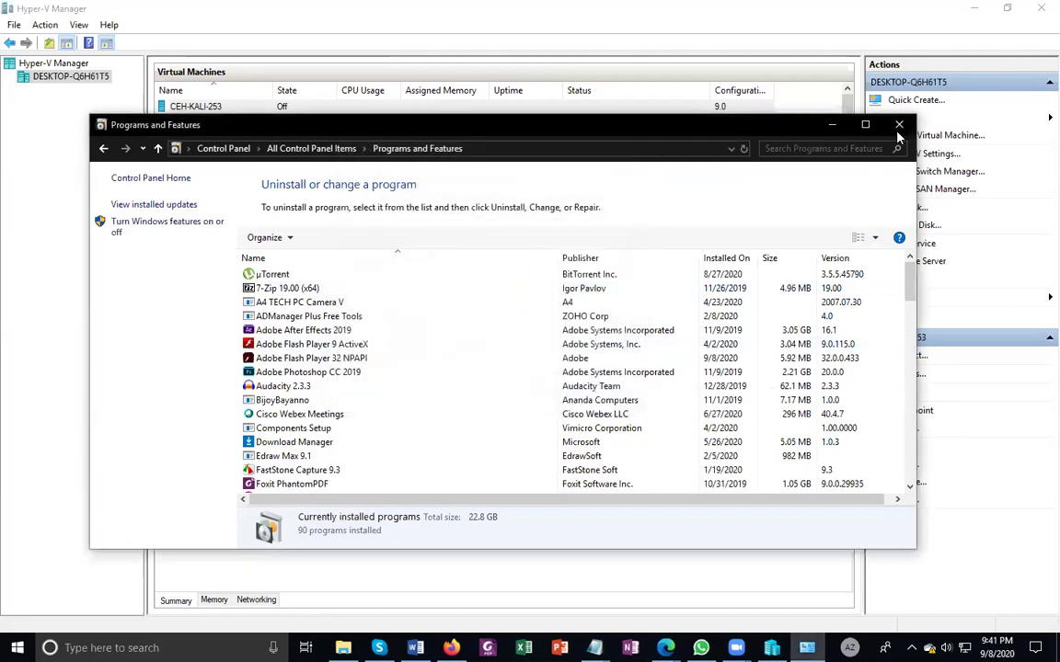
pyautogui.click(899, 125)
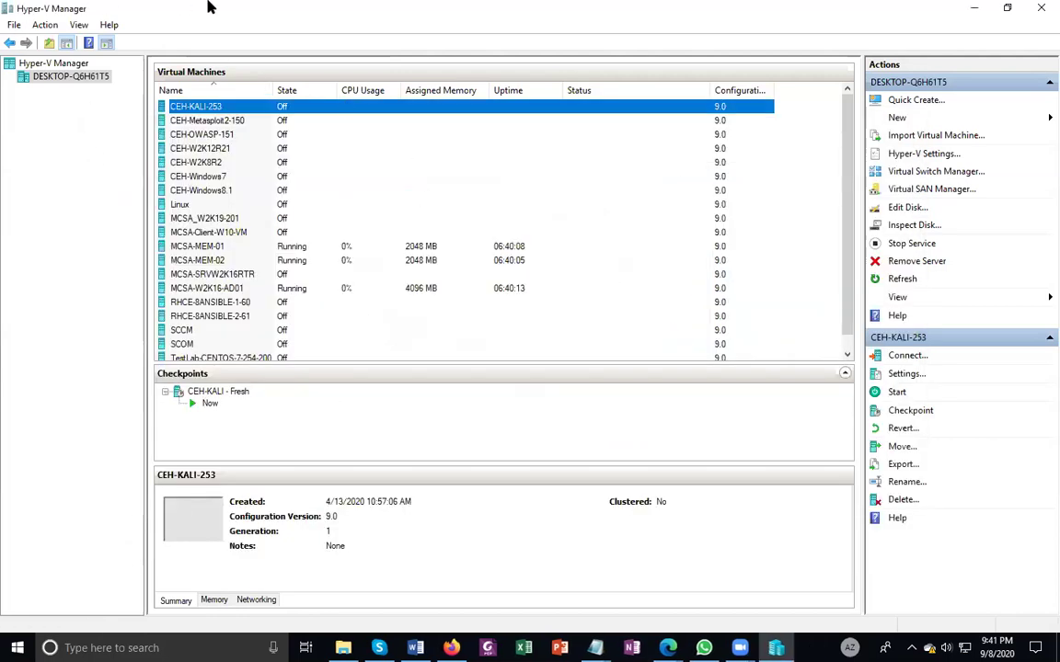
pyautogui.click(17, 648)
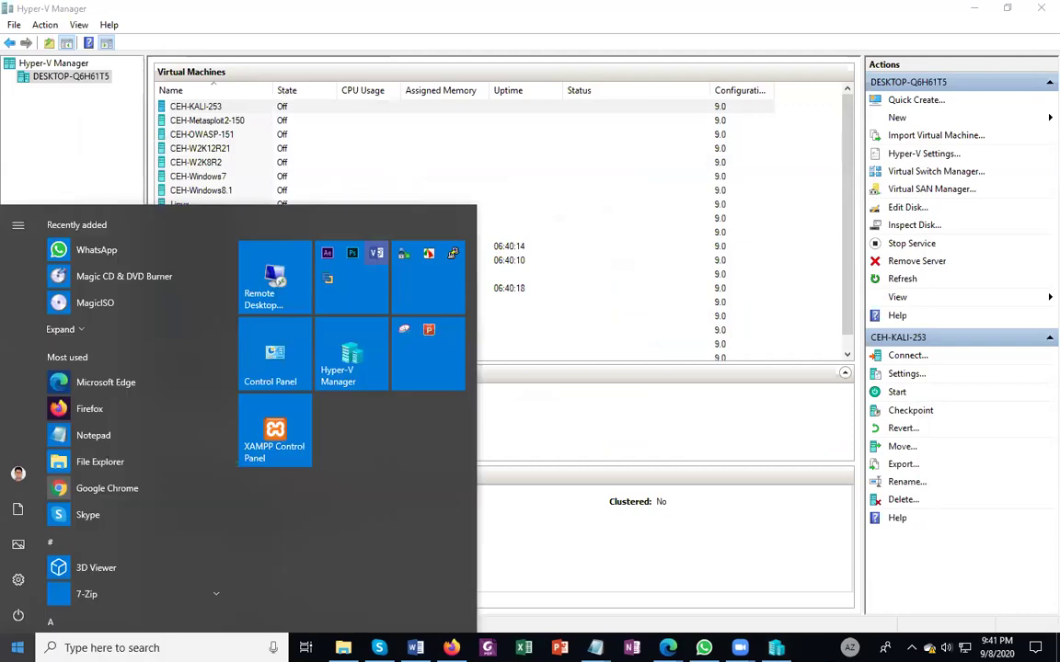
pyautogui.write('hyper')
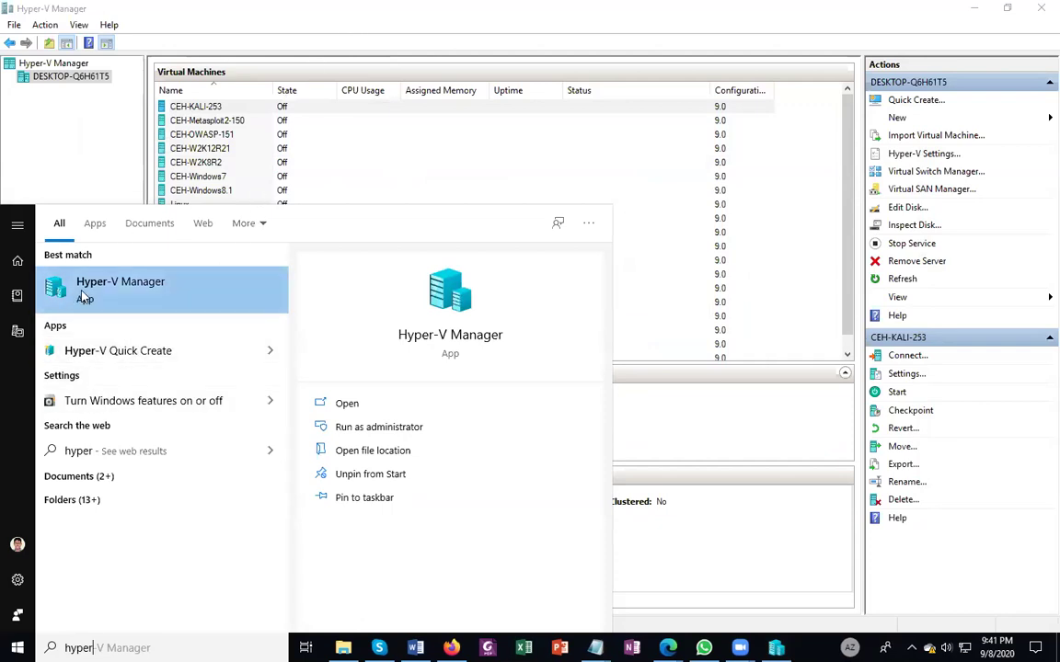
pyautogui.click(345, 39)
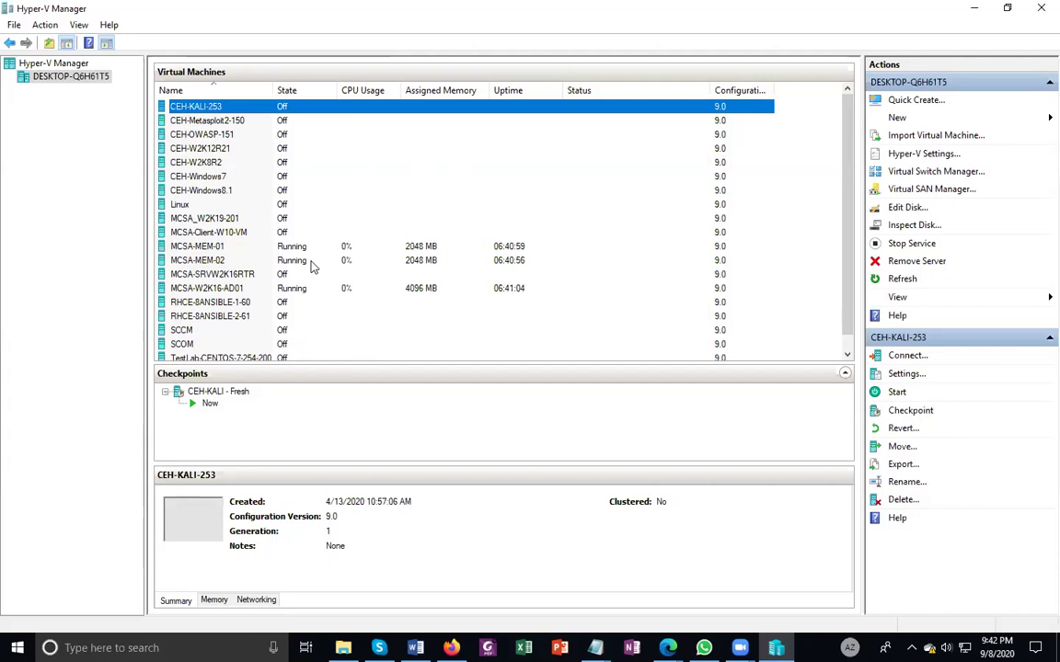
# Open Connect to Server from the Hyper-V Manager root's context menu
pyautogui.rightClick(90, 82)
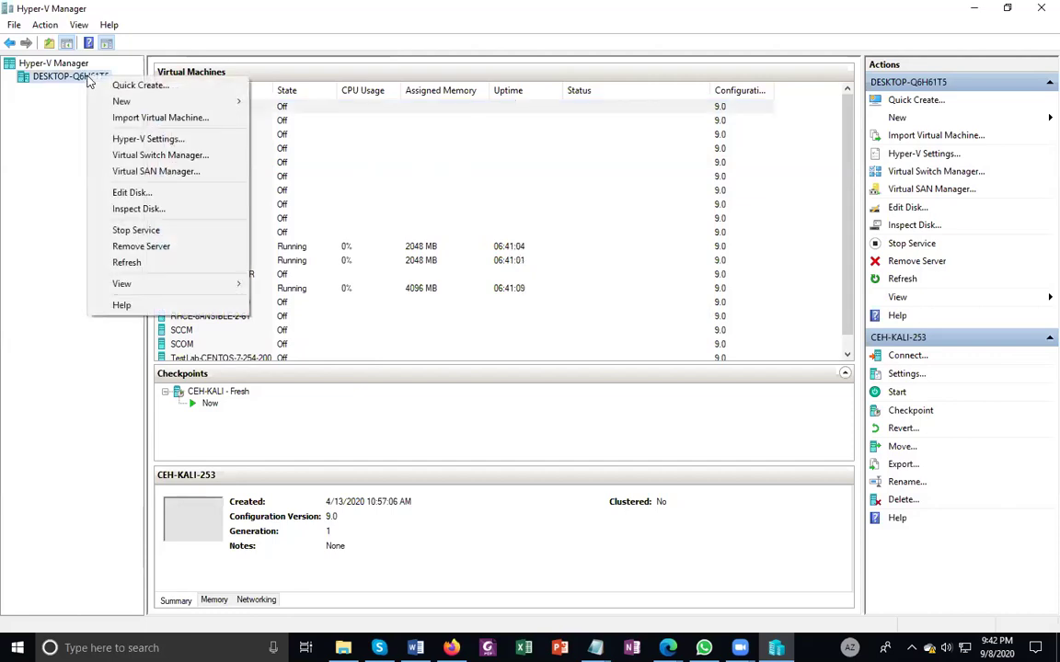
pyautogui.click(261, 26)
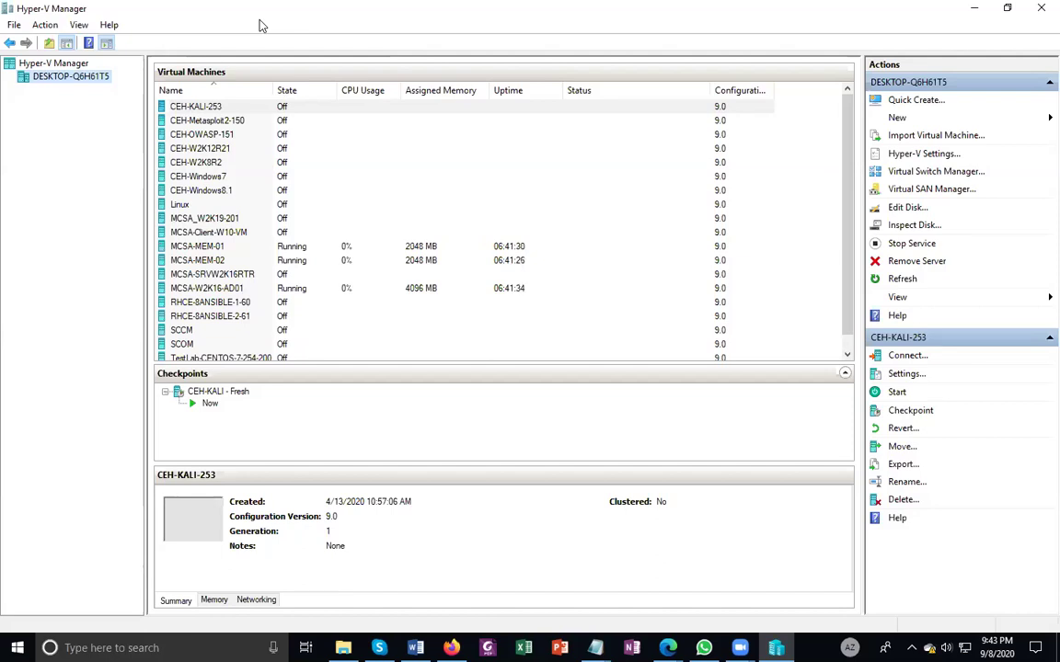
pyautogui.rightClick(79, 77)
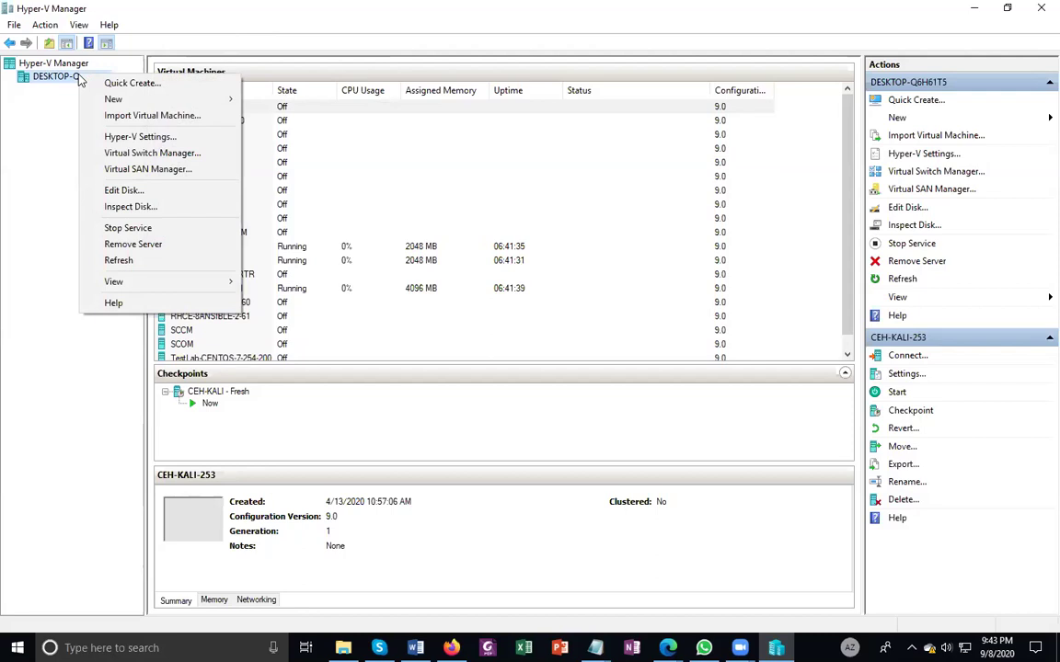
pyautogui.click(57, 153)
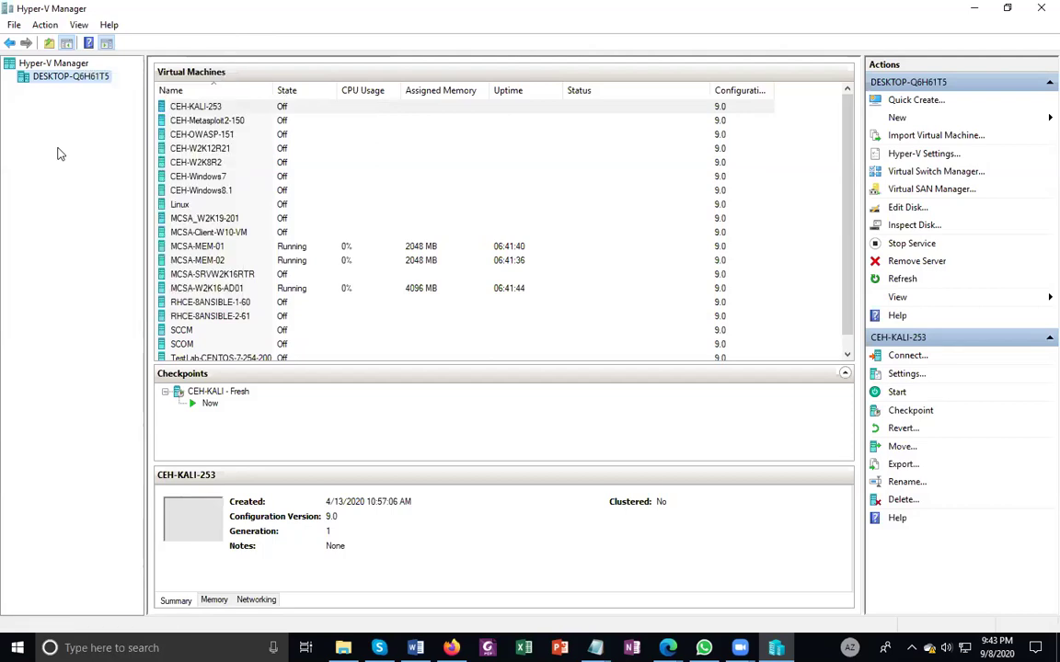
pyautogui.rightClick(59, 66)
pyautogui.click(101, 73)
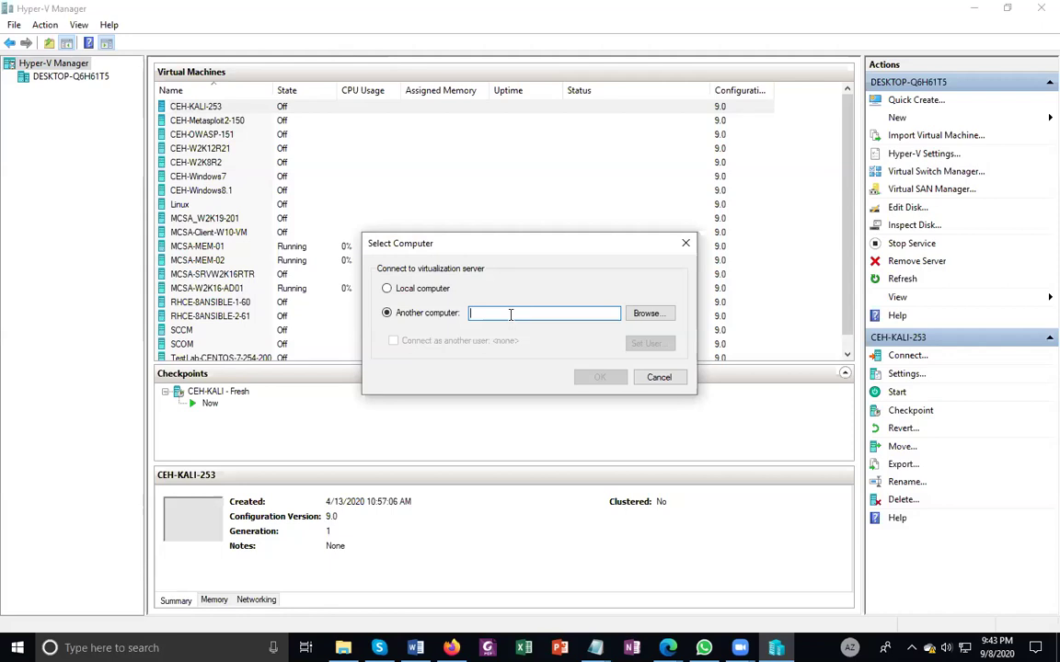
# Cancel Select Computer, reopen Connect to Server, and cancel again without entering a computer name
pyautogui.click(658, 376)
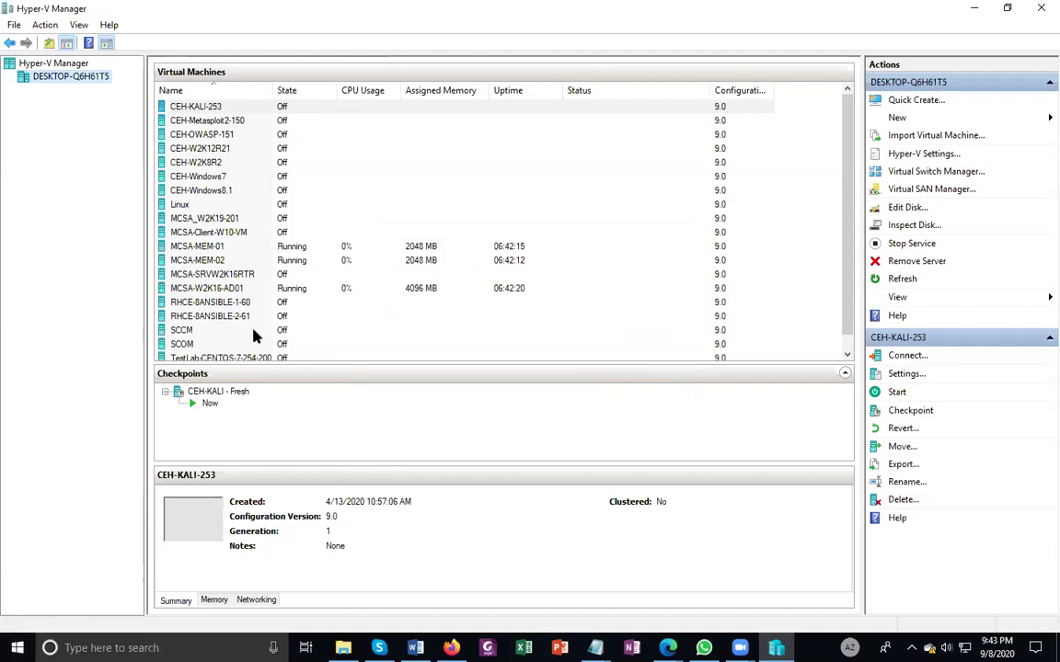
pyautogui.rightClick(61, 64)
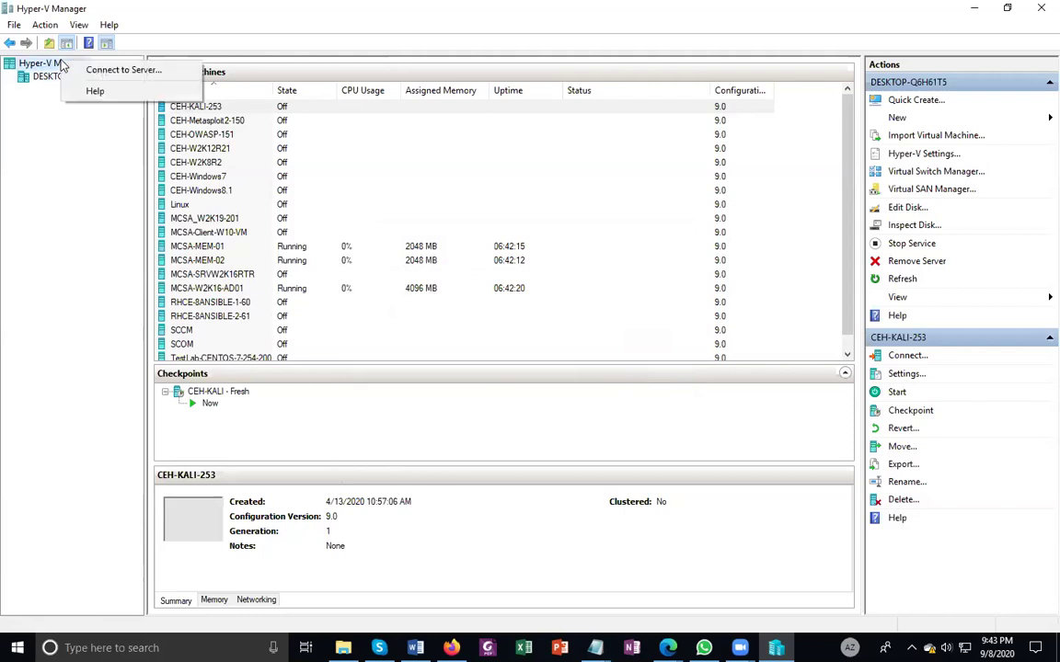
pyautogui.click(109, 69)
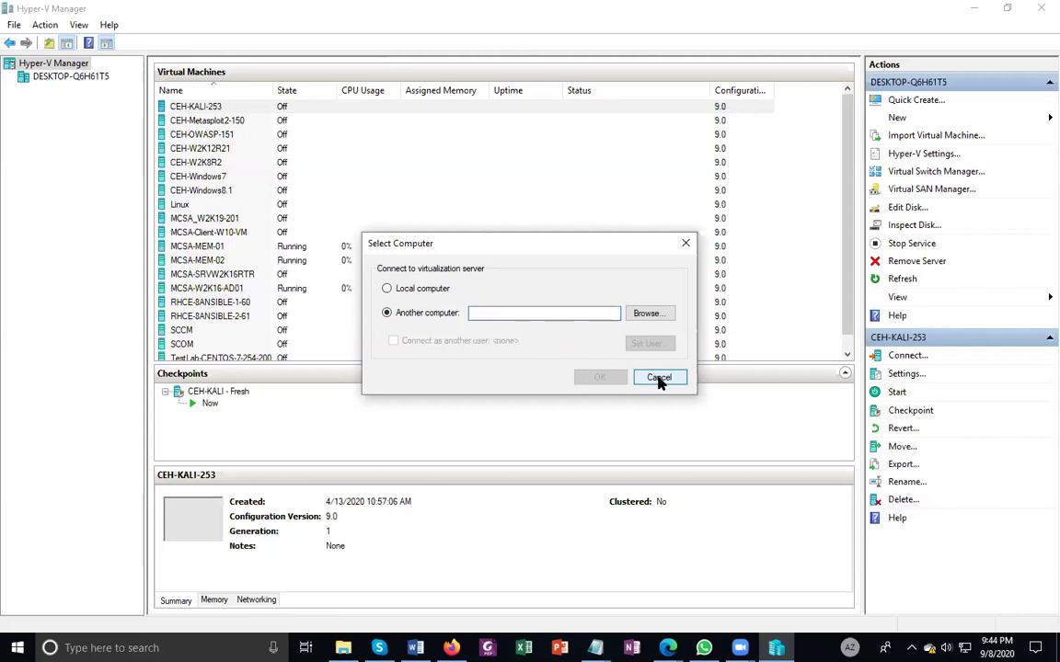
pyautogui.click(658, 378)
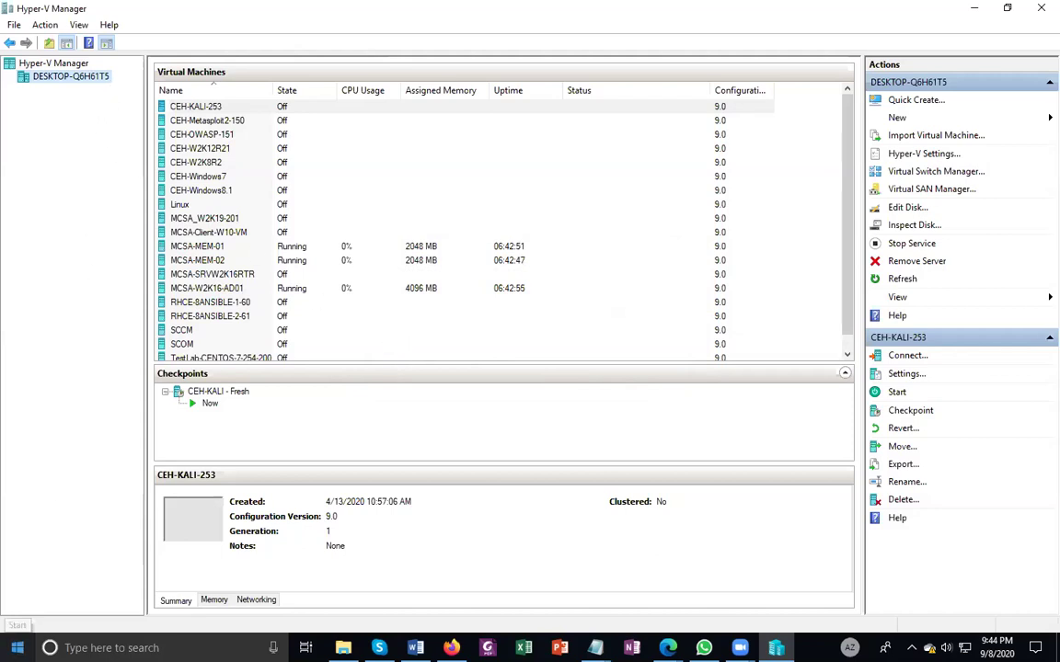
# Open and then dismiss the Start menu to reveal the virtual machine list
pyautogui.click(17, 648)
pyautogui.click(18, 648)
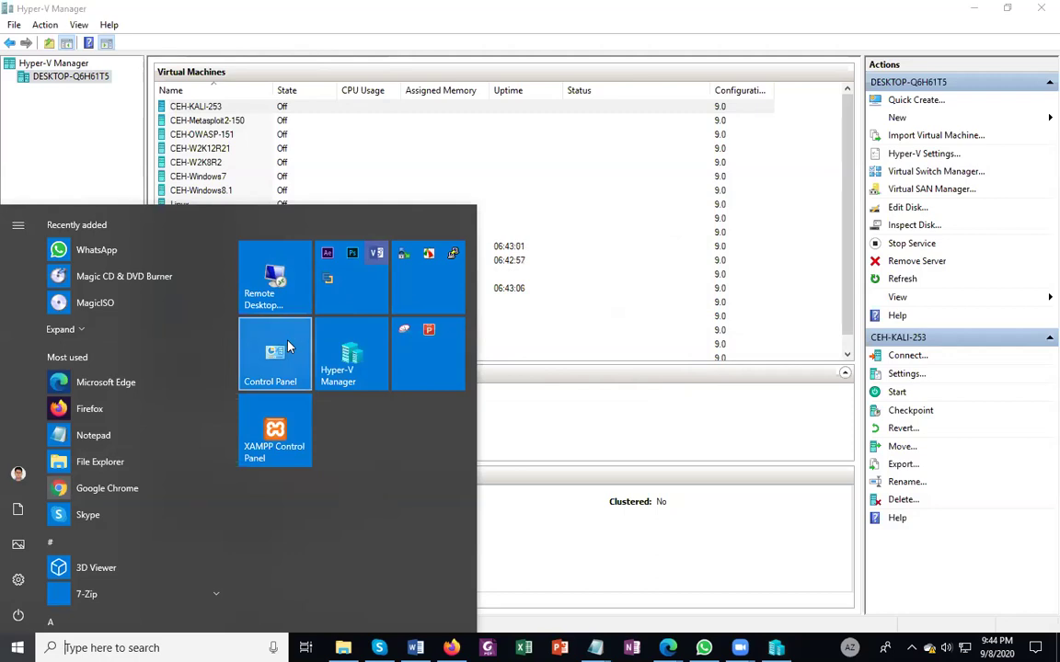
pyautogui.click(299, 34)
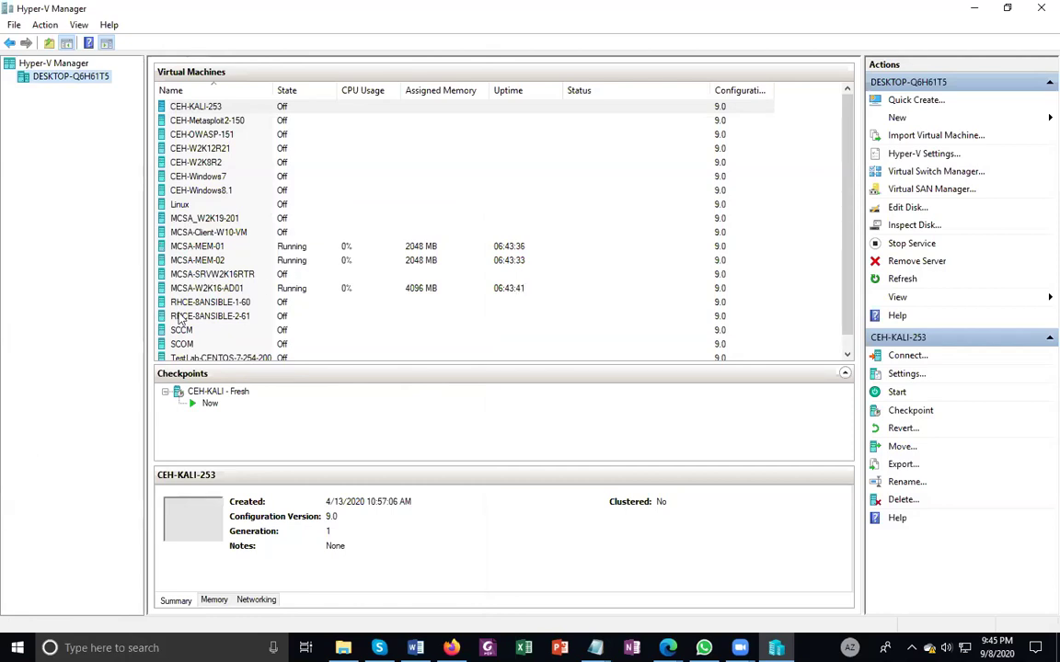
# Launch New > Virtual Machine on the host and go past Before You Begin to Specify Name and Location
pyautogui.rightClick(82, 81)
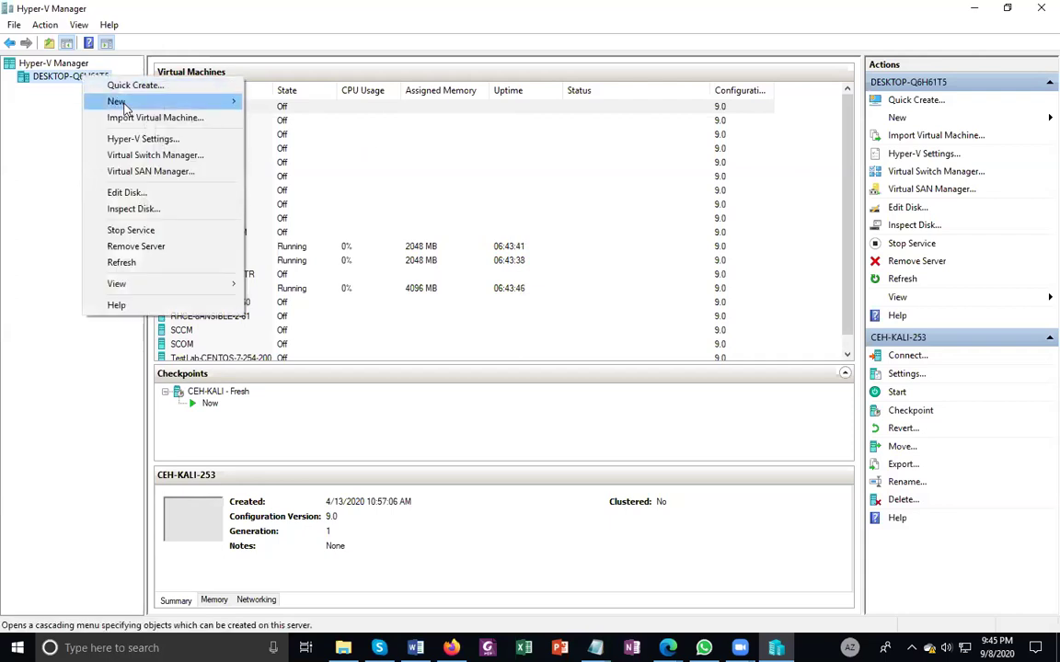
pyautogui.moveTo(127, 109)
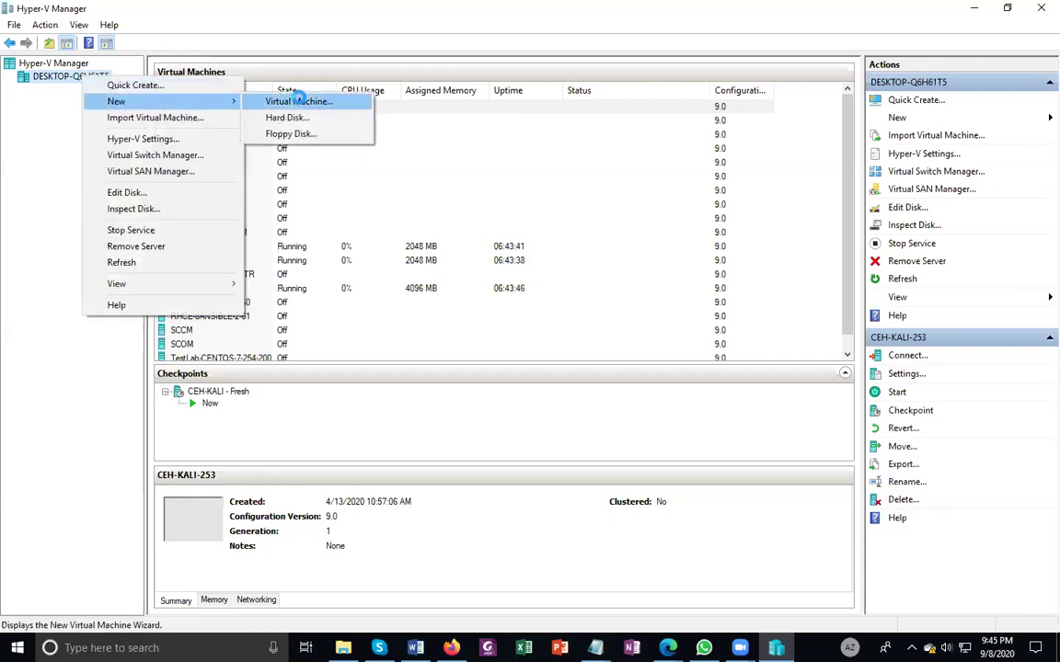
pyautogui.click(298, 102)
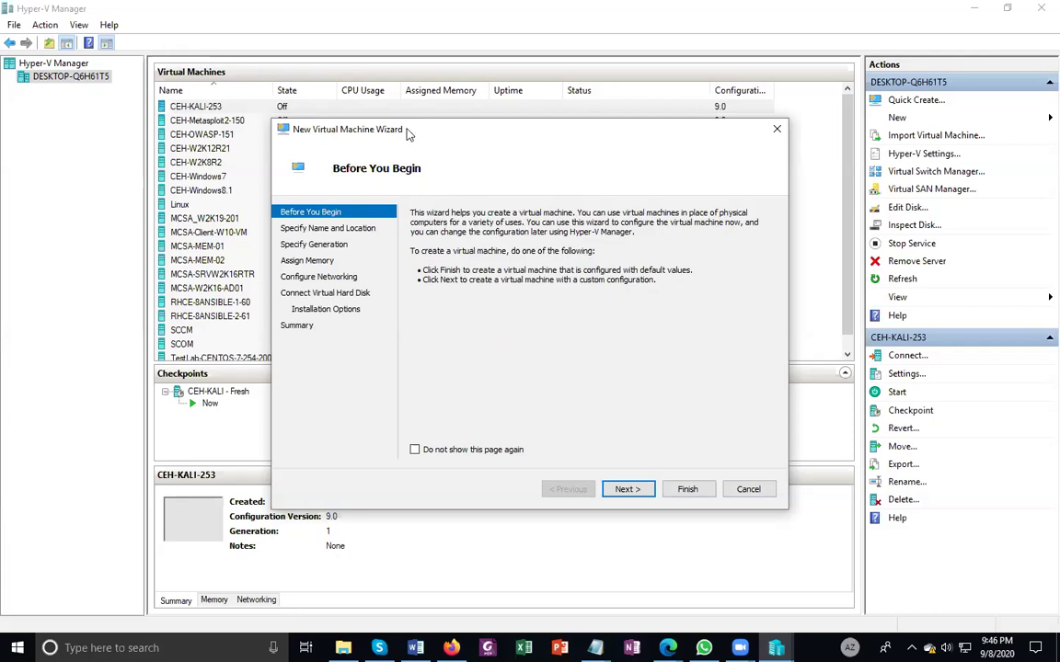
pyautogui.click(637, 497)
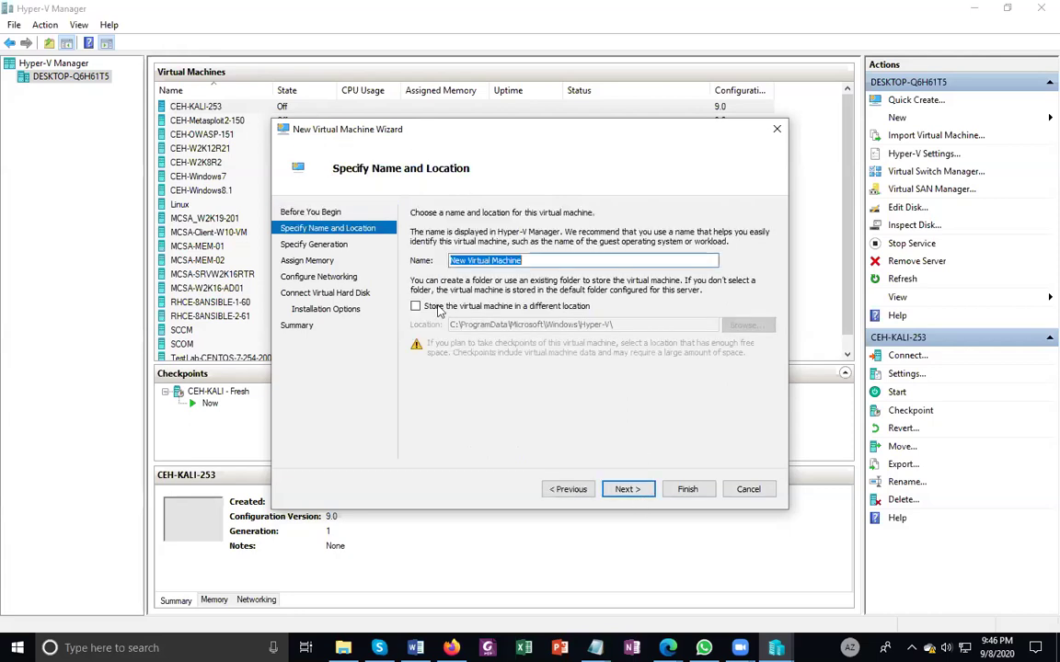
pyautogui.click(552, 261)
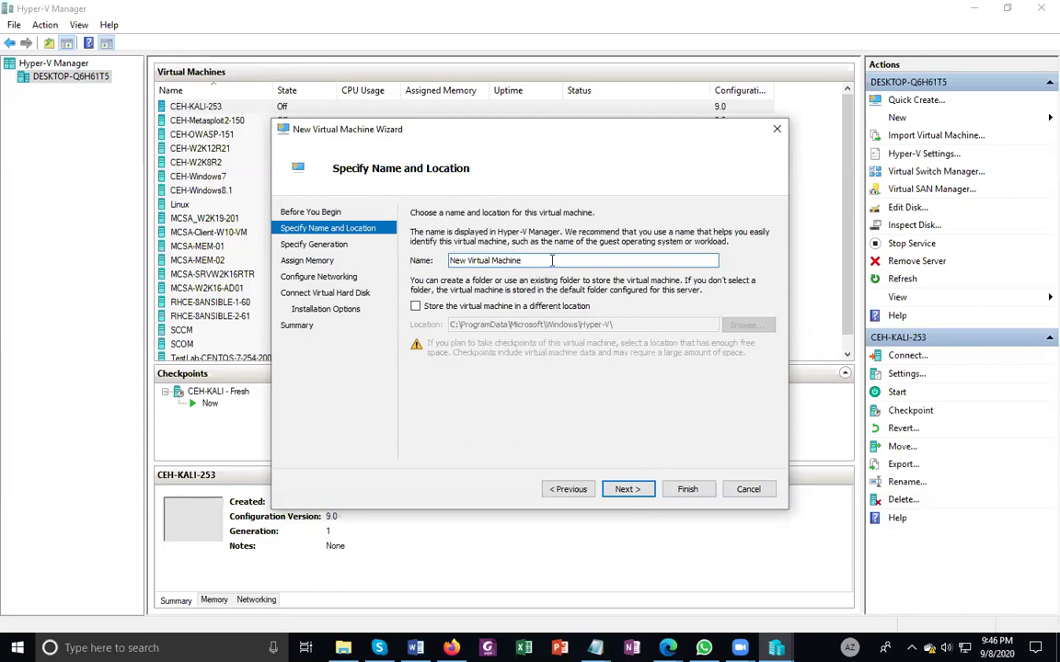
# Replace the default New Virtual Machine name with MCSA-BATCH2-SRV01
pyautogui.hotkey('ctrl', 'a')
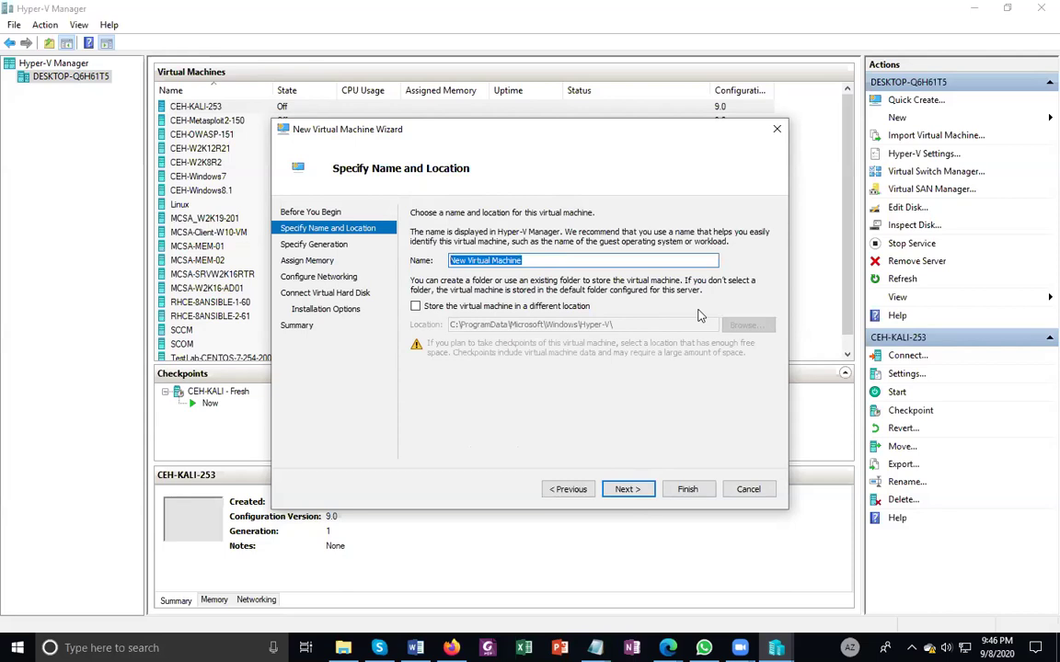
pyautogui.write('MCS')
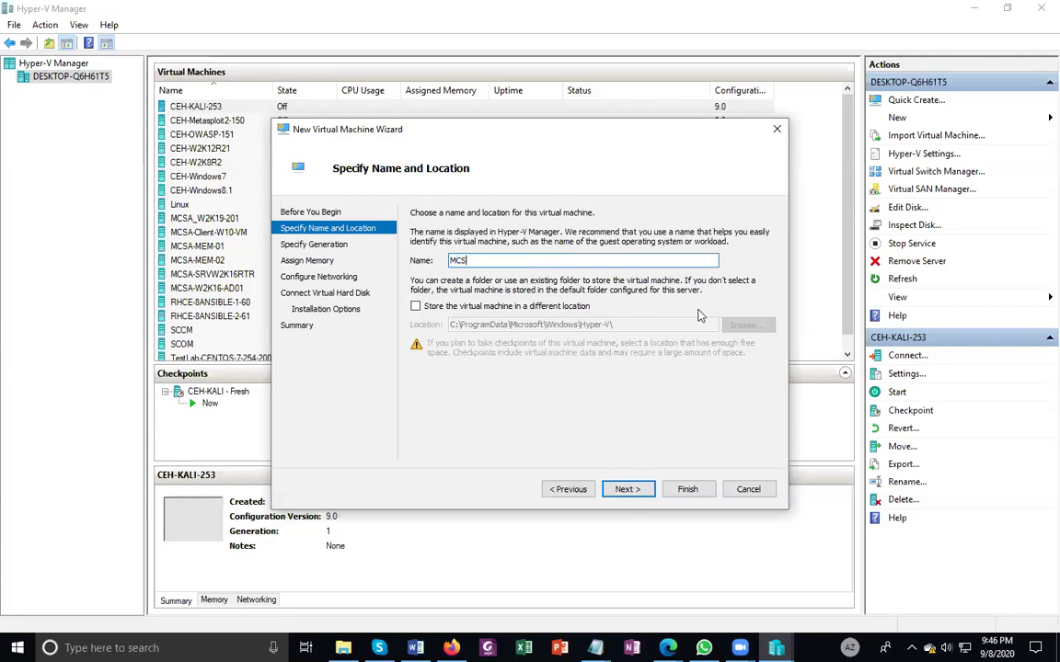
pyautogui.write('A-BATCH2-')
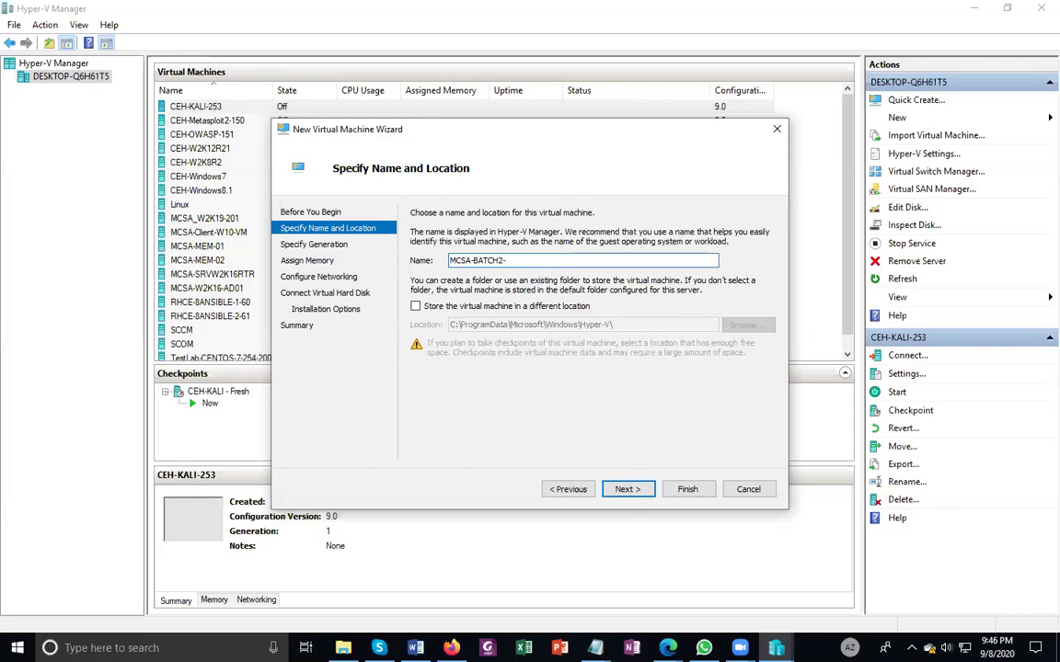
pyautogui.write('SRV01')
pyautogui.doubleClick(539, 261)
pyautogui.click(539, 260)
pyautogui.doubleClick(539, 260)
pyautogui.click(541, 260)
pyautogui.doubleClick(539, 261)
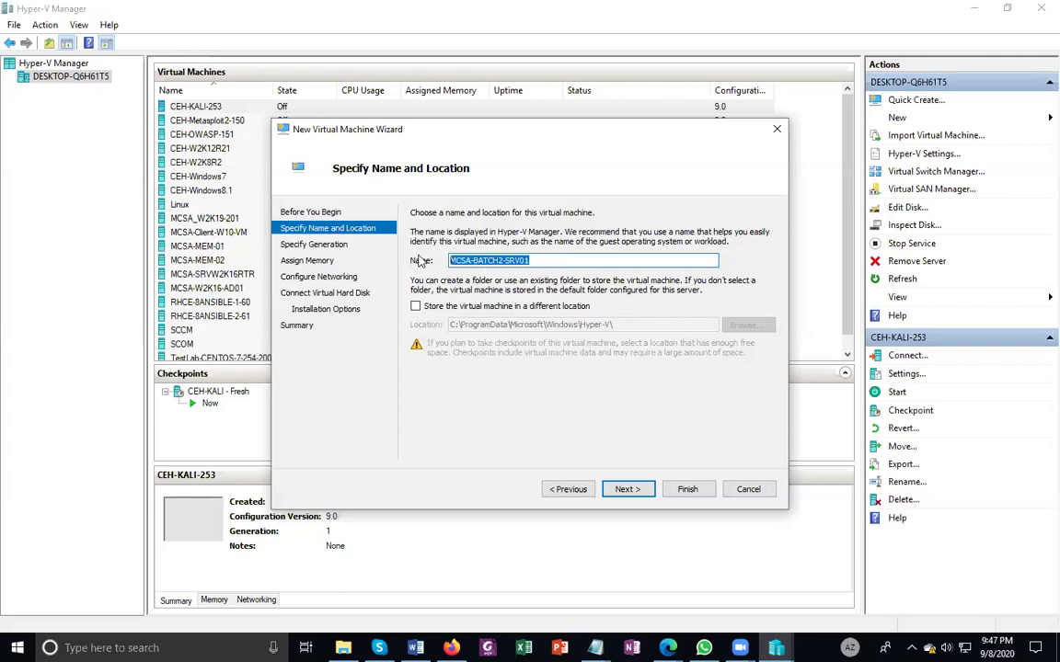
pyautogui.click(539, 261)
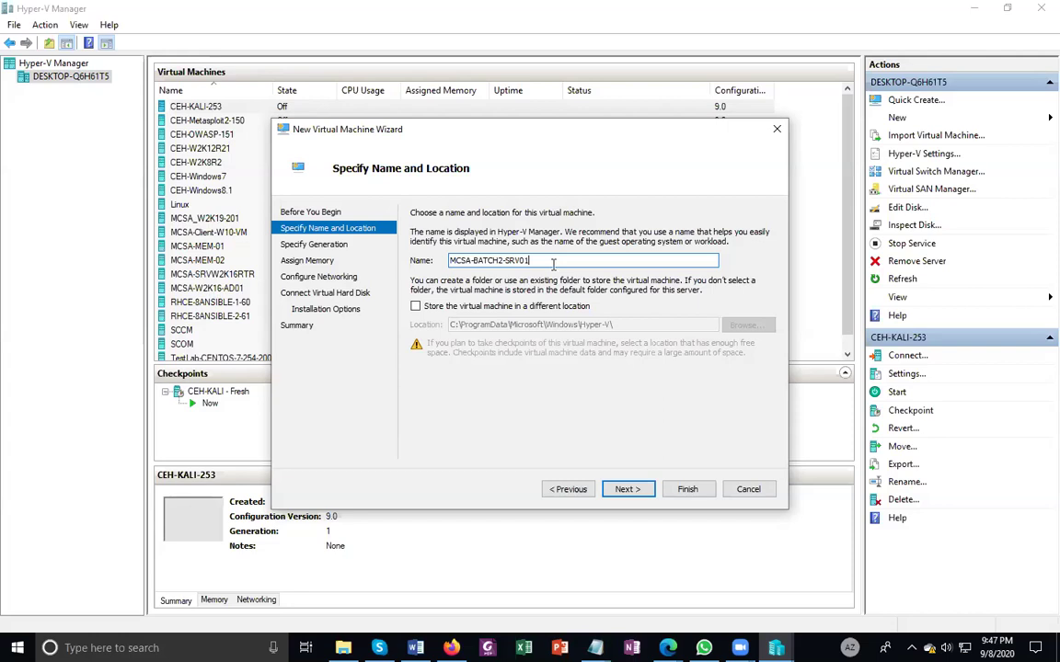
pyautogui.doubleClick(558, 264)
pyautogui.click(558, 264)
# Enable storing the VM in a different location and browse to D:\VMx
pyautogui.click(416, 307)
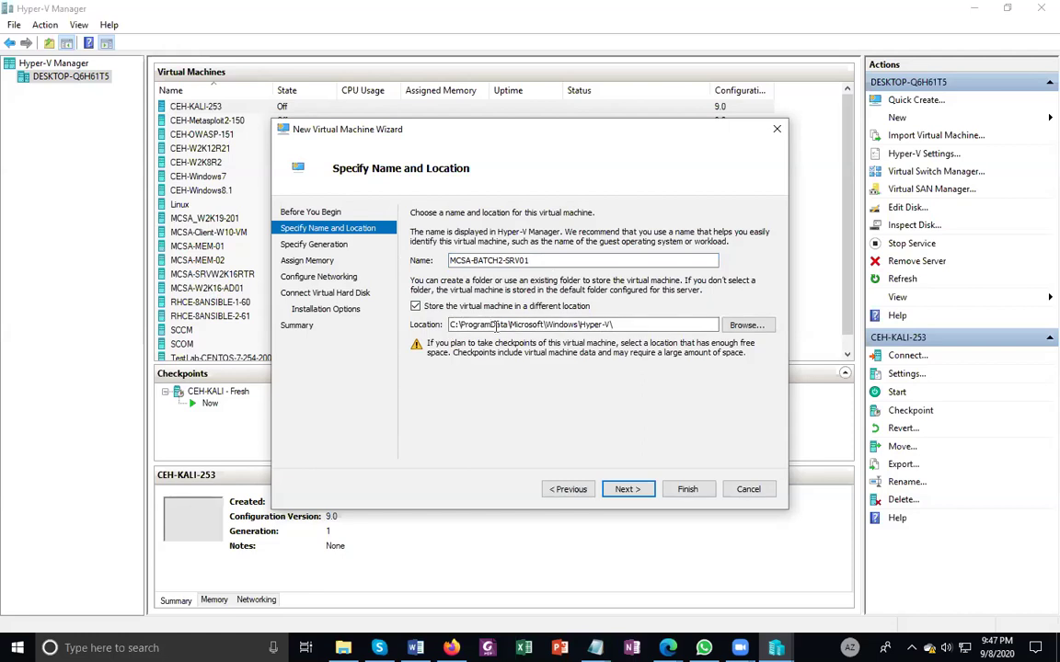
pyautogui.moveTo(452, 324); pyautogui.dragTo(417, 337)
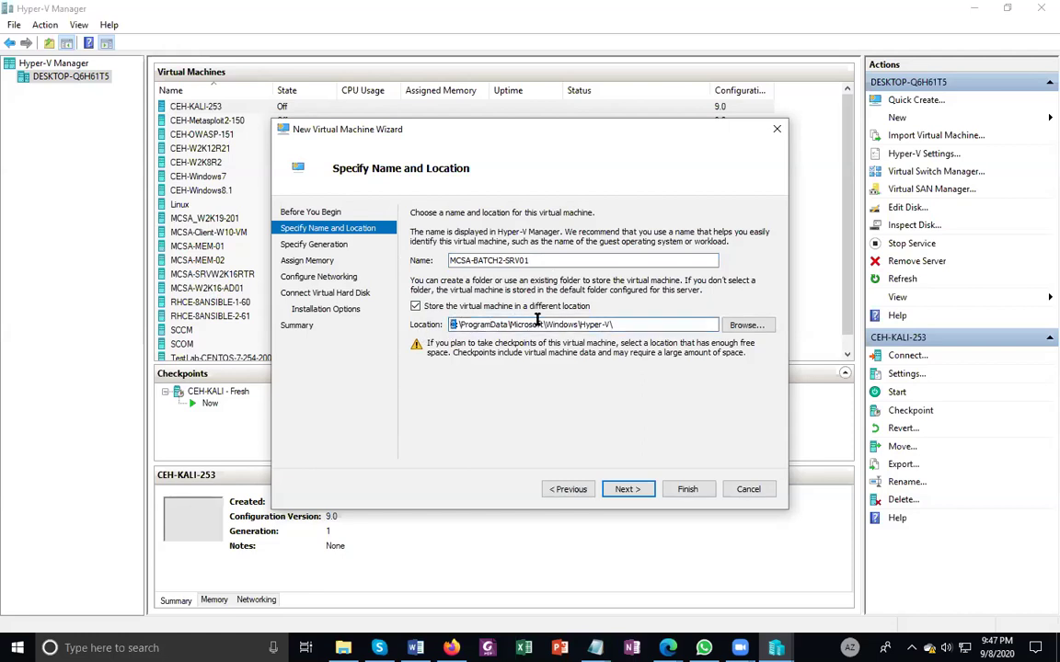
pyautogui.click(588, 327)
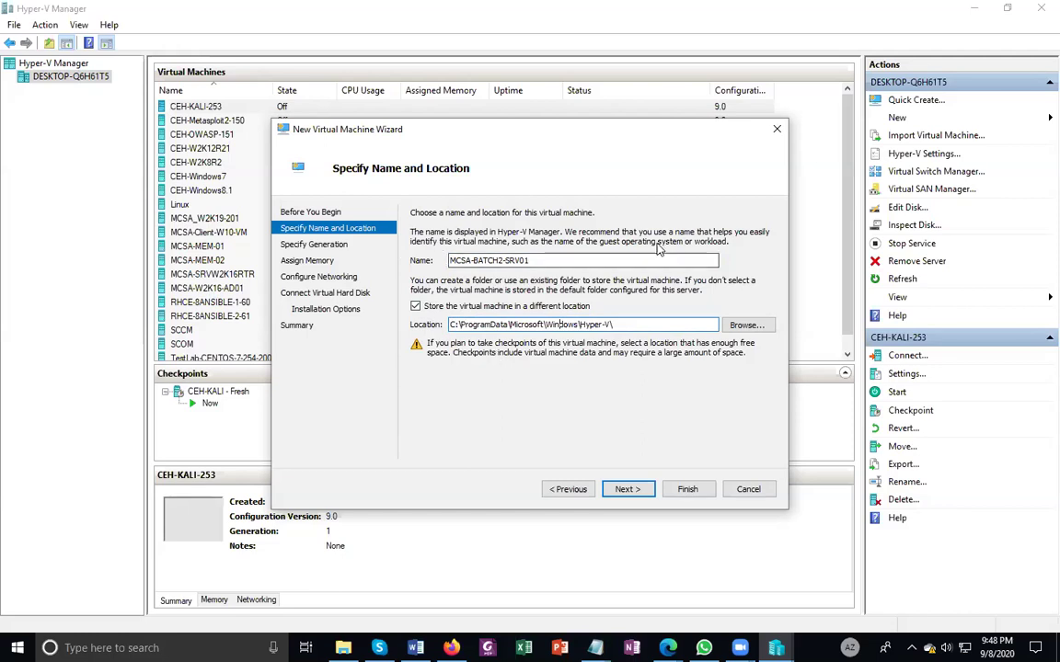
pyautogui.click(748, 329)
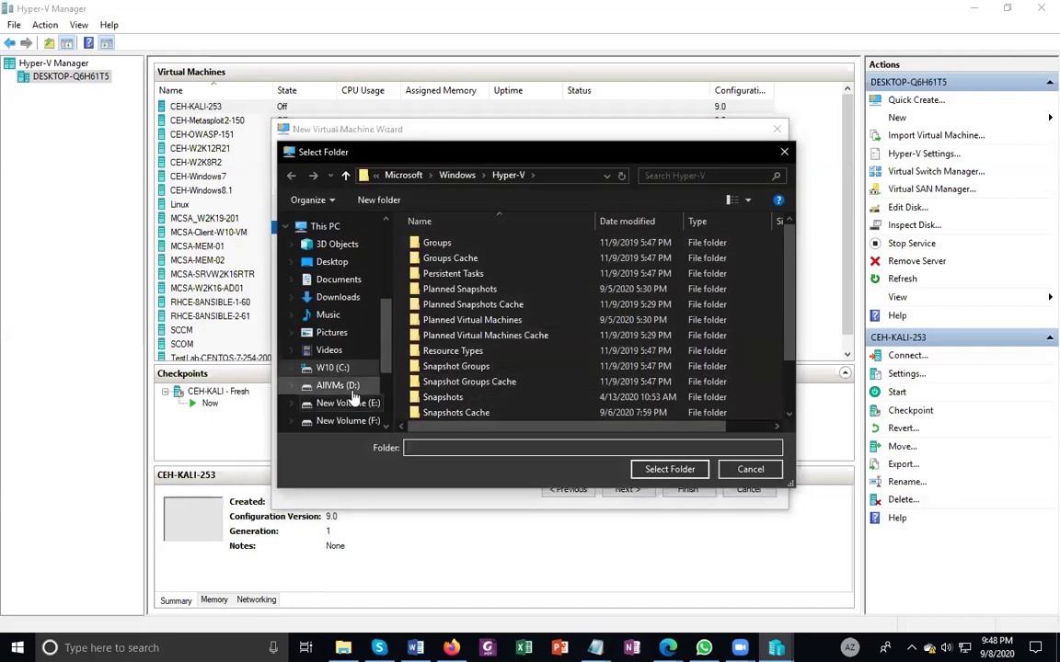
pyautogui.click(338, 385)
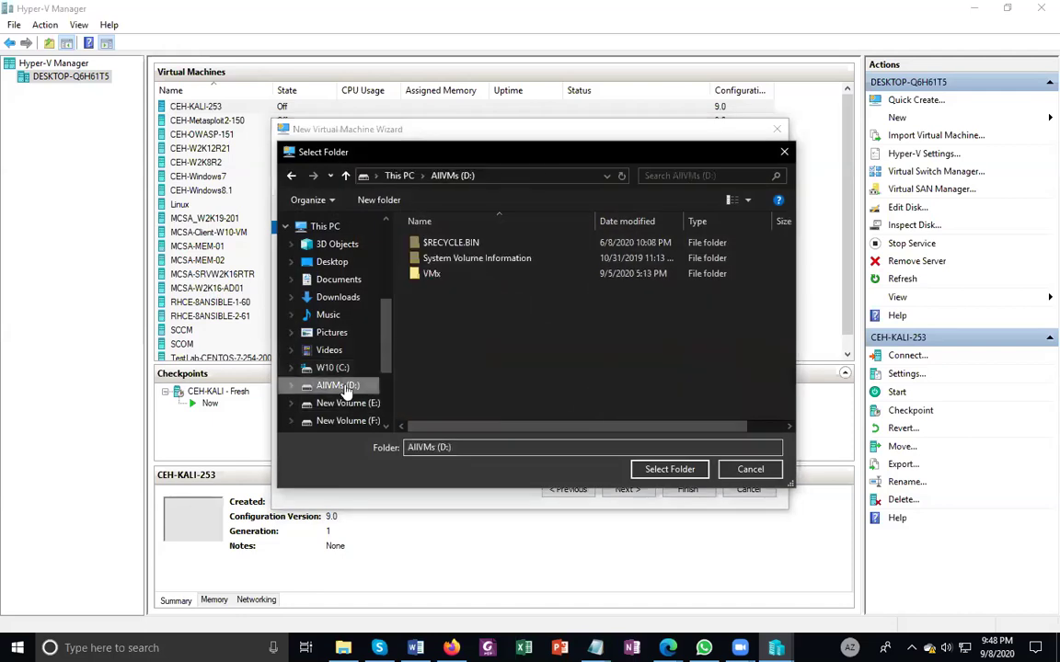
pyautogui.doubleClick(430, 273)
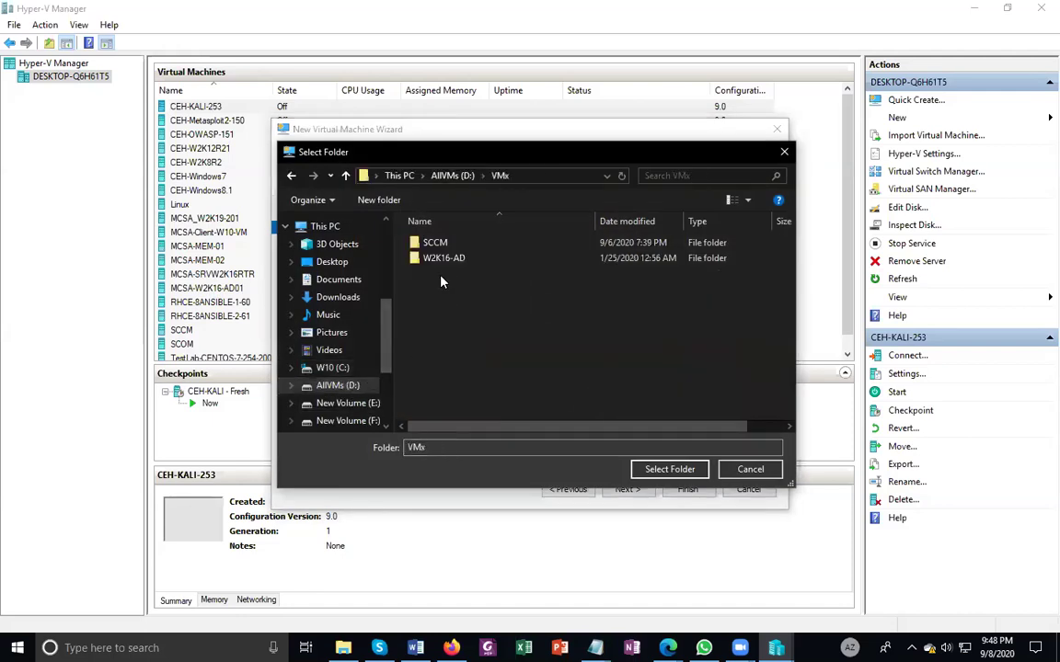
# Create a MCSA-BATCH2-SRV01 folder in D:\VMx, select it as the location, and continue
pyautogui.click(376, 201)
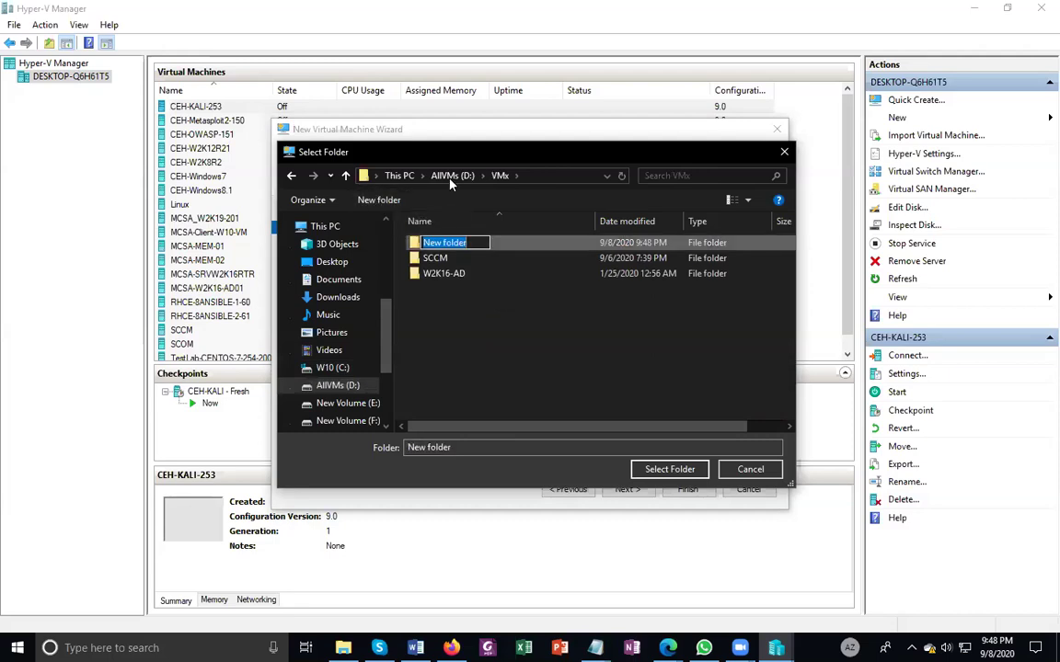
pyautogui.moveTo(420, 153); pyautogui.dragTo(595, 289)
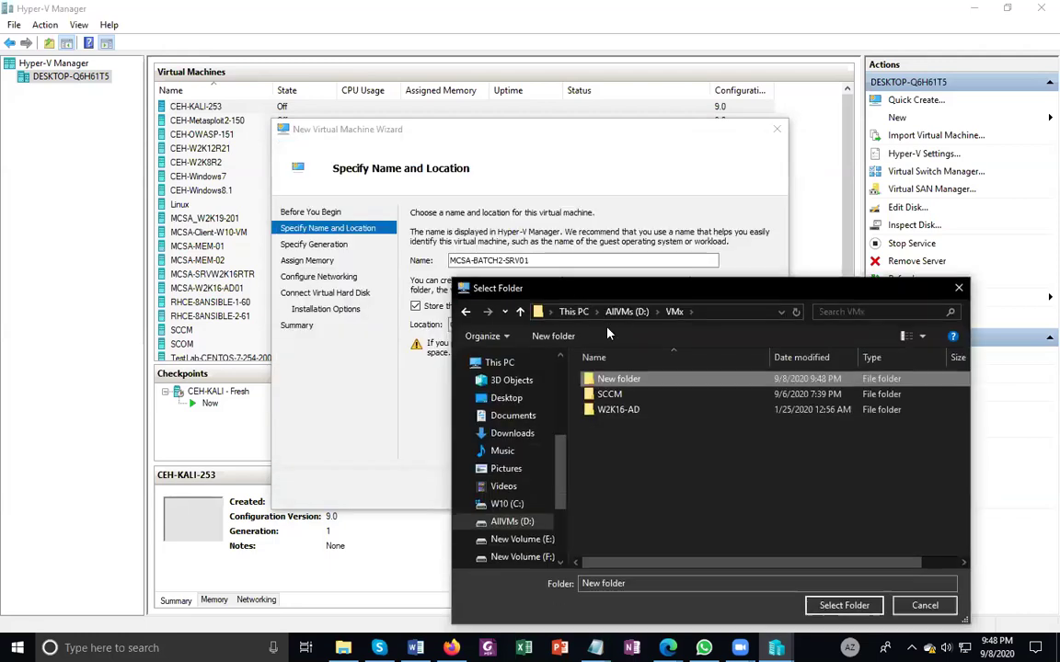
pyautogui.click(637, 378)
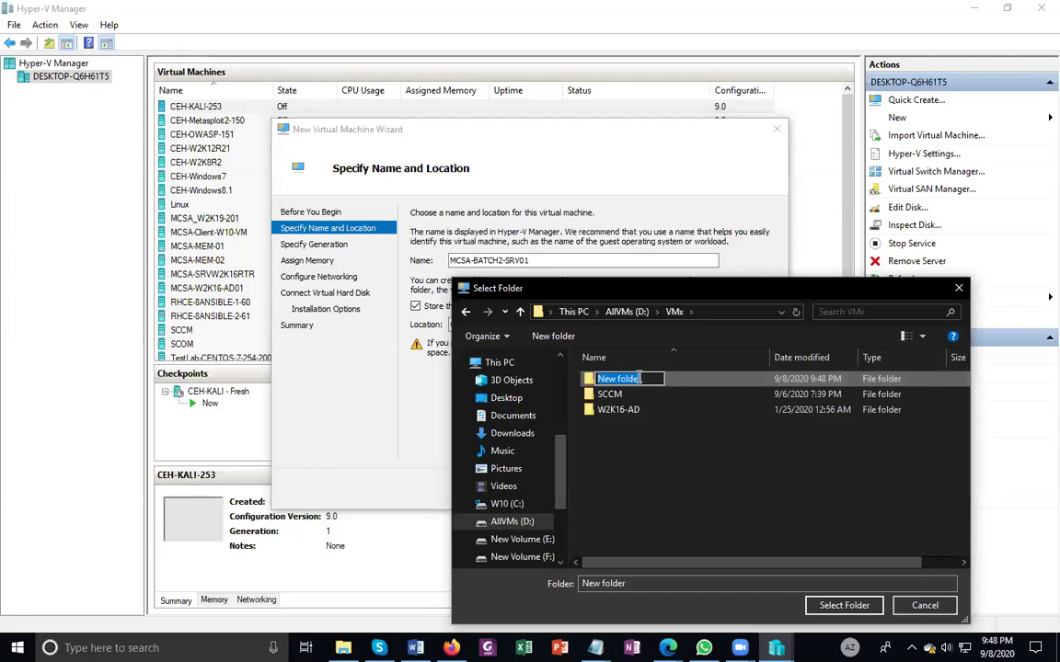
pyautogui.write('MCS')
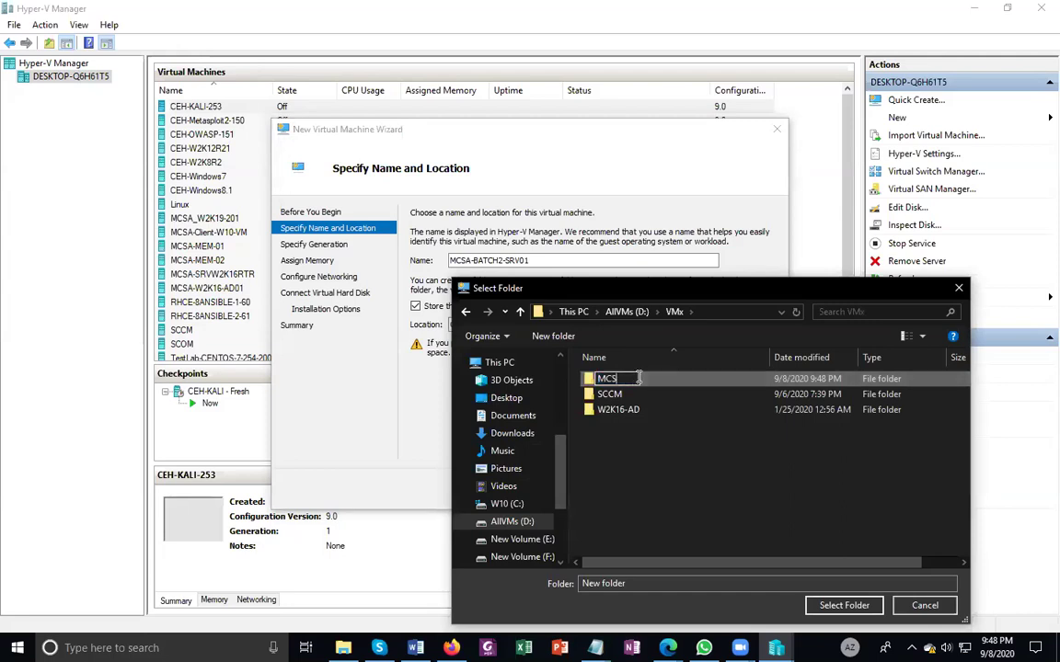
pyautogui.write('A-BATCH2-SRV')
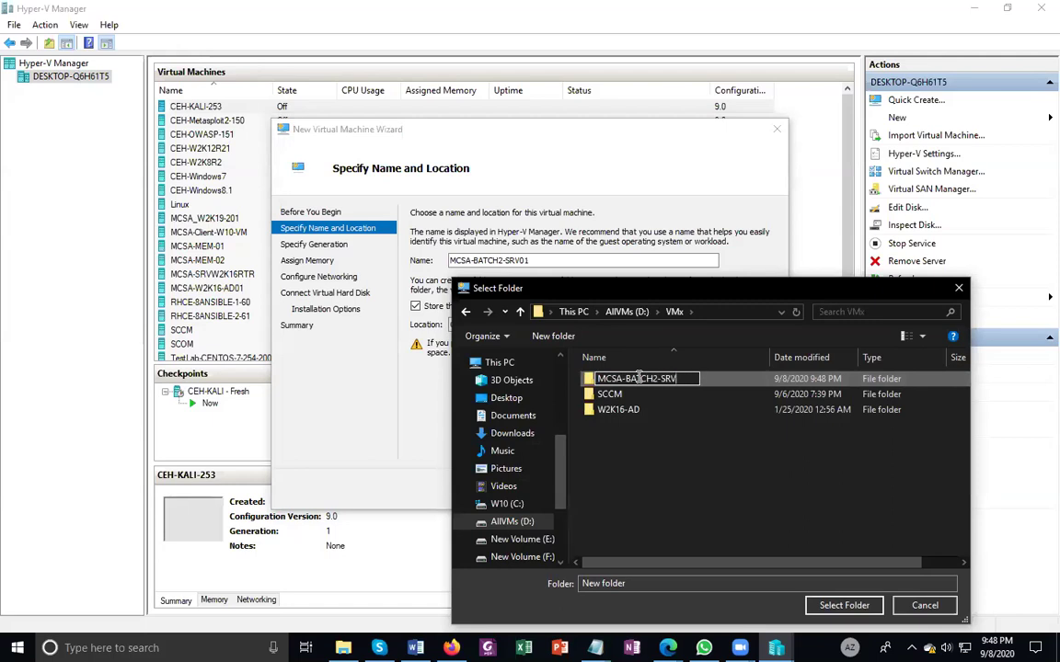
pyautogui.write('01')
pyautogui.press('Return')
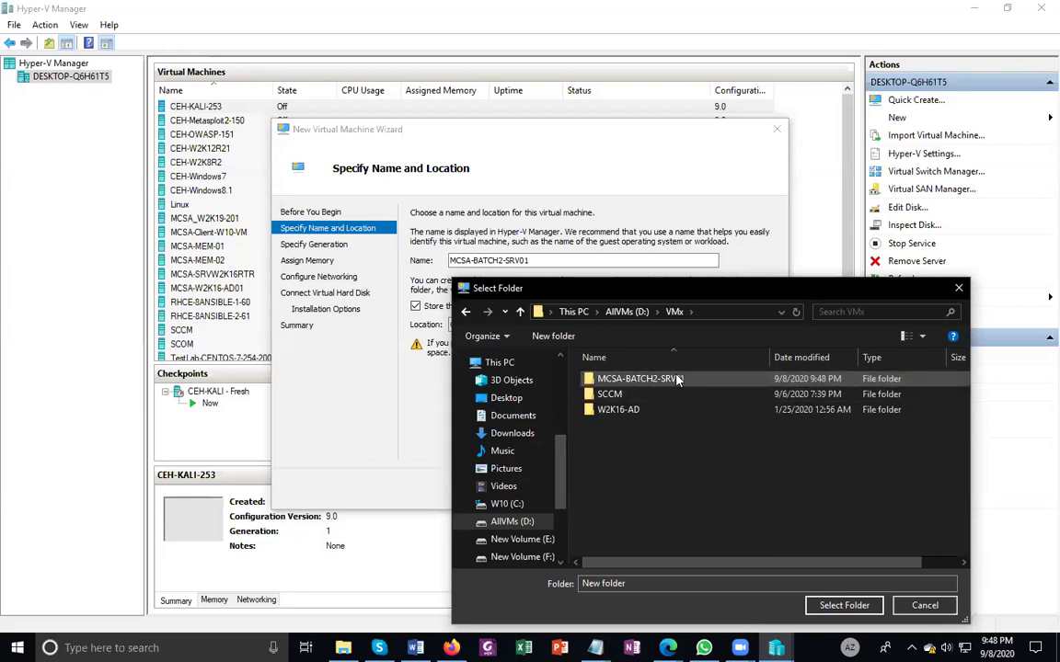
pyautogui.doubleClick(677, 380)
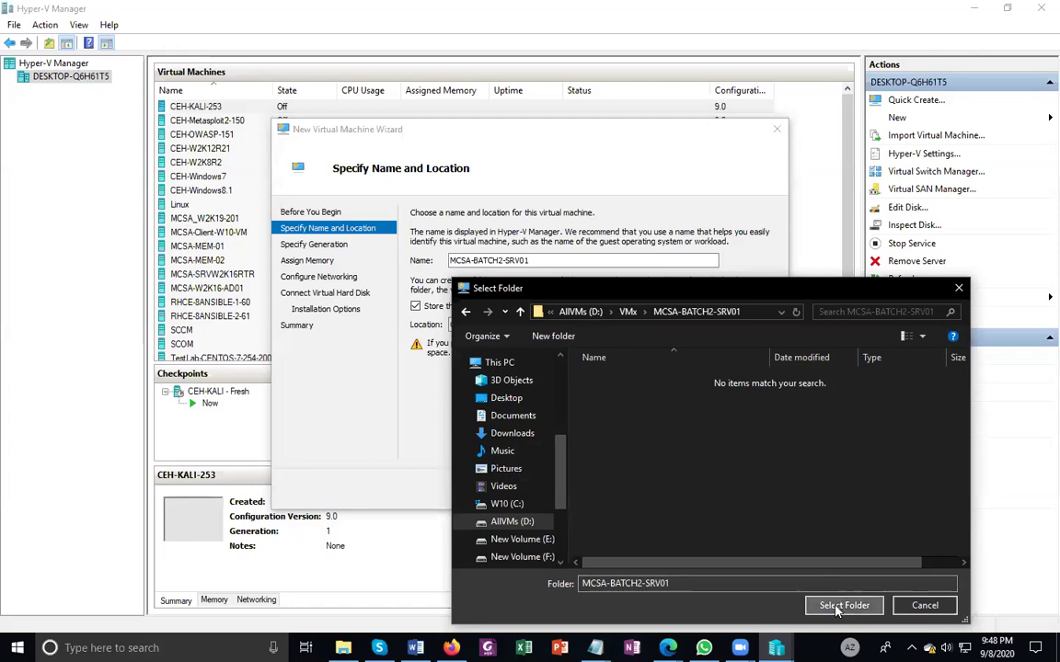
pyautogui.click(842, 606)
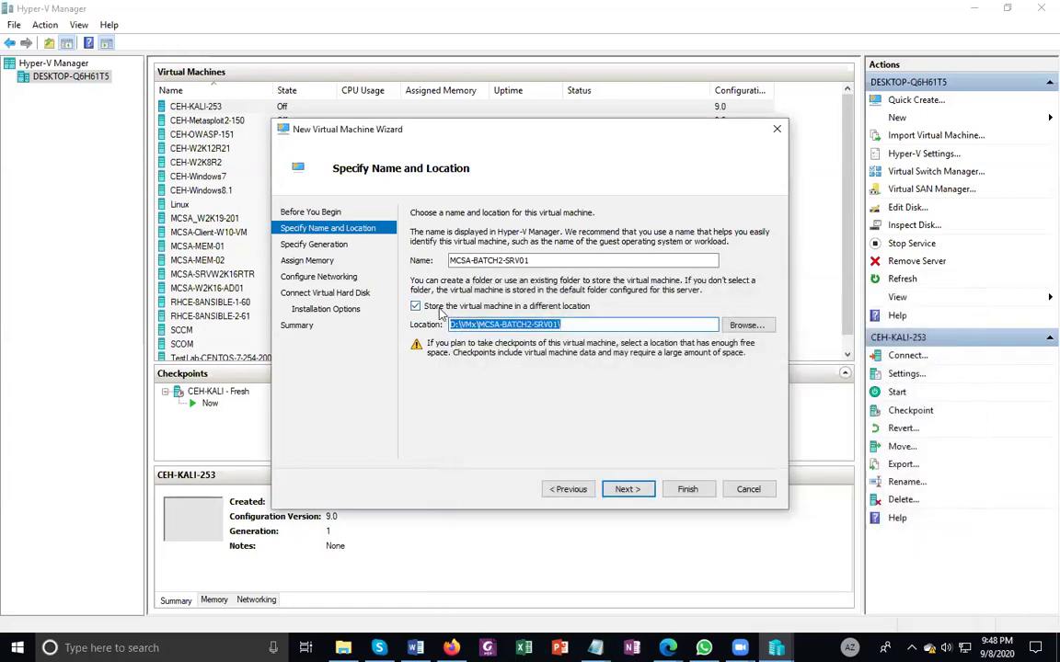
pyautogui.click(627, 489)
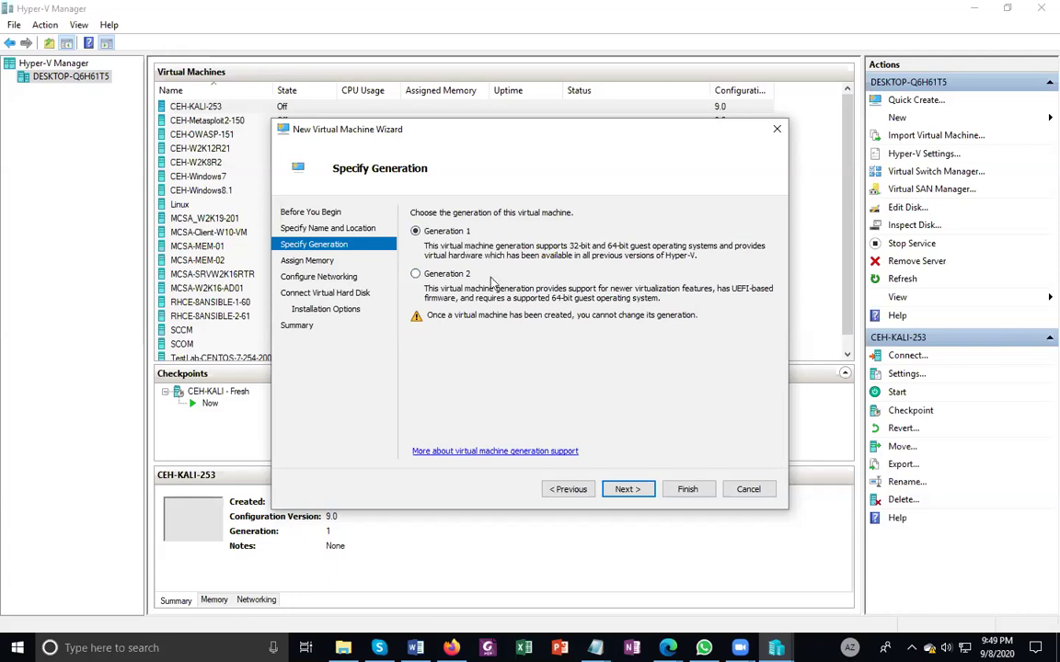
# Keep Generation 1 and advance to Assign Memory
pyautogui.click(627, 489)
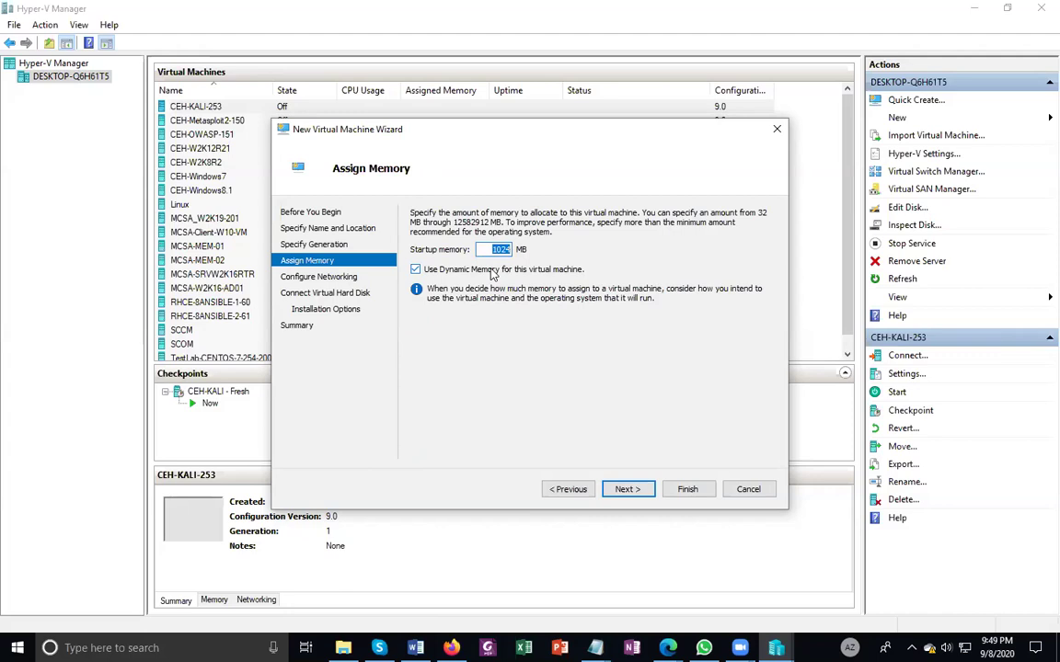
# Turn off Dynamic Memory and set startup memory to 4096 MB
pyautogui.click(416, 269)
pyautogui.doubleClick(497, 250)
pyautogui.write('4096')
pyautogui.moveTo(493, 249); pyautogui.dragTo(527, 250)
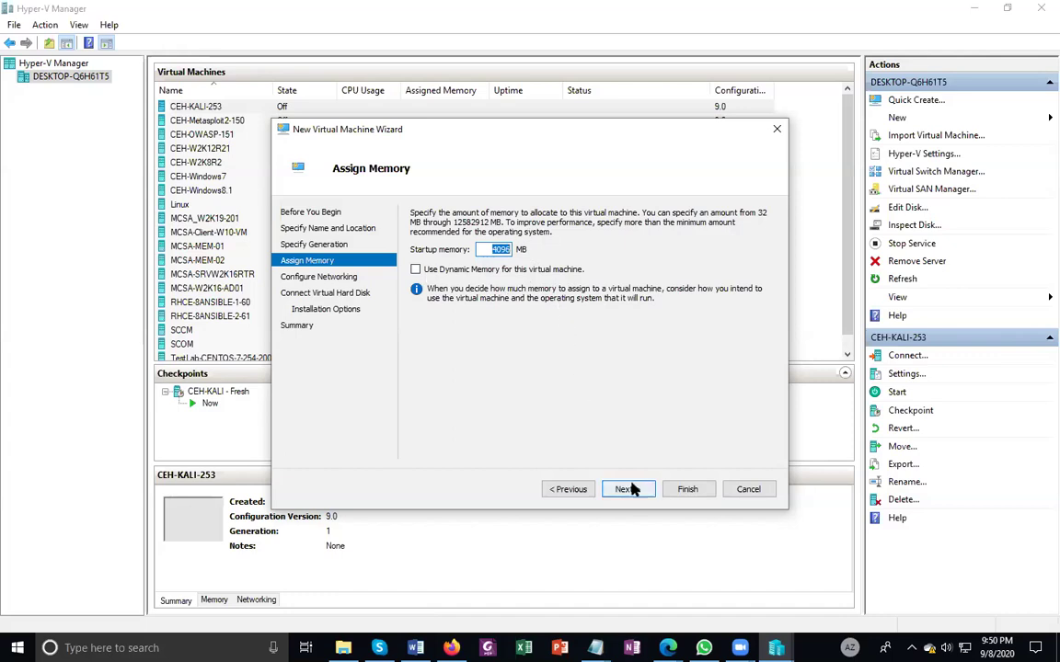
pyautogui.click(488, 249)
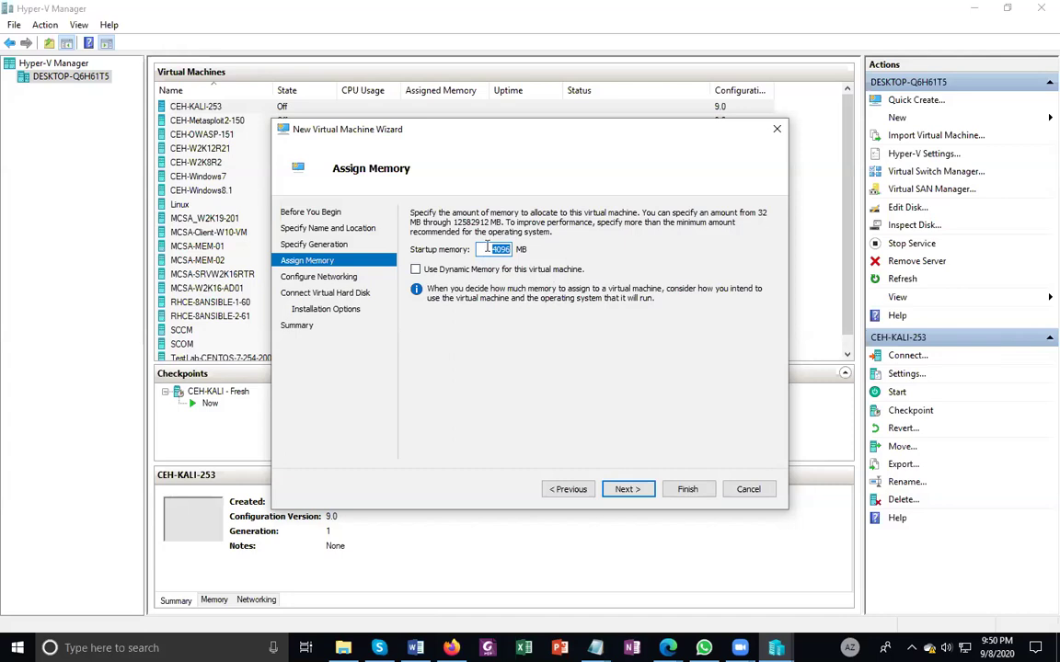
# Move on to Configure Networking and pick BR-EX as the network adapter's connection
pyautogui.click(626, 490)
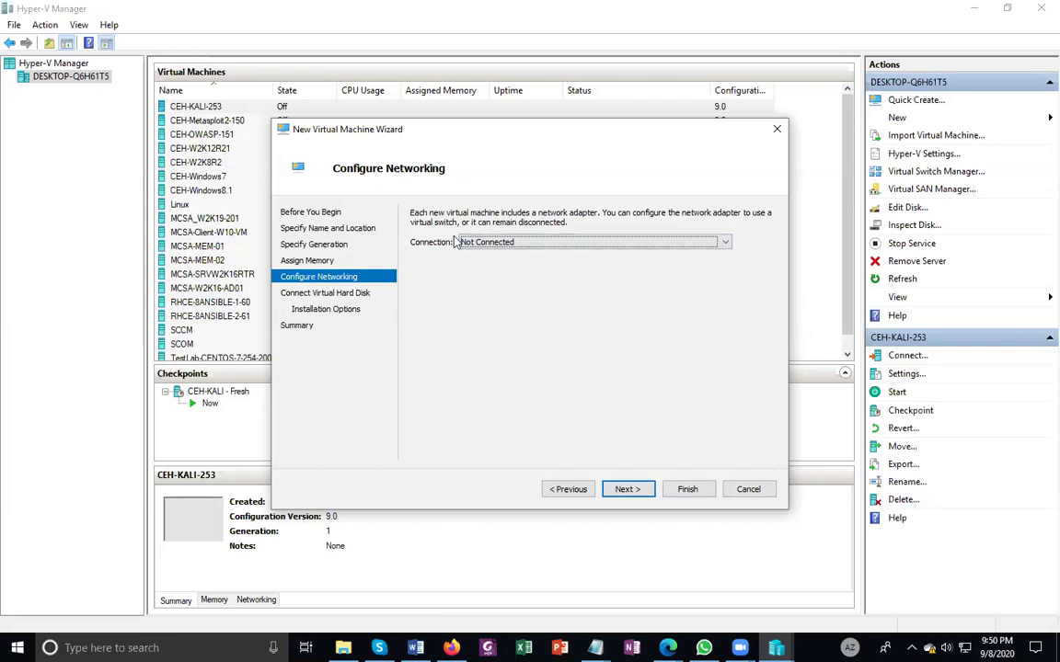
pyautogui.click(502, 242)
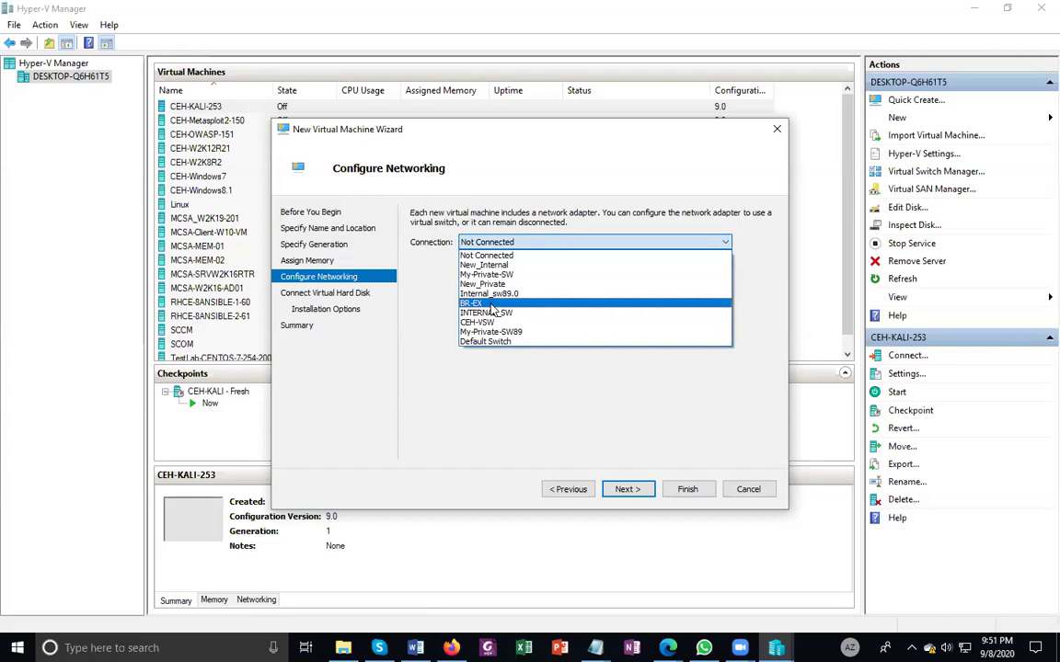
pyautogui.click(490, 304)
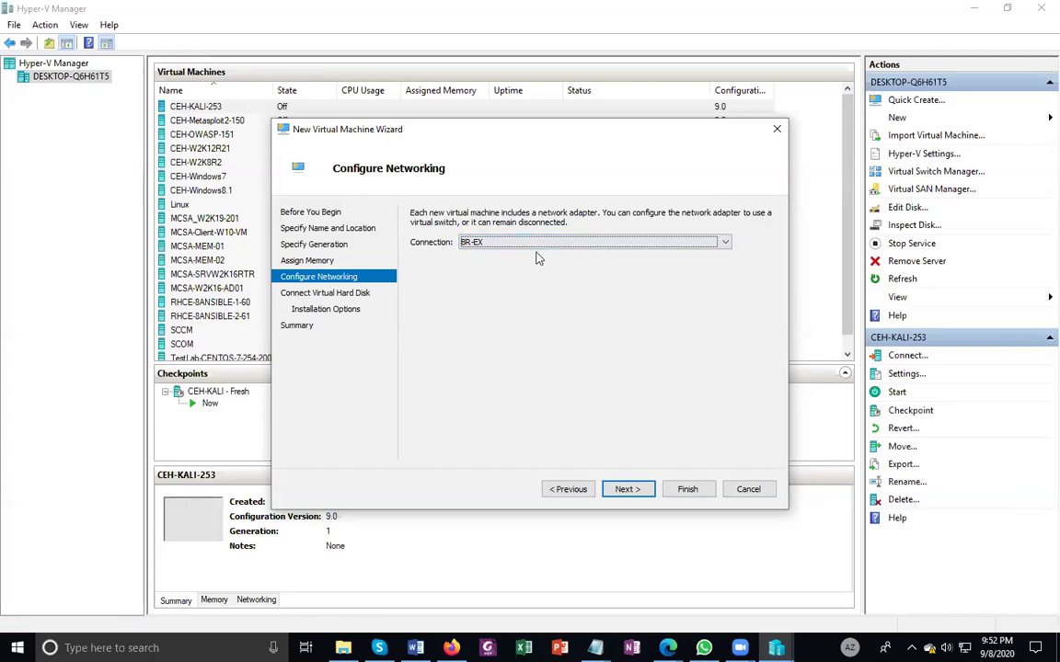
# Go back to the Assign Memory page, still 4096 MB, and bring up the Windows Start menu
pyautogui.click(305, 261)
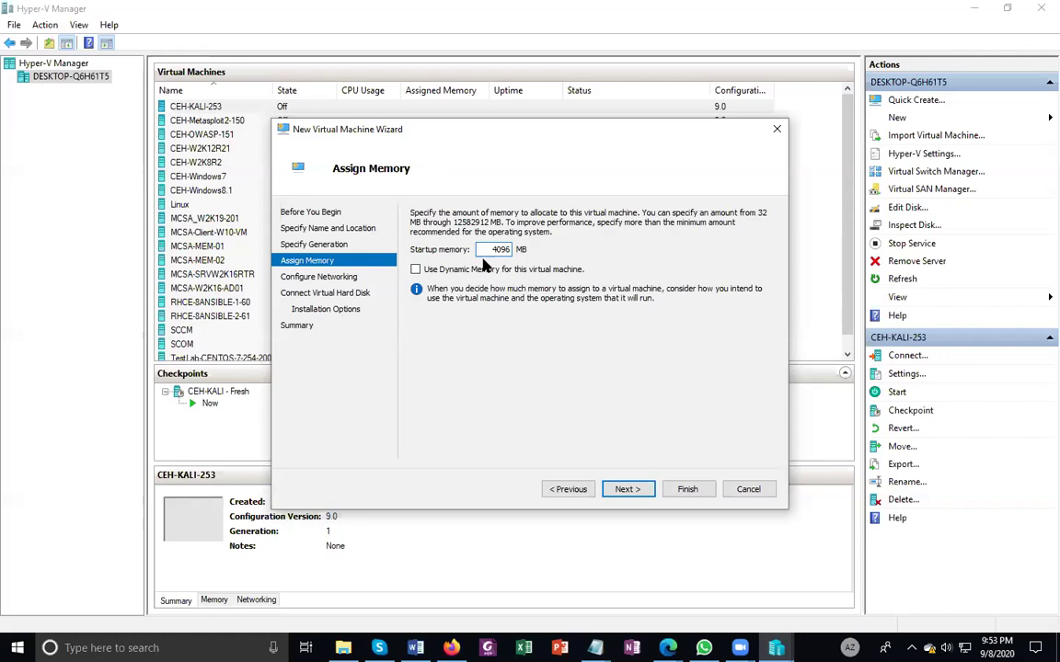
pyautogui.click(317, 280)
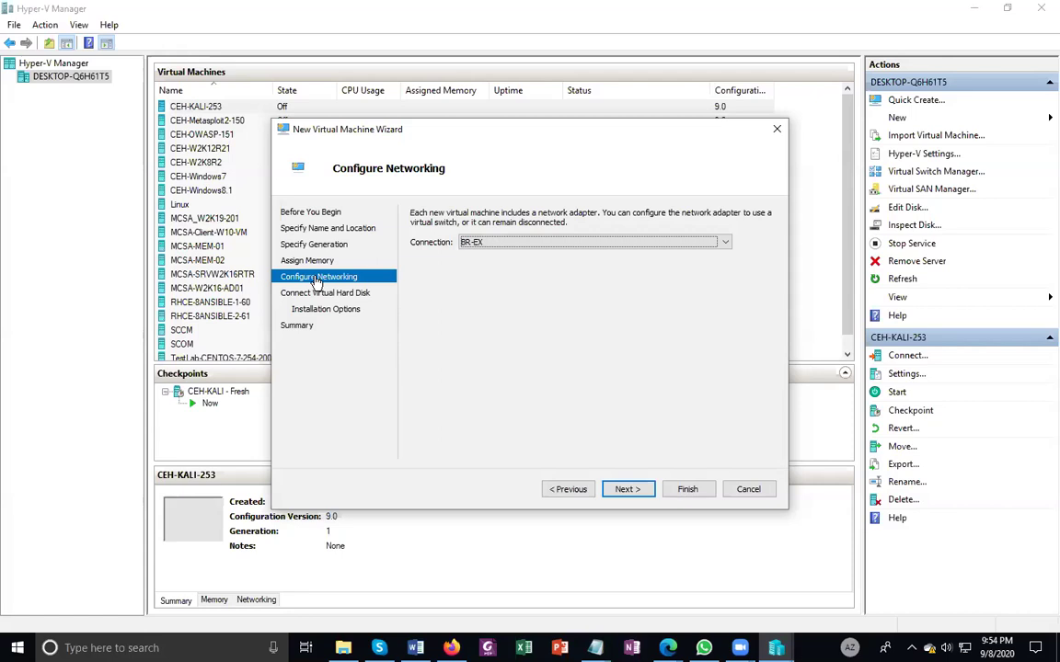
pyautogui.click(315, 263)
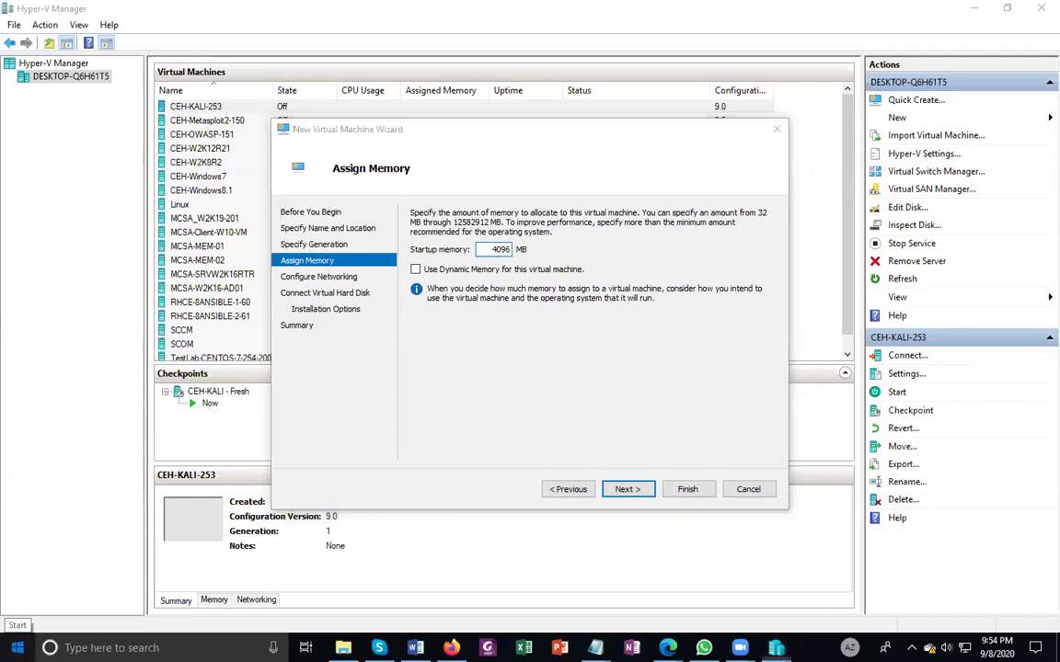
pyautogui.click(16, 648)
# Open System settings from the Start quick-link menu, then close Settings to return to the wizard
pyautogui.rightClick(15, 647)
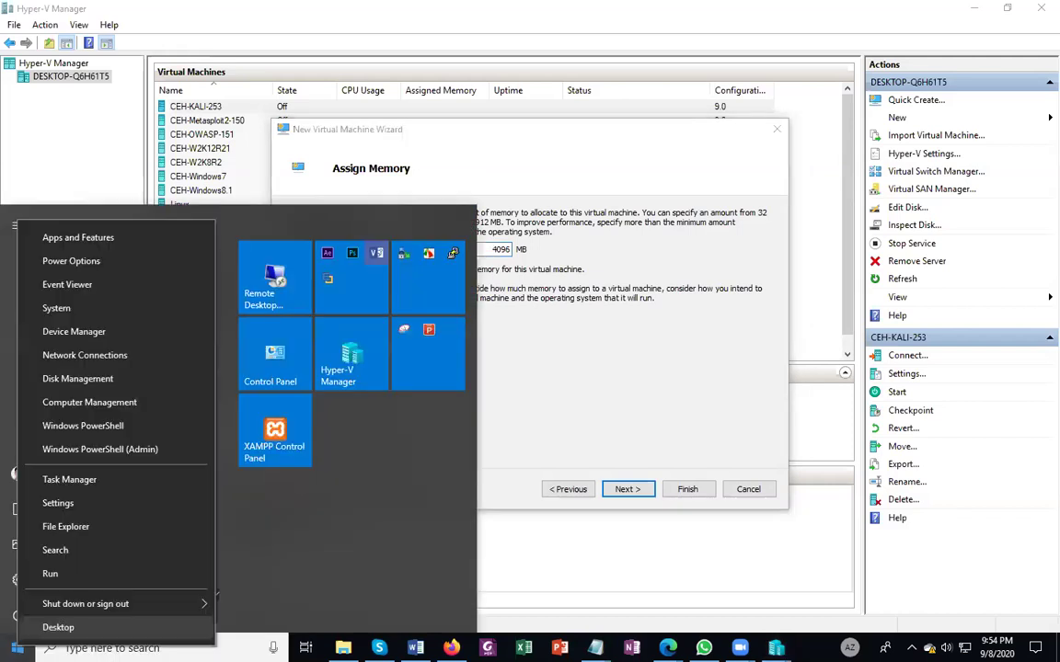
pyautogui.click(129, 310)
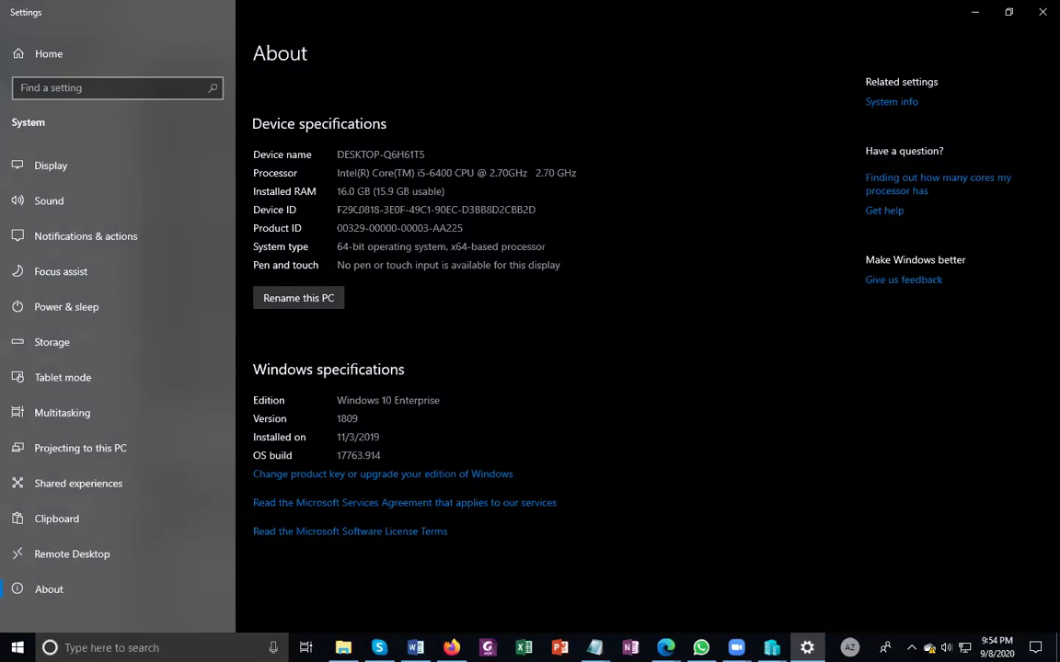
pyautogui.click(976, 12)
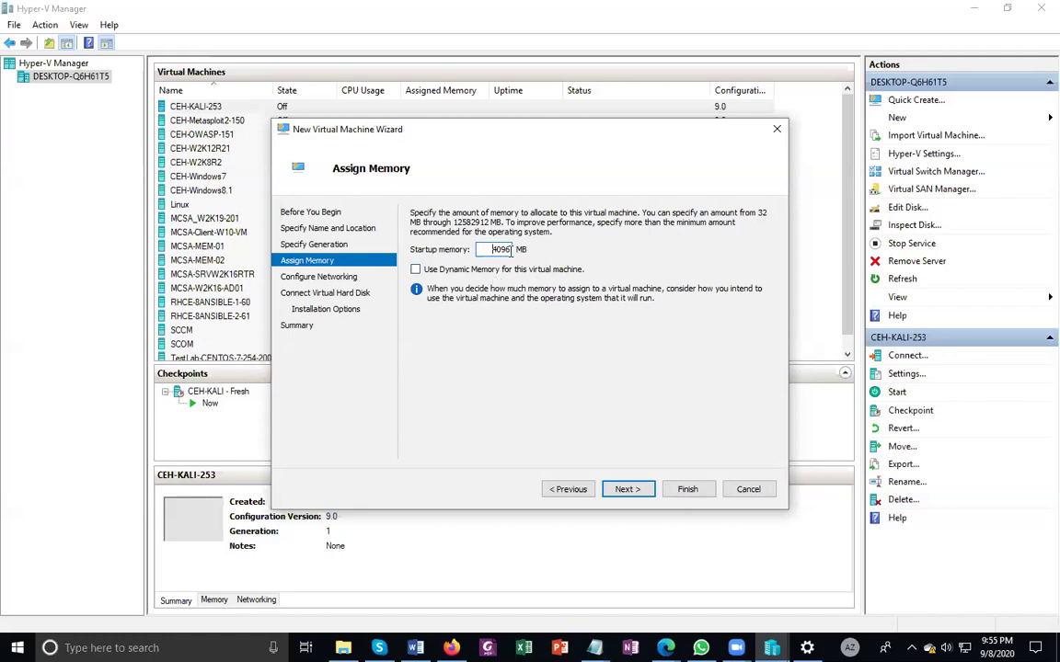
# Replace the 4096 MB startup memory with 8192 MB, then go to Configure Networking
pyautogui.doubleClick(499, 249)
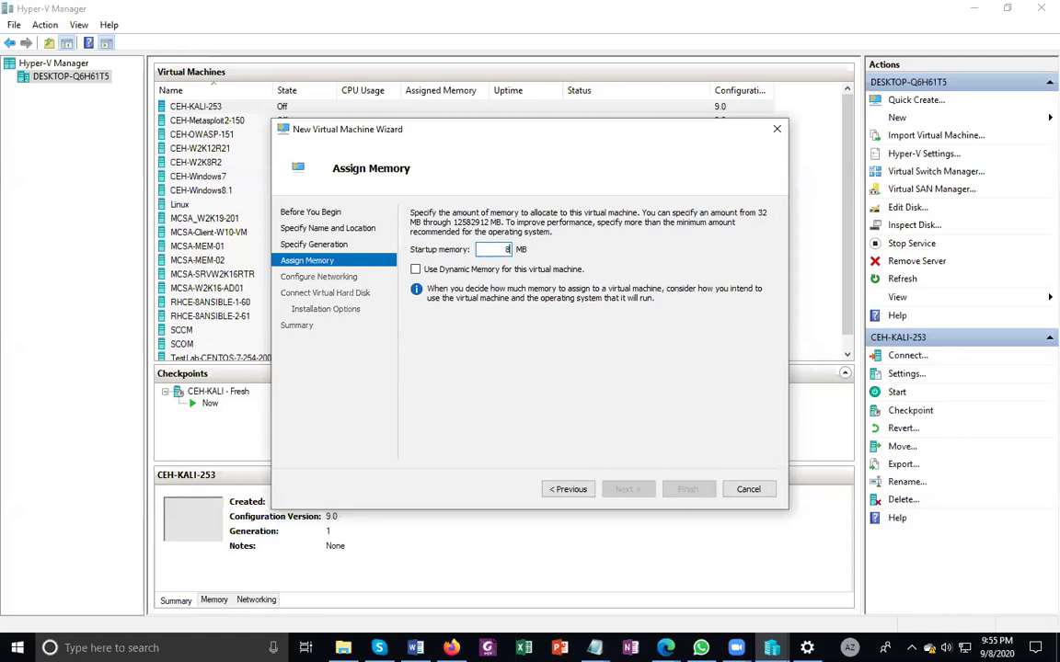
pyautogui.write('810')
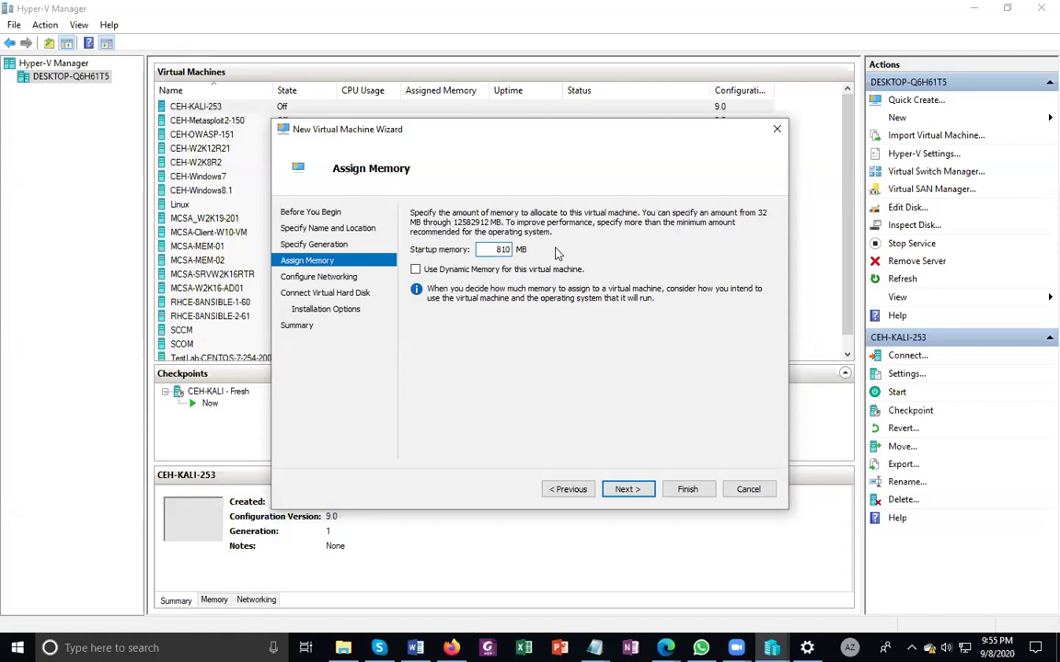
pyautogui.write('2')
pyautogui.press('Left')
pyautogui.press('BackSpace')
pyautogui.write('9')
pyautogui.moveTo(480, 249); pyautogui.dragTo(520, 250)
pyautogui.click(327, 281)
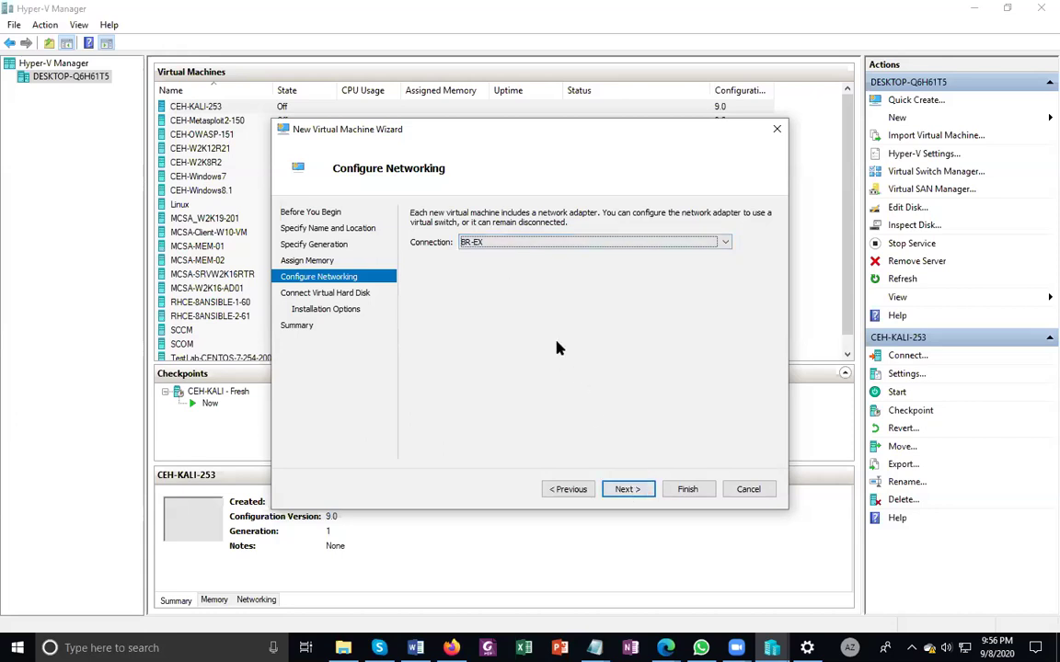
# Connect the network adapter to BR-EX and advance to the Connect Virtual Hard Disk page
pyautogui.click(550, 244)
pyautogui.click(515, 304)
pyautogui.click(628, 489)
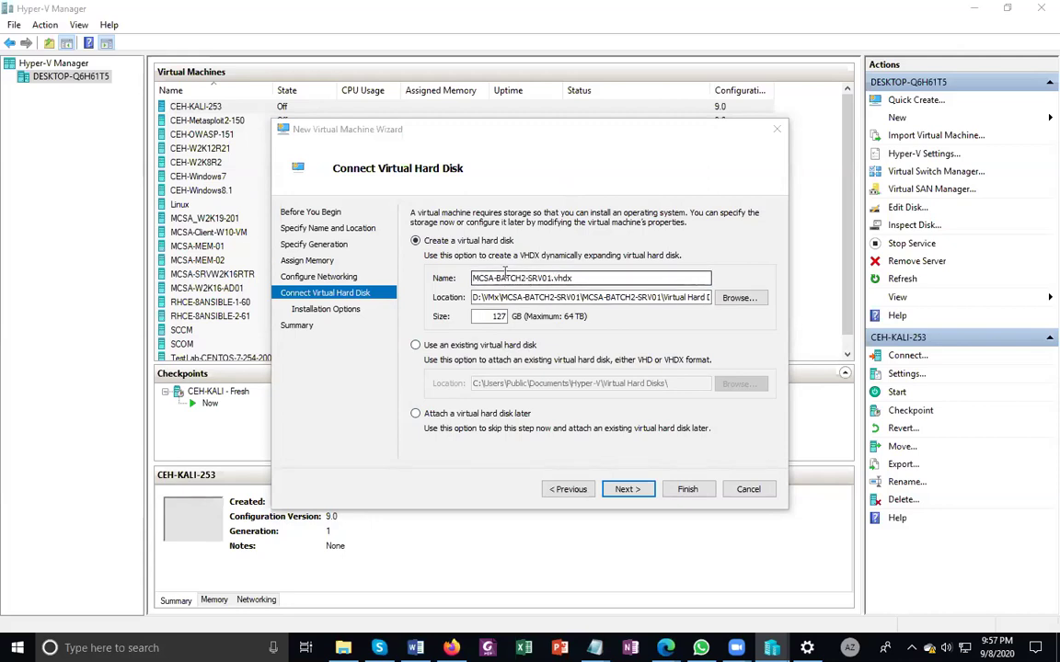
# Delete the repeated MCSA-BATCH2-SRV01\ folder from the disk location, then open File Explorer's jump list
pyautogui.moveTo(552, 278); pyautogui.dragTo(472, 278)
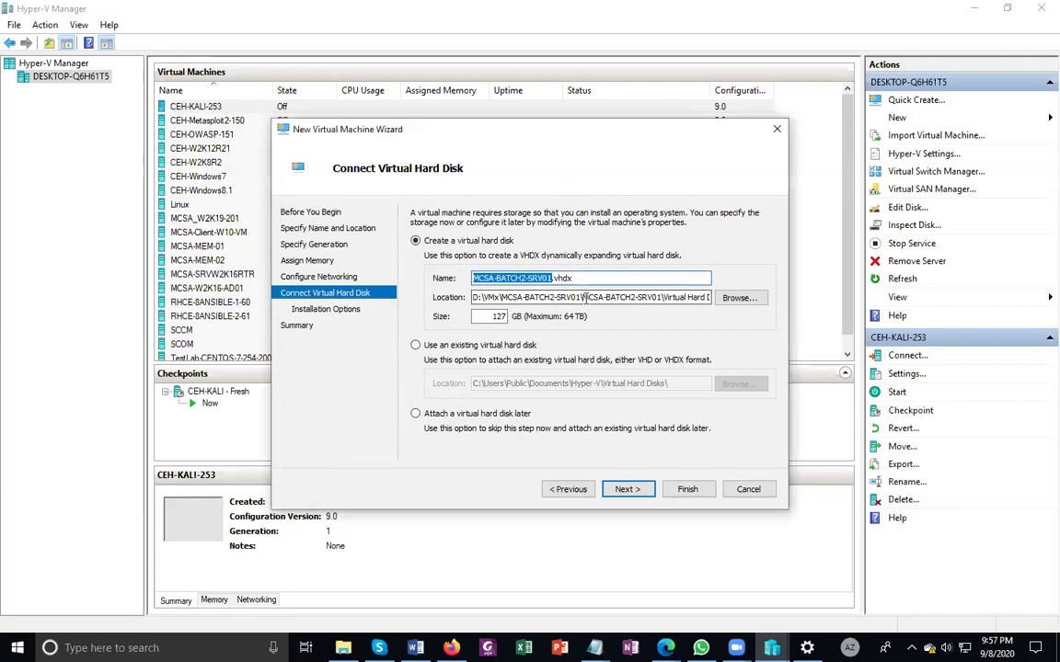
pyautogui.moveTo(580, 297); pyautogui.dragTo(503, 297)
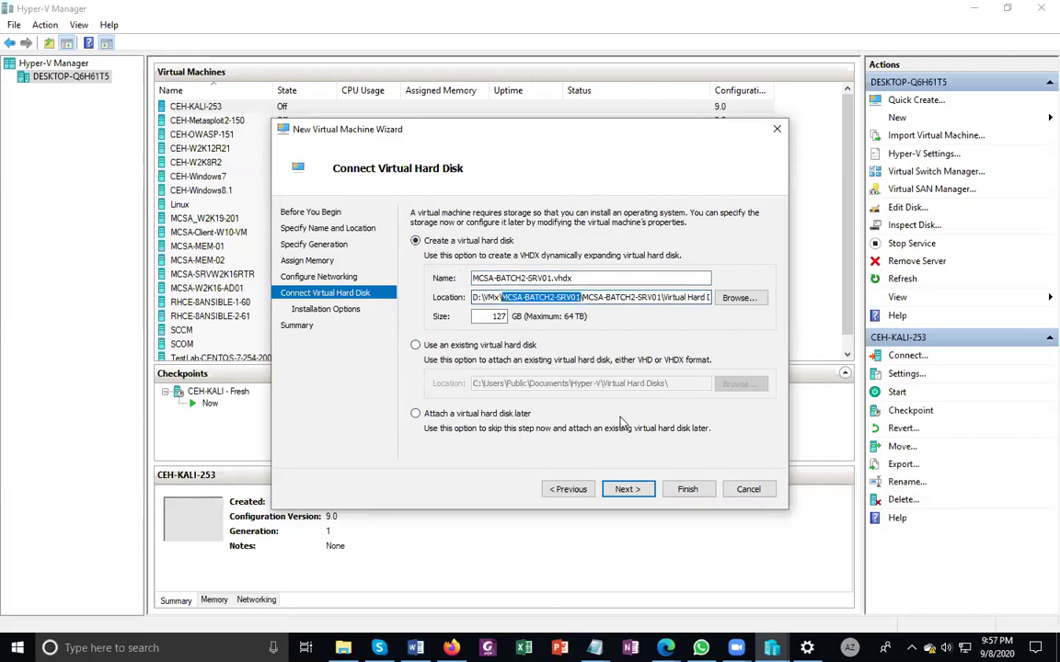
pyautogui.press('Delete')
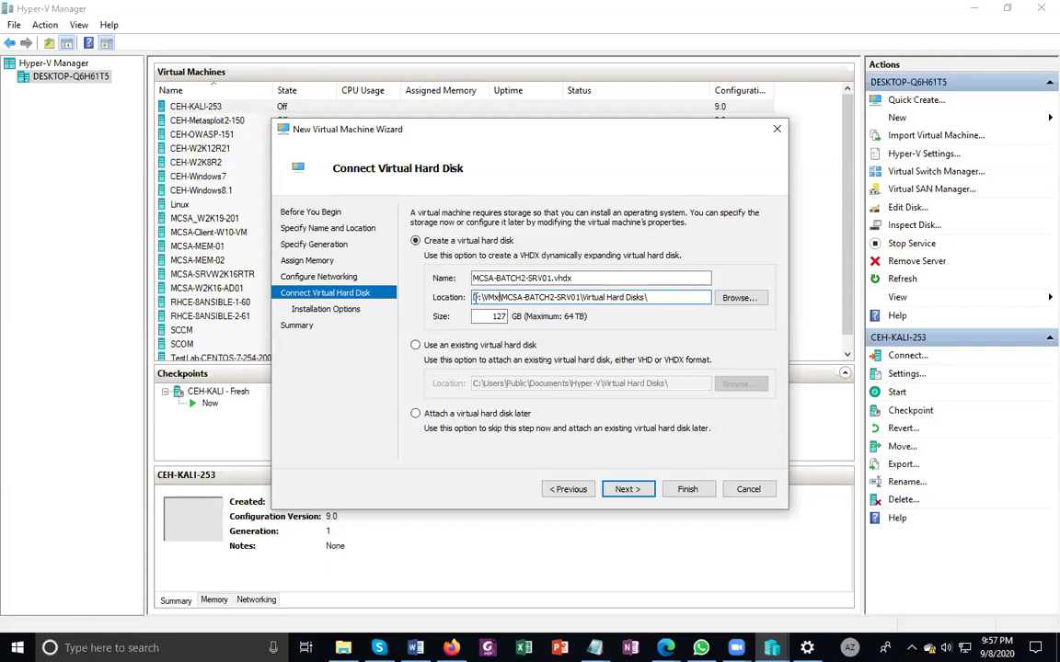
pyautogui.moveTo(342, 648); pyautogui.dragTo(324, 580)
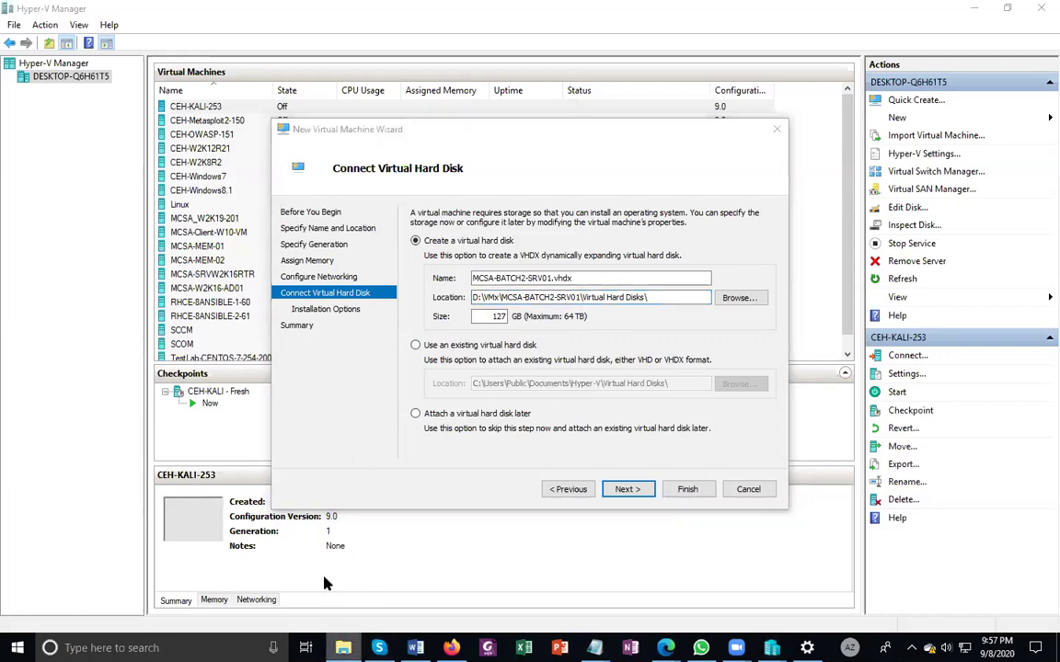
pyautogui.click(285, 570)
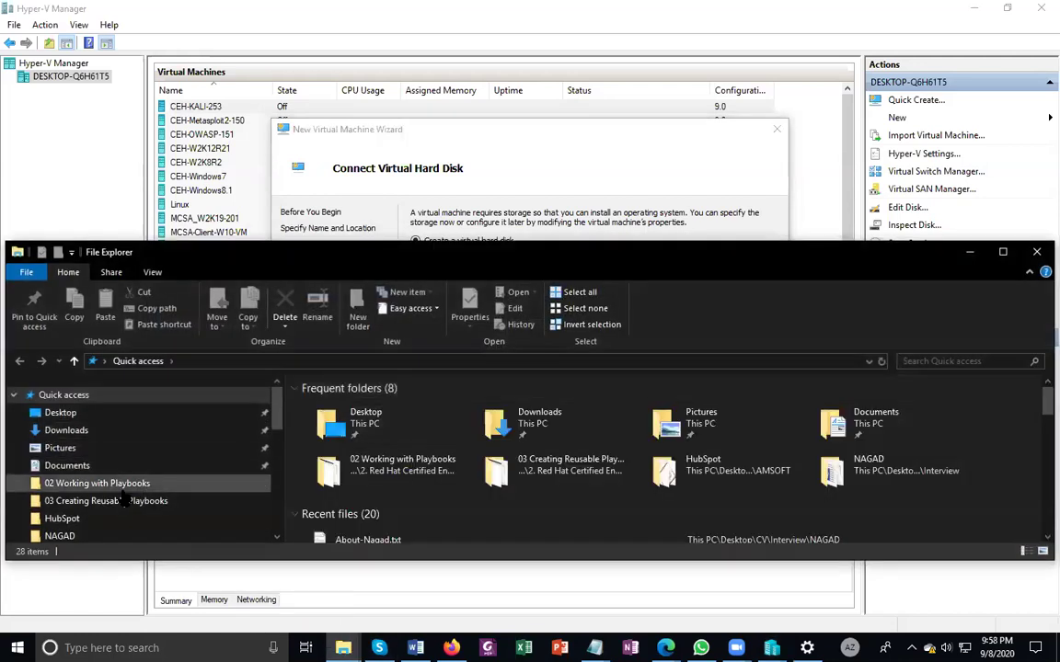
pyautogui.scroll(-2, 119, 469)
pyautogui.scroll(-5, 368, 423)
pyautogui.scroll(-3, 70, 483)
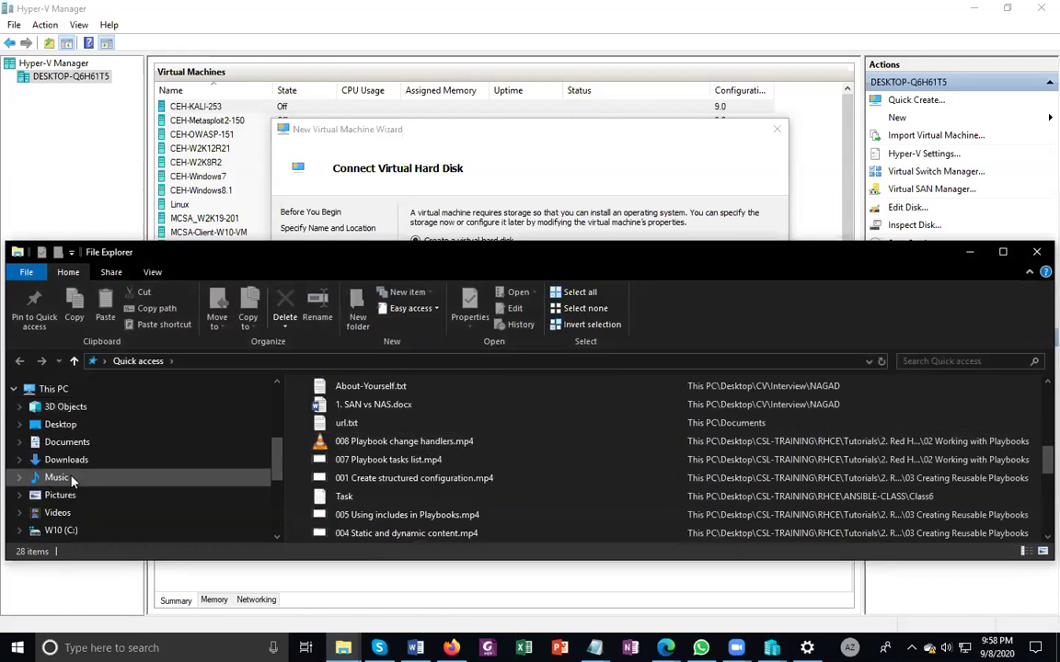
pyautogui.click(81, 507)
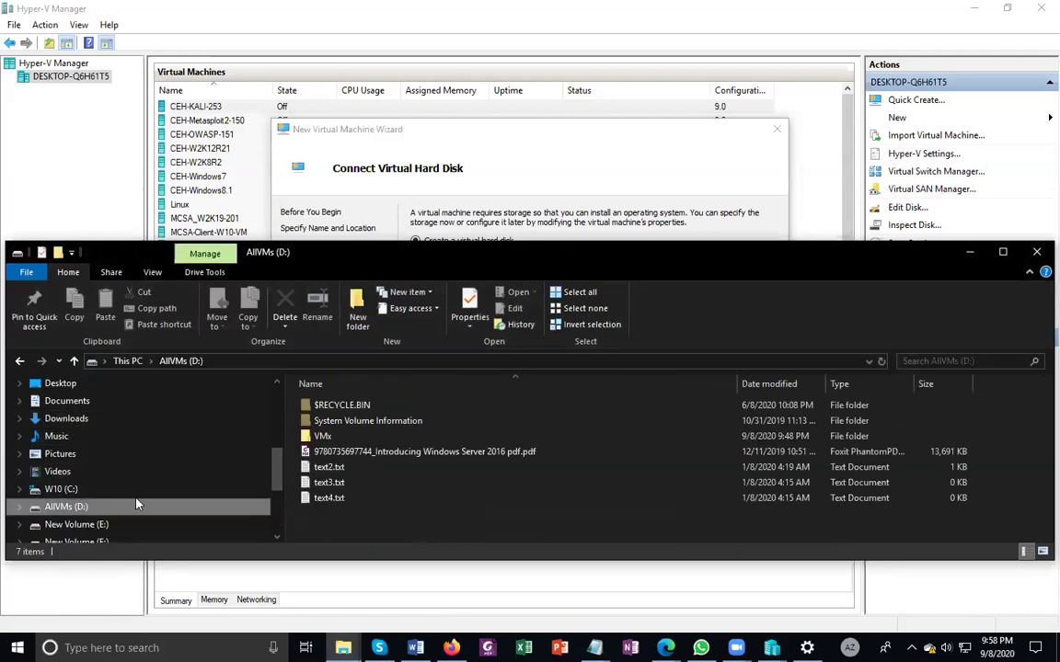
pyautogui.doubleClick(345, 438)
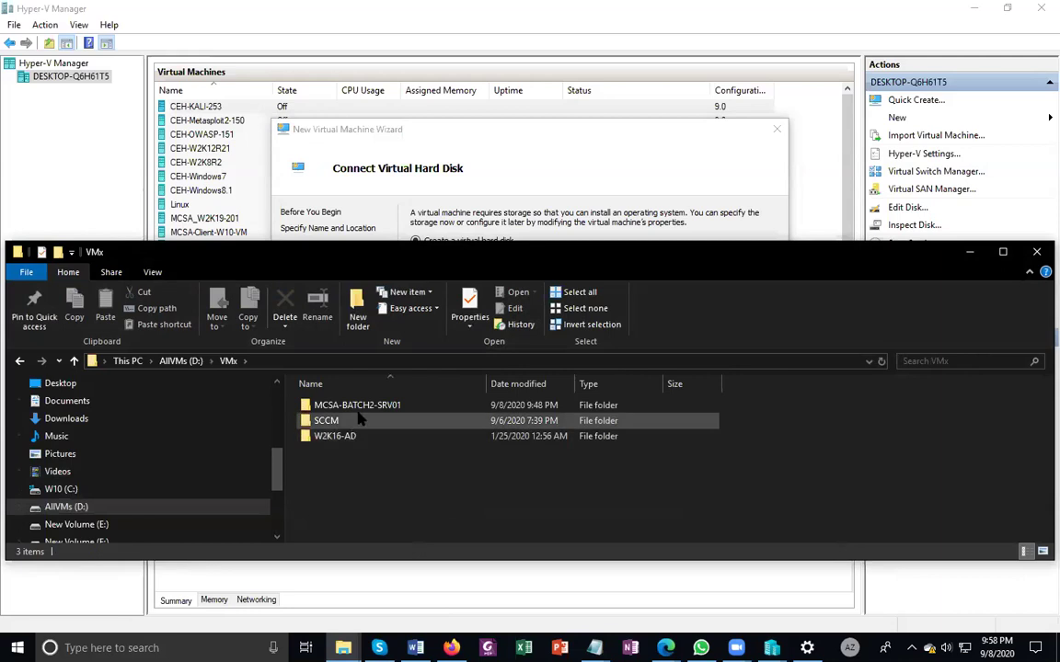
pyautogui.doubleClick(351, 406)
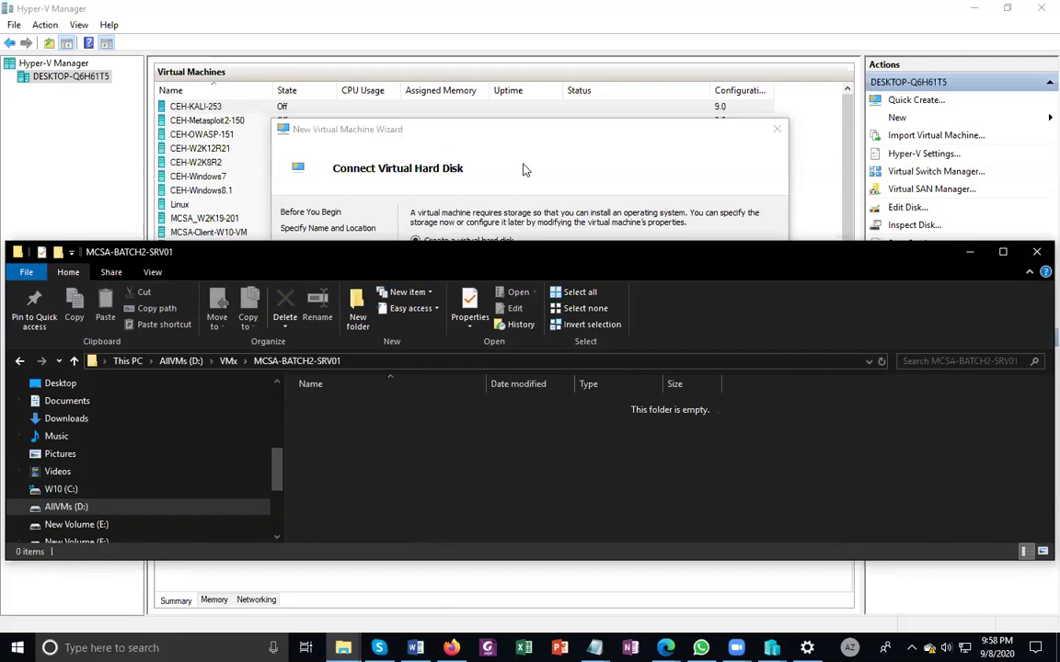
pyautogui.click(524, 170)
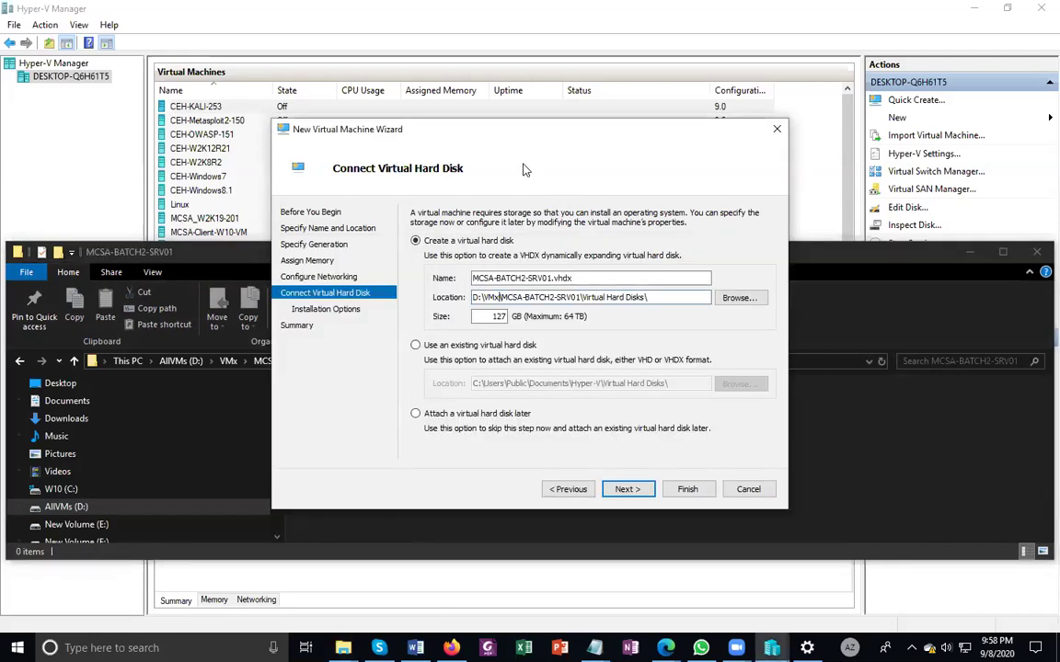
pyautogui.doubleClick(484, 317)
pyautogui.click(485, 316)
pyautogui.click(217, 262)
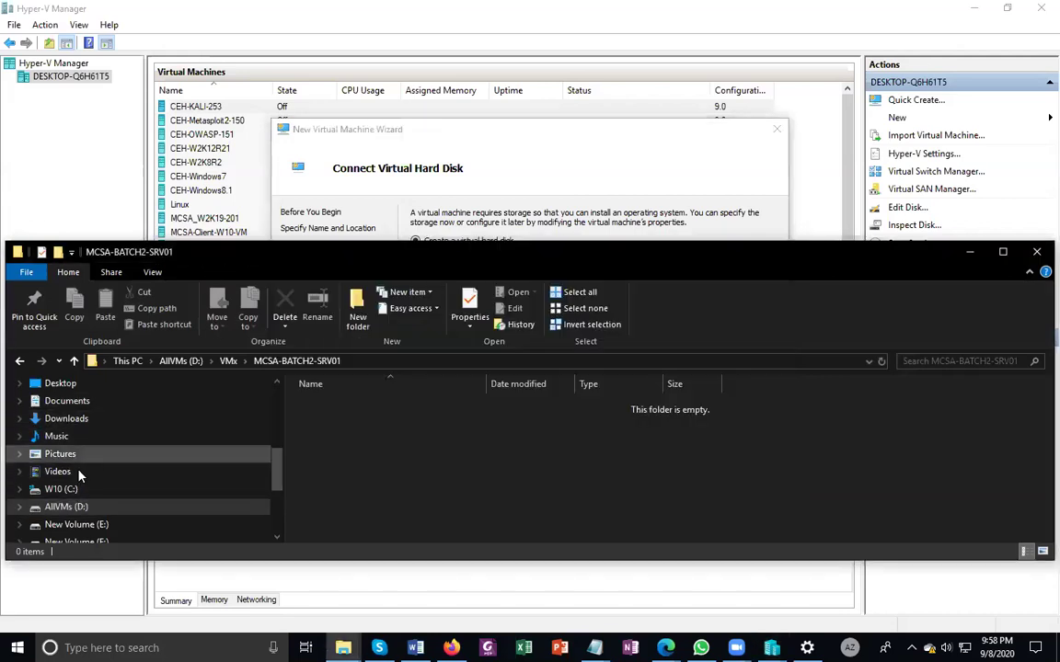
pyautogui.scroll(3, 101, 442)
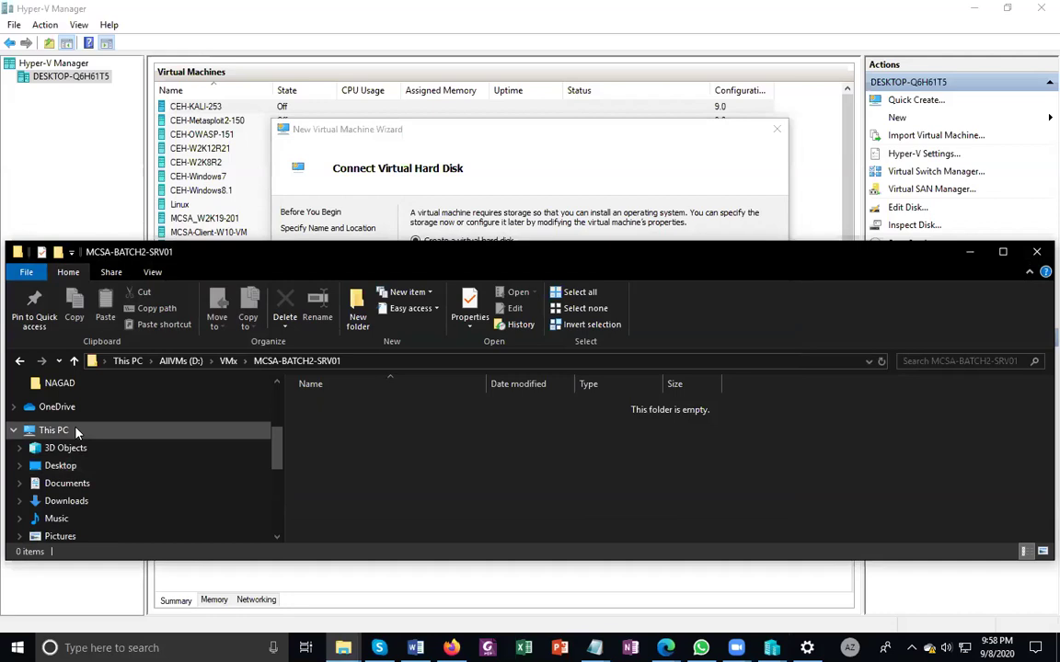
pyautogui.click(54, 431)
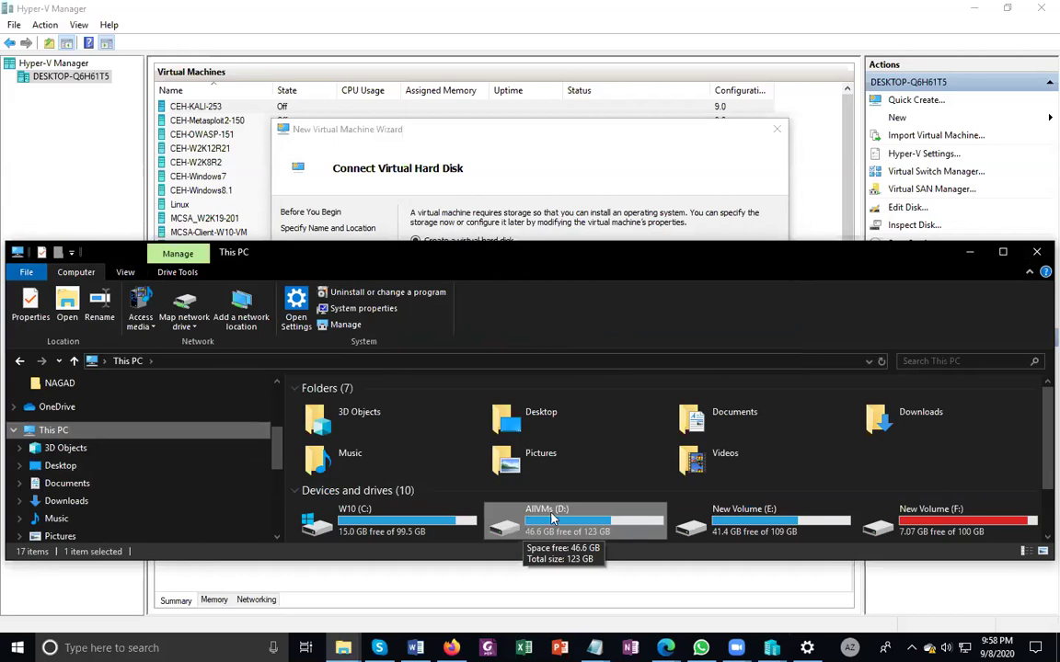
pyautogui.click(527, 154)
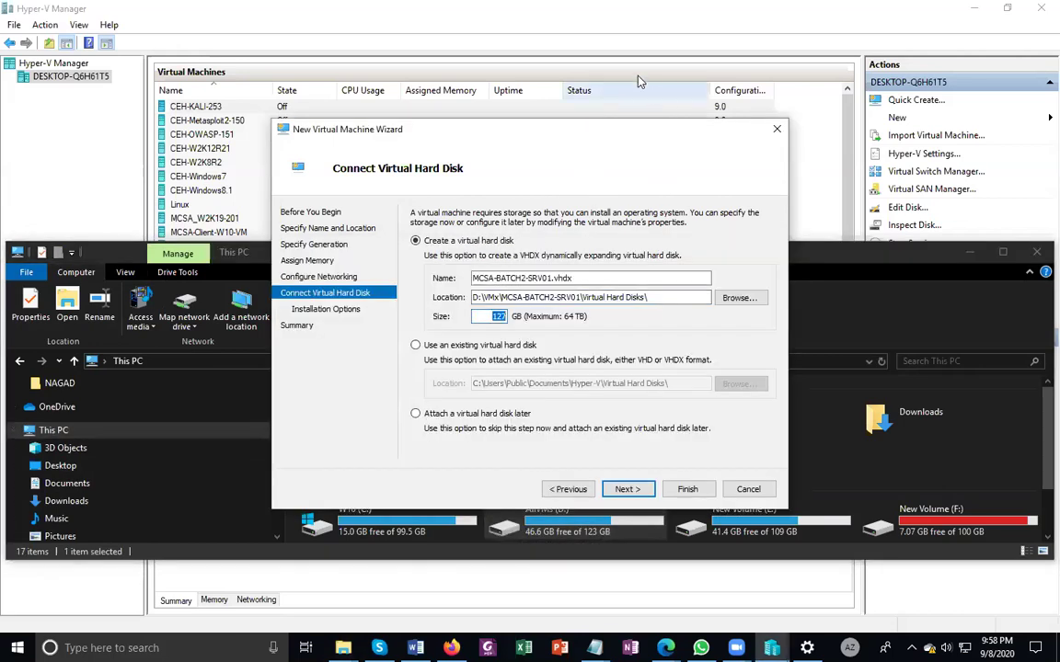
pyautogui.click(558, 54)
pyautogui.click(771, 648)
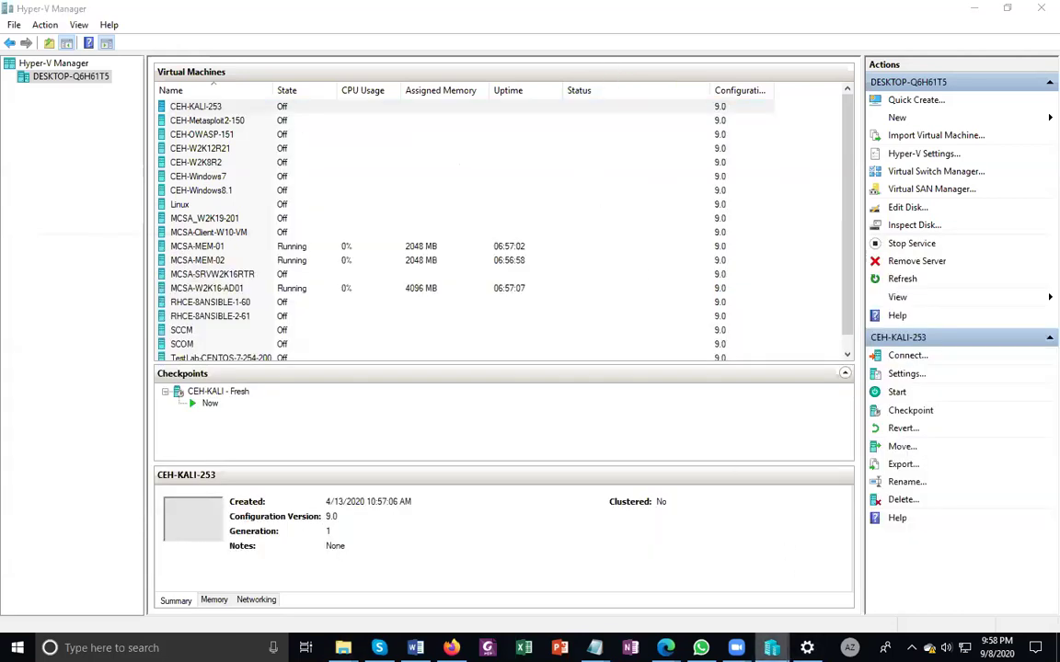
pyautogui.click(833, 588)
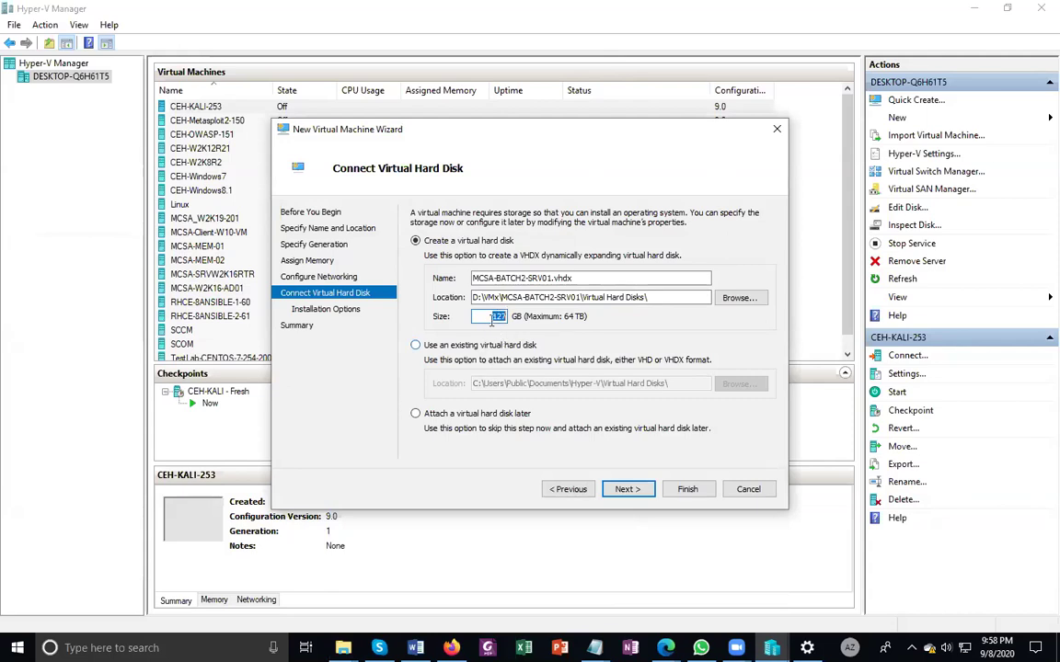
pyautogui.click(496, 316)
pyautogui.doubleClick(496, 317)
pyautogui.moveTo(343, 648)
pyautogui.click(424, 552)
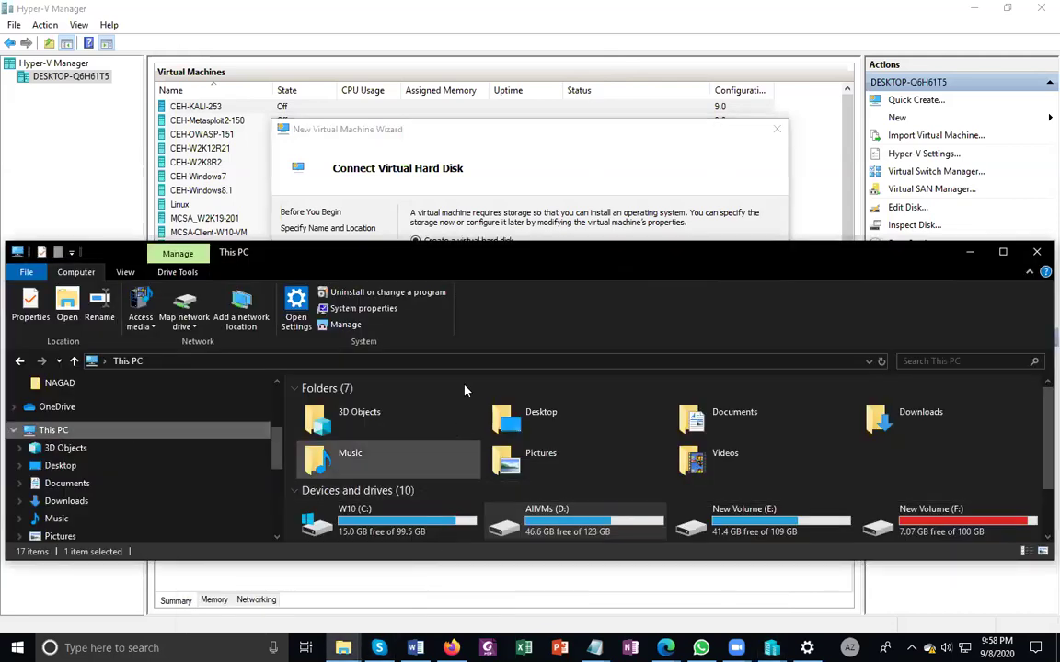
pyautogui.doubleClick(546, 260)
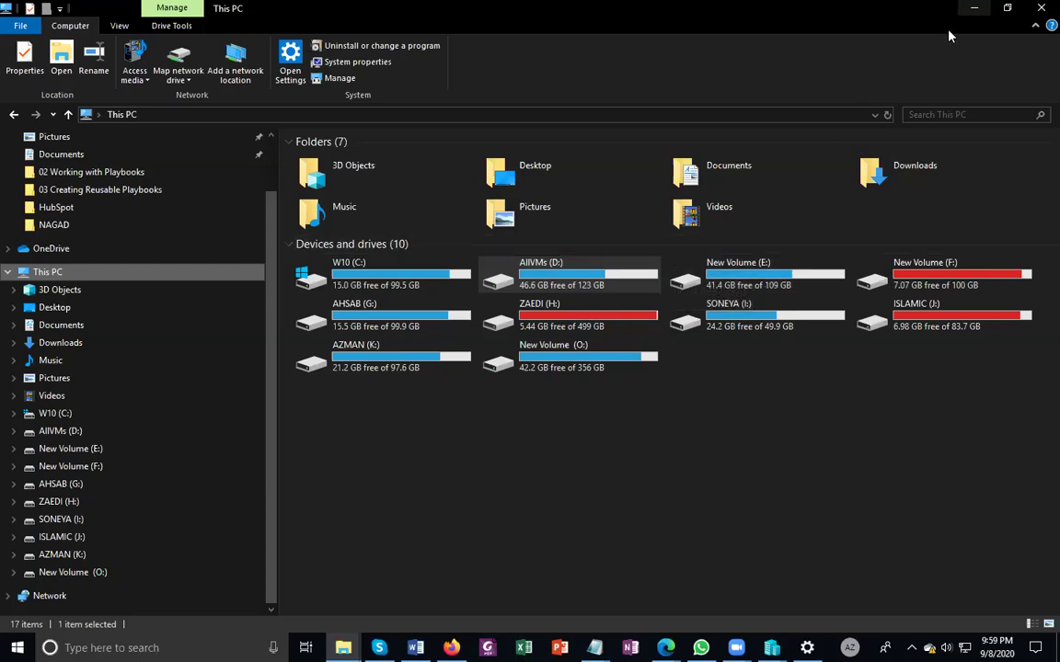
pyautogui.click(975, 8)
pyautogui.click(497, 317)
pyautogui.doubleClick(497, 317)
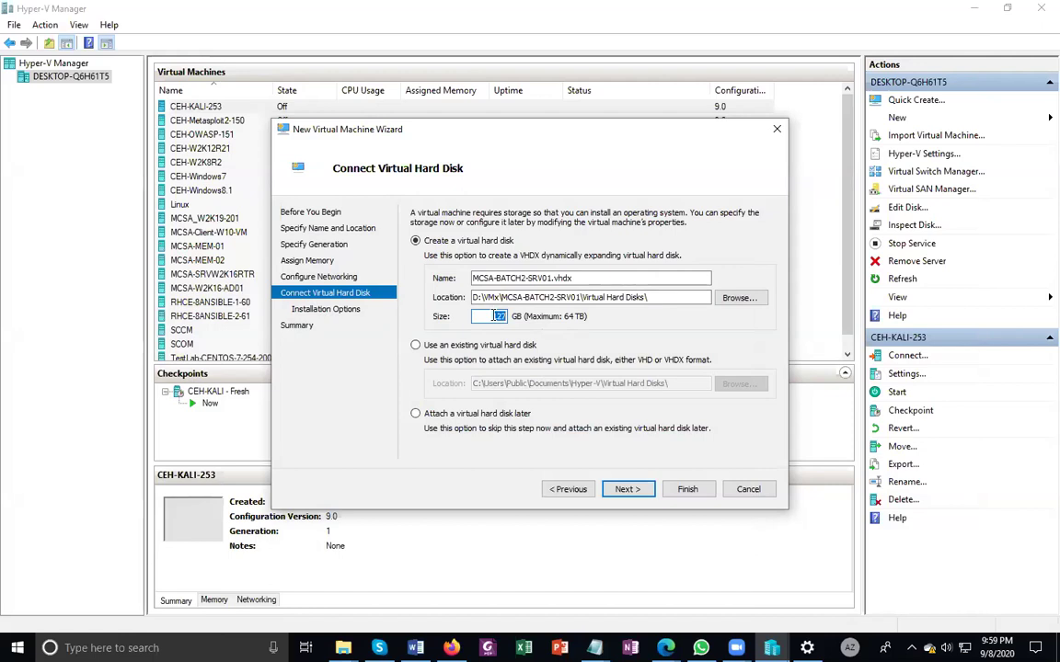
# Keep the virtual hard disk size at 127 GB and continue to Installation Options
pyautogui.click(494, 315)
pyautogui.moveTo(488, 315); pyautogui.dragTo(547, 324)
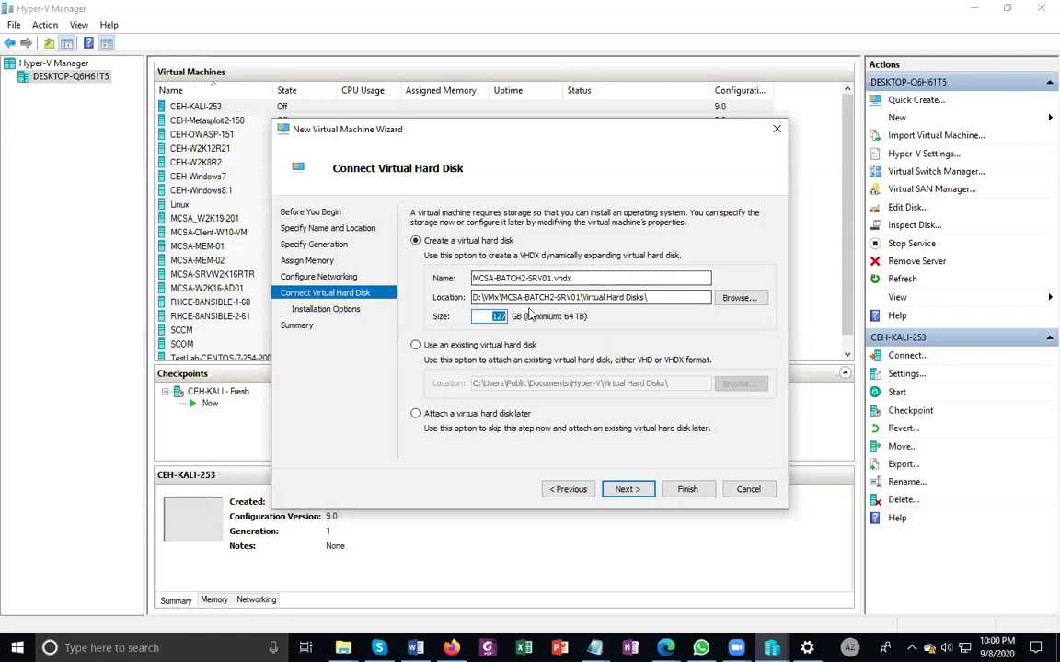
pyautogui.click(624, 491)
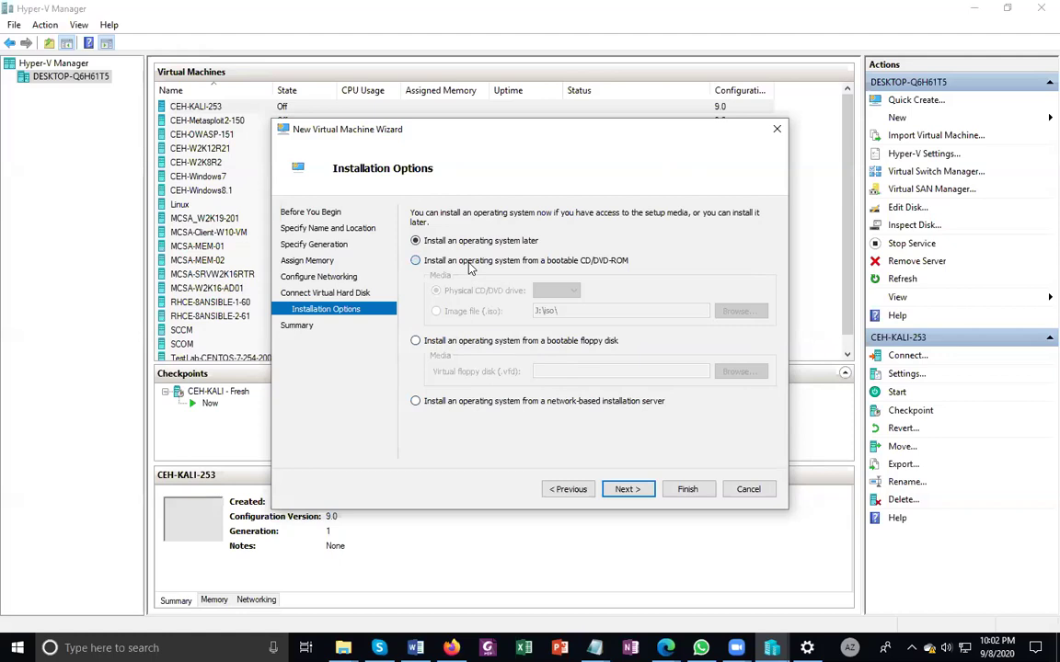
# Choose installing from a bootable CD/DVD-ROM using an Image file (.iso) at J:\iso\
pyautogui.click(471, 263)
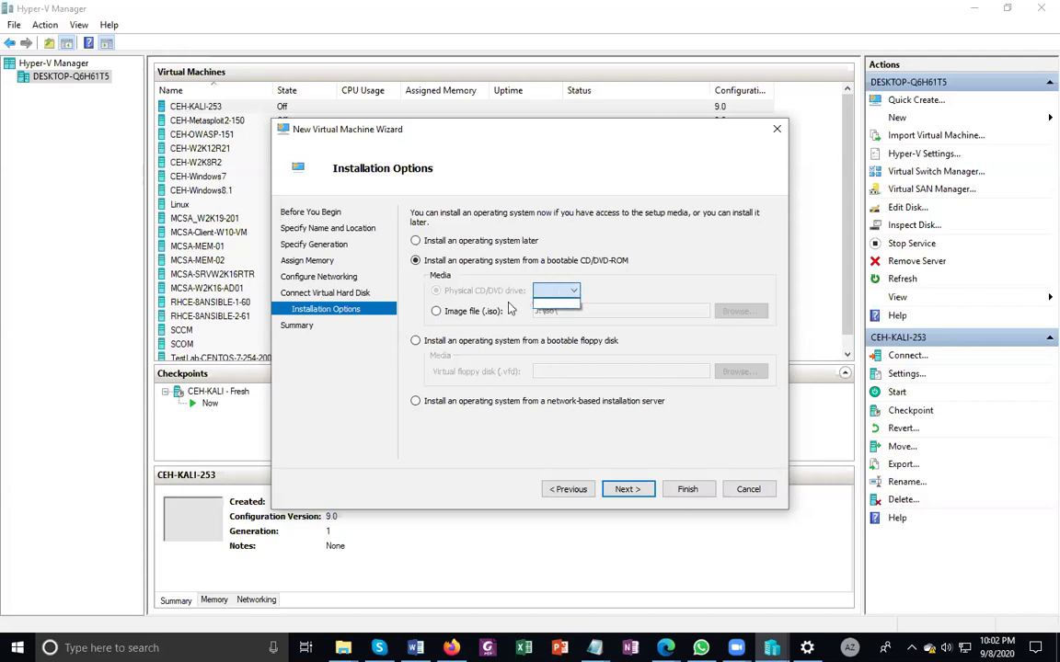
pyautogui.click(436, 312)
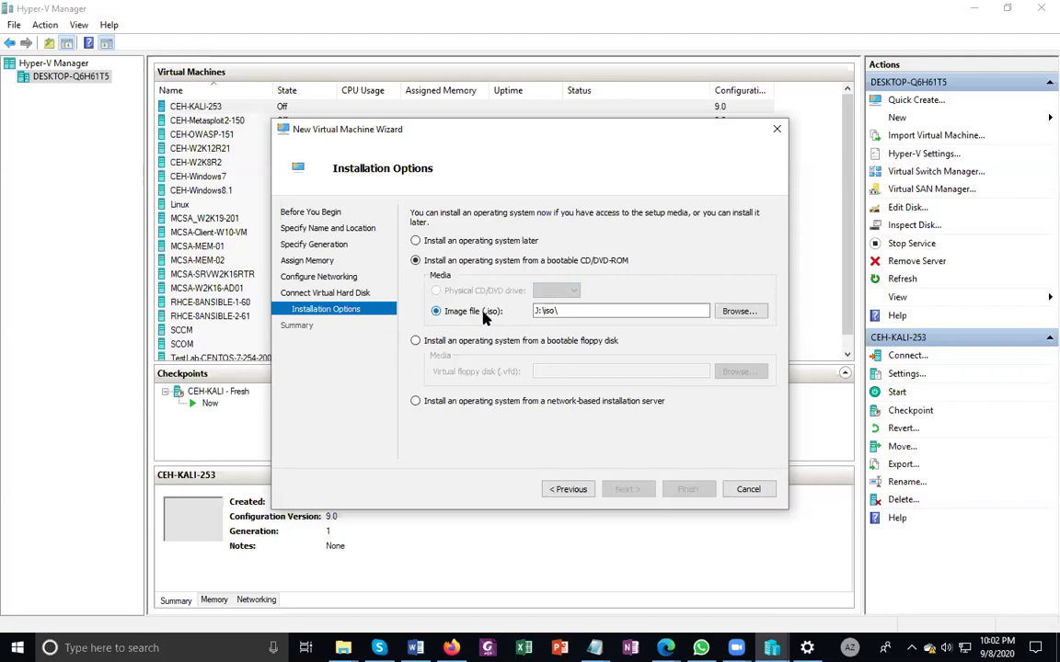
pyautogui.click(575, 313)
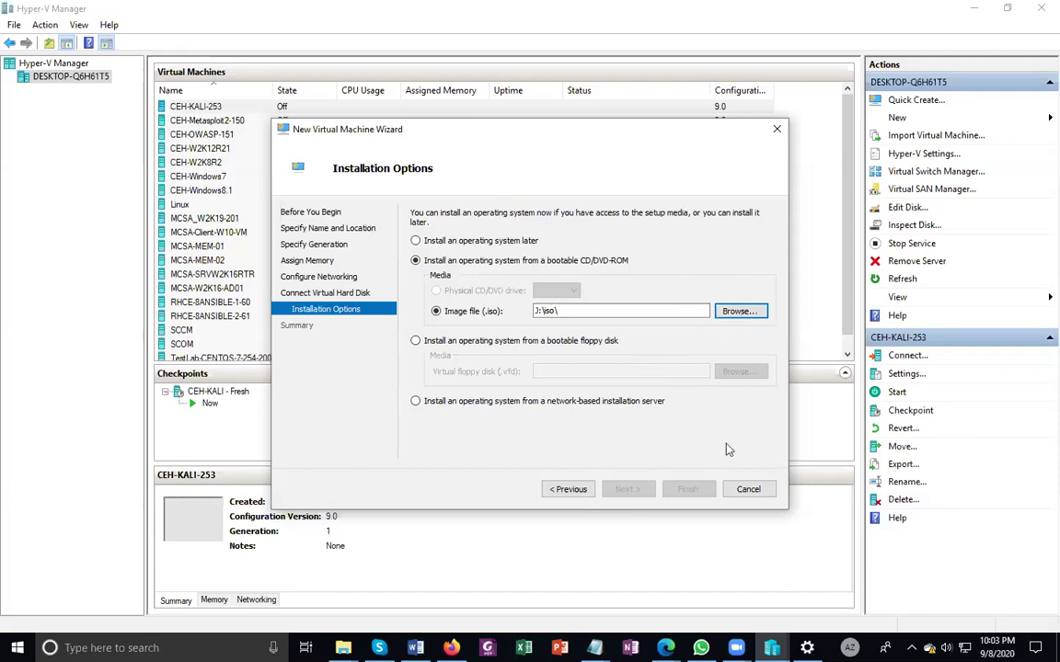
# Browse to E:\Windows Server 2016-ISO and select SVR2016.ENU.JULY2017.iso as the installation image
pyautogui.click(740, 311)
pyautogui.moveTo(648, 293); pyautogui.dragTo(463, 200)
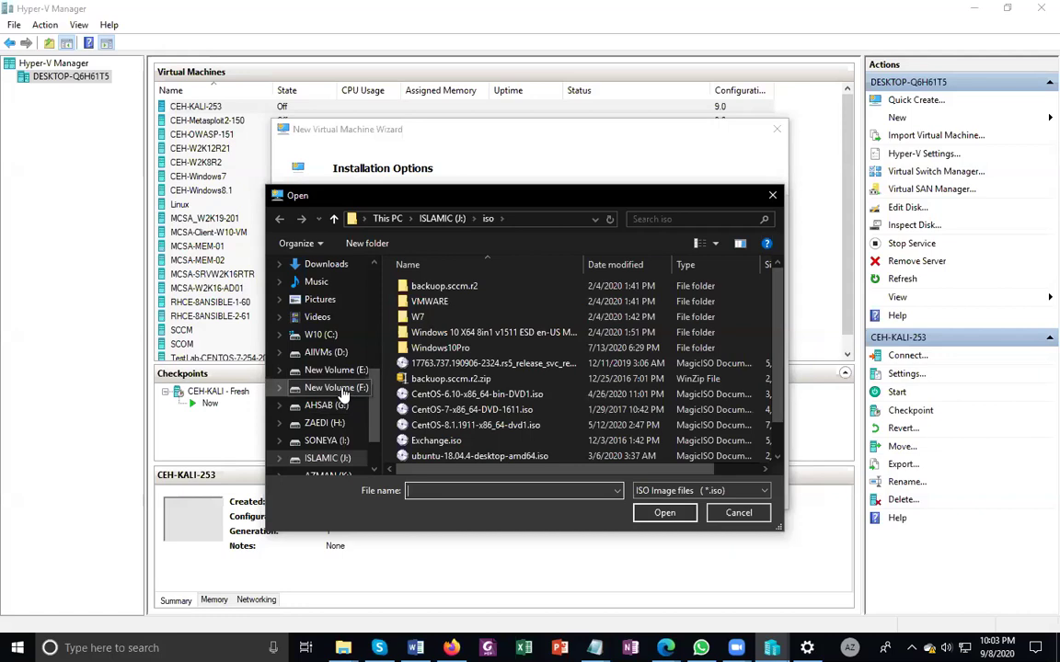
pyautogui.click(343, 390)
pyautogui.scroll(-5, 444, 323)
pyautogui.scroll(1, 494, 365)
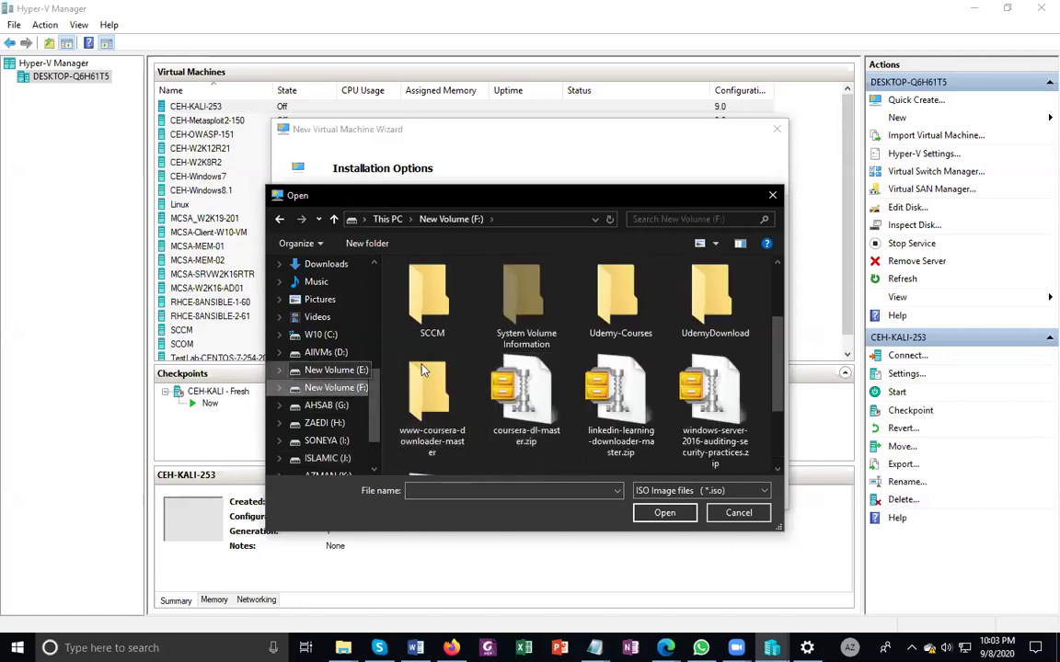
pyautogui.scroll(-2, 607, 351)
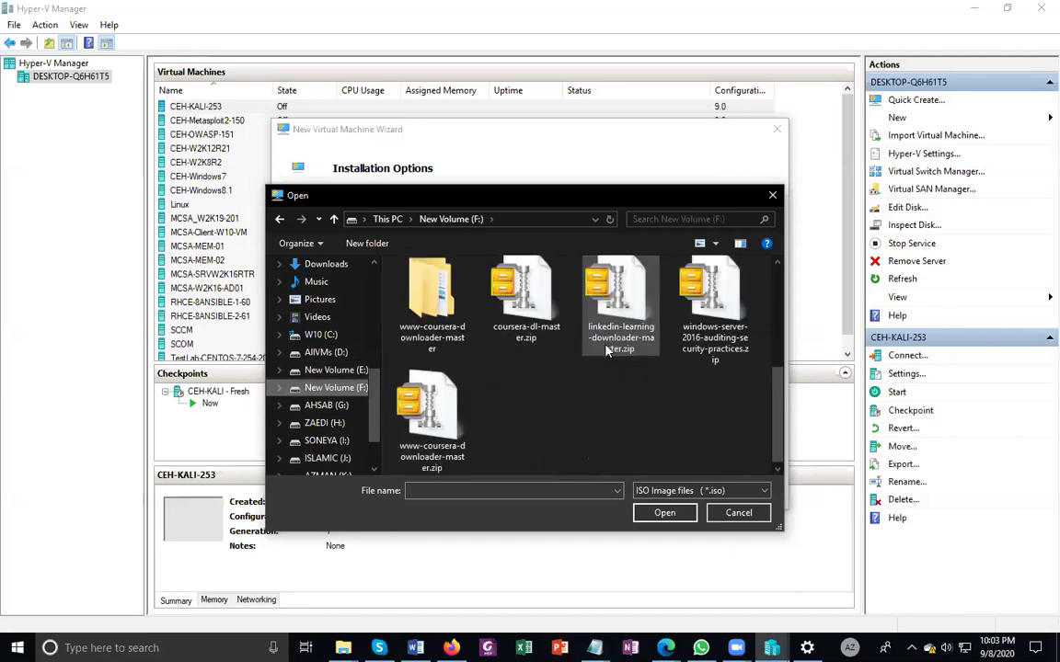
pyautogui.scroll(2, 497, 359)
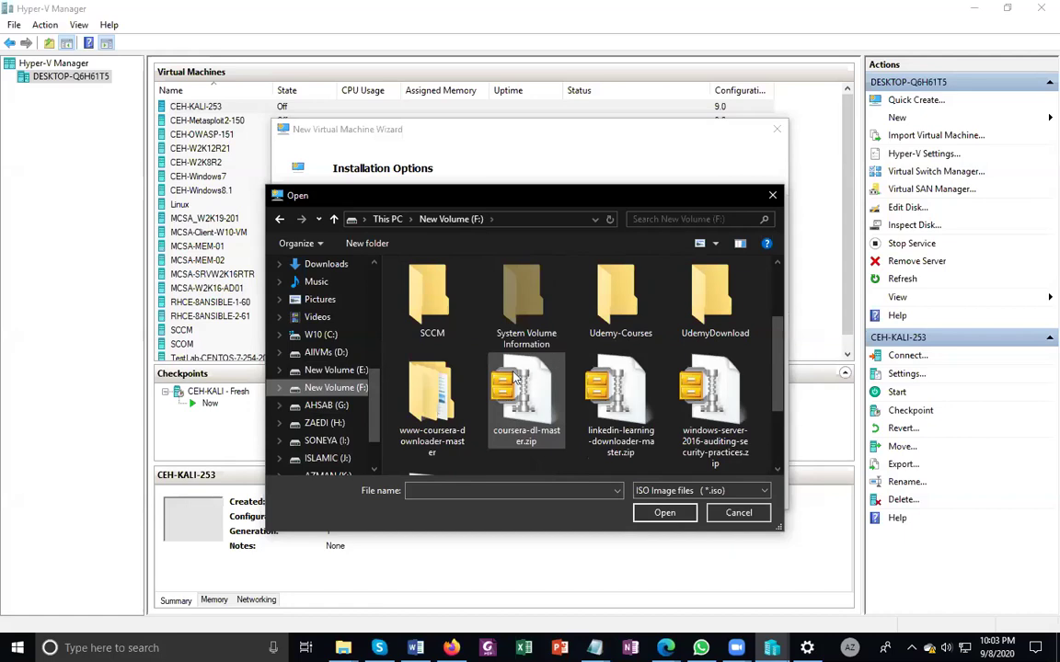
pyautogui.click(338, 371)
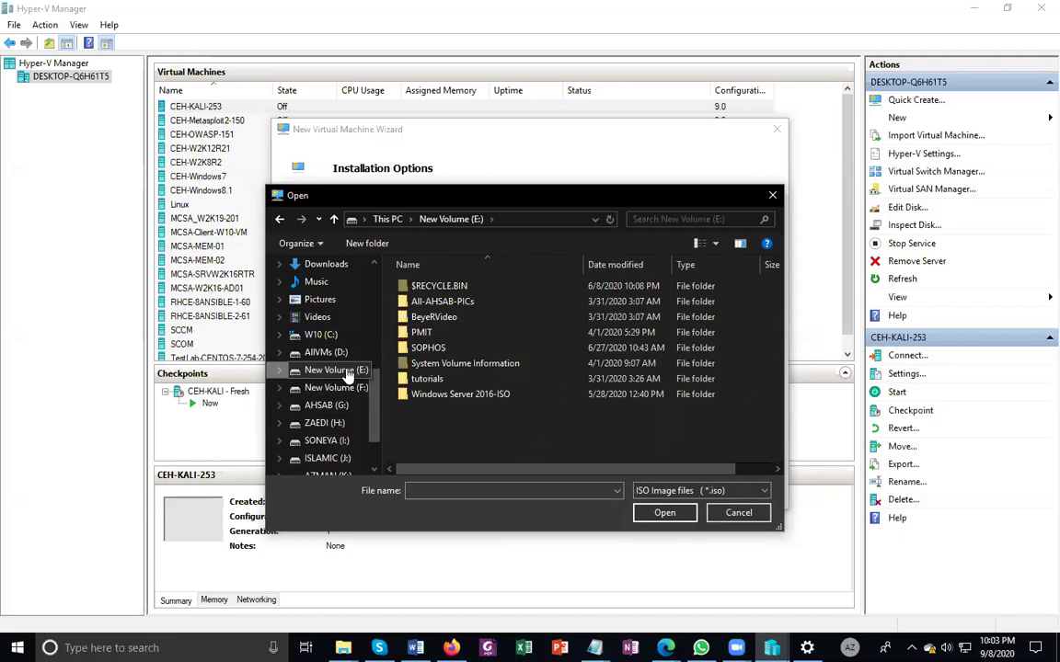
pyautogui.doubleClick(461, 396)
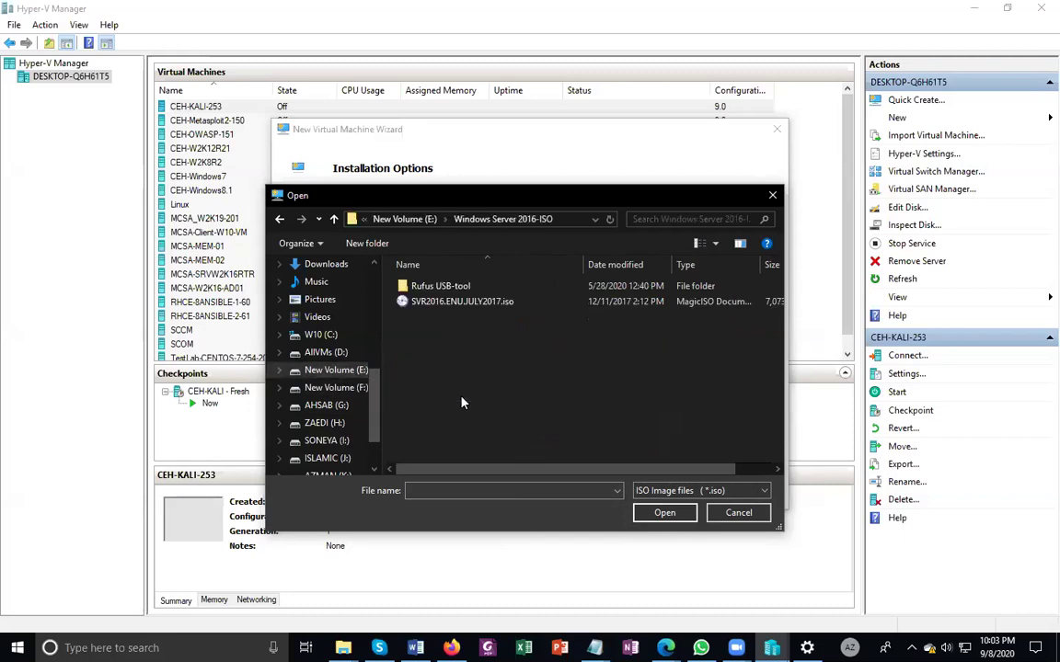
pyautogui.click(453, 303)
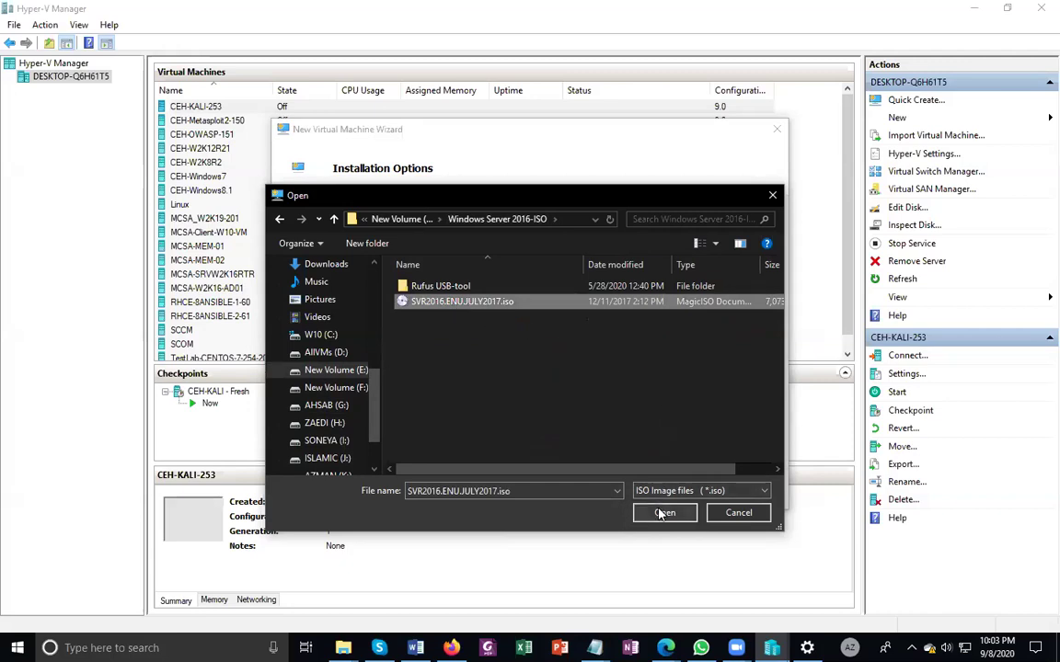
pyautogui.click(665, 512)
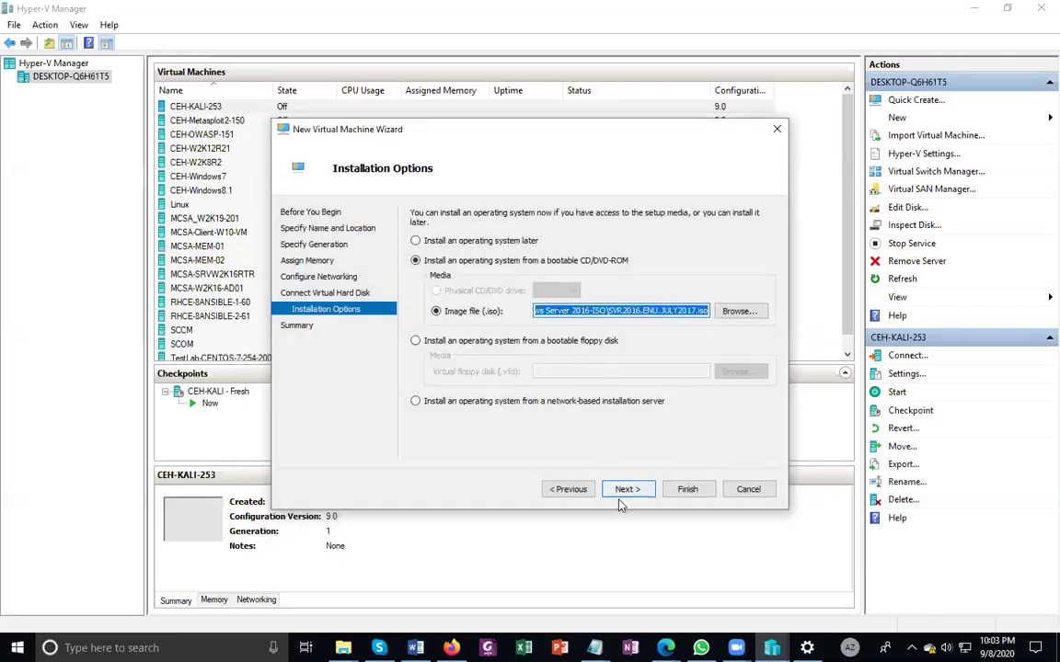
# Advance to the Summary page and review the Description listing MCSA-BATCH2-SRV01's settings
pyautogui.click(627, 490)
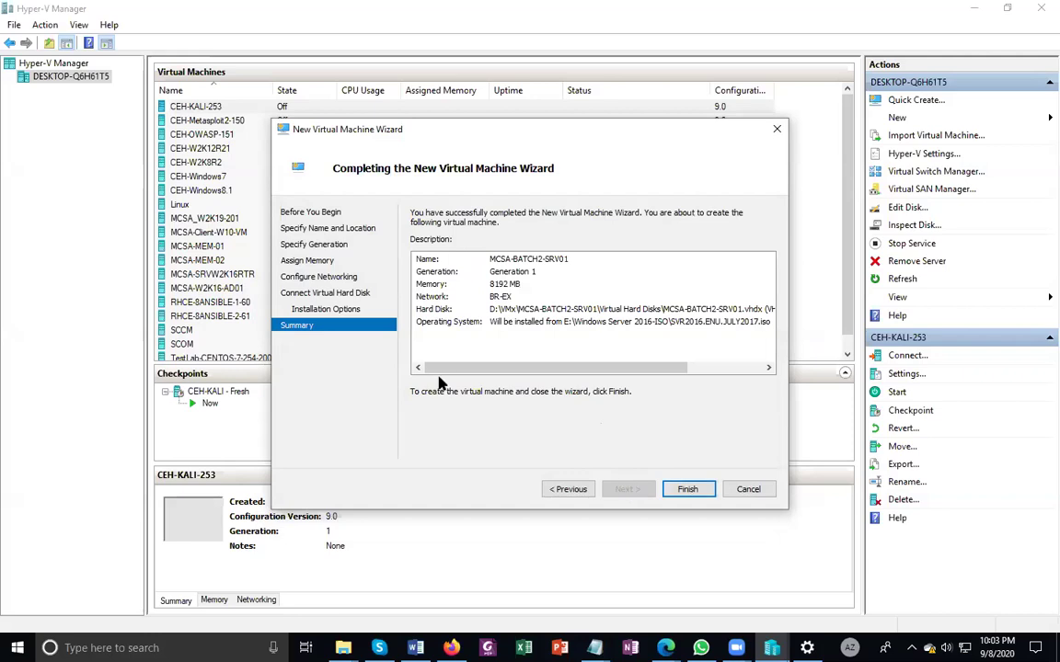
pyautogui.moveTo(451, 375); pyautogui.dragTo(572, 369)
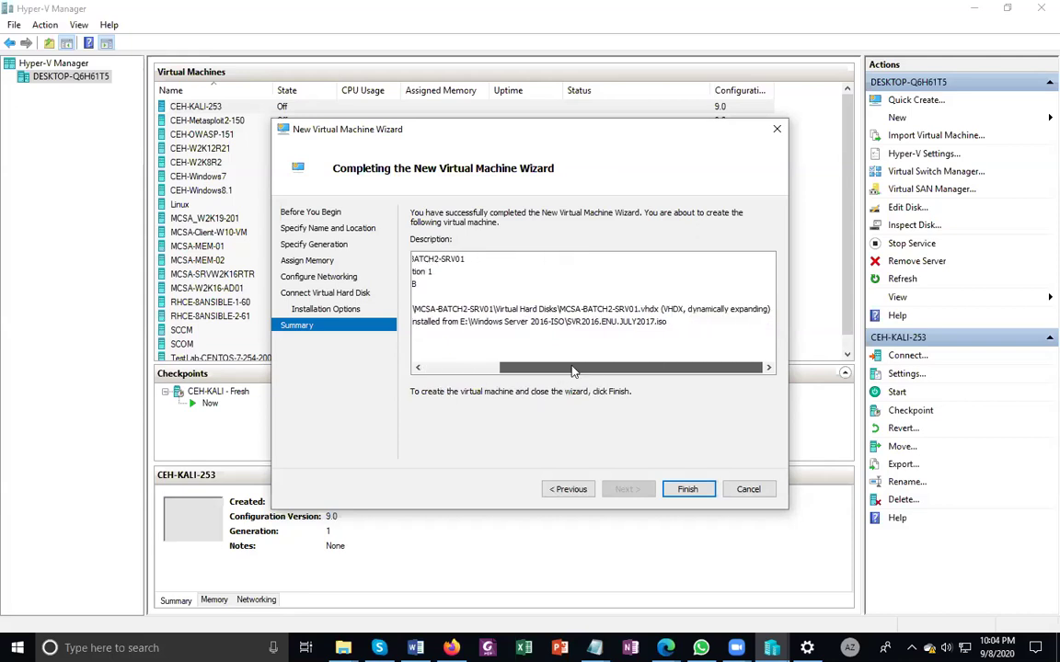
pyautogui.click(467, 373)
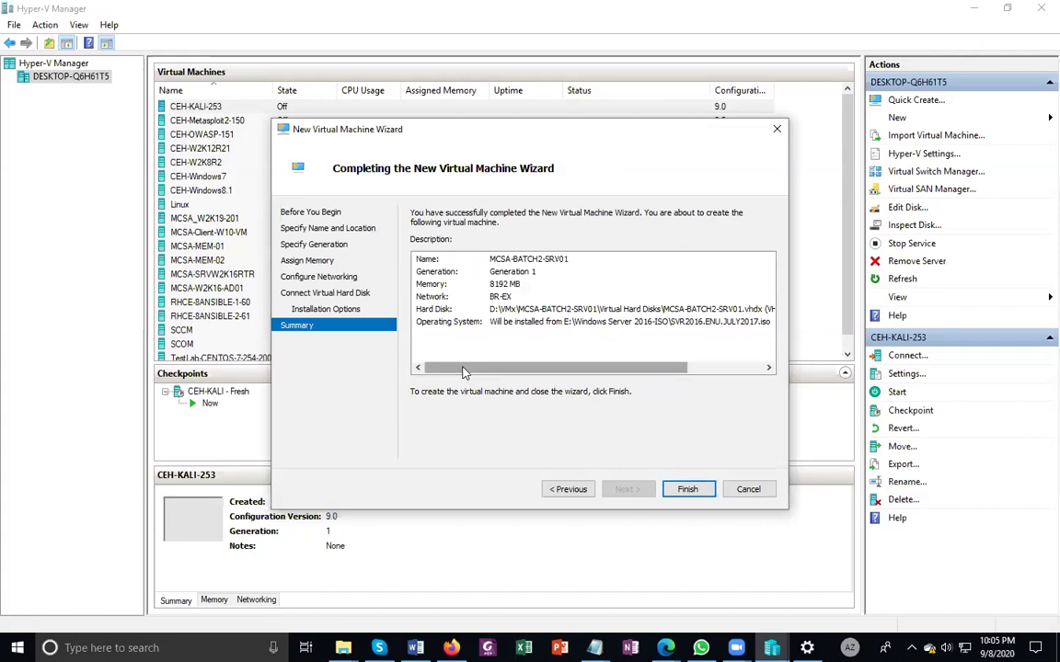
pyautogui.moveTo(464, 371); pyautogui.dragTo(540, 384)
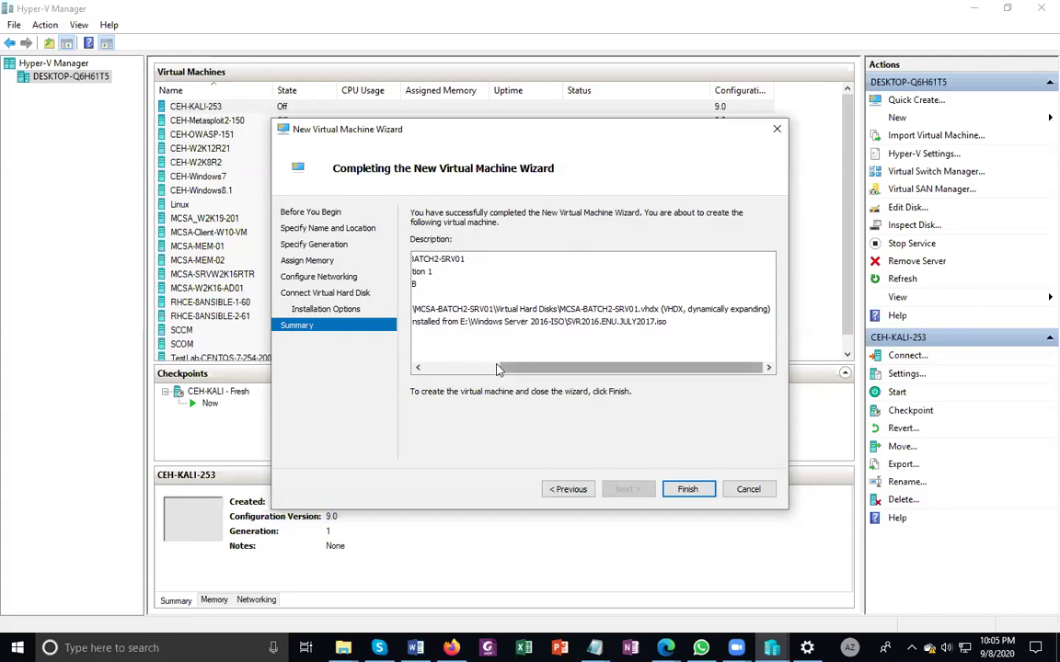
pyautogui.moveTo(497, 368); pyautogui.dragTo(426, 369)
pyautogui.click(438, 309)
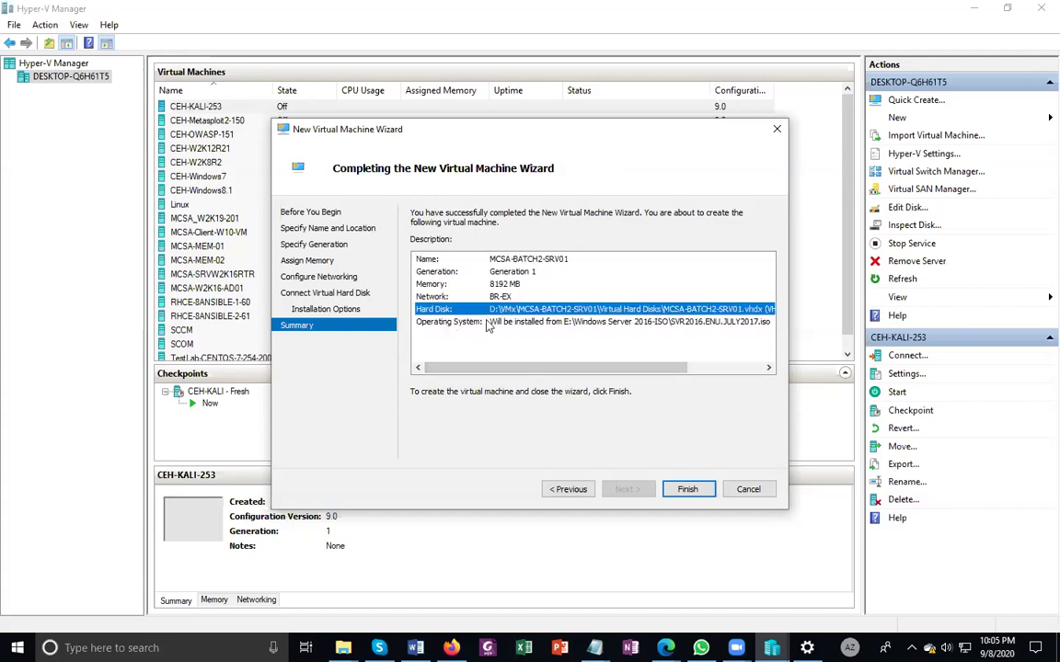
pyautogui.moveTo(506, 369); pyautogui.dragTo(588, 368)
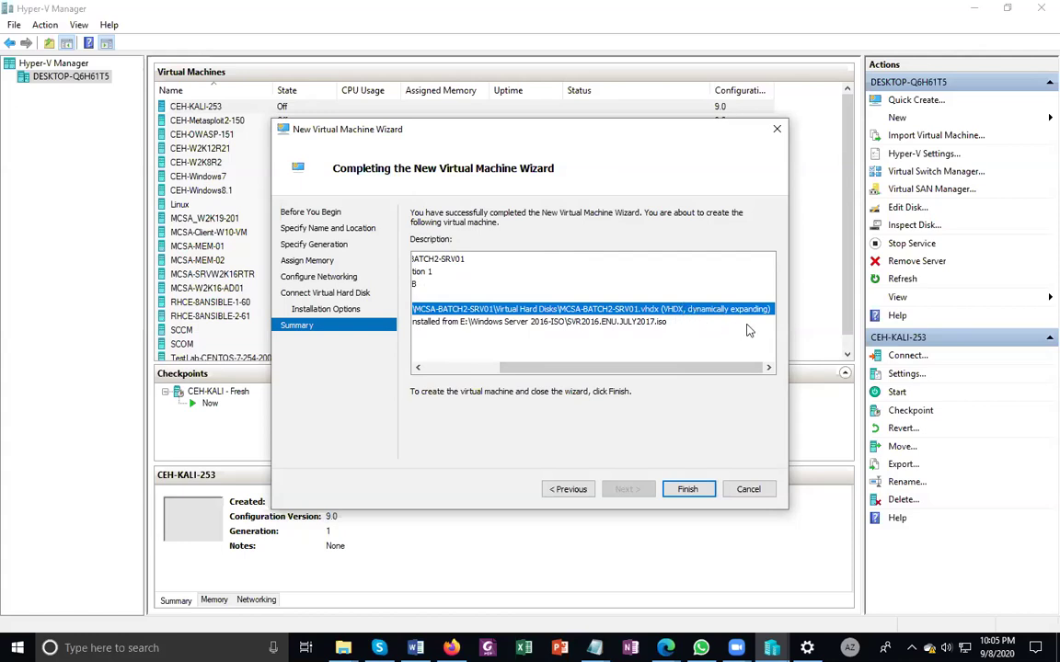
pyautogui.moveTo(542, 369); pyautogui.dragTo(456, 331)
pyautogui.click(458, 329)
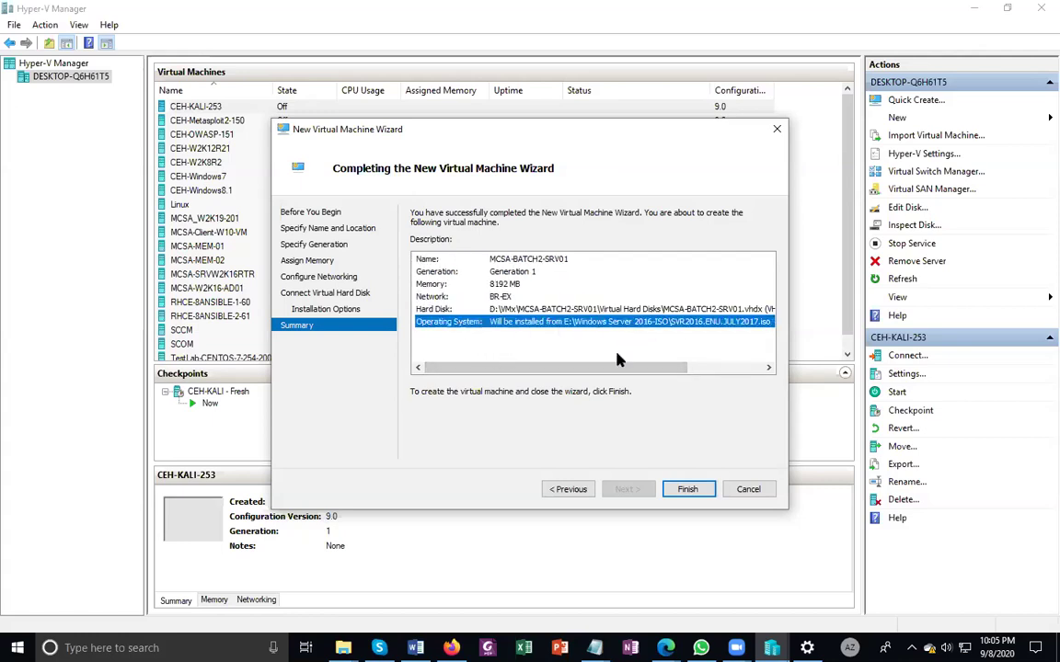
pyautogui.moveTo(619, 367); pyautogui.dragTo(670, 345)
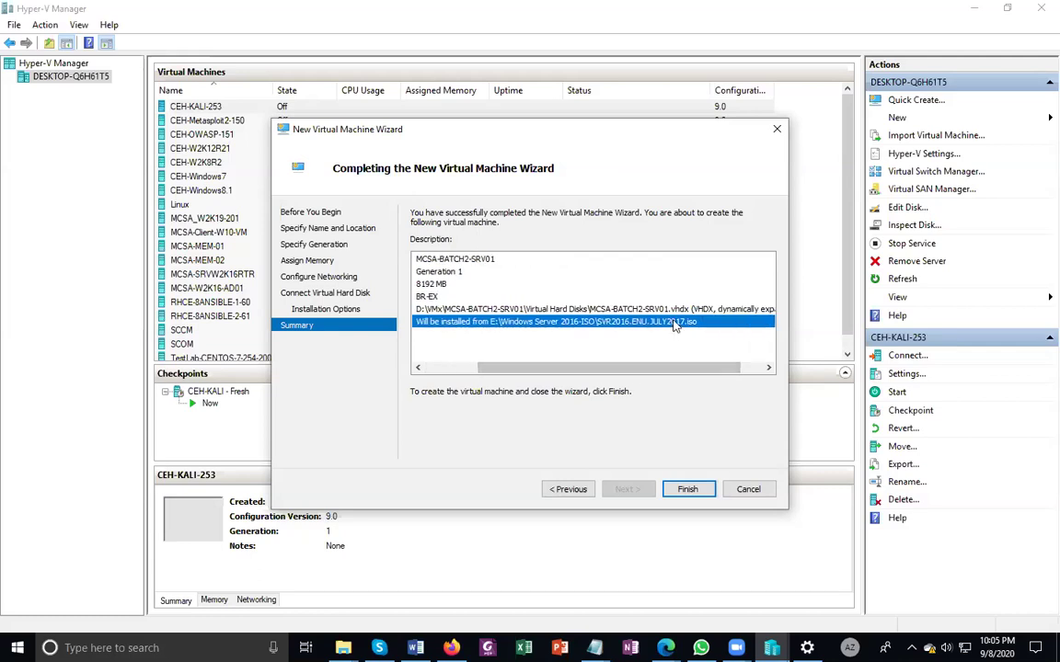
pyautogui.moveTo(554, 366); pyautogui.dragTo(411, 351)
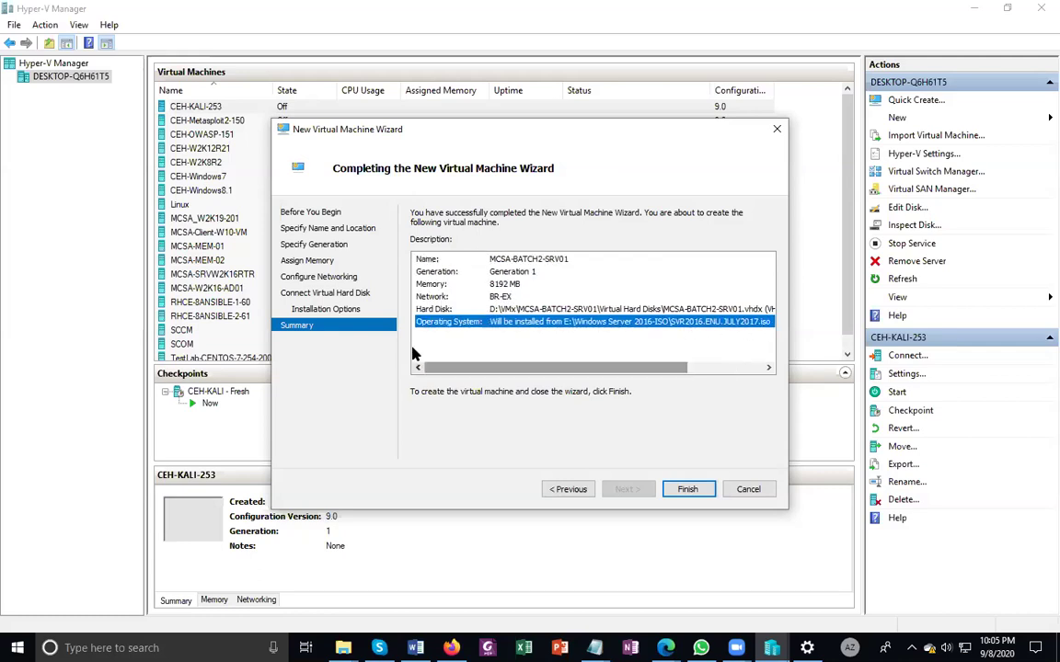
pyautogui.click(433, 298)
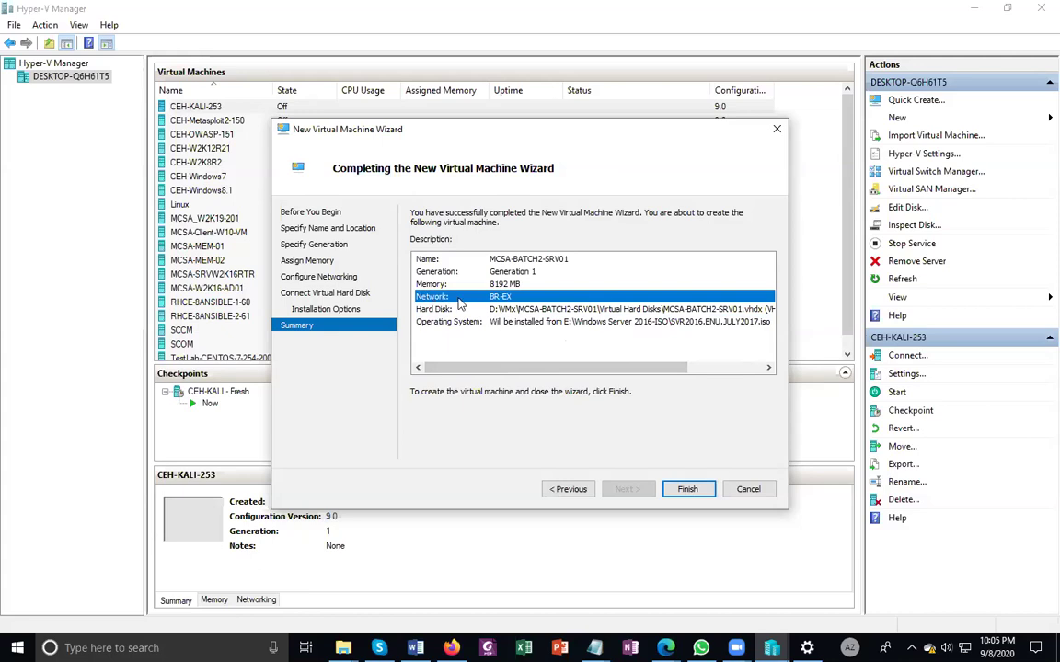
pyautogui.click(509, 284)
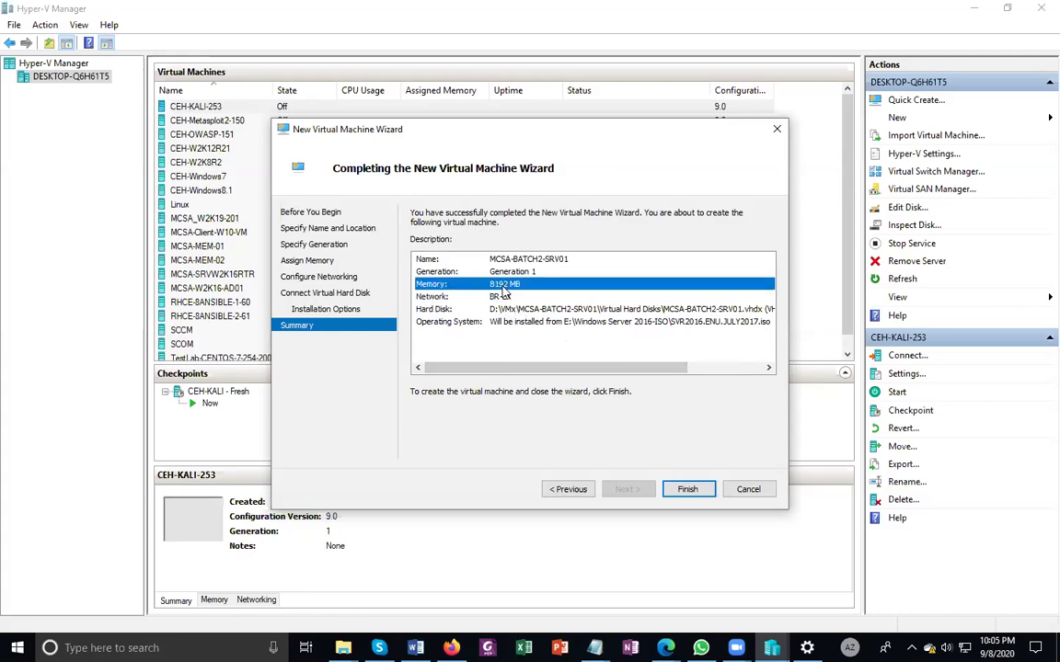
pyautogui.click(503, 274)
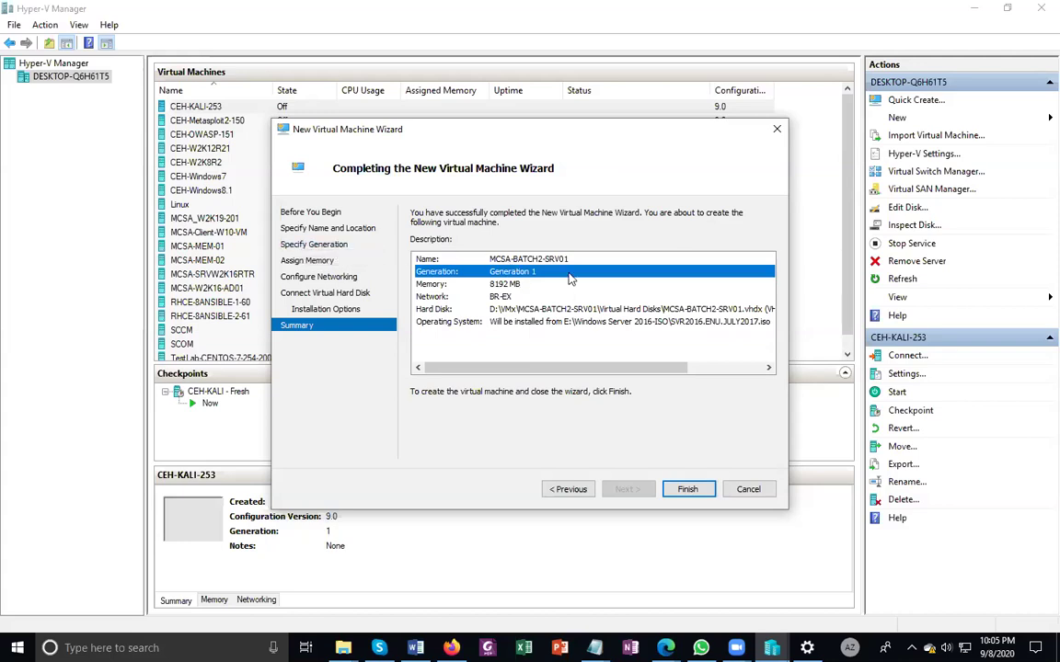
pyautogui.click(317, 244)
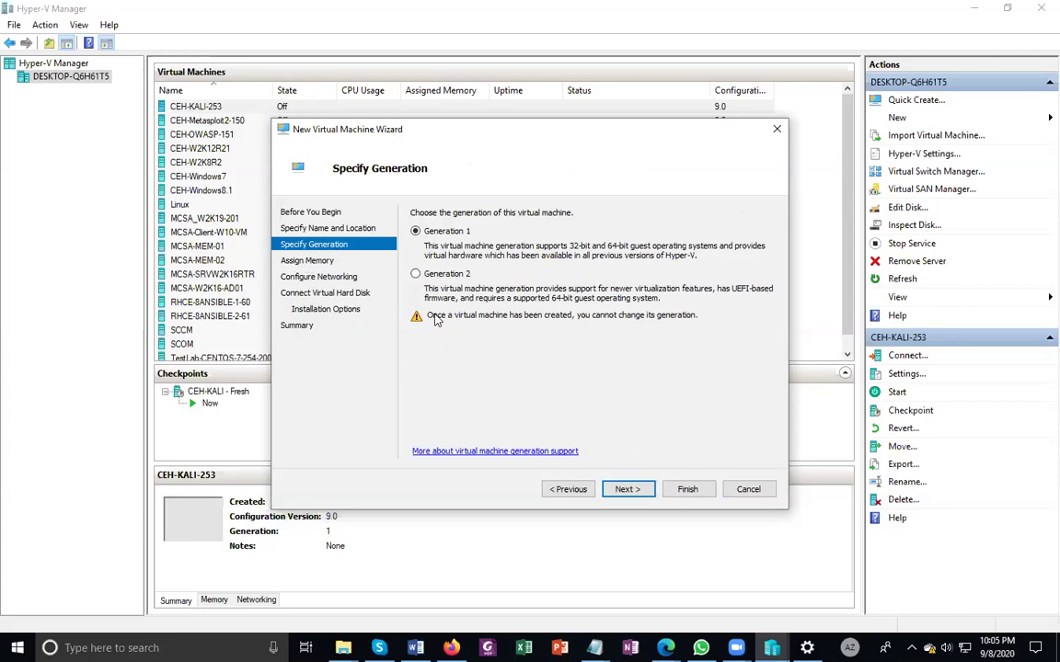
pyautogui.click(300, 327)
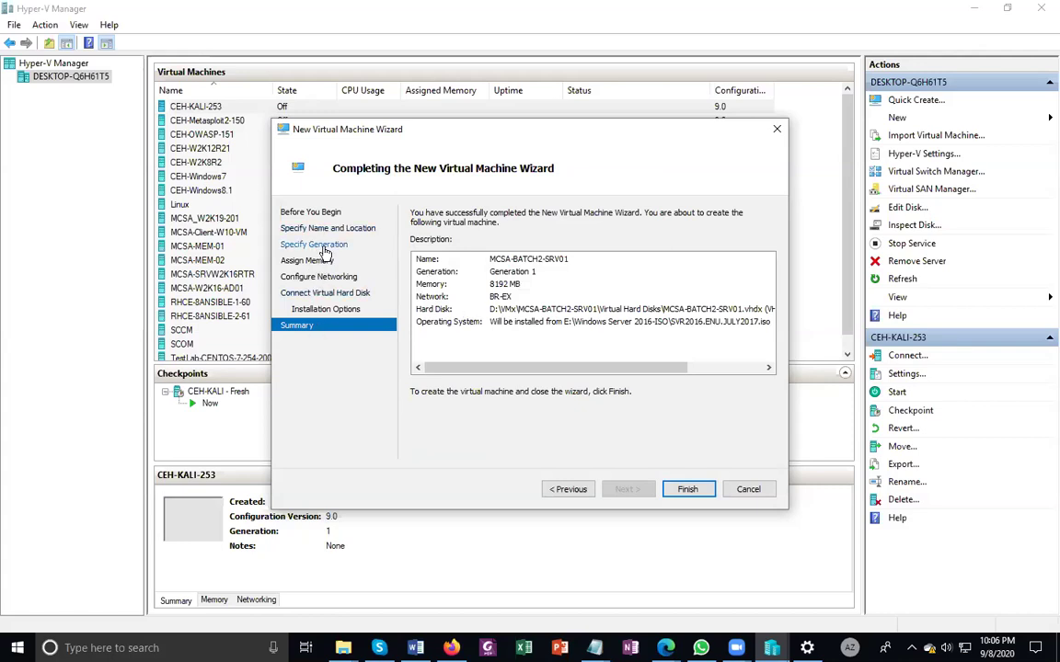
pyautogui.click(317, 244)
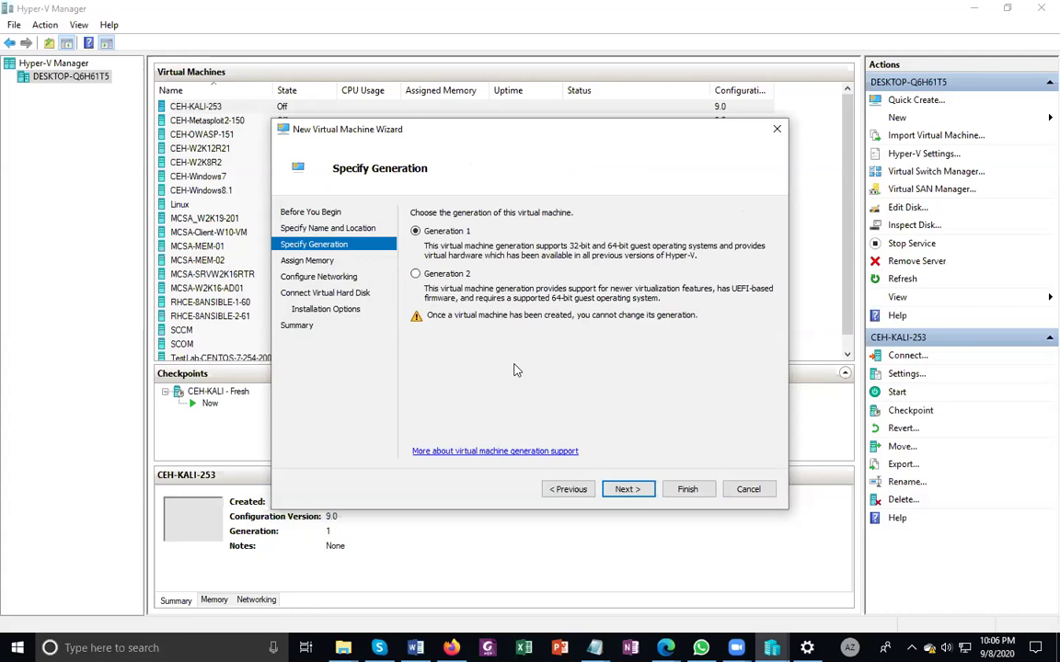
pyautogui.click(297, 326)
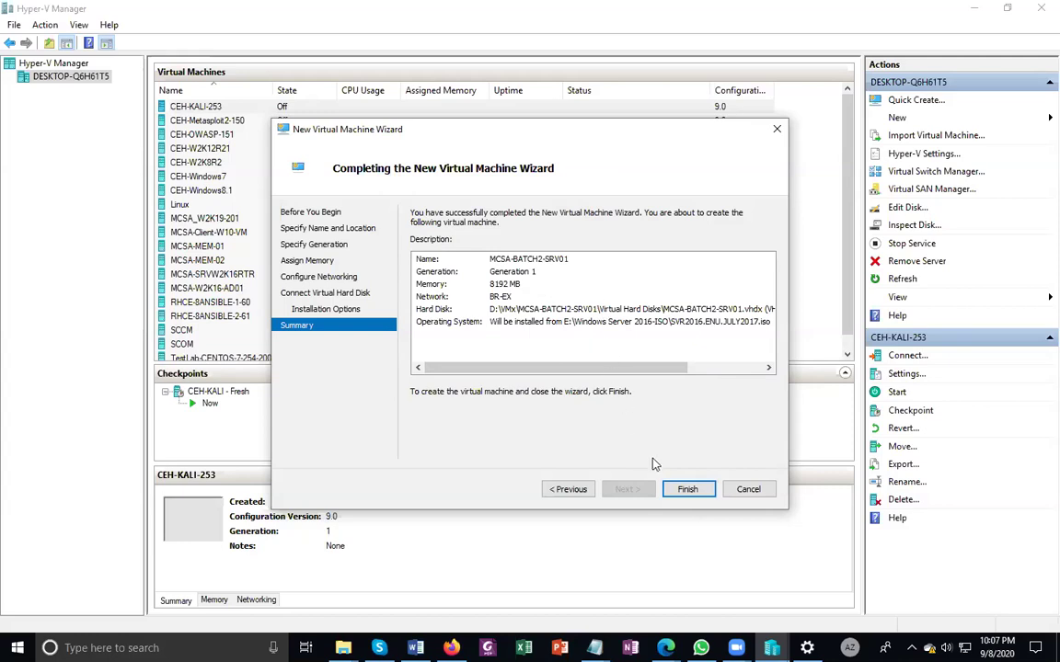
# Finish the New Virtual Machine wizard from its Summary page to create MCSA-BATCH2-SRV01
pyautogui.press('Return')
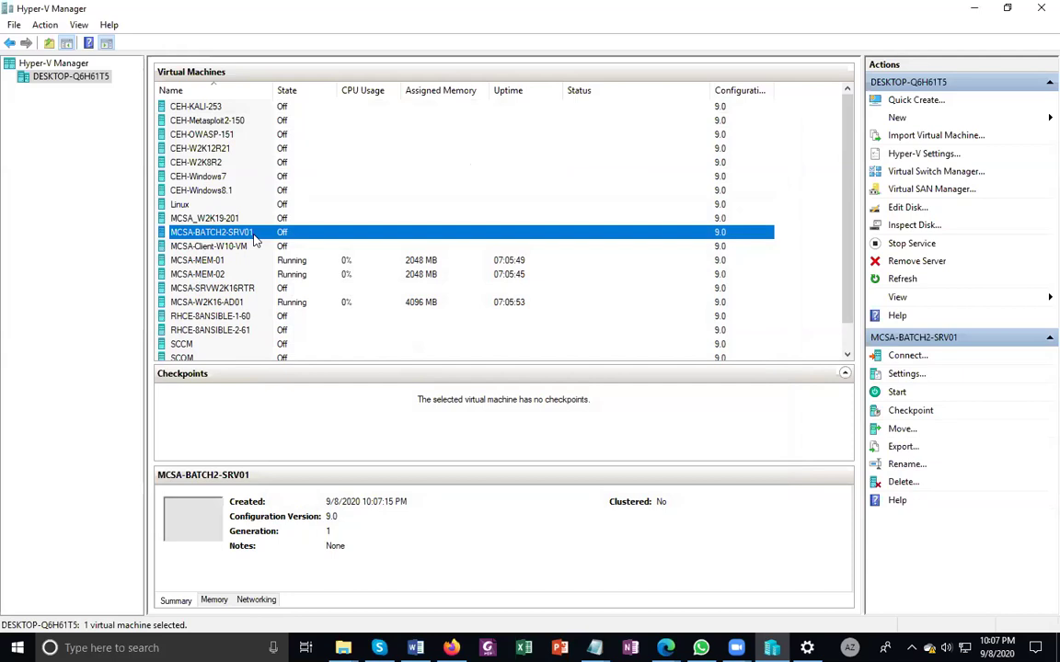
# Shut down MCSA-MEM-01, MCSA-MEM-02 and MCSA-W2K16-AD01 and wait for them to turn off
pyautogui.rightClick(205, 264)
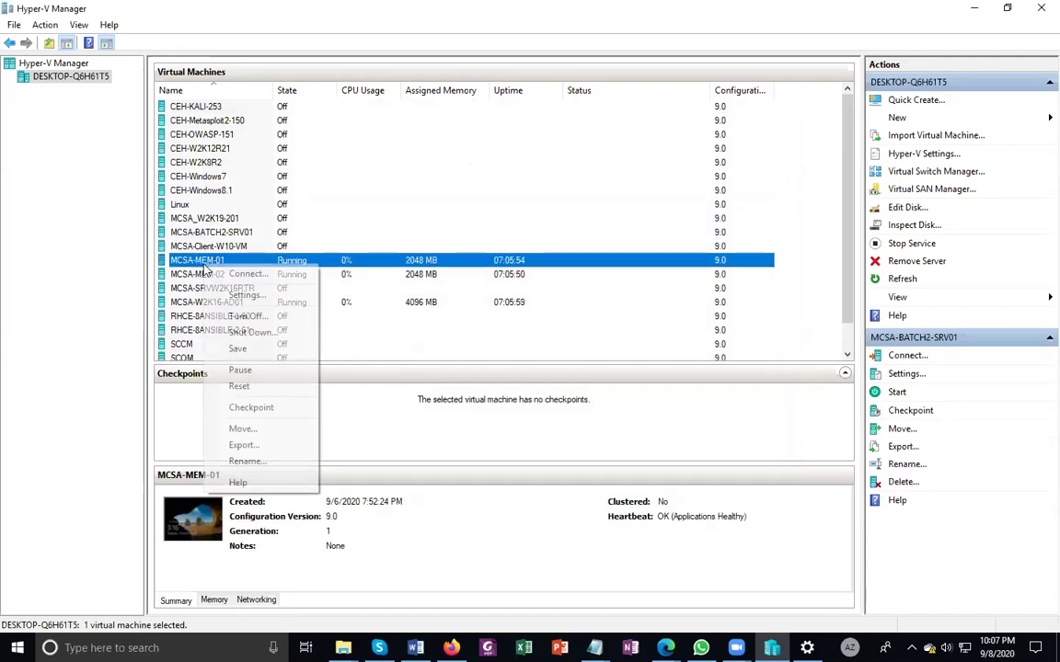
pyautogui.click(266, 333)
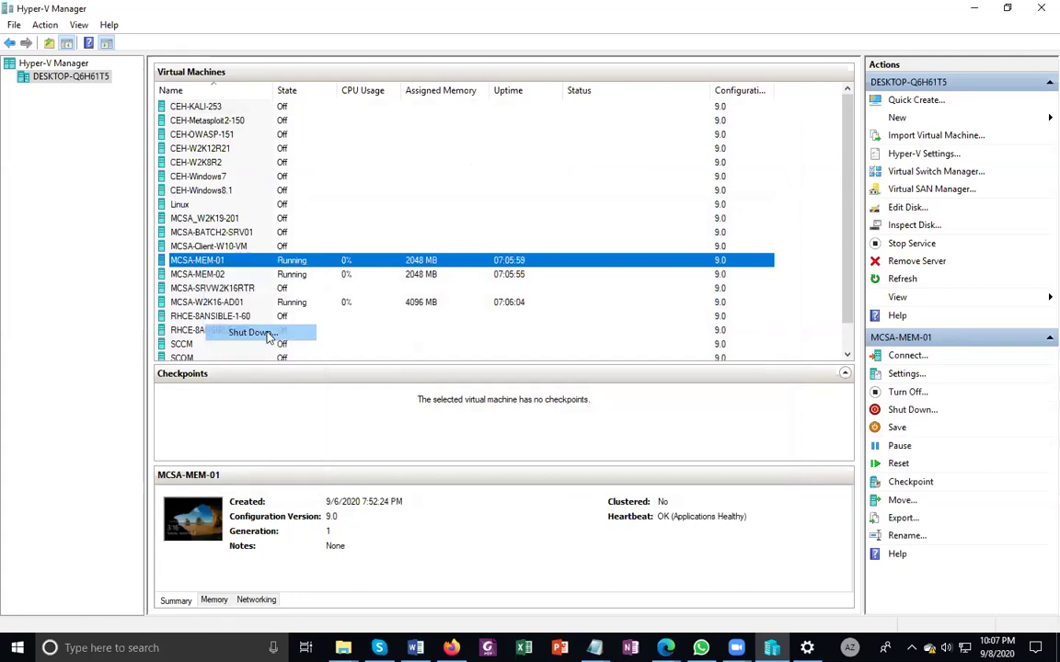
pyautogui.rightClick(225, 274)
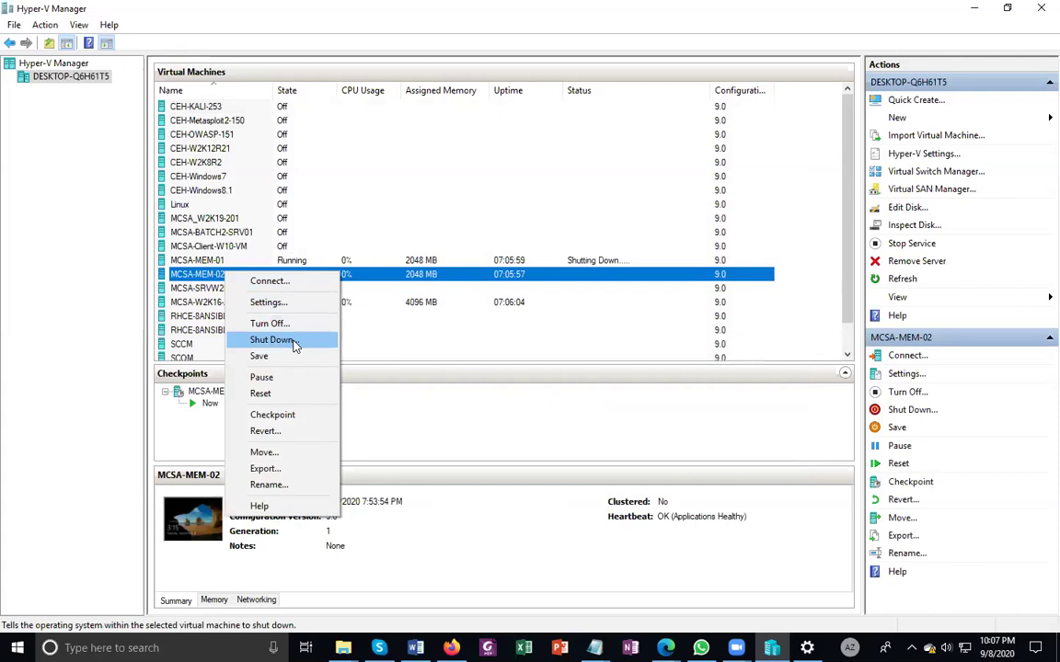
pyautogui.click(293, 342)
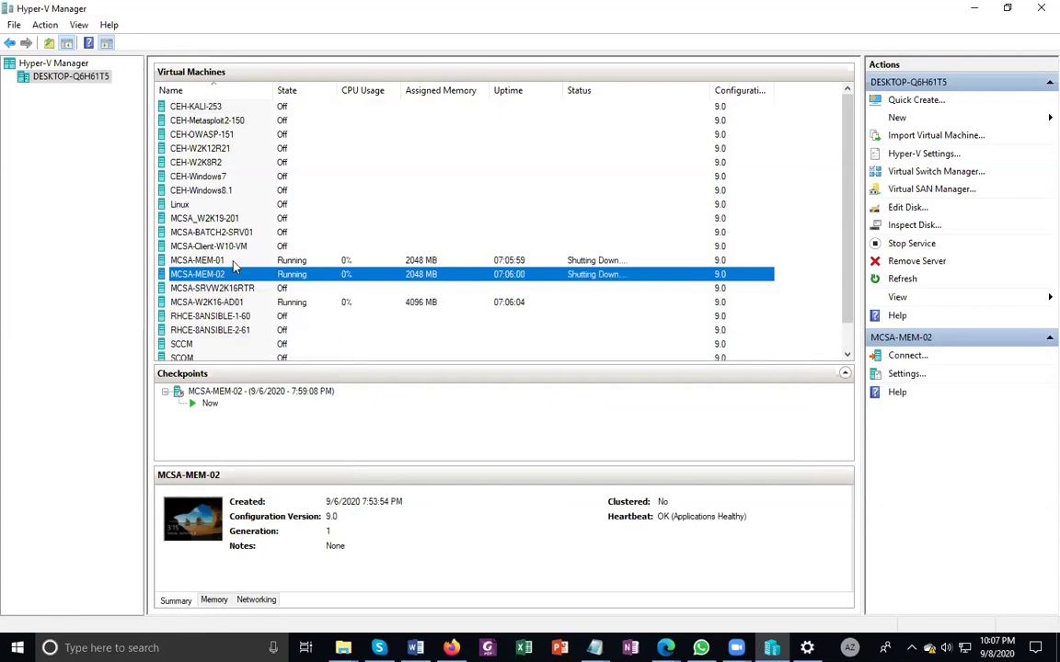
pyautogui.click(249, 305)
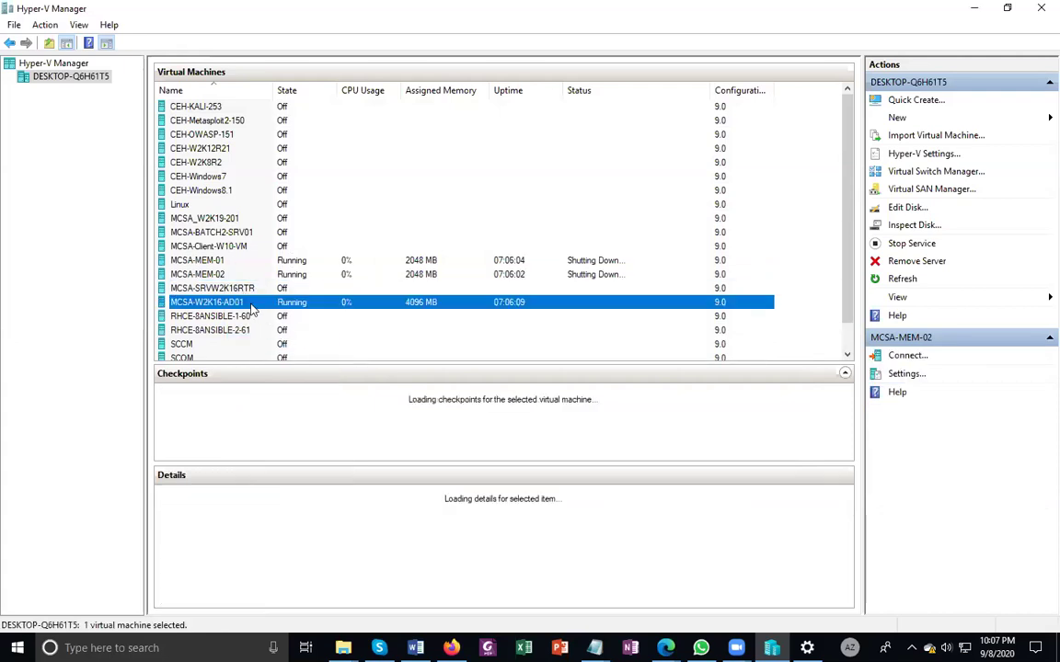
pyautogui.rightClick(267, 303)
pyautogui.click(329, 372)
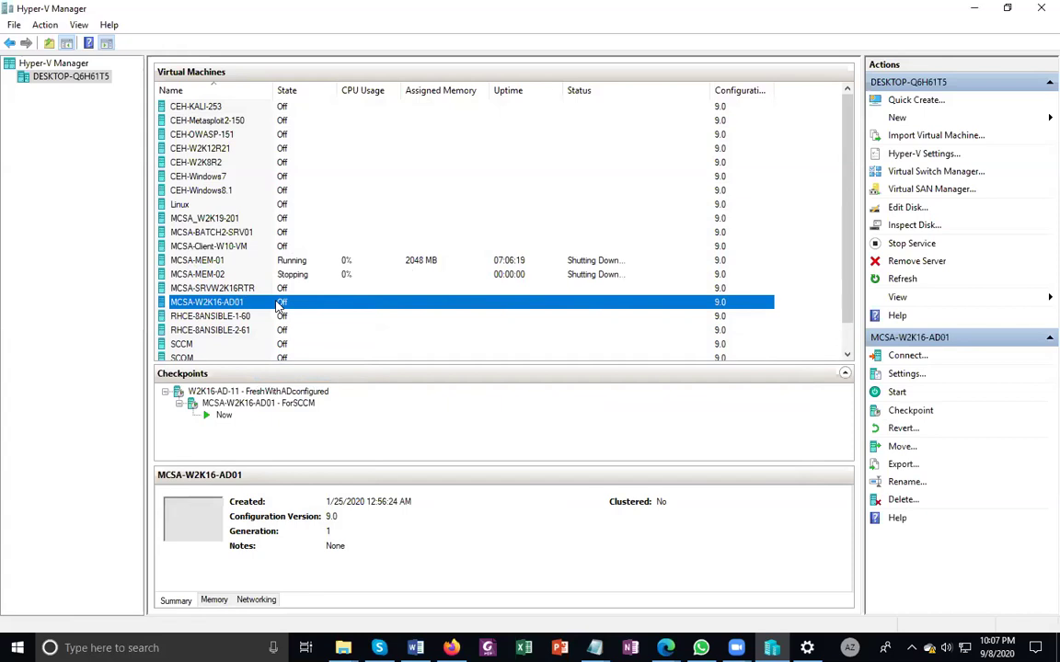
pyautogui.rightClick(233, 261)
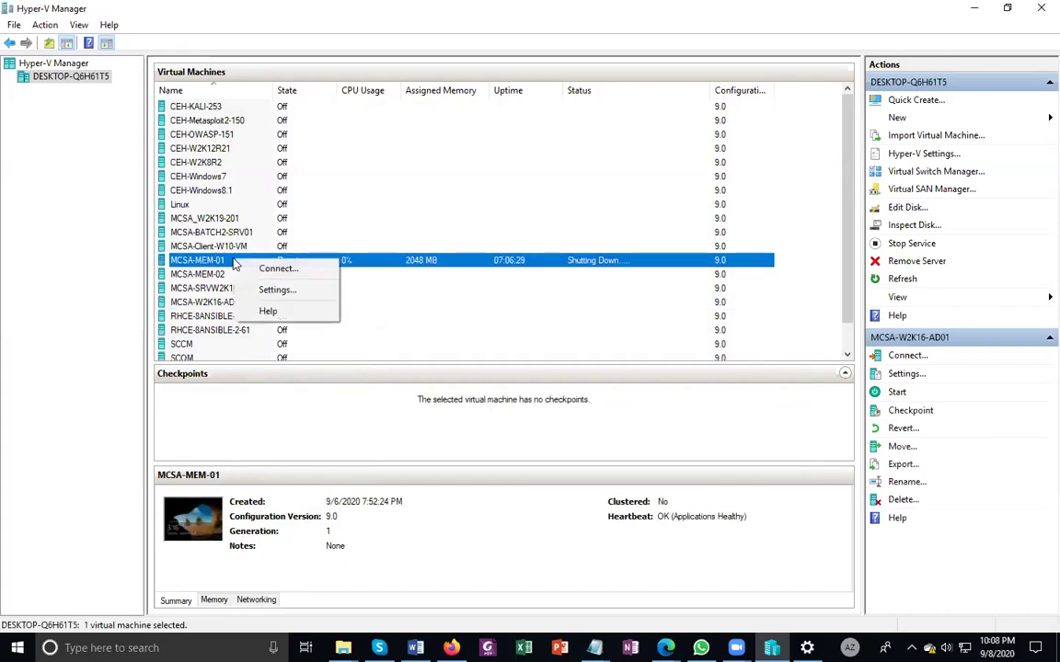
pyautogui.click(217, 275)
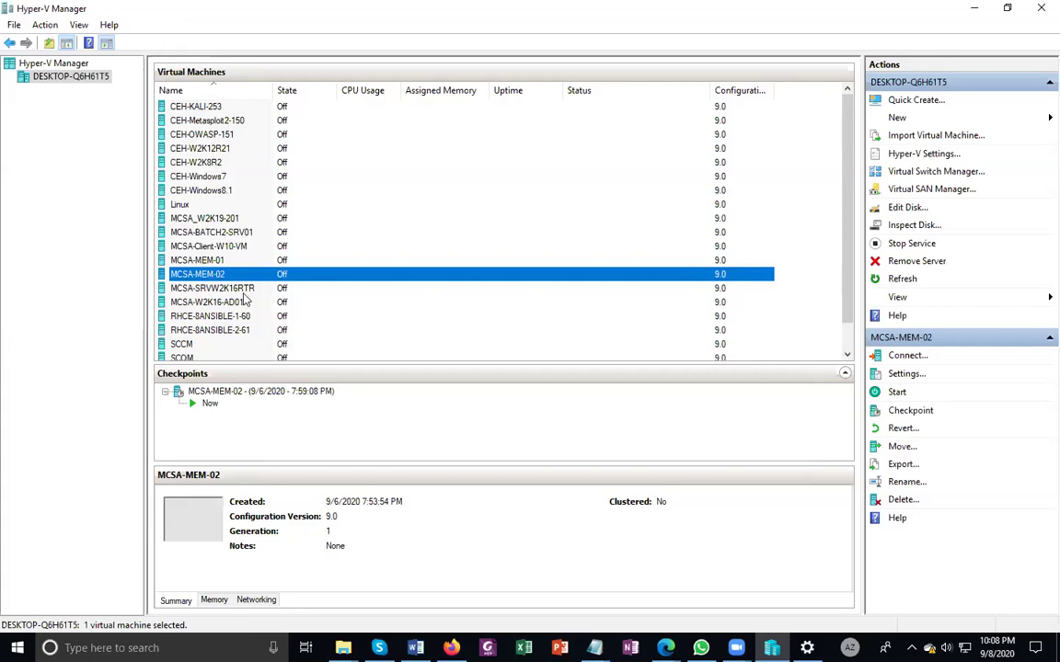
# Browse to D:\VMx\MCSA-BATCH2-SRV01\Virtual Hard Disks and widen the Type column
pyautogui.moveTo(342, 648)
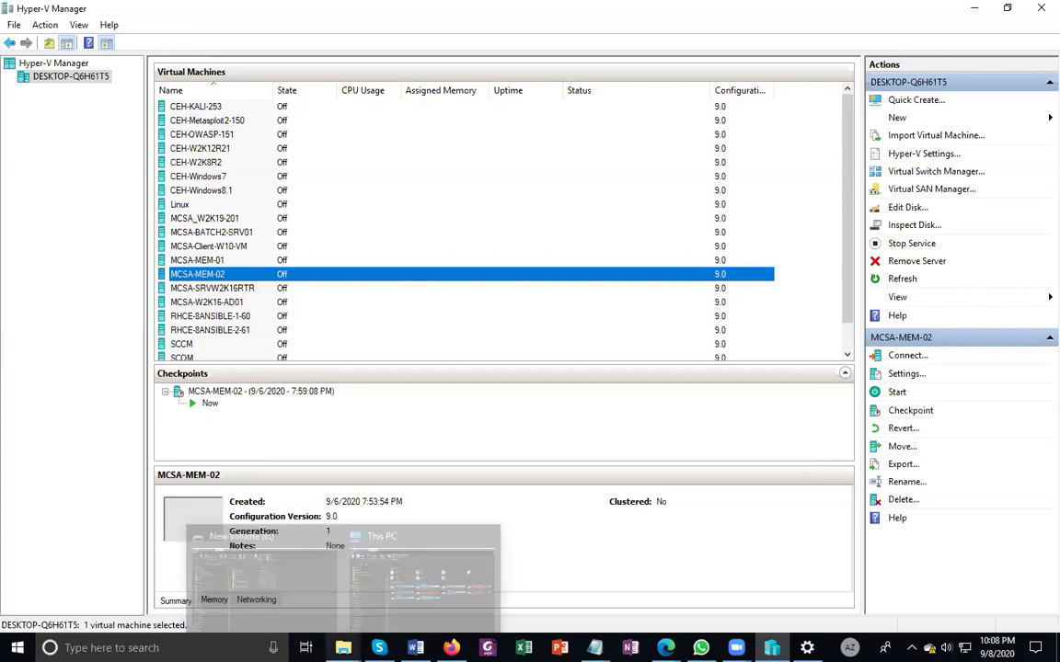
pyautogui.click(414, 589)
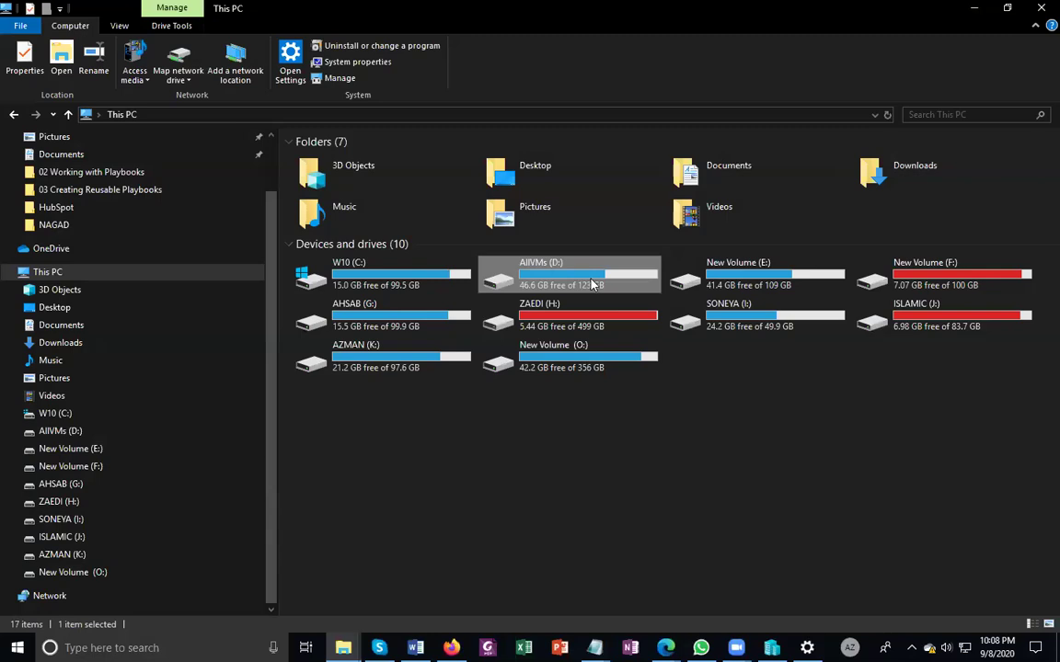
pyautogui.doubleClick(534, 269)
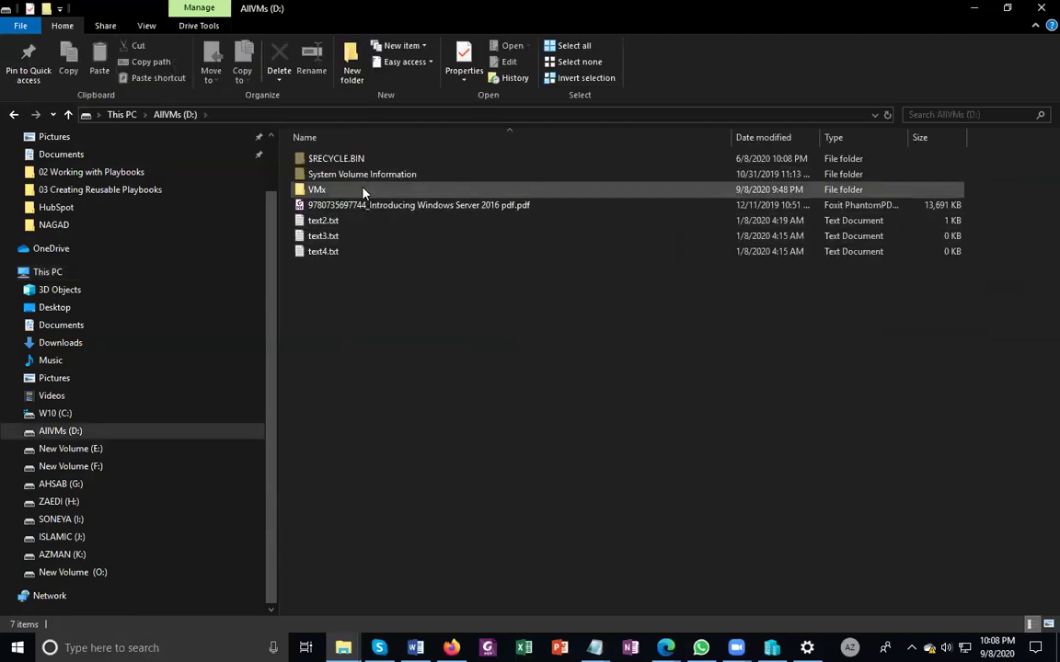
pyautogui.moveTo(364, 193)
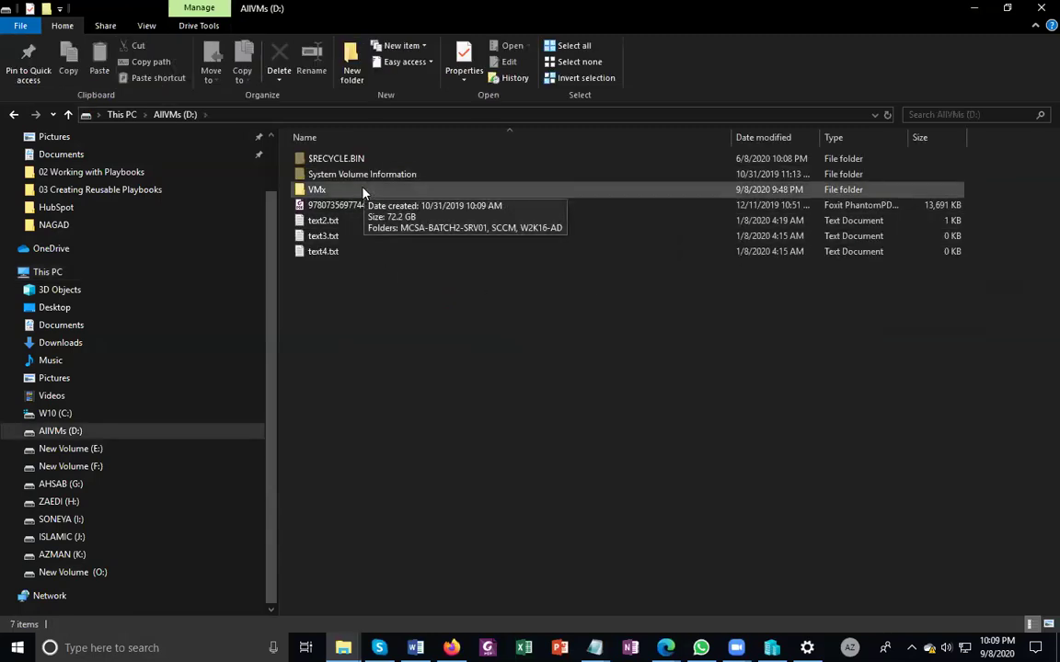
pyautogui.doubleClick(365, 190)
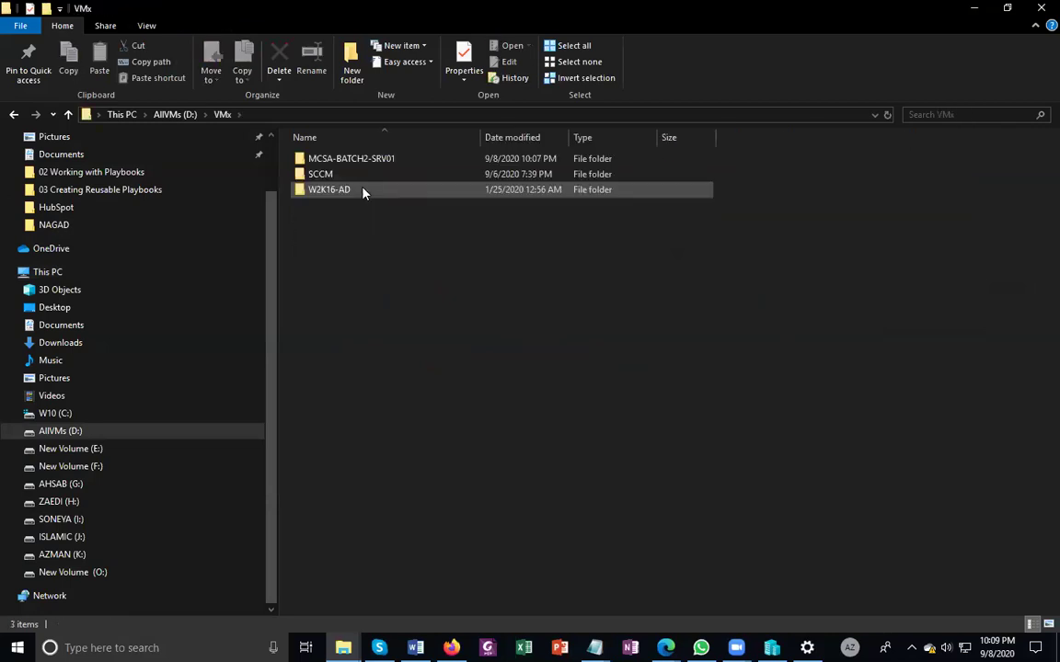
pyautogui.moveTo(379, 164)
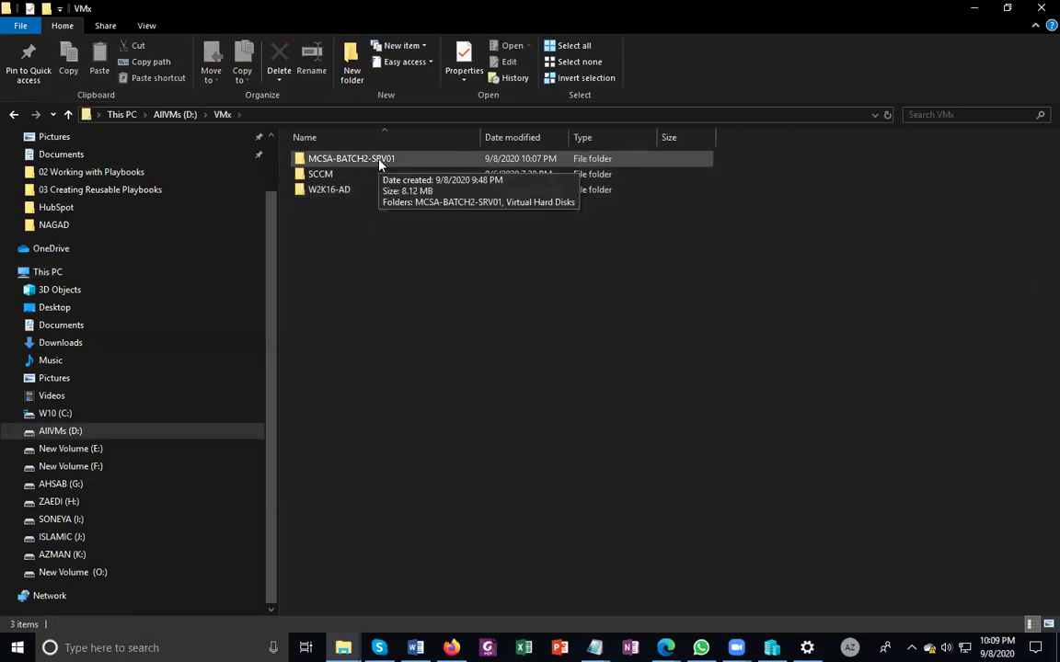
pyautogui.doubleClick(379, 161)
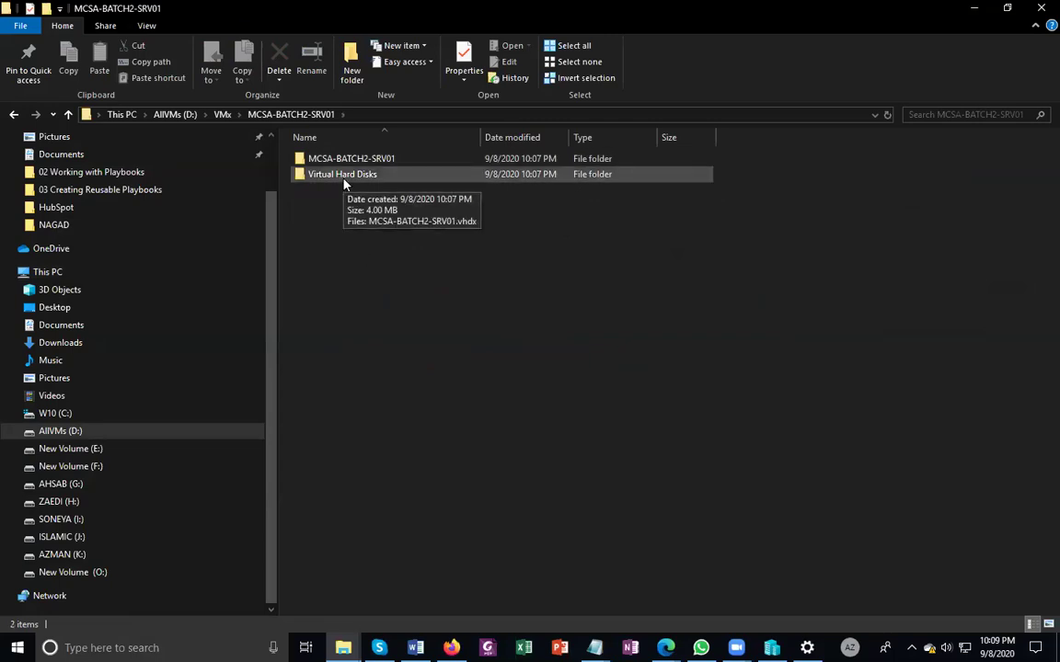
pyautogui.doubleClick(345, 184)
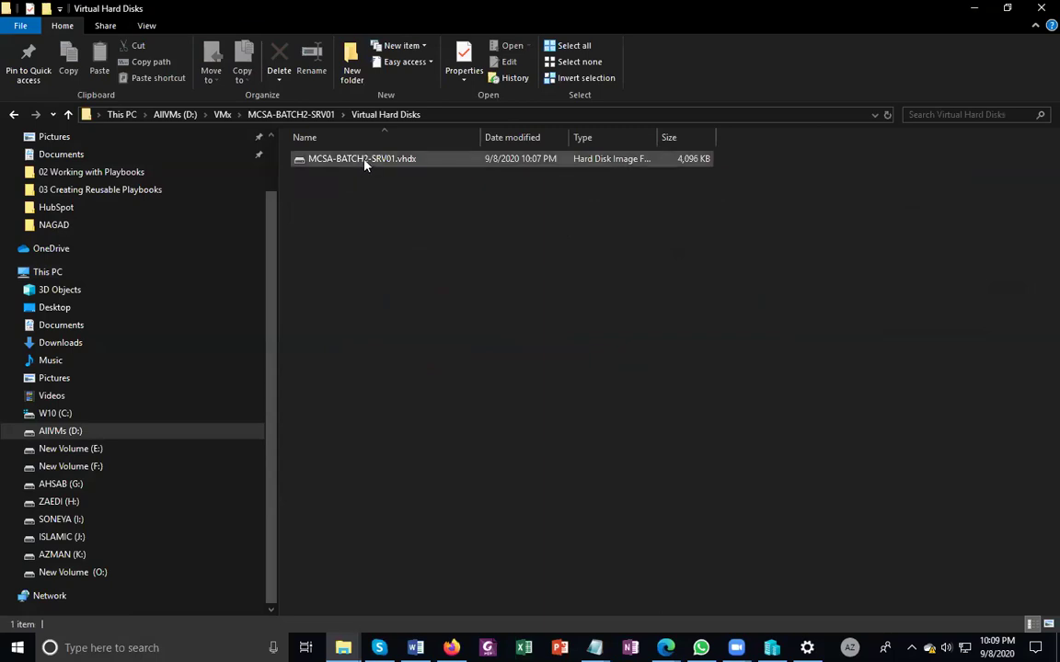
pyautogui.click(364, 163)
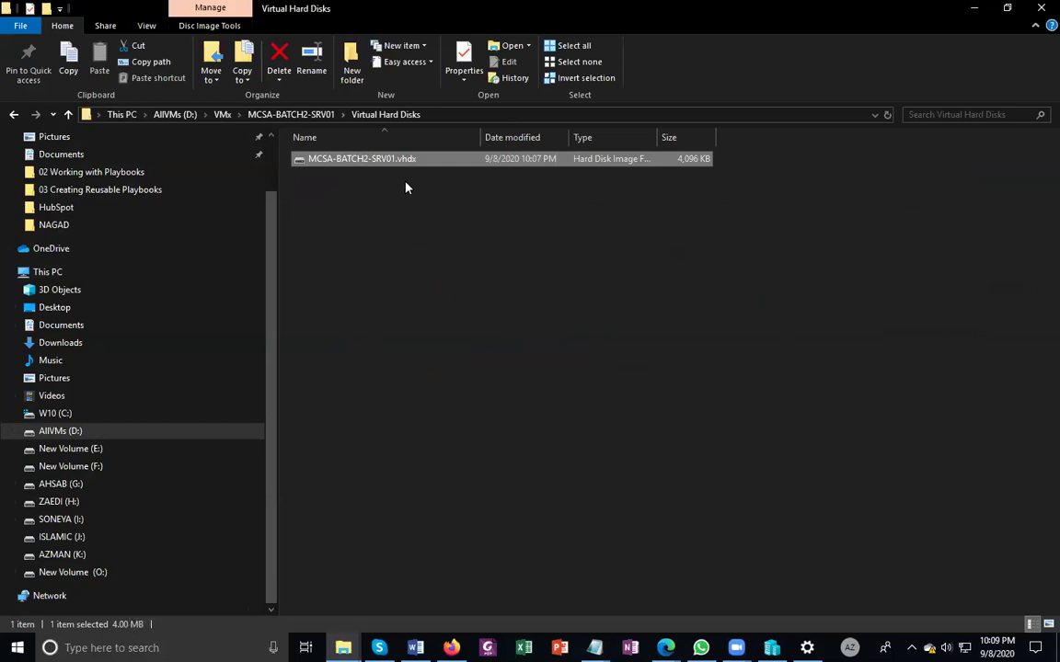
pyautogui.doubleClick(658, 137)
# Inspect MCSA-BATCH2-SRV01.vhdx's Properties on its Security, Details and Previous Versions tabs, then close it
pyautogui.rightClick(397, 160)
pyautogui.click(432, 547)
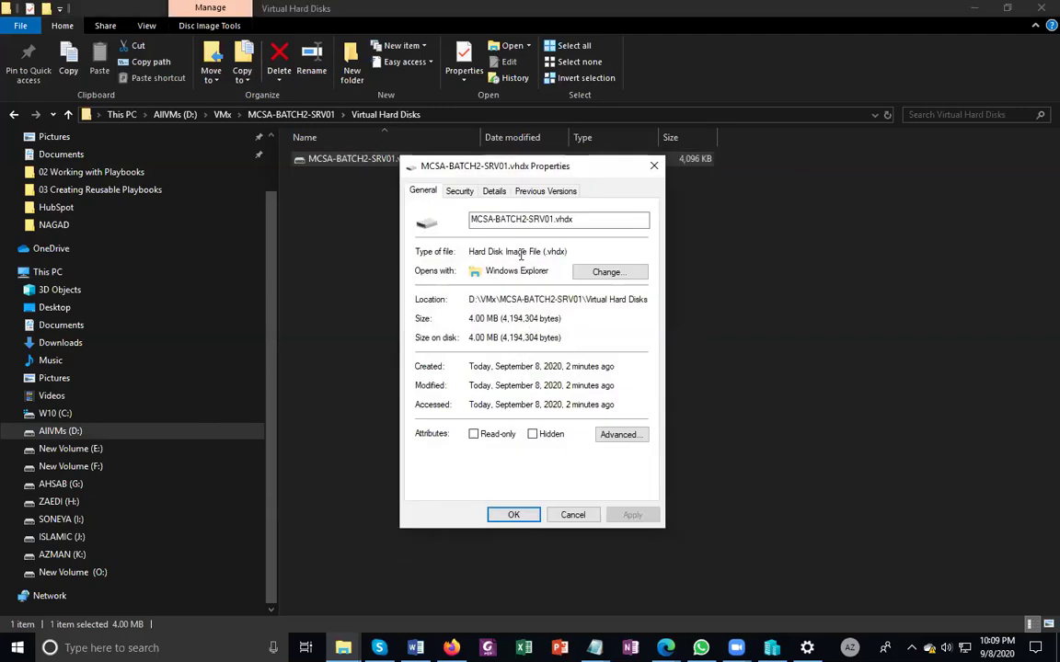
pyautogui.moveTo(470, 253); pyautogui.dragTo(577, 251)
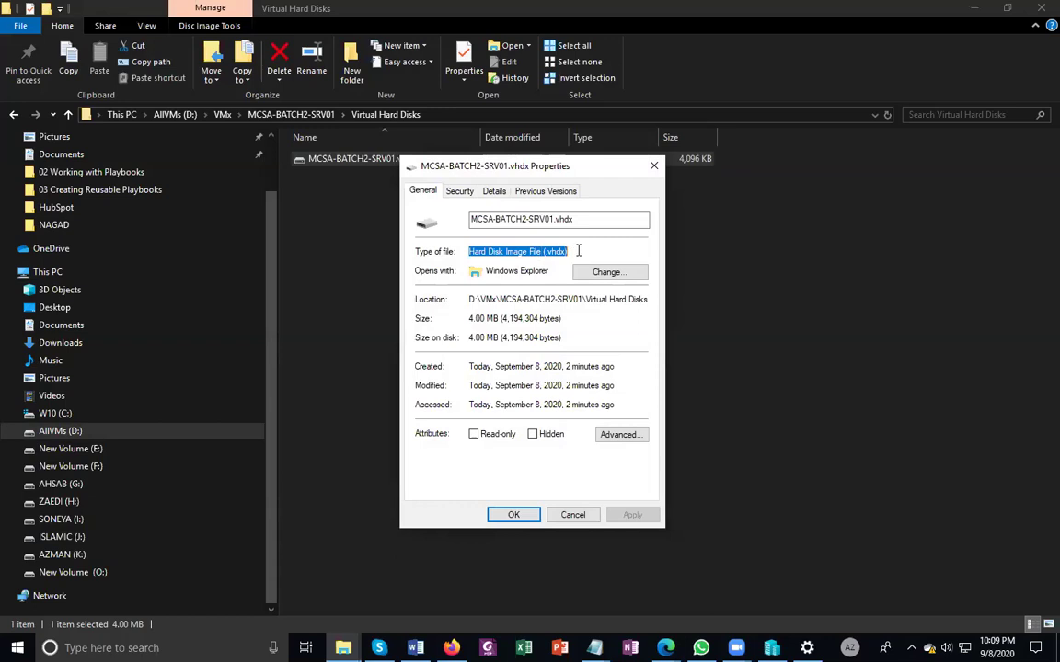
pyautogui.click(577, 251)
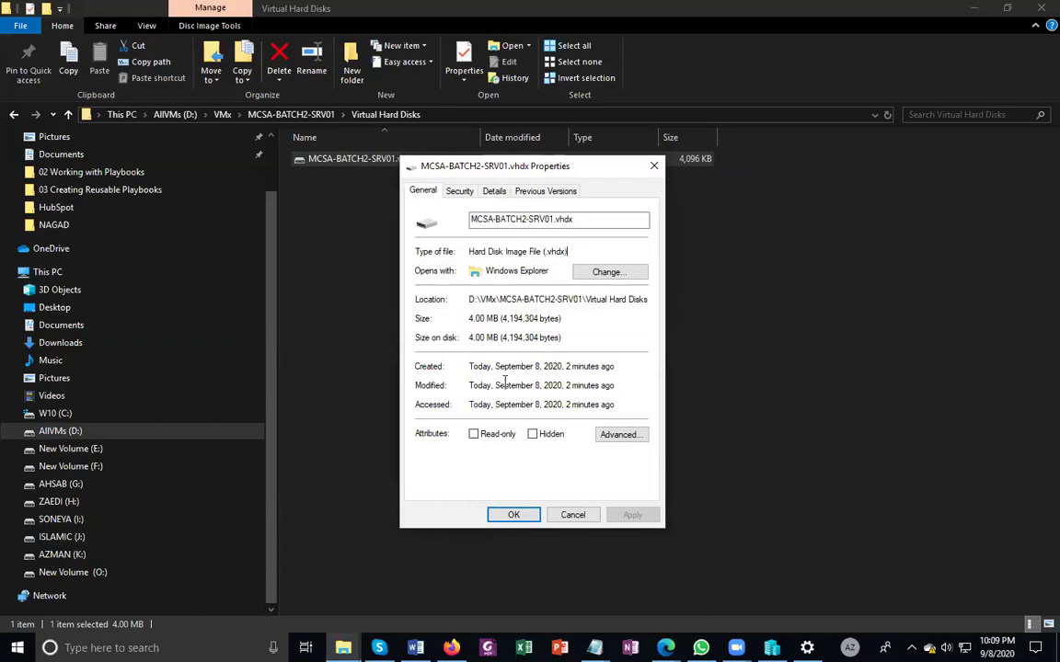
pyautogui.click(457, 191)
pyautogui.click(495, 191)
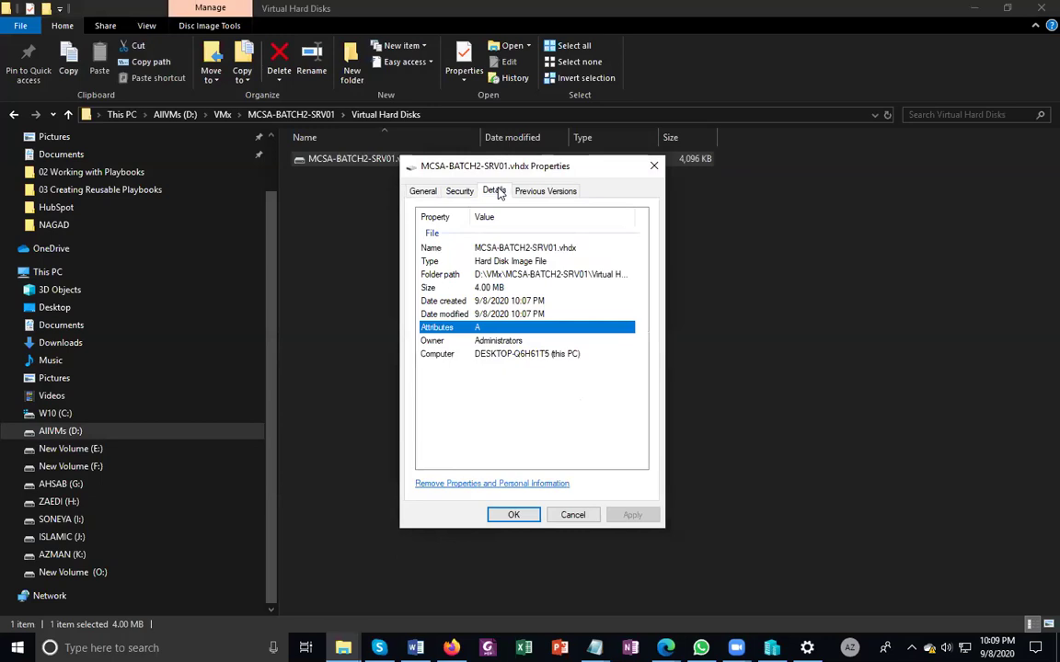
pyautogui.click(559, 193)
pyautogui.click(654, 165)
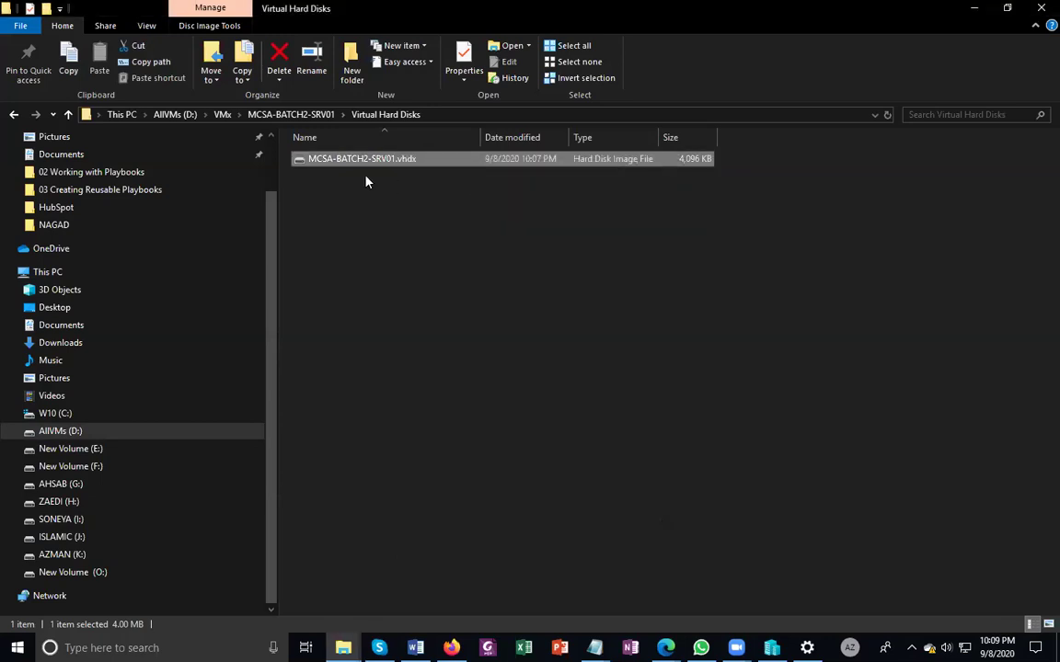
# Look through the Virtual Hard Disks and Virtual Machines subfolders, widening the Name column, then switch back
pyautogui.click(304, 114)
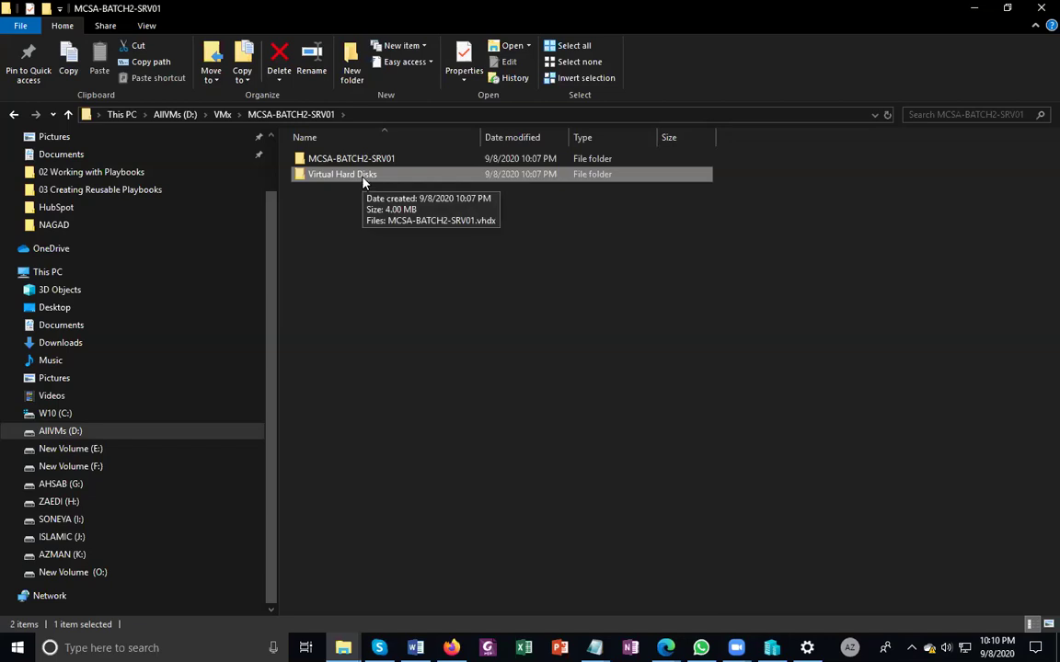
pyautogui.doubleClick(362, 182)
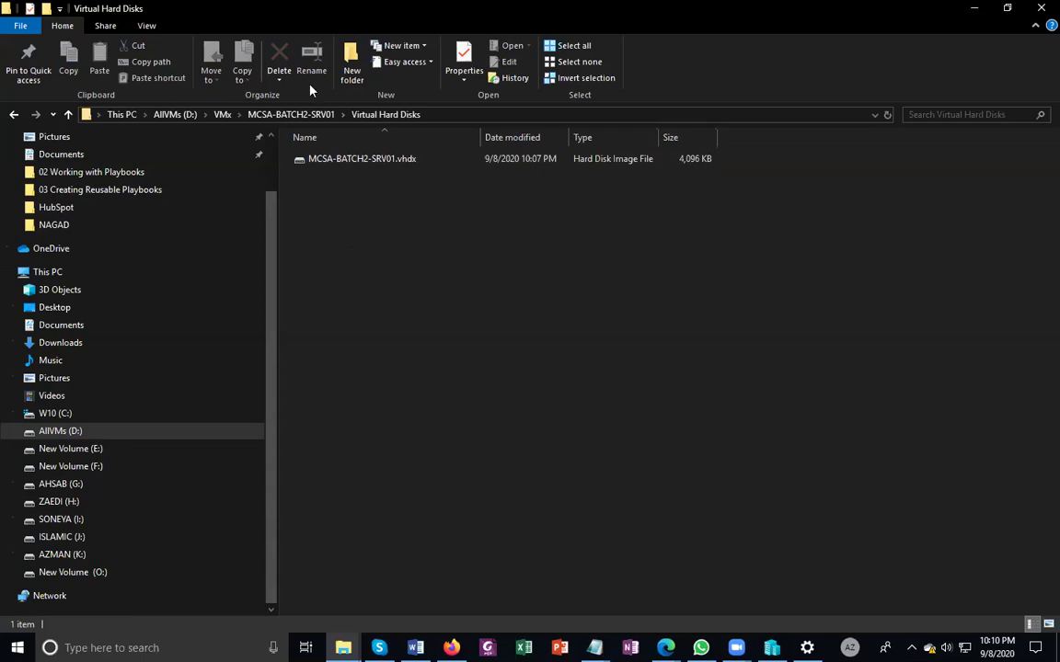
pyautogui.click(308, 116)
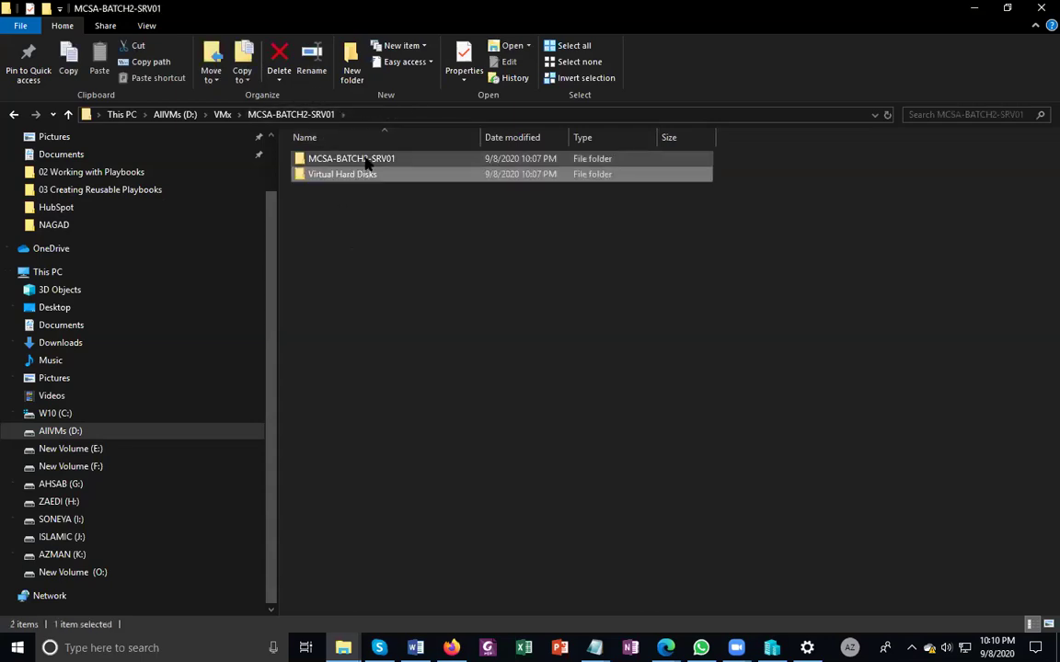
pyautogui.doubleClick(366, 161)
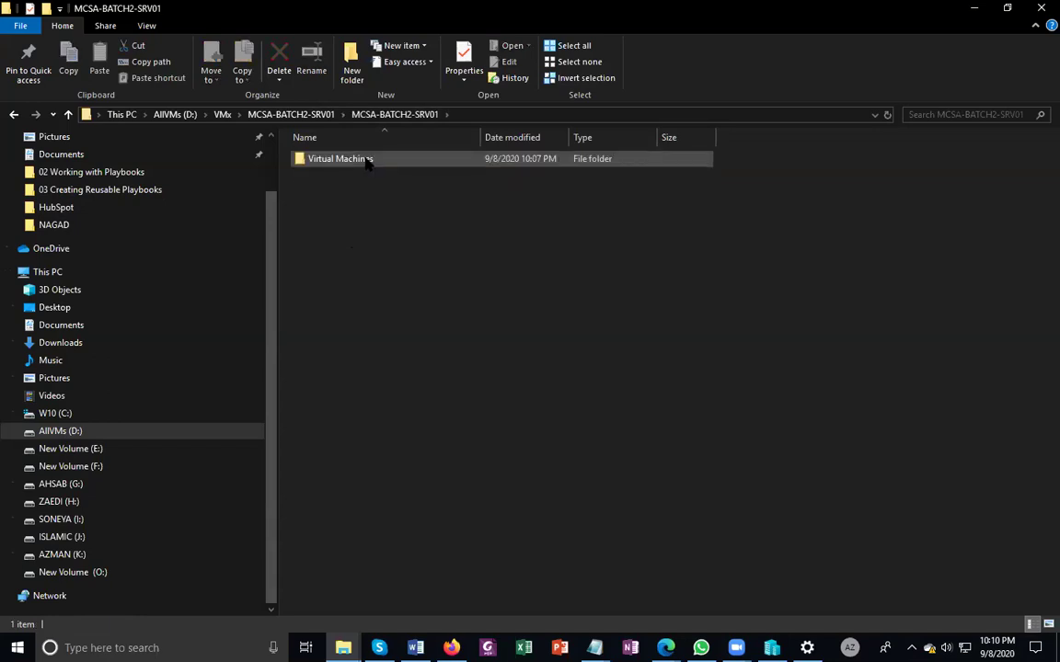
pyautogui.doubleClick(364, 161)
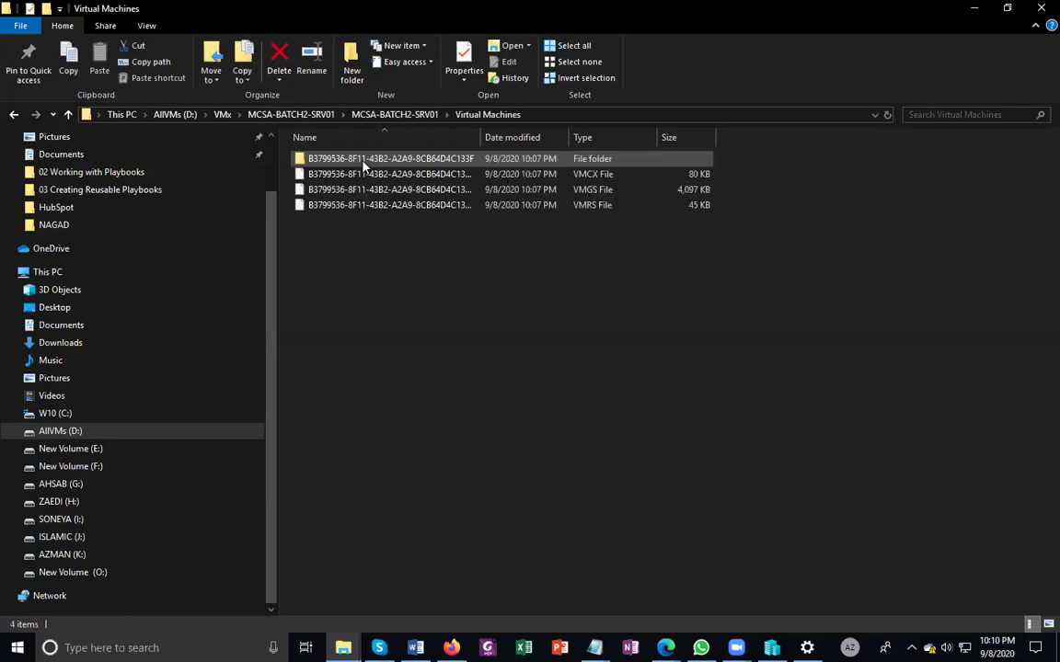
pyautogui.doubleClick(479, 137)
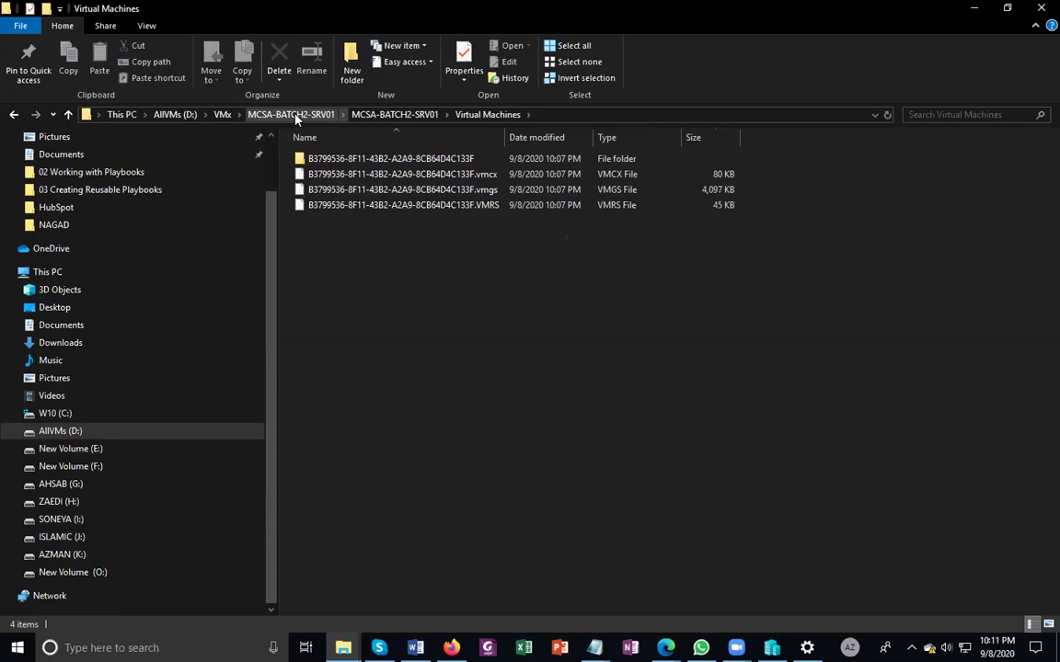
pyautogui.click(295, 116)
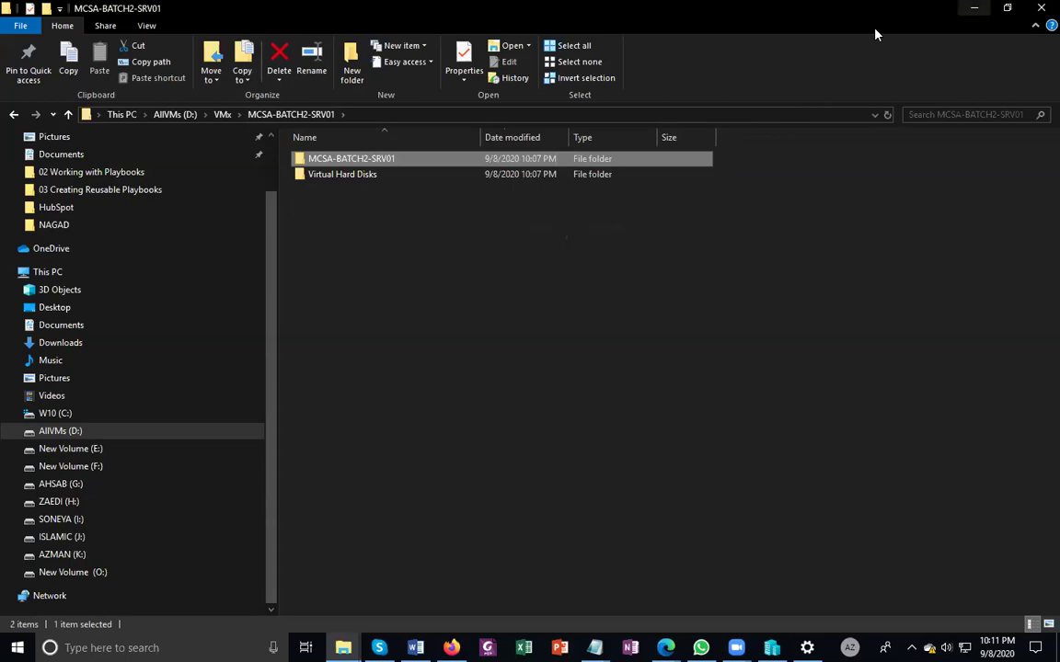
pyautogui.hotkey('alt', 'Tab')
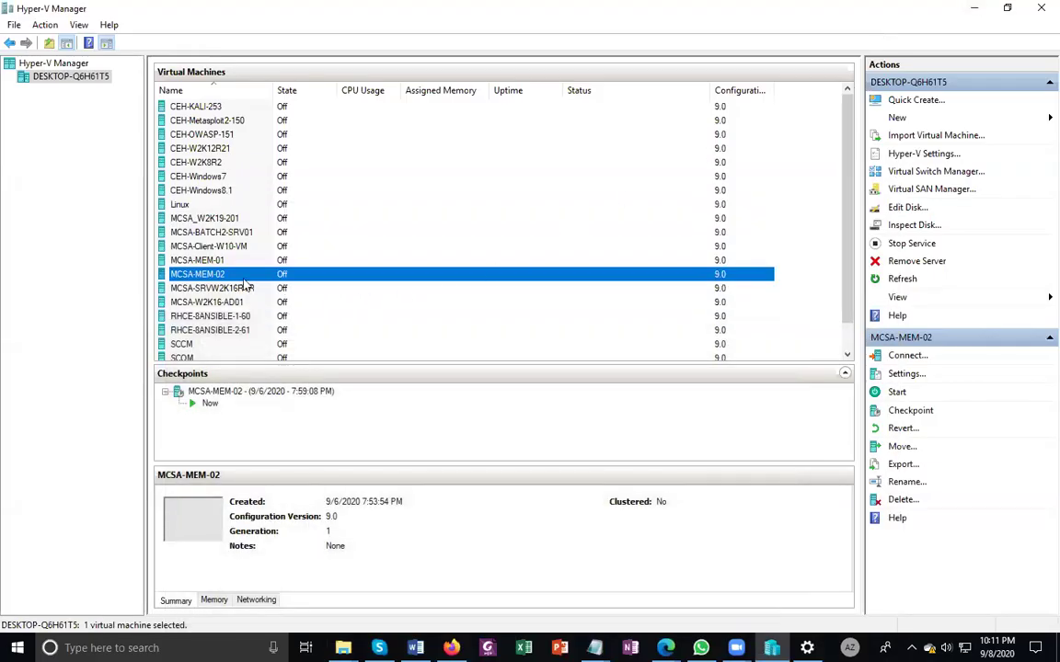
pyautogui.rightClick(226, 276)
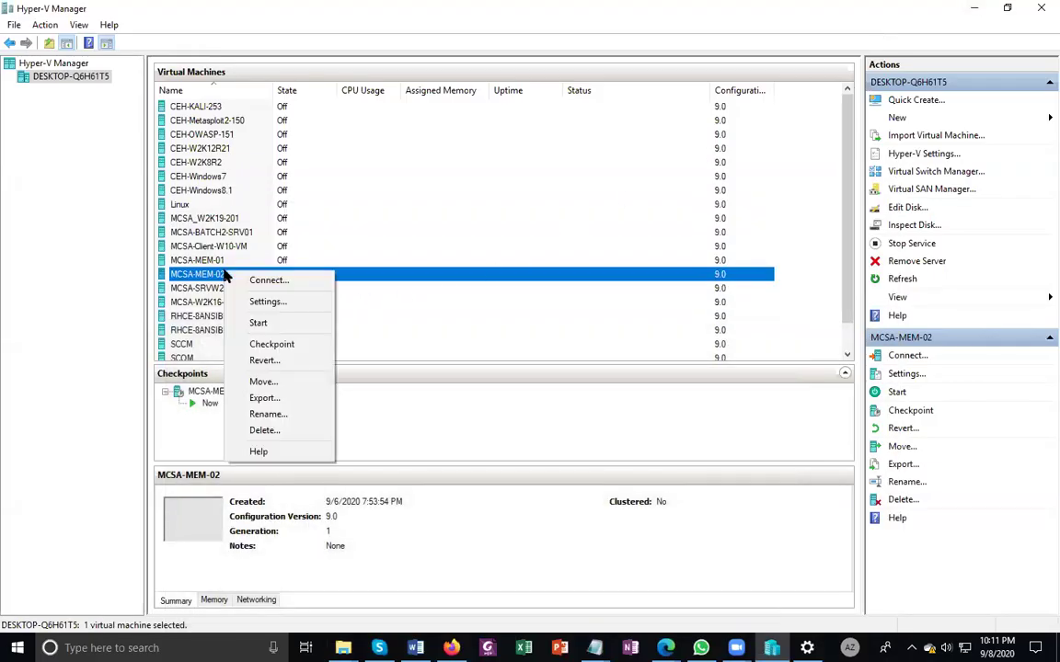
pyautogui.click(281, 286)
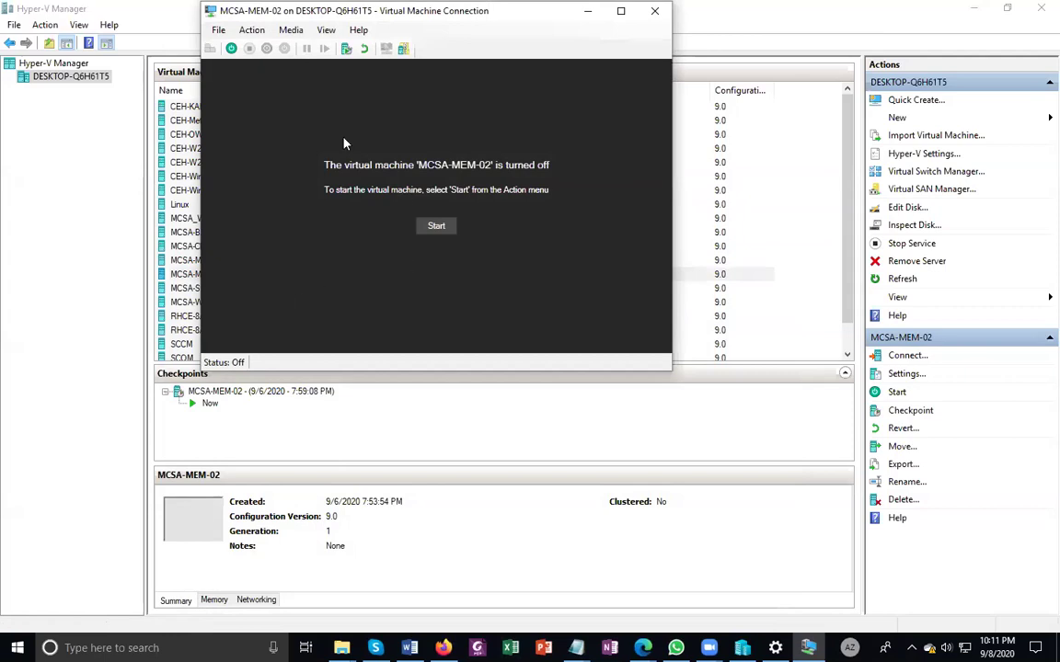
pyautogui.click(232, 50)
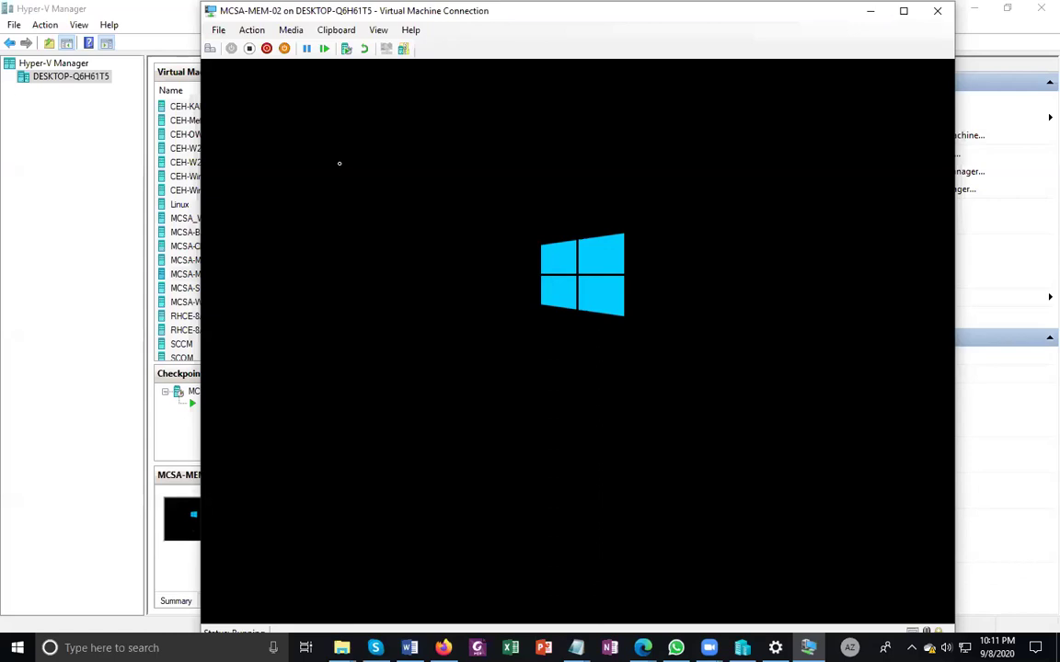
pyautogui.click(211, 11)
pyautogui.click(236, 113)
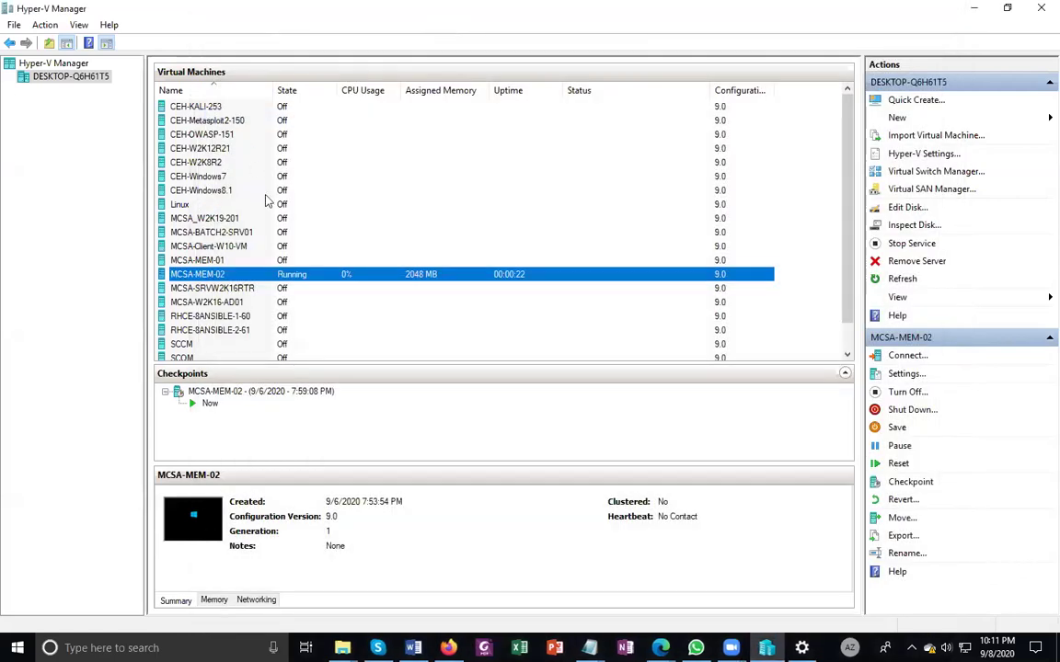
pyautogui.rightClick(221, 279)
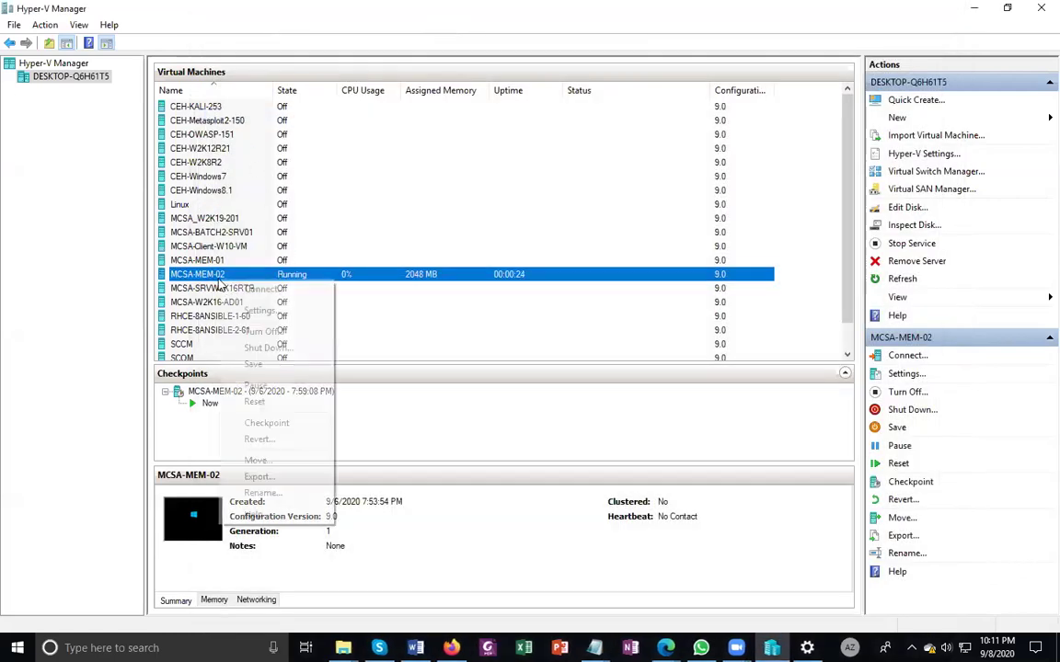
pyautogui.click(264, 331)
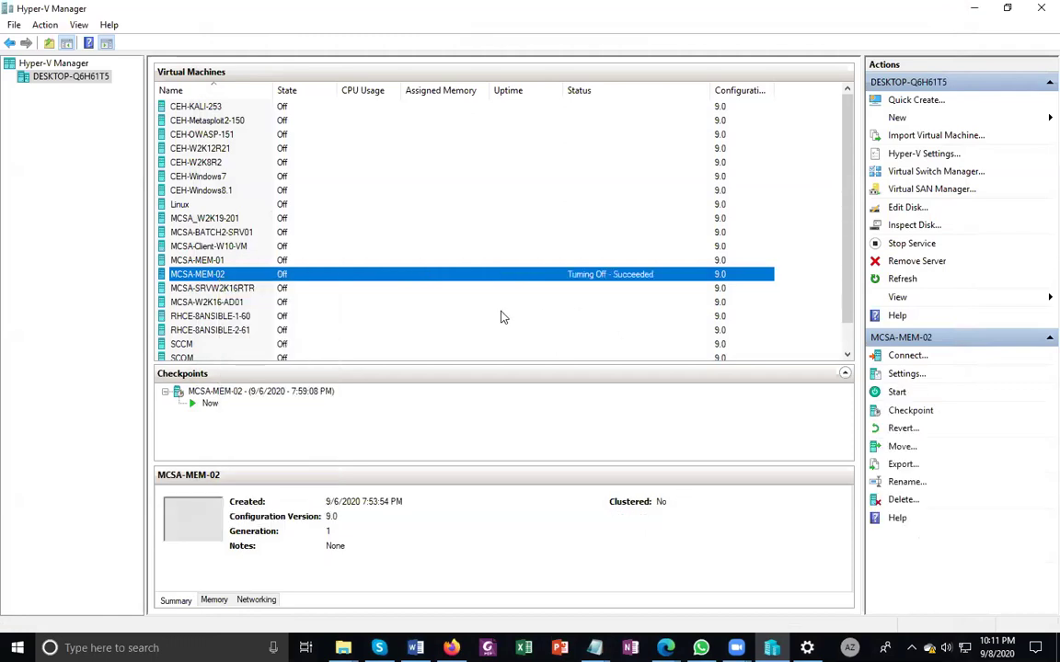
pyautogui.click(216, 233)
# Connect to MCSA-BATCH2-SRV01 and start it, booting into Windows Server 2016 Setup
pyautogui.rightClick(218, 237)
pyautogui.click(241, 239)
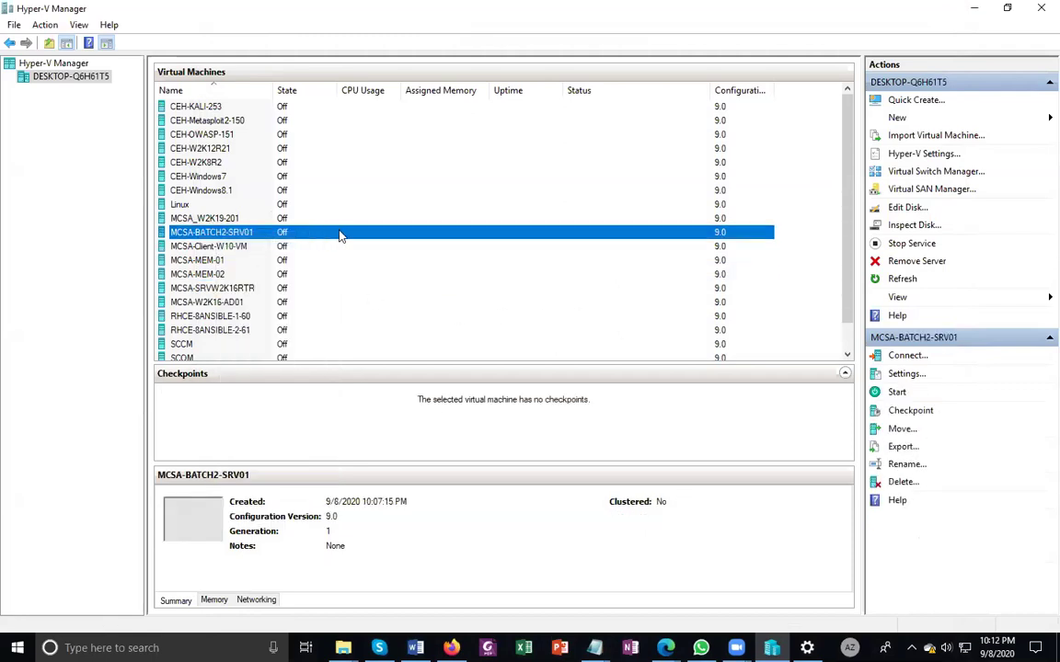
pyautogui.click(435, 229)
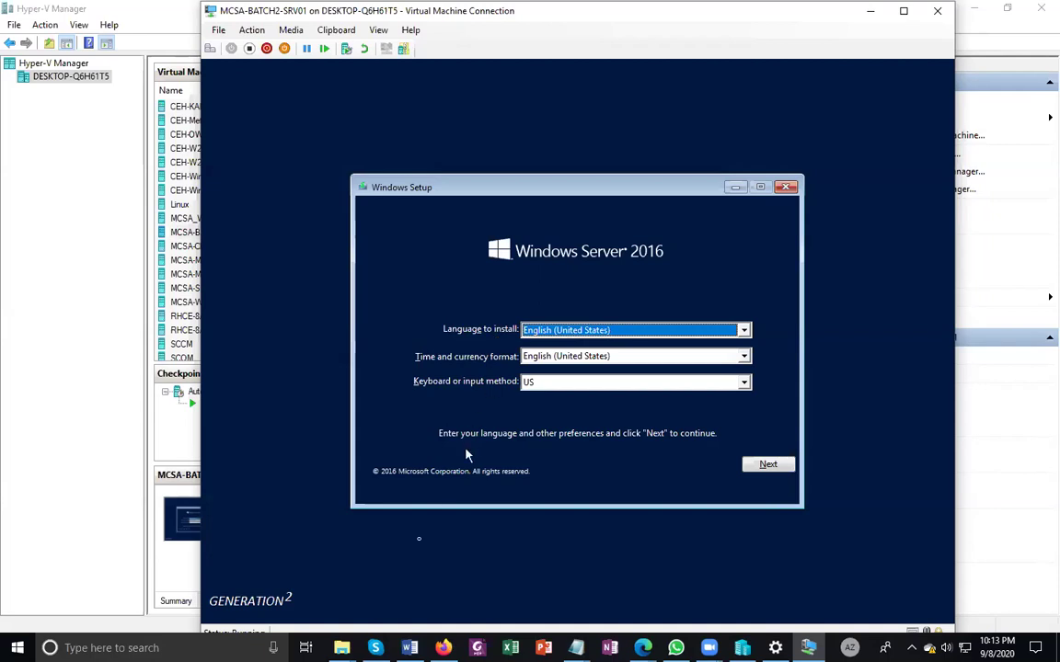
pyautogui.moveTo(341, 648)
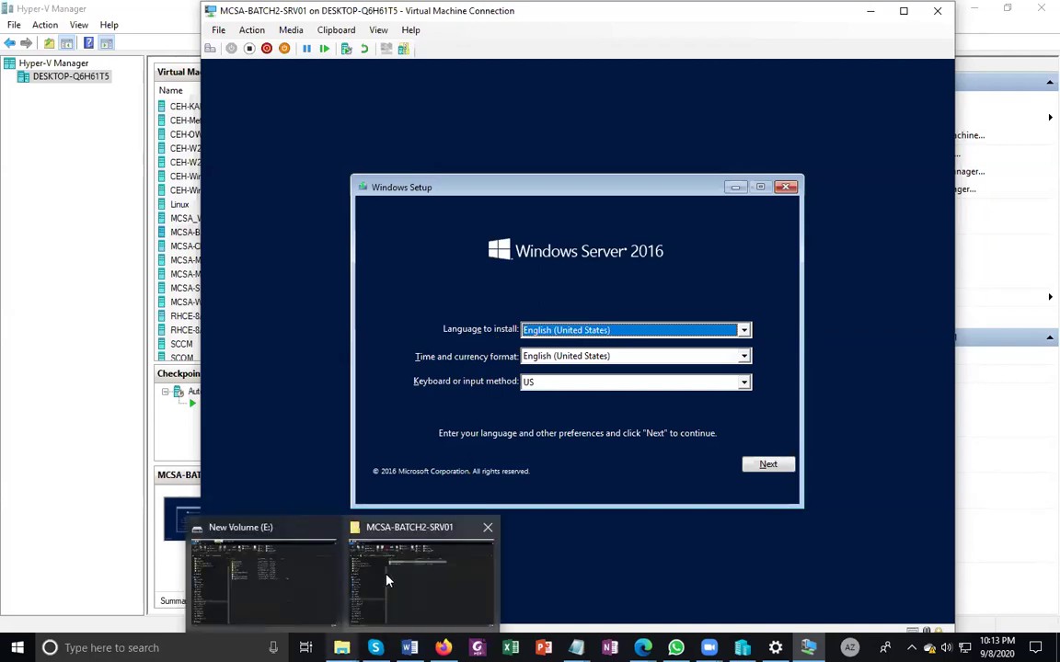
pyautogui.click(385, 573)
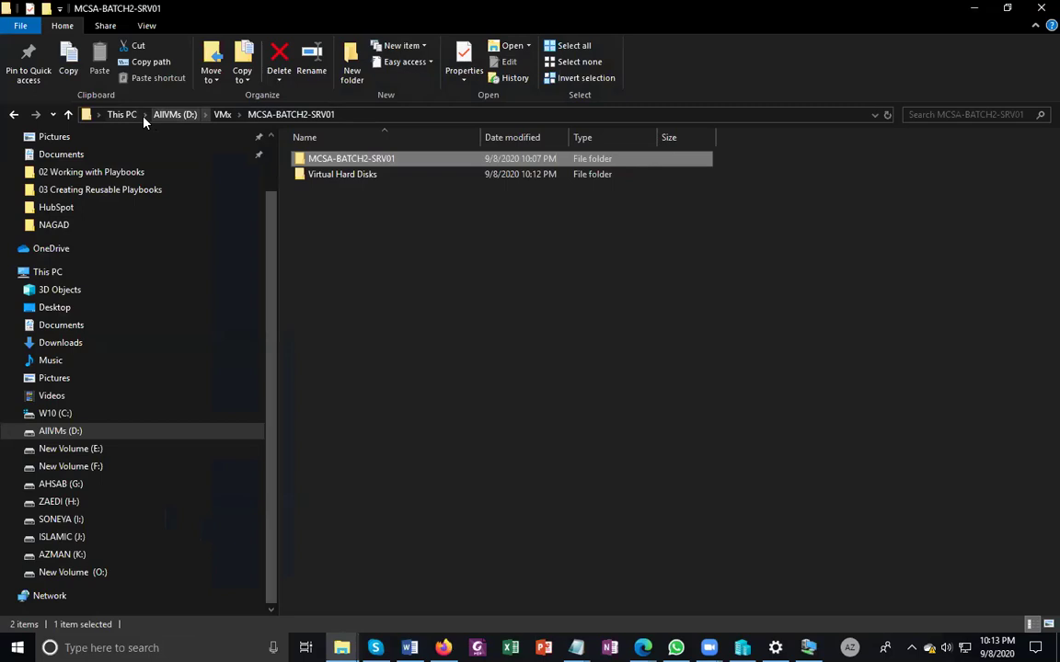
pyautogui.click(122, 114)
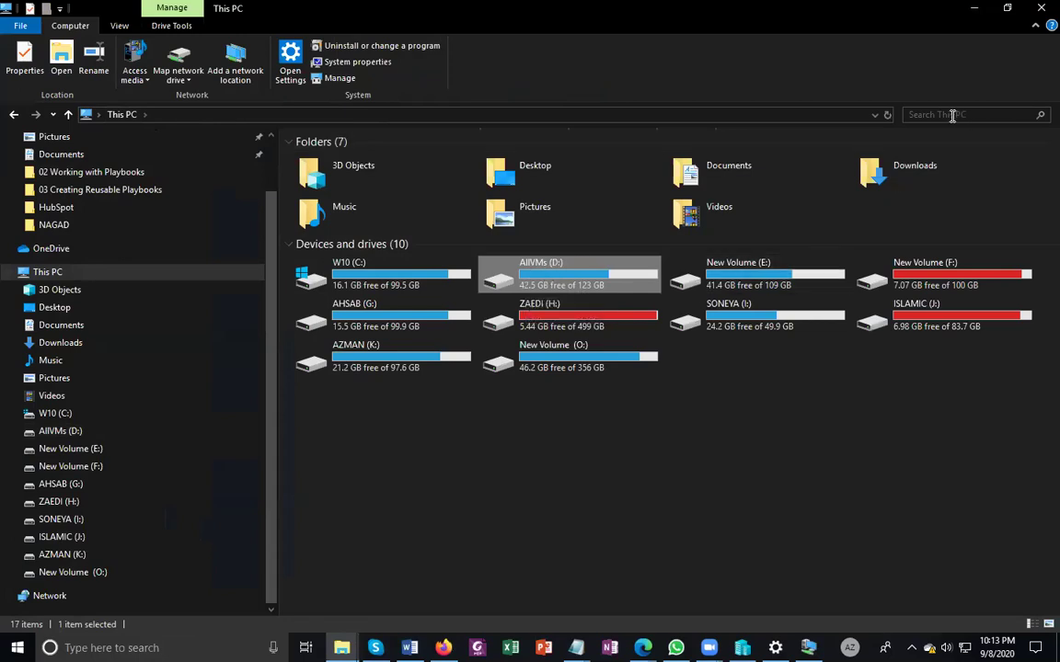
pyautogui.click(348, 280)
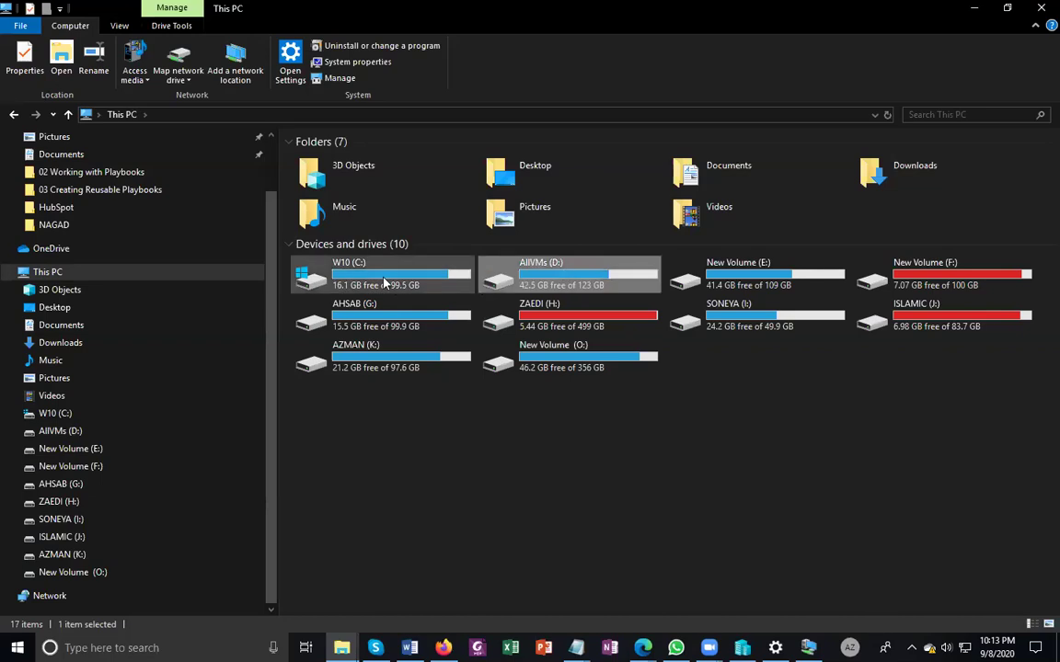
pyautogui.click(572, 264)
pyautogui.click(434, 271)
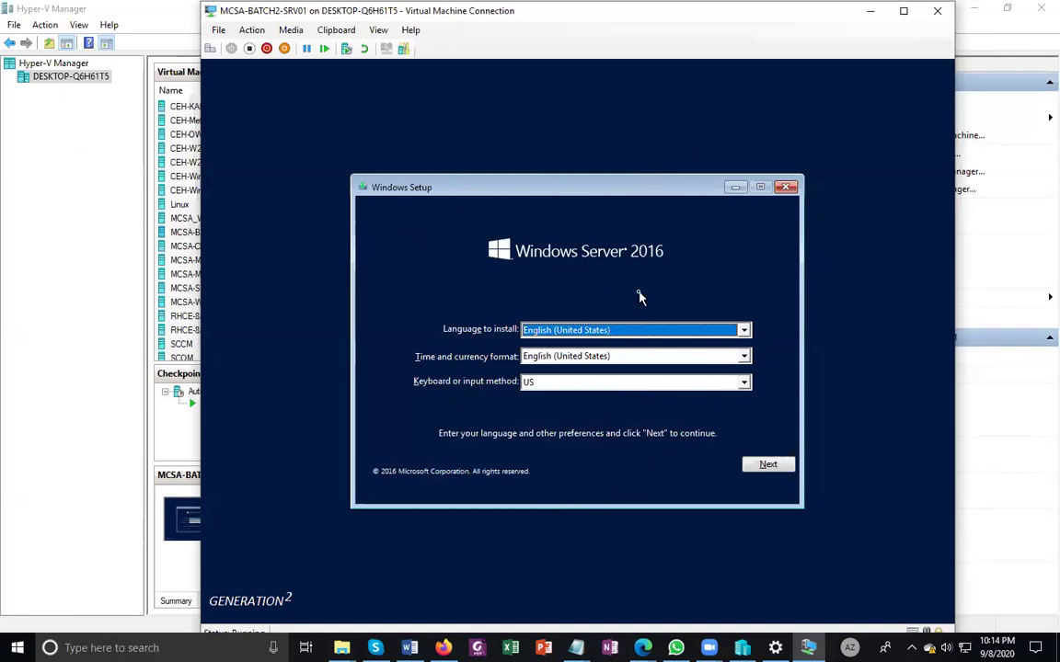
# Accept the default language and keyboard settings and choose Install now
pyautogui.click(765, 466)
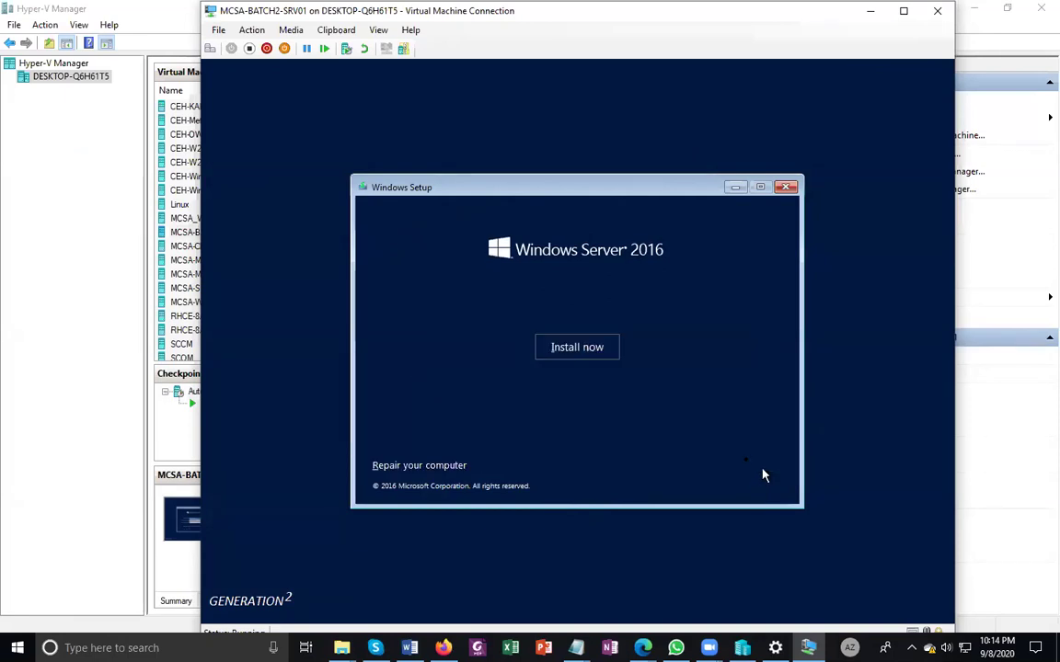
pyautogui.click(579, 349)
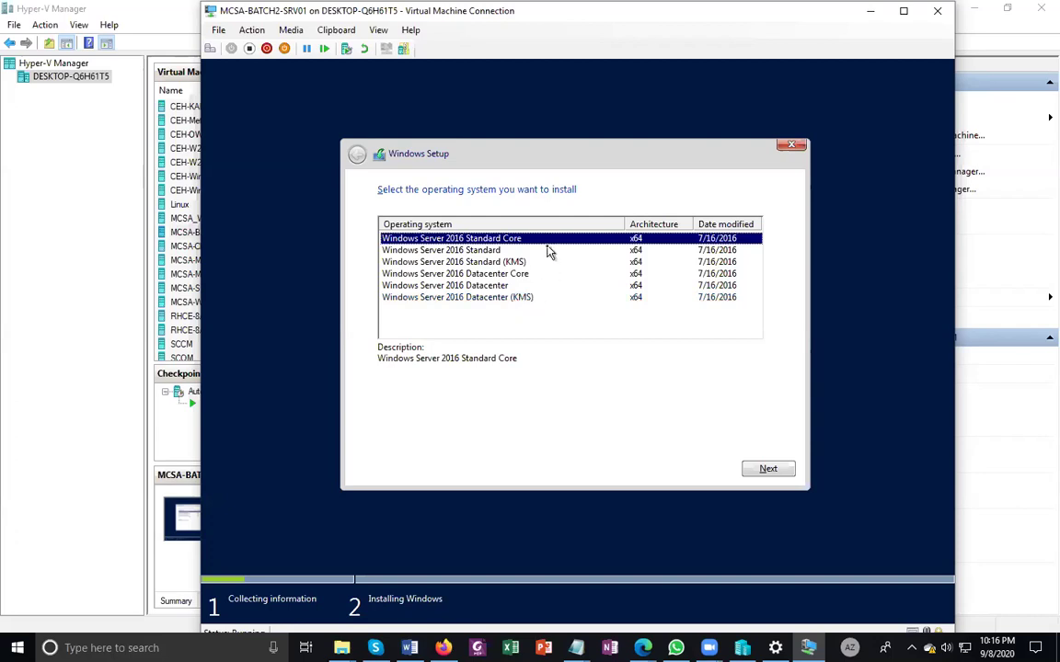
# Select Windows Server 2016 Datacenter and tick 'I accept the license terms'
pyautogui.click(517, 285)
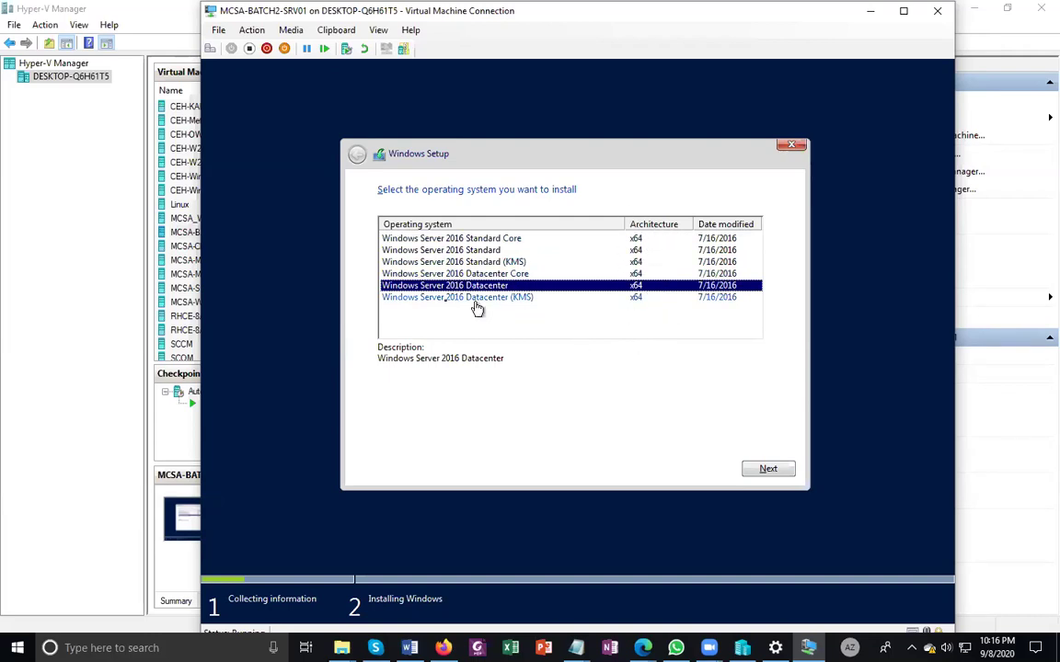
pyautogui.click(766, 468)
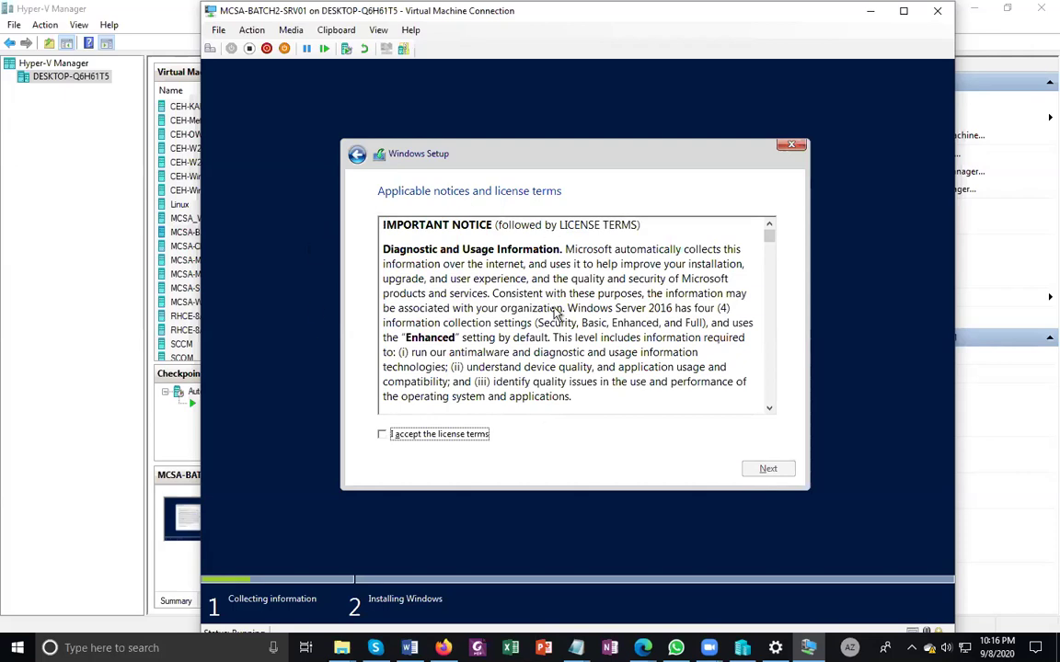
pyautogui.click(406, 437)
# Read through the license terms, highlighting the warranty exclusion passages, then continue
pyautogui.moveTo(769, 236); pyautogui.dragTo(766, 432)
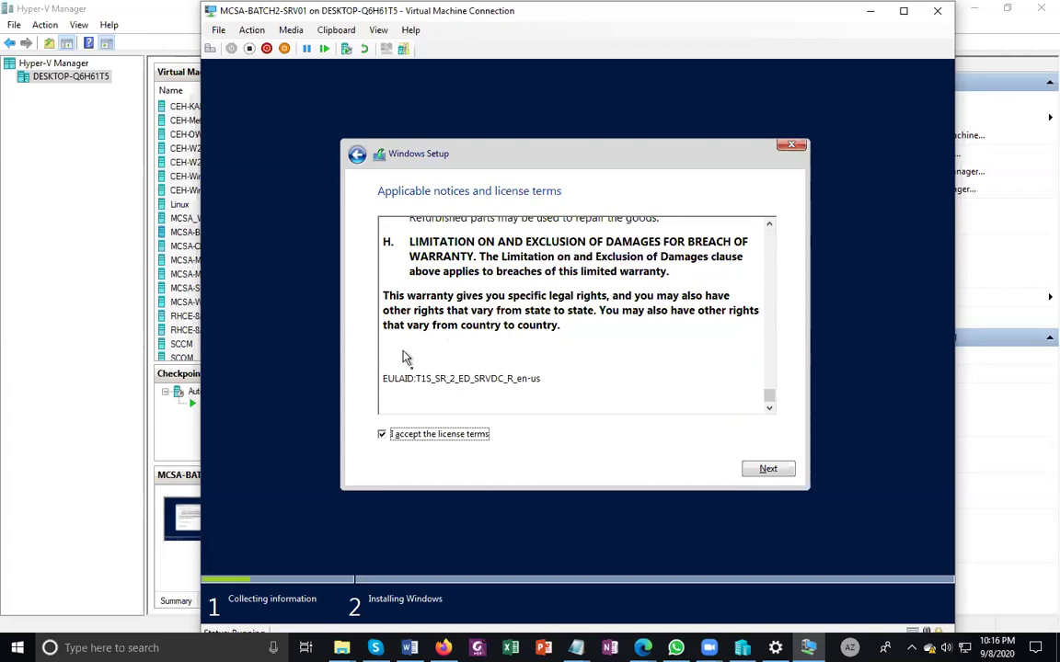
pyautogui.moveTo(769, 398); pyautogui.dragTo(797, 422)
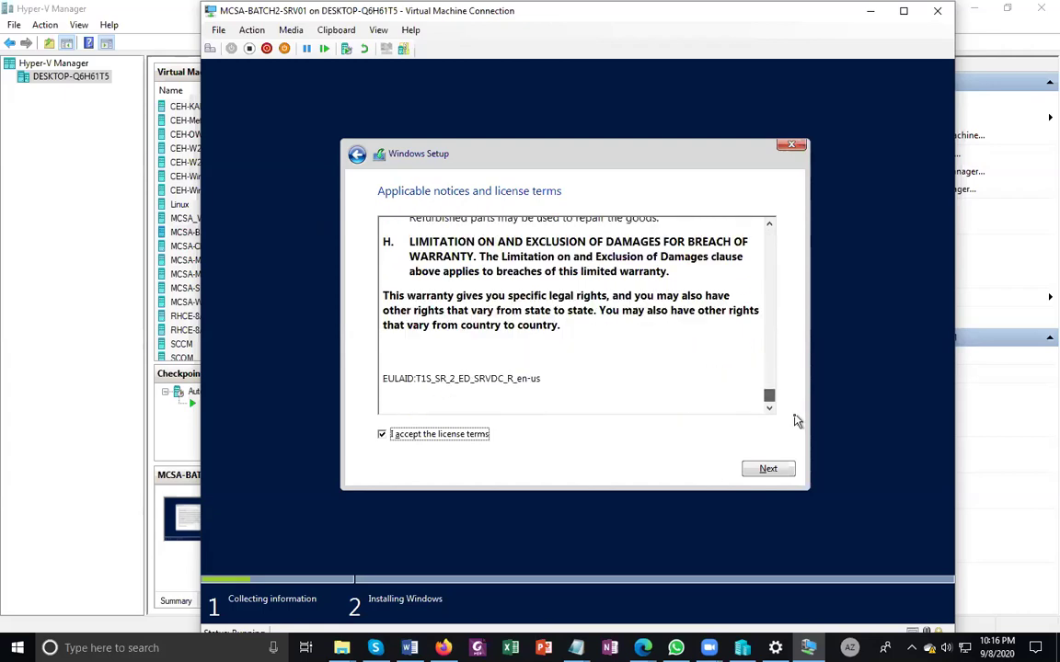
pyautogui.scroll(1, 679, 372)
pyautogui.scroll(6, 679, 373)
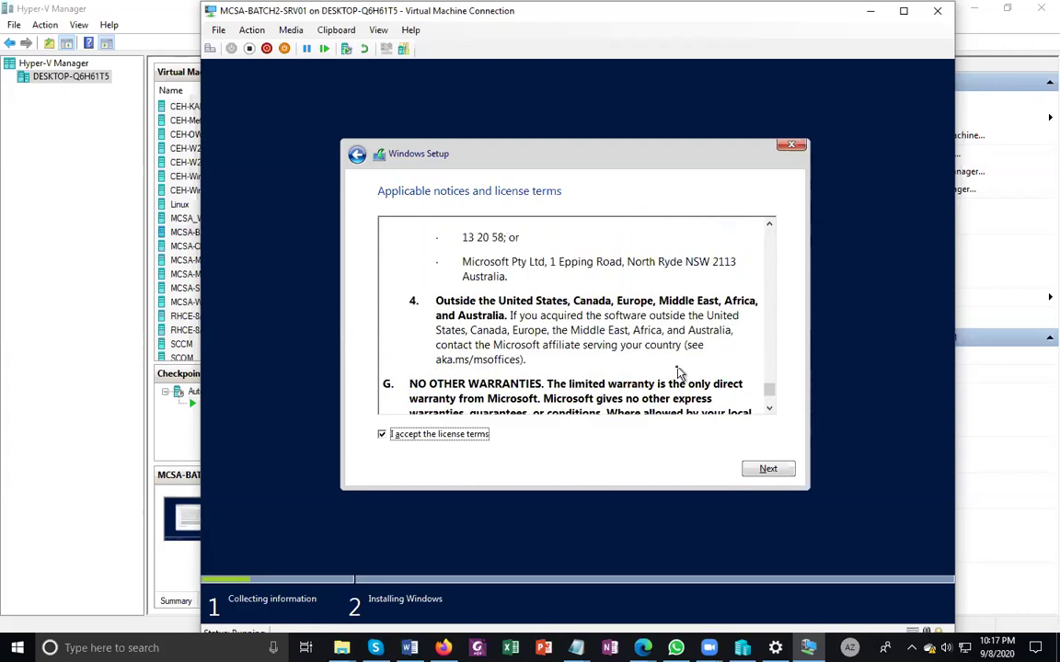
pyautogui.scroll(3, 679, 373)
pyautogui.scroll(1, 679, 373)
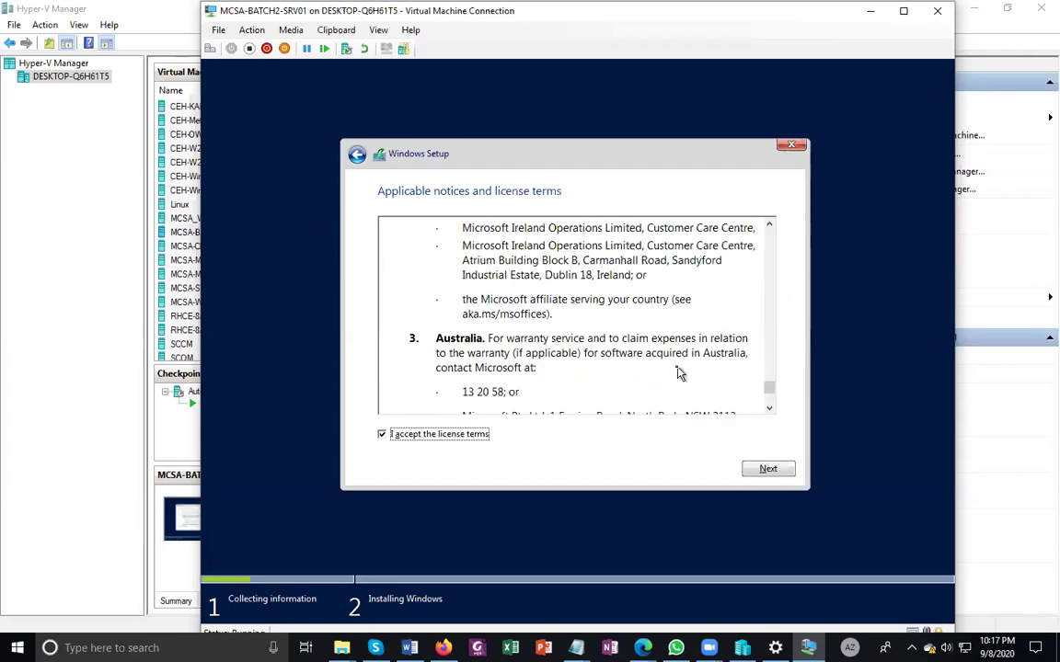
pyautogui.scroll(3, 679, 373)
pyautogui.scroll(6, 679, 372)
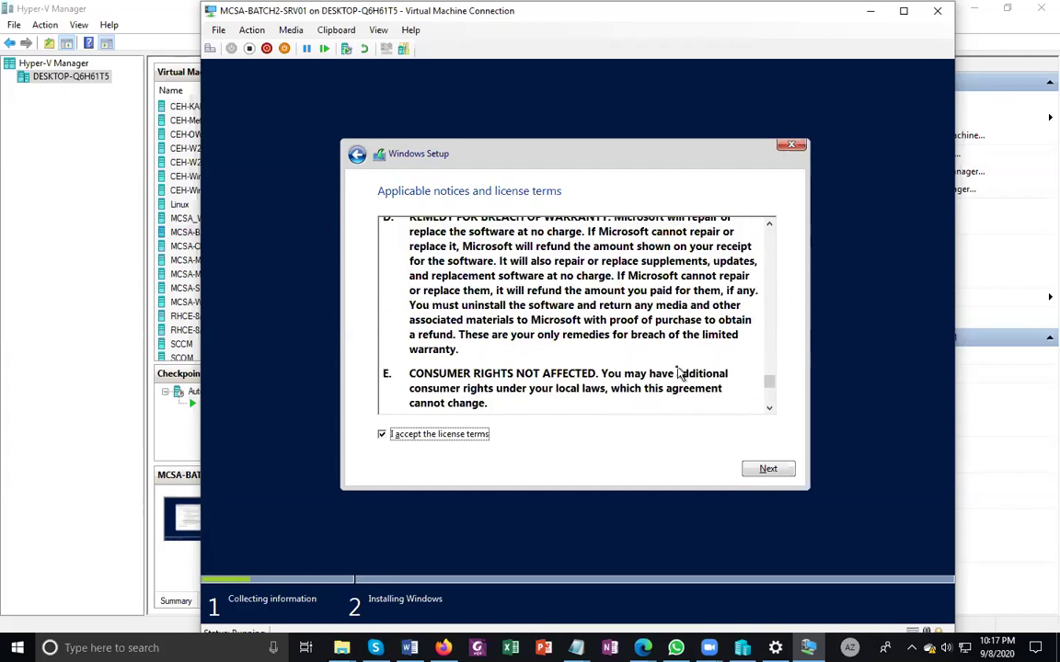
pyautogui.scroll(3, 679, 373)
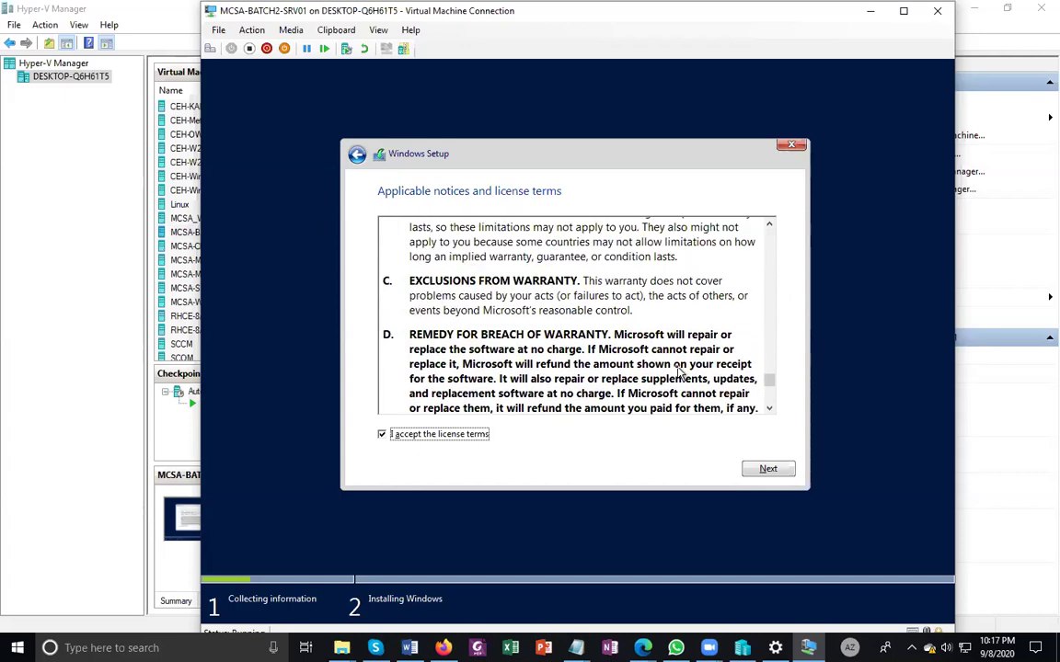
pyautogui.moveTo(409, 340); pyautogui.dragTo(645, 386)
pyautogui.click(645, 386)
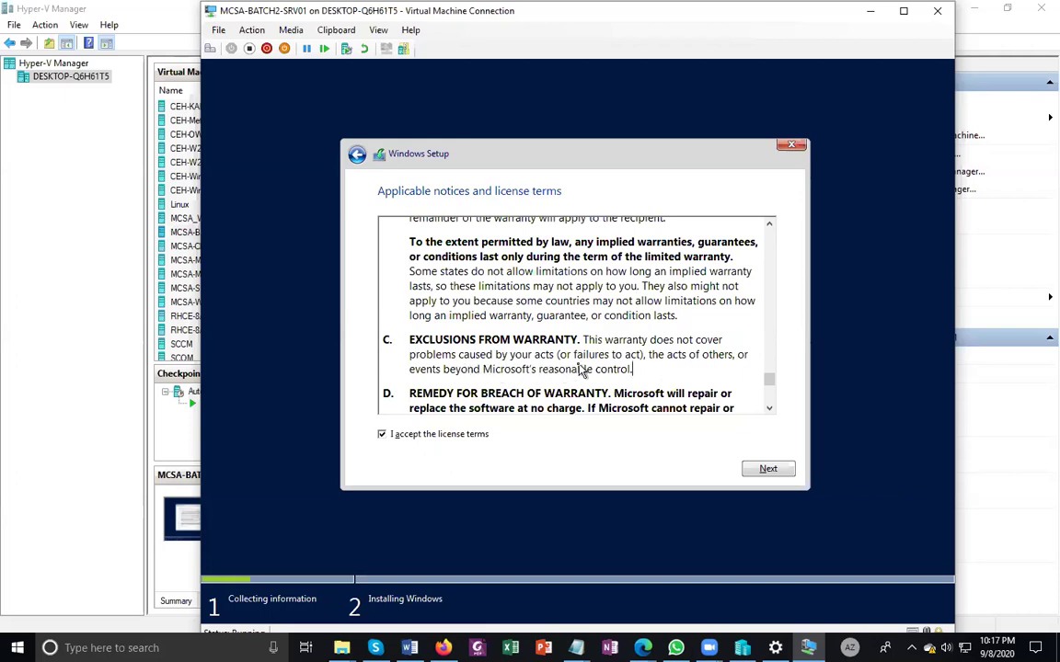
pyautogui.moveTo(506, 362); pyautogui.dragTo(641, 365)
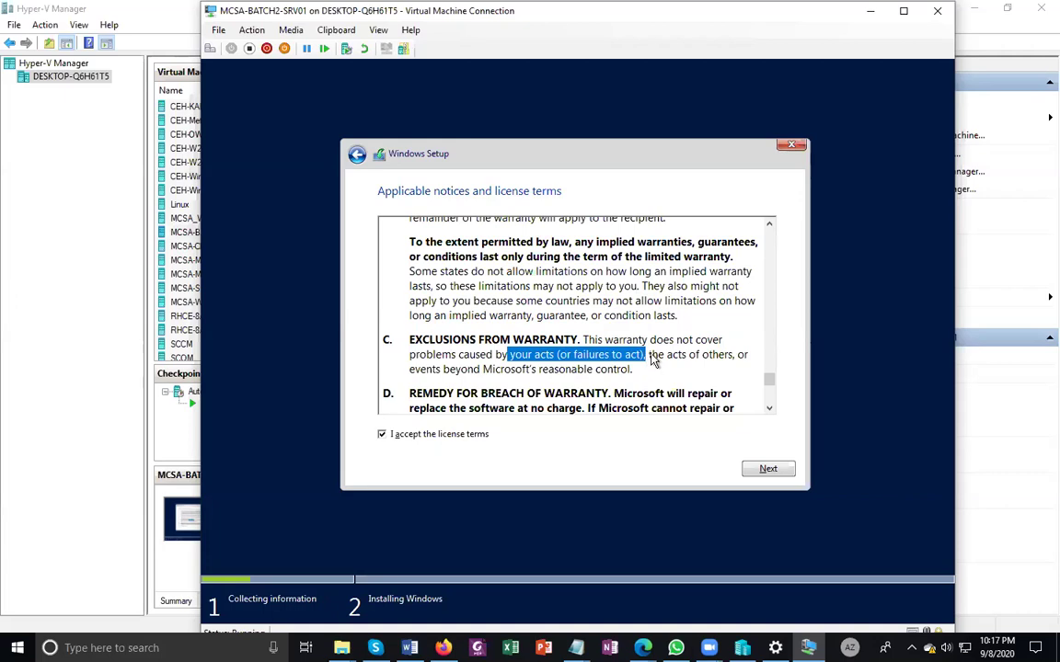
pyautogui.click(651, 360)
pyautogui.moveTo(651, 360)
pyautogui.mouseDown()
pyautogui.moveTo(589, 370)
pyautogui.moveTo(643, 376)
pyautogui.mouseUp()
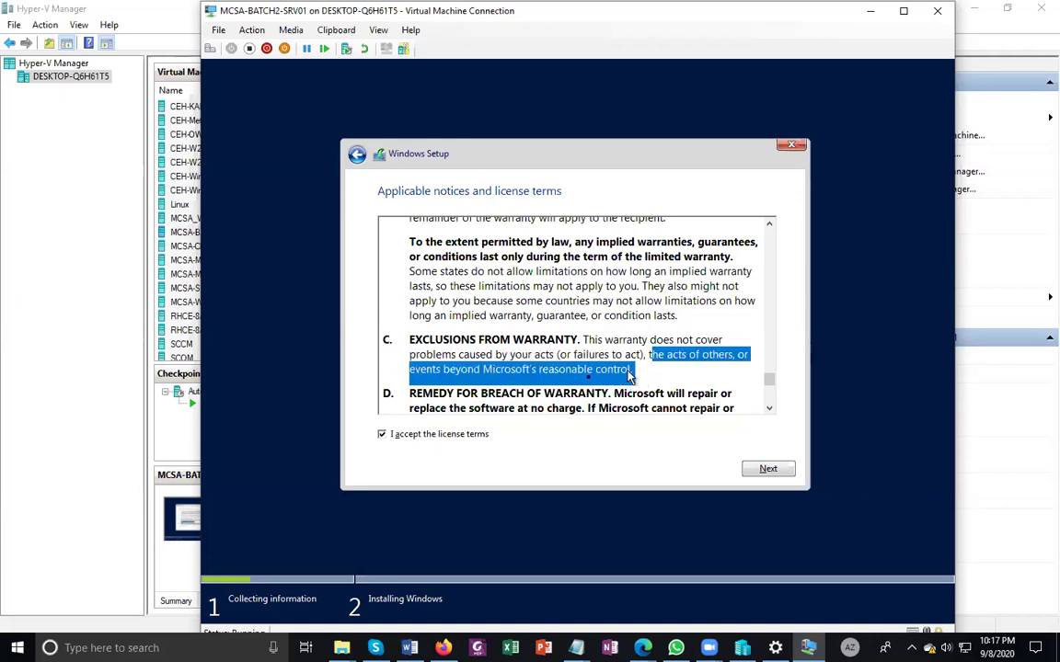
pyautogui.scroll(2, 518, 391)
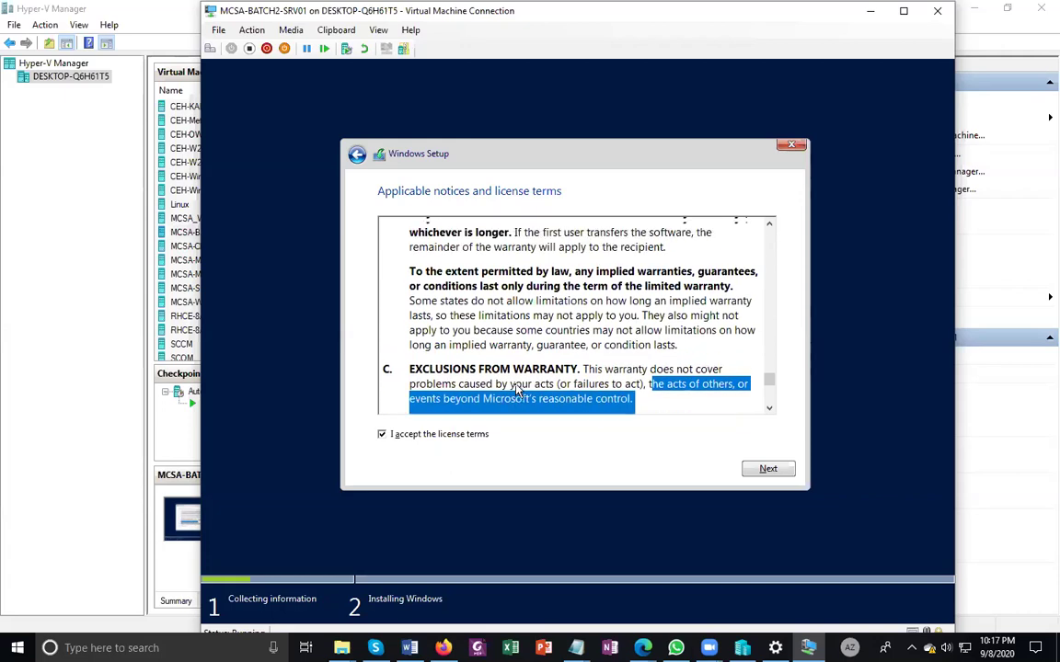
pyautogui.scroll(2, 518, 391)
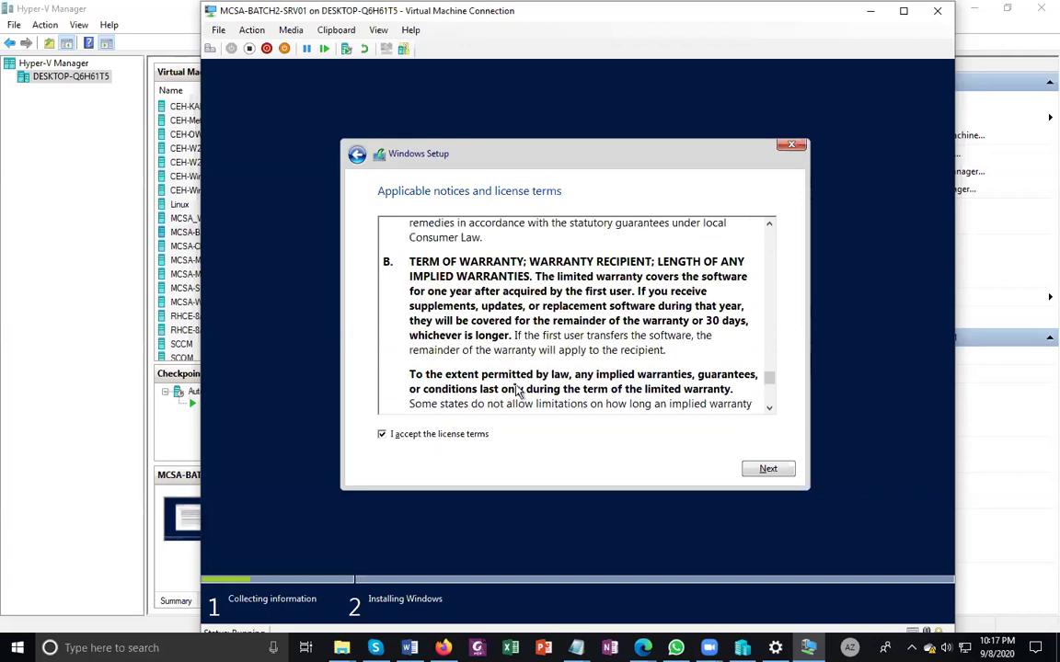
pyautogui.scroll(4, 518, 391)
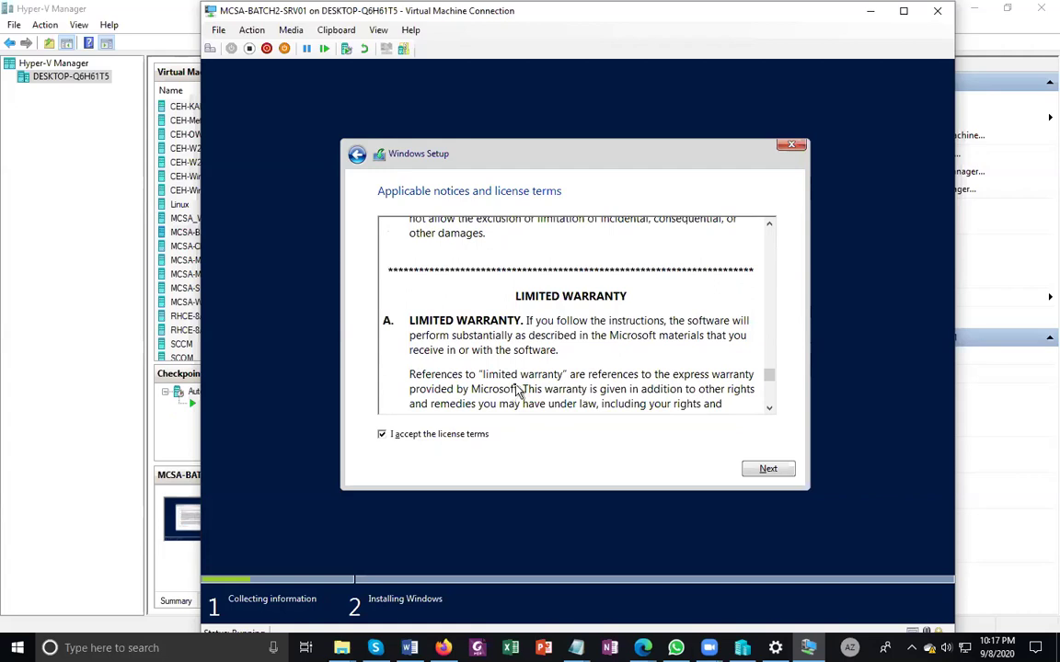
pyautogui.scroll(2, 488, 285)
pyautogui.scroll(7, 497, 322)
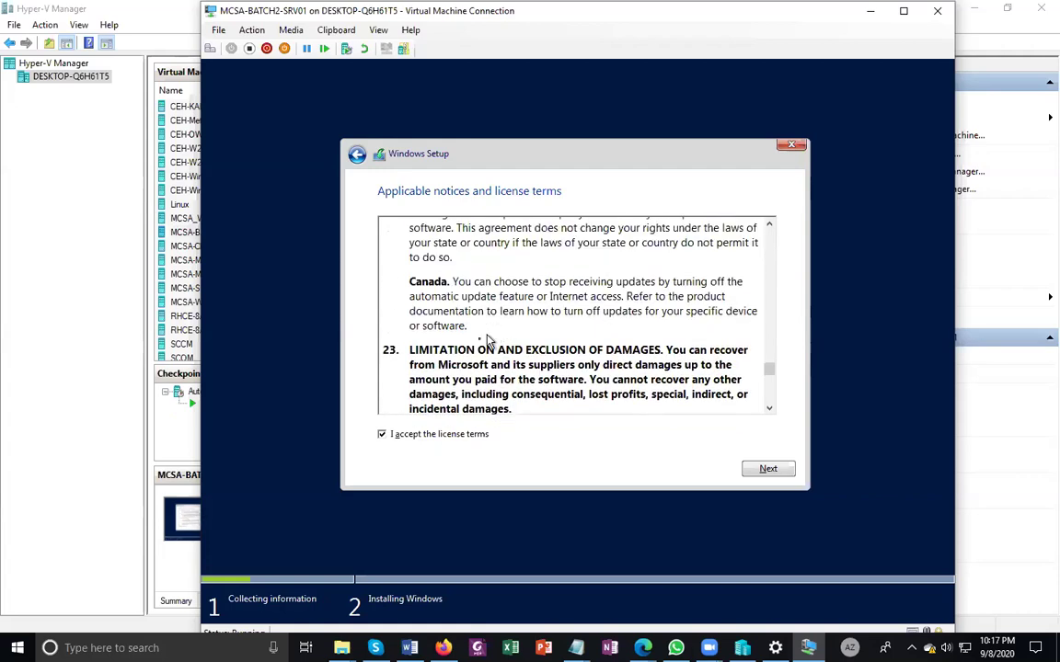
pyautogui.click(769, 469)
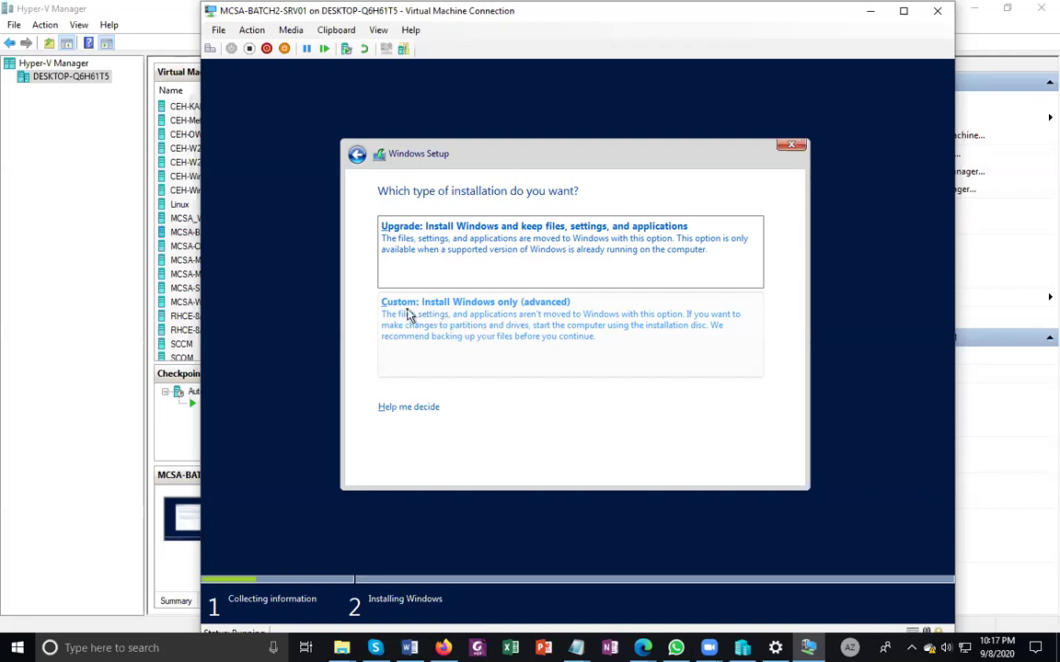
# Choose the 'Custom: Install Windows only (advanced)' installation type
pyautogui.click(410, 315)
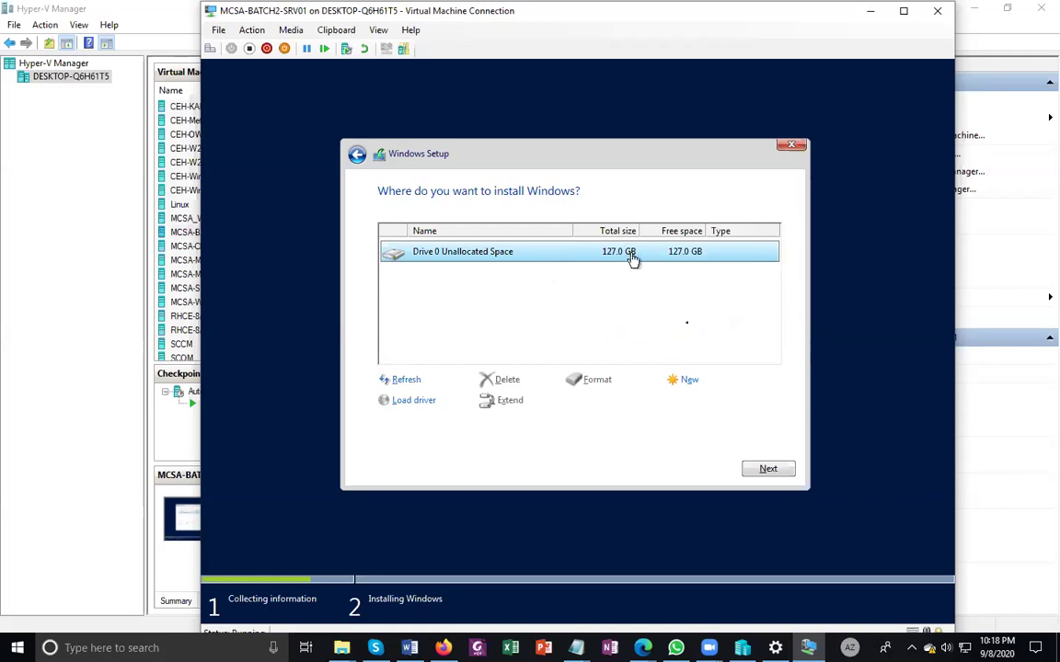
# Create a 99.8 GB partition on Drive 0's unallocated space, accepting the system-partition notice
pyautogui.click(688, 381)
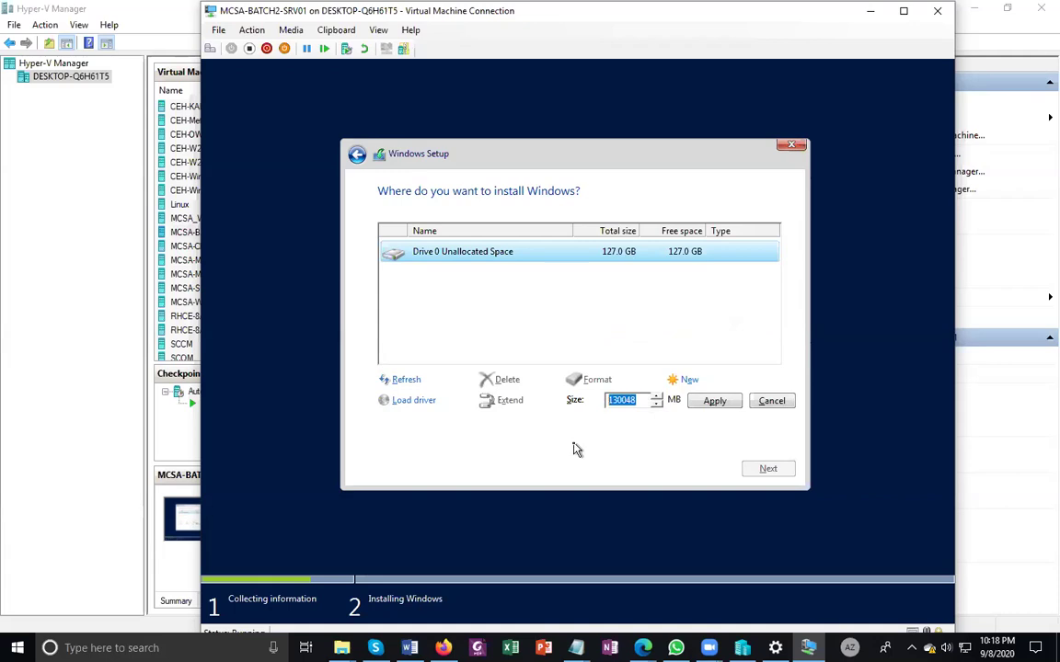
pyautogui.press('Home')
pyautogui.press('Right')
pyautogui.press('BackSpace')
pyautogui.press('BackSpace')
pyautogui.press('BackSpace')
pyautogui.press('BackSpace')
pyautogui.press('BackSpace')
pyautogui.press('BackSpace')
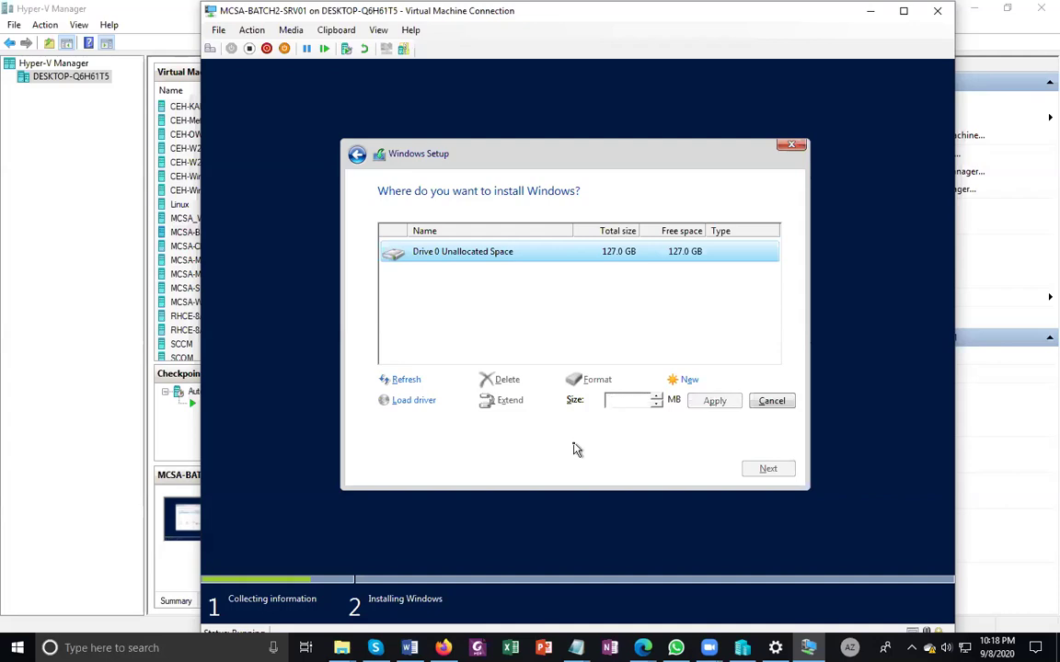
pyautogui.write('102400')
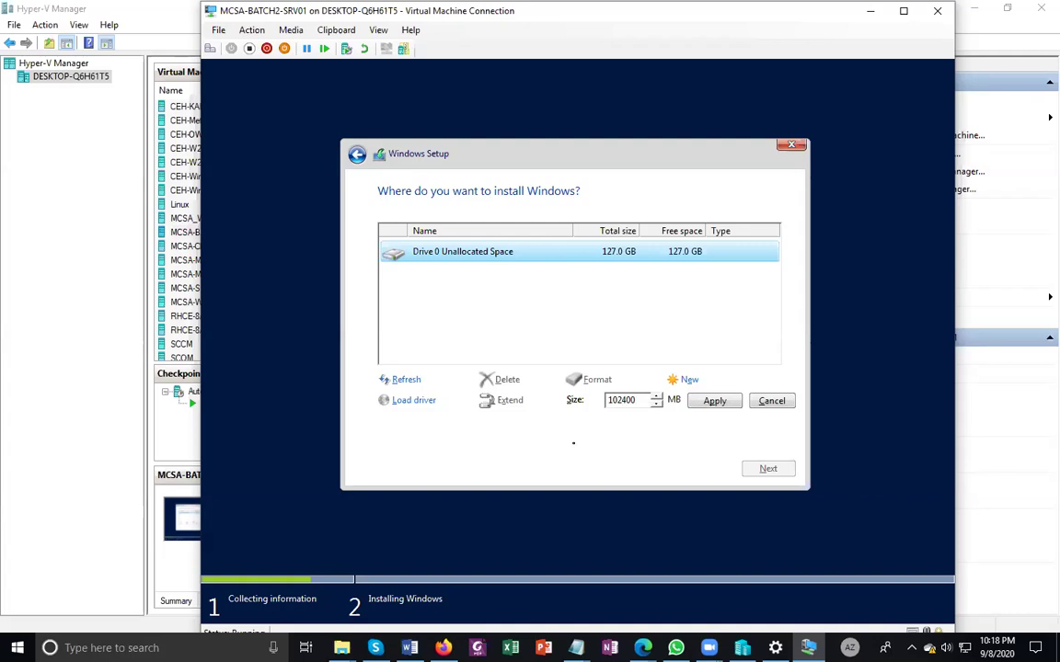
pyautogui.press('BackSpace')
pyautogui.write('555')
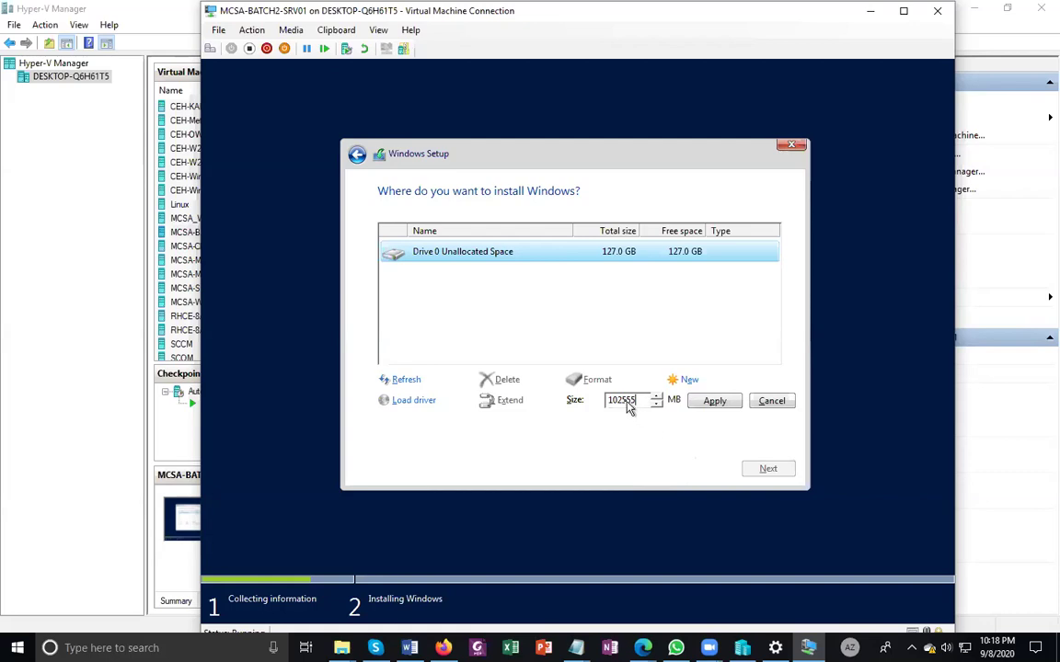
pyautogui.moveTo(623, 402); pyautogui.dragTo(638, 414)
pyautogui.click(639, 399)
pyautogui.click(715, 402)
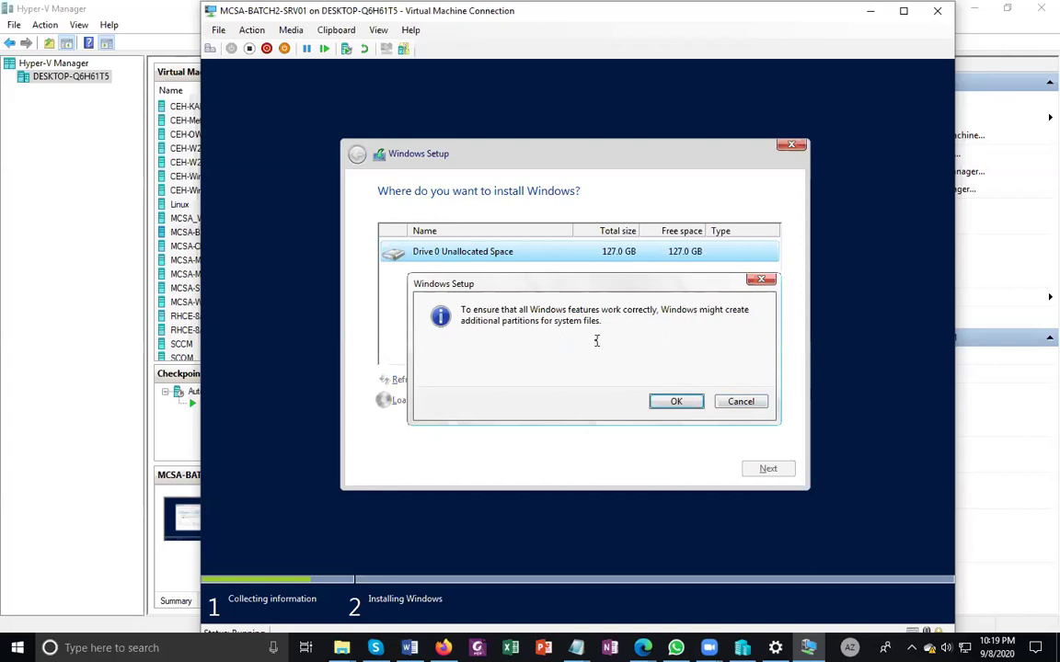
pyautogui.click(678, 402)
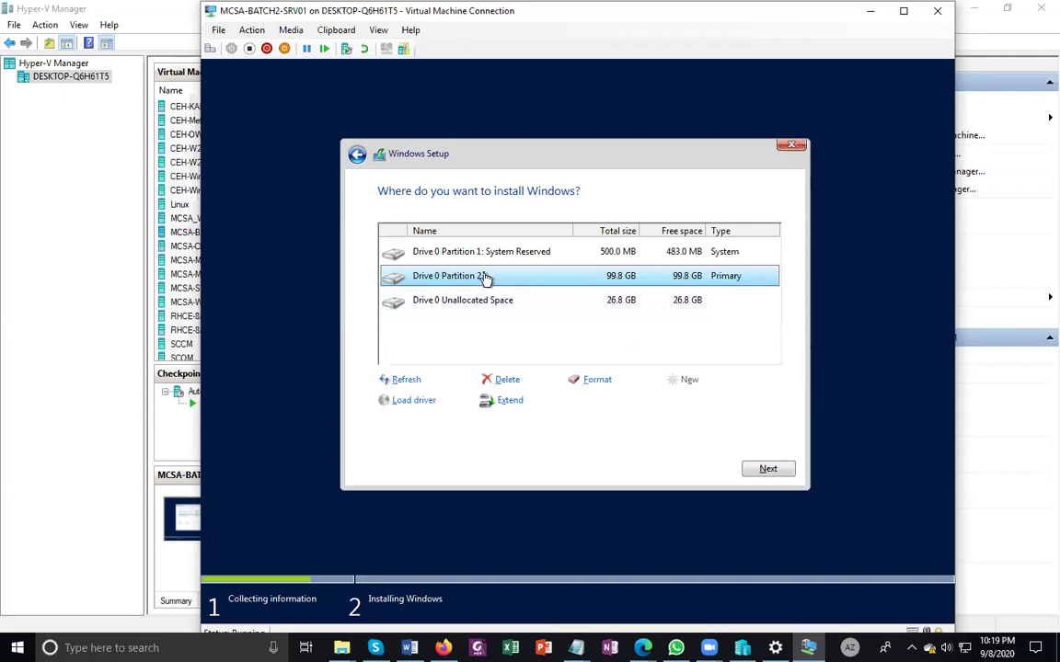
# Create Drive 0 Partition 3 from the remaining 26.8 GB of unallocated space
pyautogui.click(474, 302)
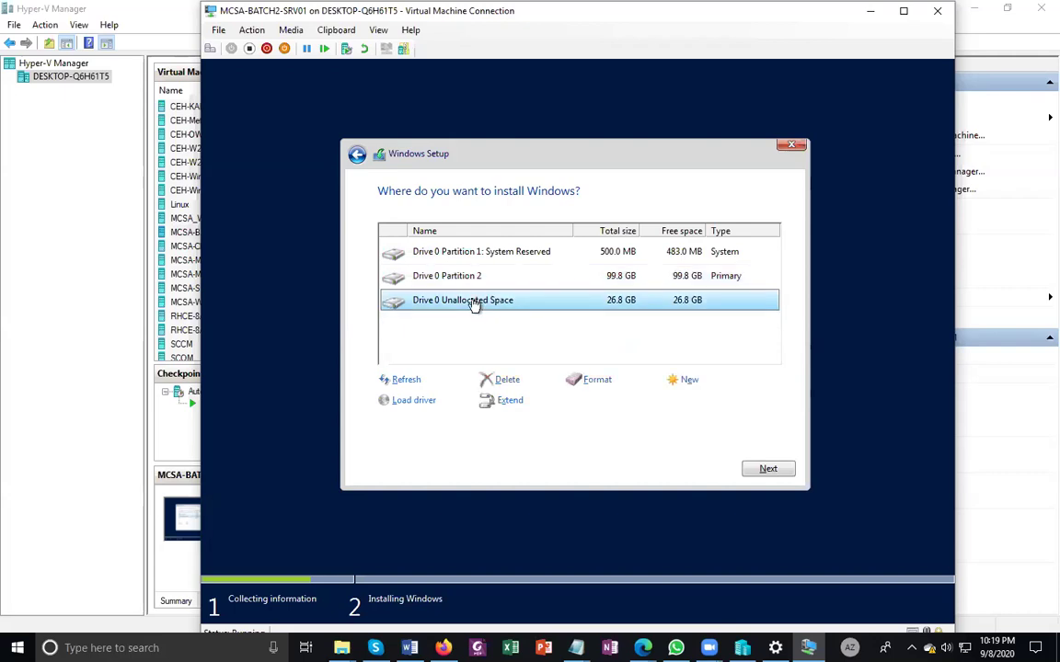
pyautogui.click(681, 379)
pyautogui.click(714, 401)
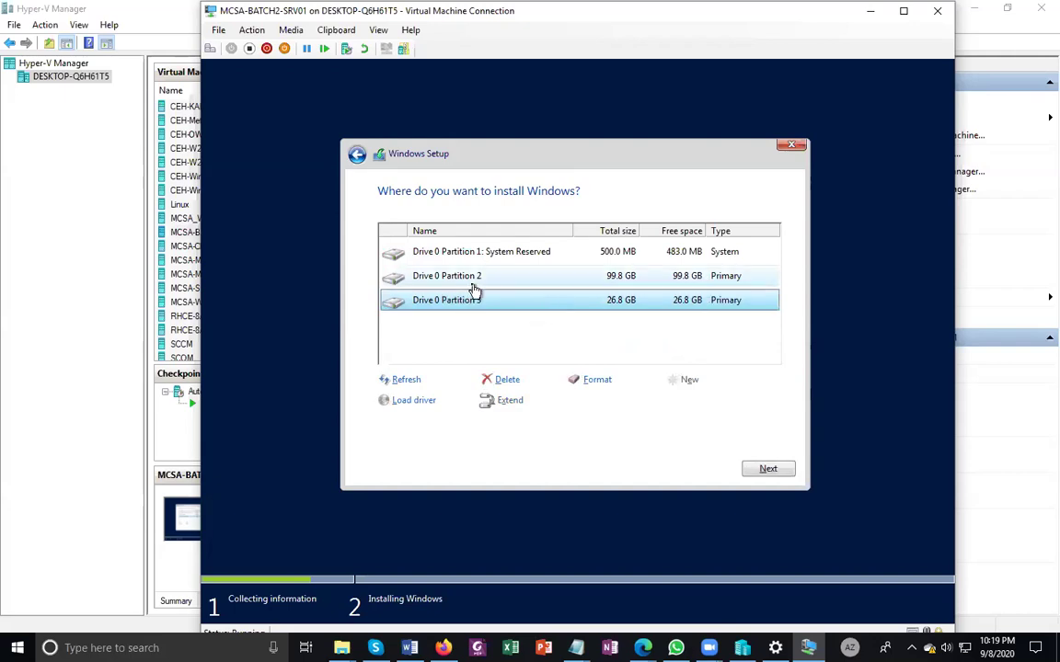
# Compare the three partitions and select System Reserved as the install target
pyautogui.click(493, 259)
pyautogui.click(487, 281)
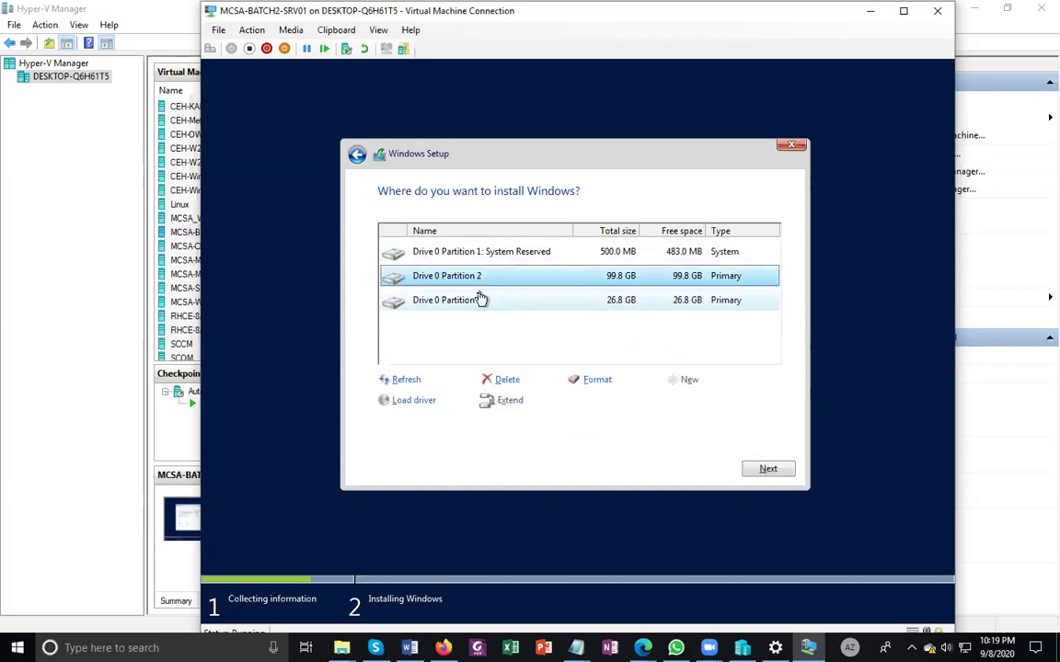
pyautogui.click(481, 299)
pyautogui.click(495, 252)
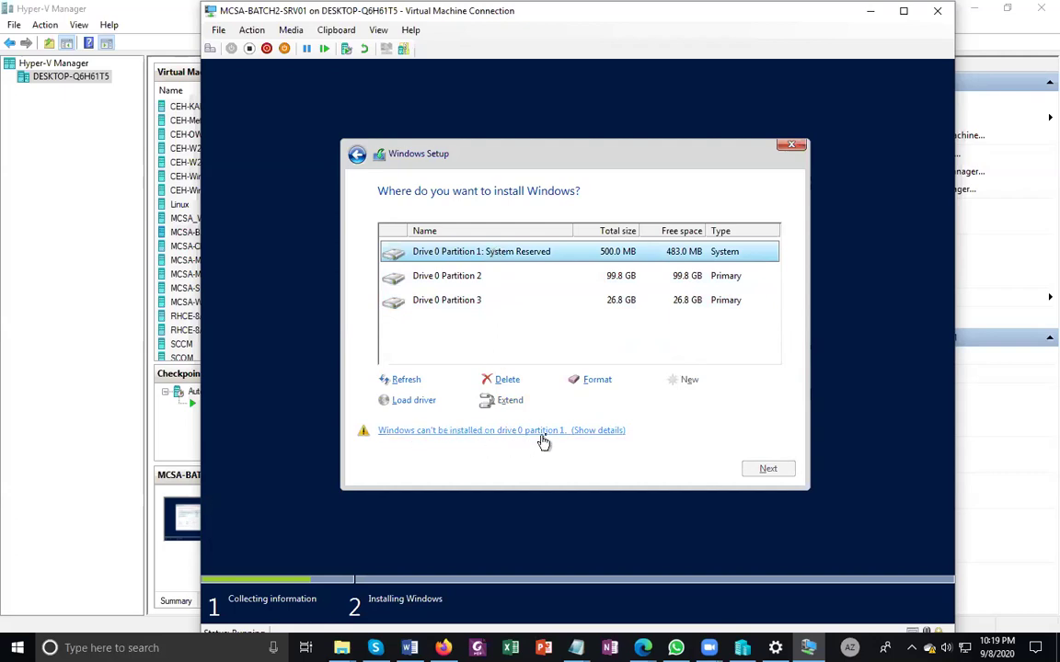
# Show why System Reserved is too small, noting the 13740 MB minimum size
pyautogui.click(571, 438)
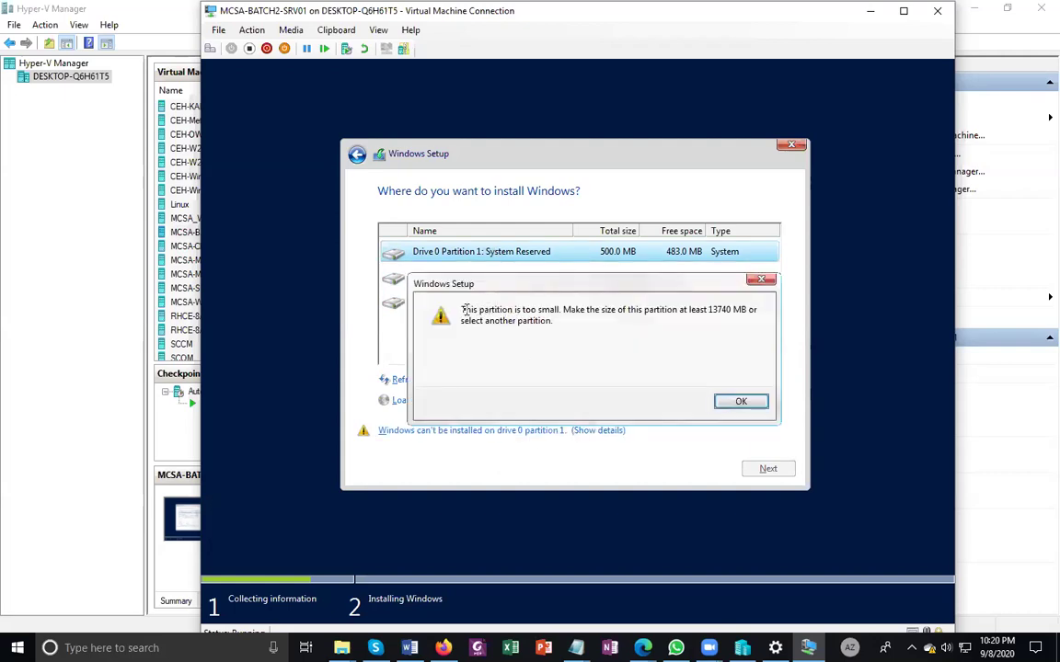
pyautogui.moveTo(465, 310); pyautogui.dragTo(563, 310)
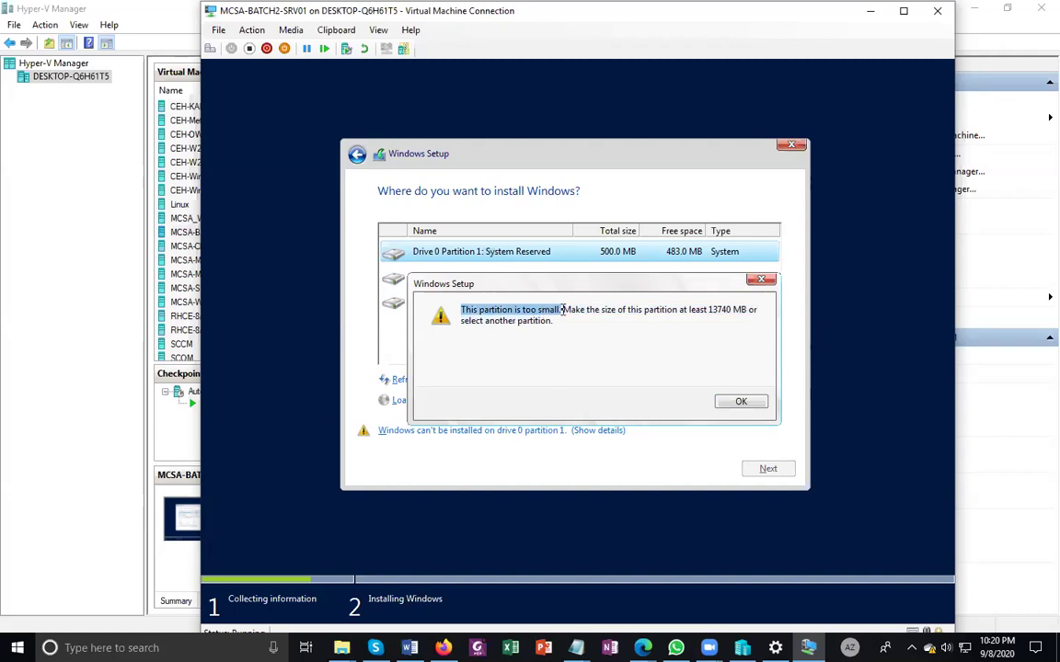
pyautogui.click(575, 309)
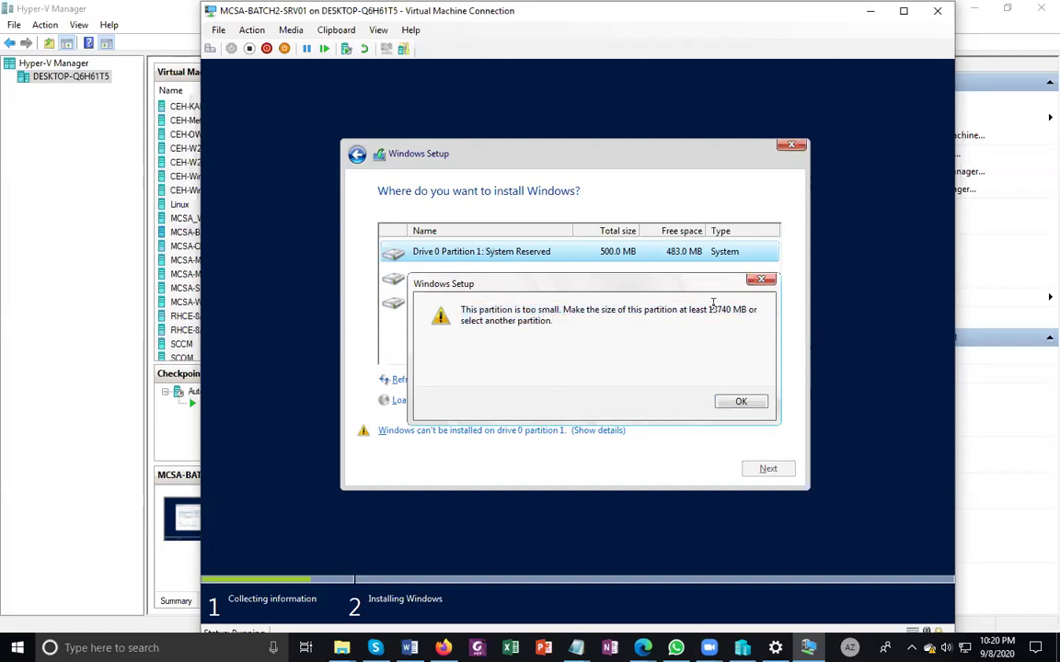
pyautogui.moveTo(708, 309); pyautogui.dragTo(736, 311)
pyautogui.click(723, 320)
# Dismiss the message and install Windows Server on Drive 0 Partition 2
pyautogui.click(765, 280)
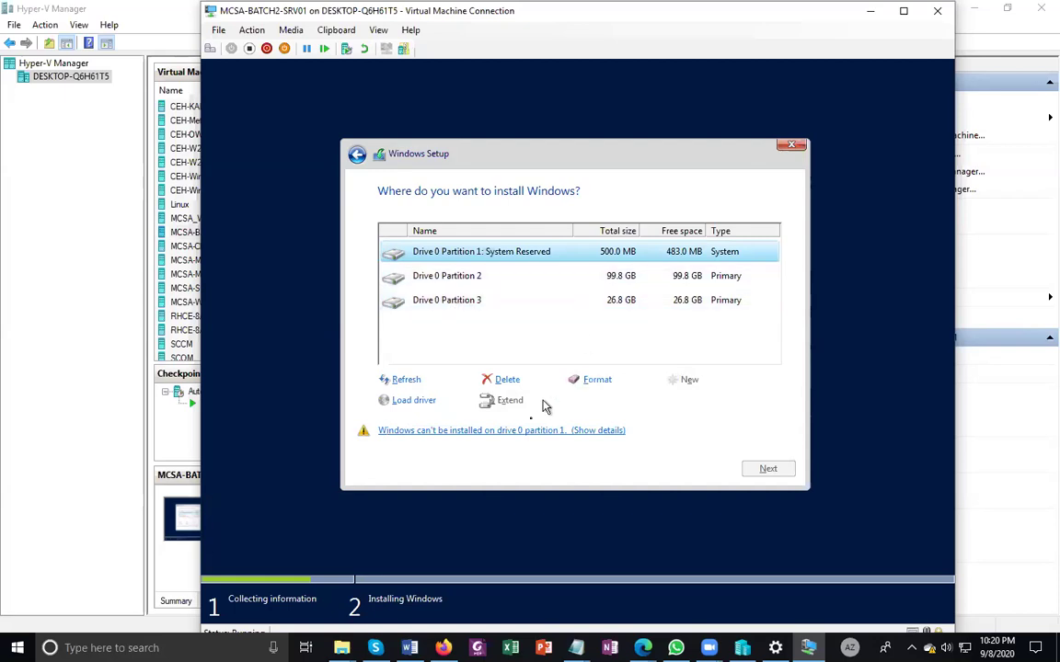
pyautogui.click(482, 280)
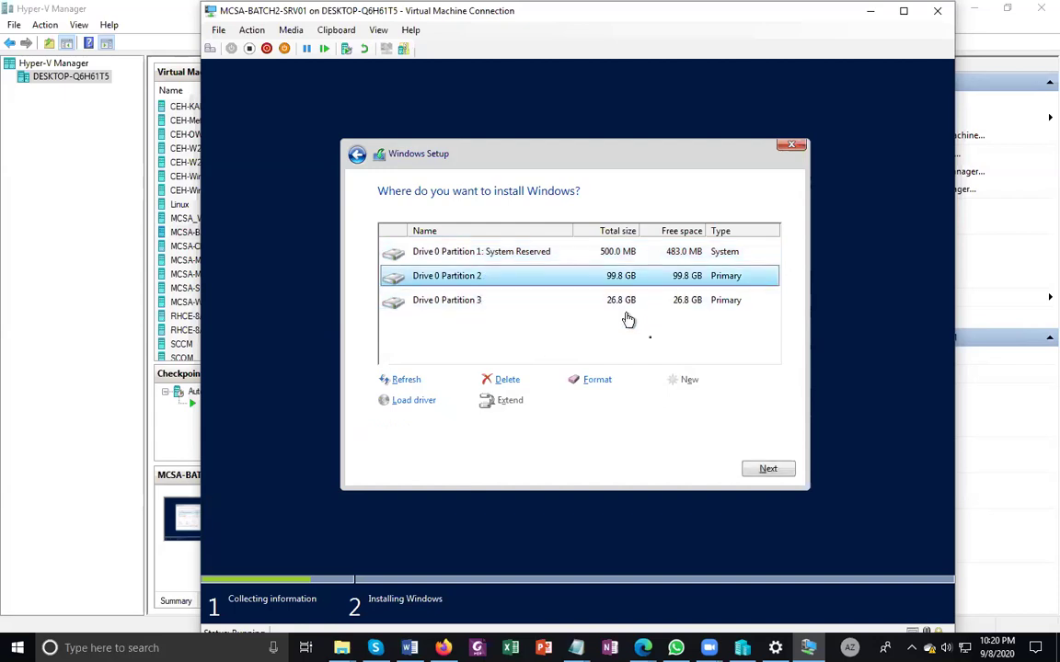
pyautogui.click(765, 469)
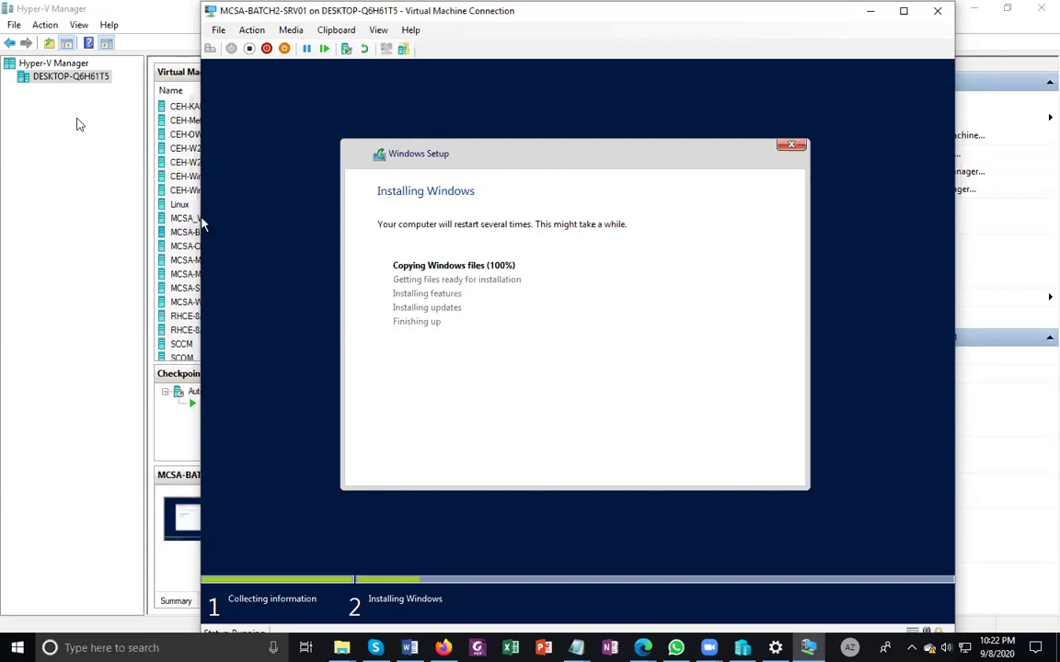
# Wait until Copying Windows files reaches 100%, then bring the Hyper-V Manager window forward
pyautogui.click(146, 26)
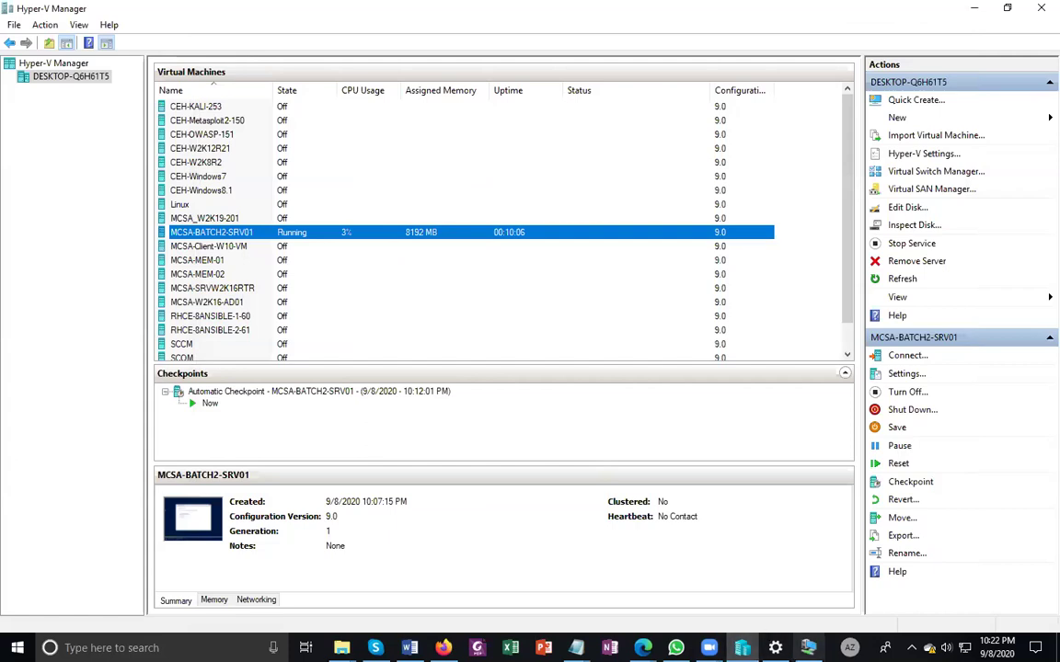
# Go from the VM's Setup screen to the Day2.pptx slide deck in Edge
pyautogui.click(808, 648)
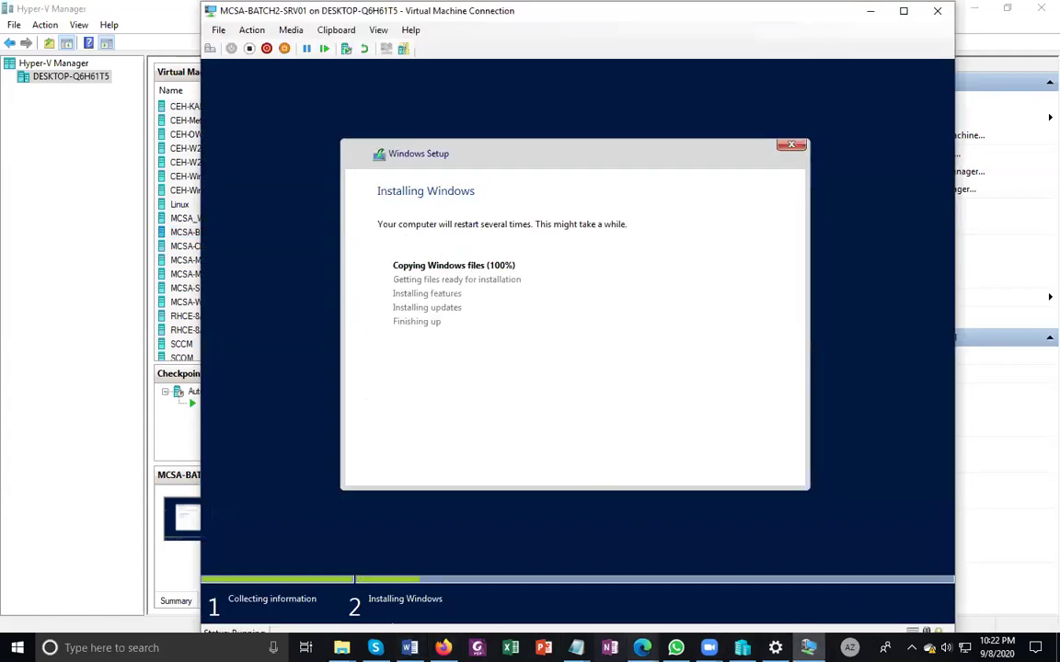
pyautogui.moveTo(642, 647)
pyautogui.click(780, 581)
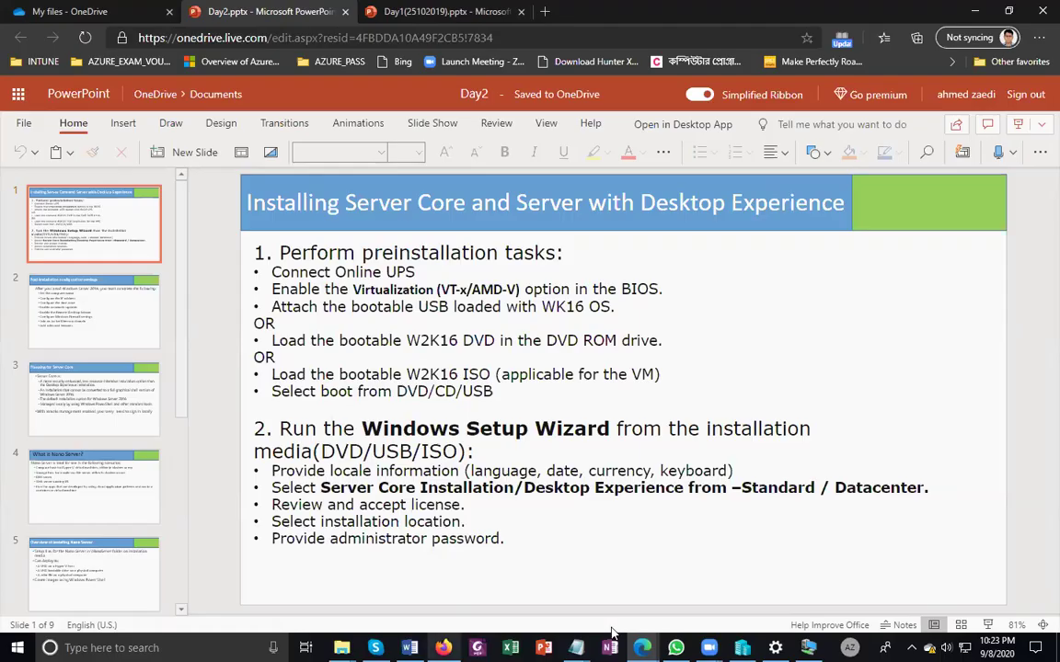
pyautogui.click(742, 648)
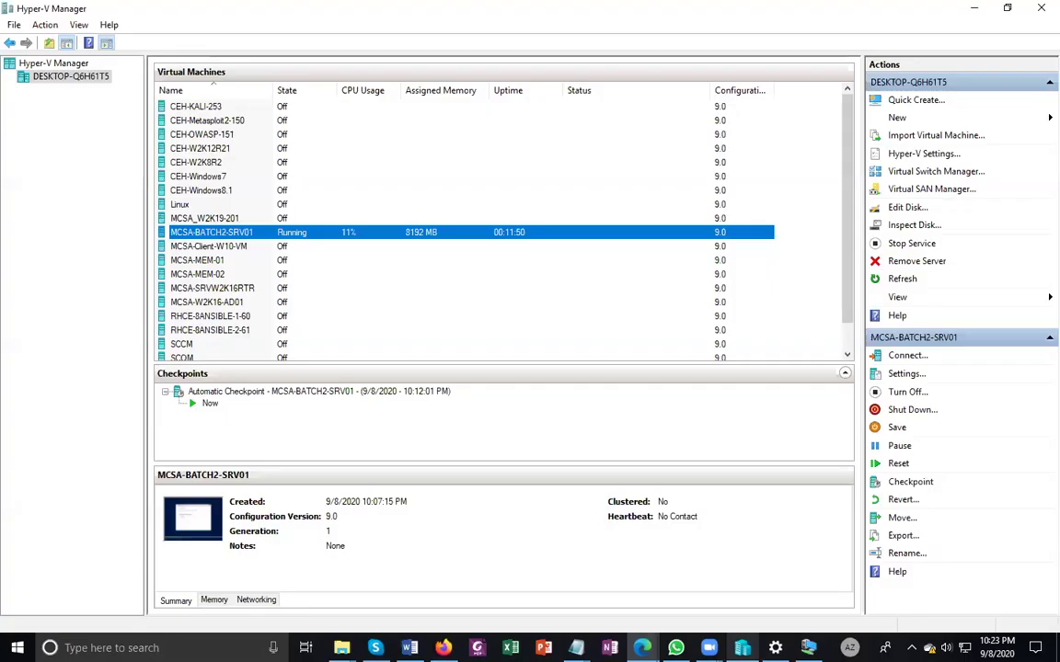
pyautogui.click(54, 66)
pyautogui.rightClick(59, 62)
pyautogui.click(108, 70)
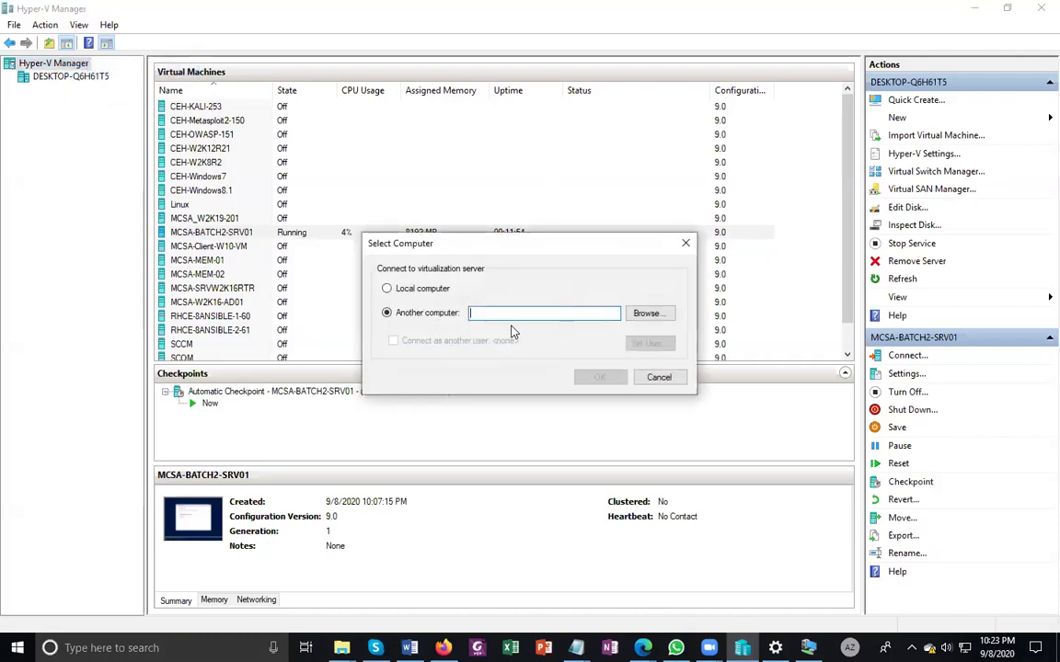
pyautogui.click(658, 378)
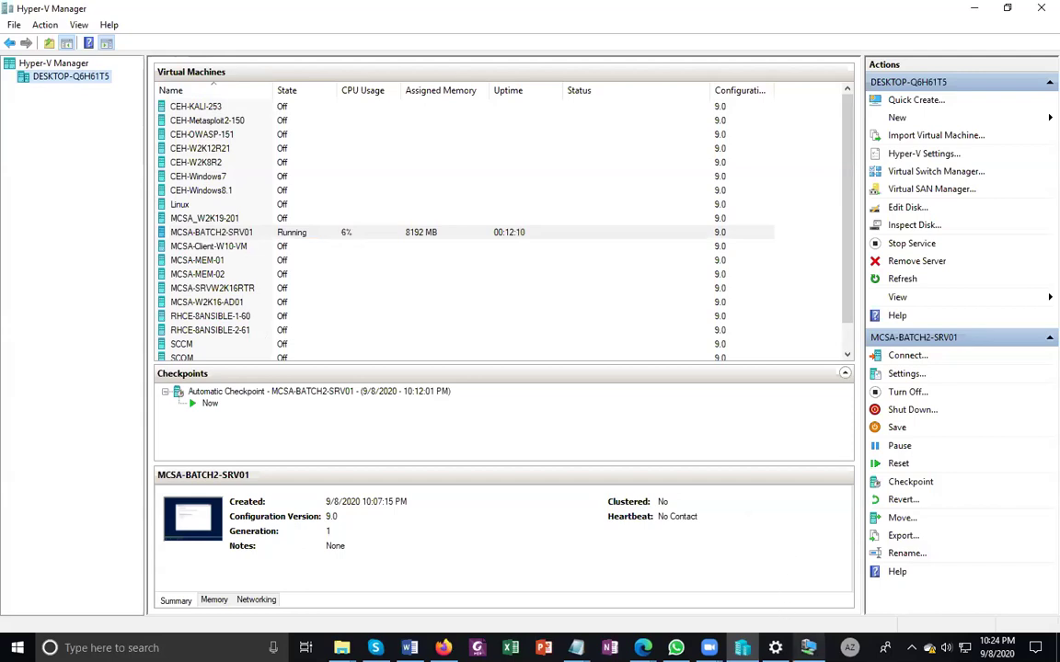
pyautogui.moveTo(808, 647)
pyautogui.click(807, 593)
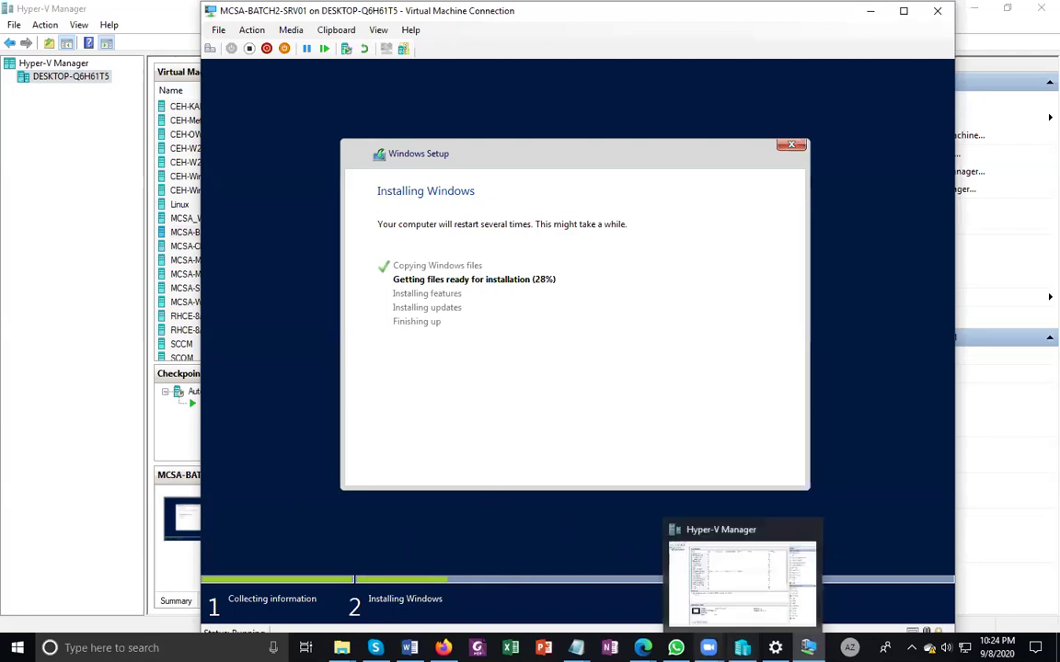
pyautogui.moveTo(642, 648)
pyautogui.click(771, 578)
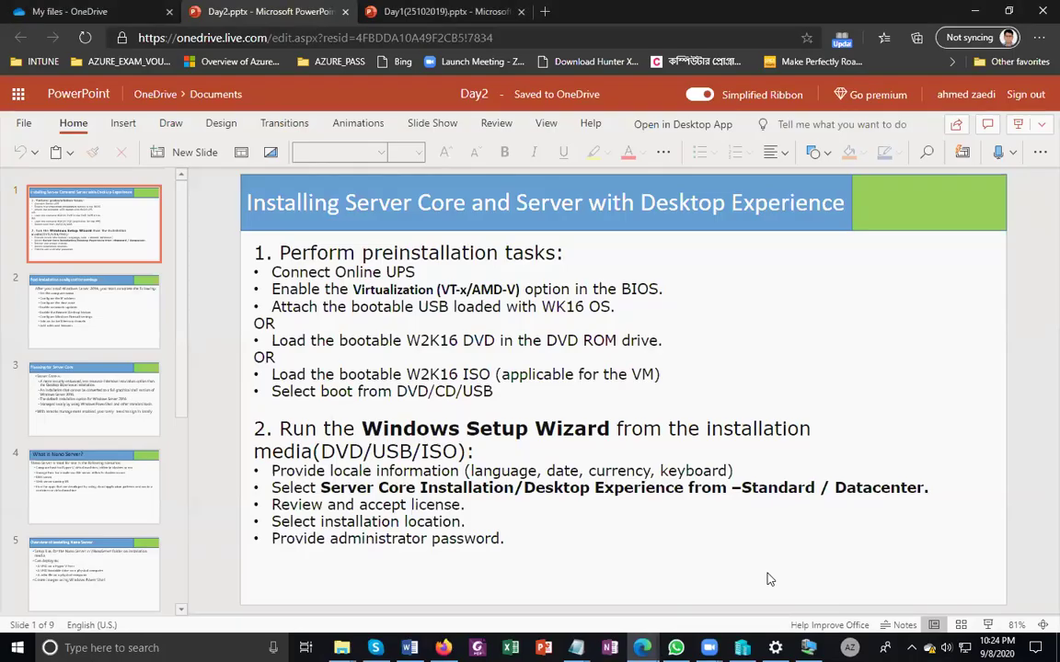
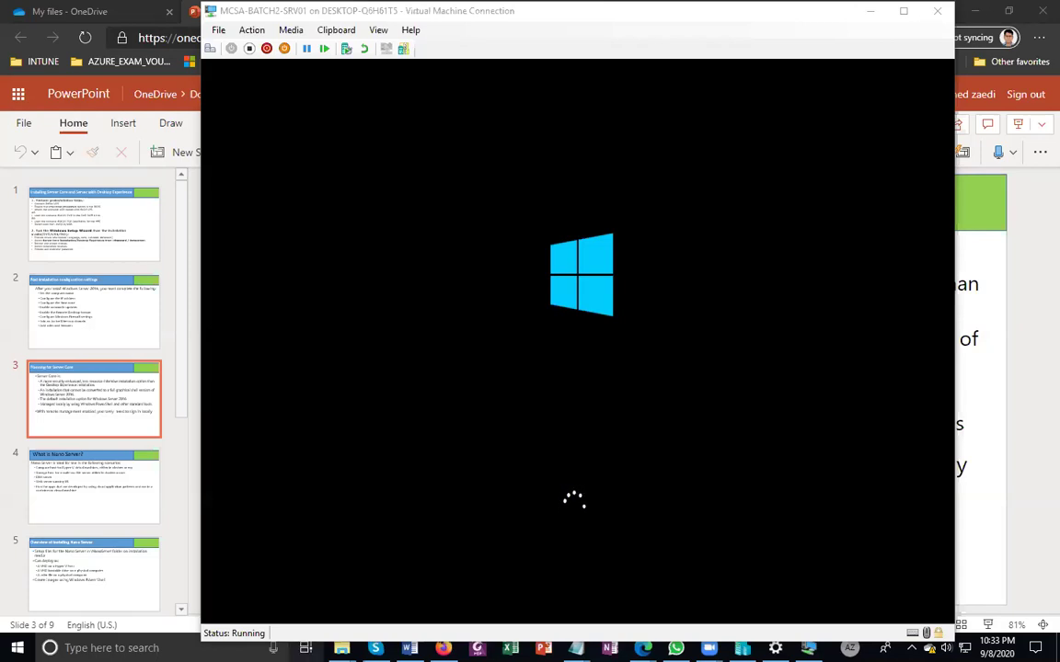
# Bring the This PC File Explorer window to the front while MCSA-BATCH2-SRV01 boots
pyautogui.moveTo(341, 648)
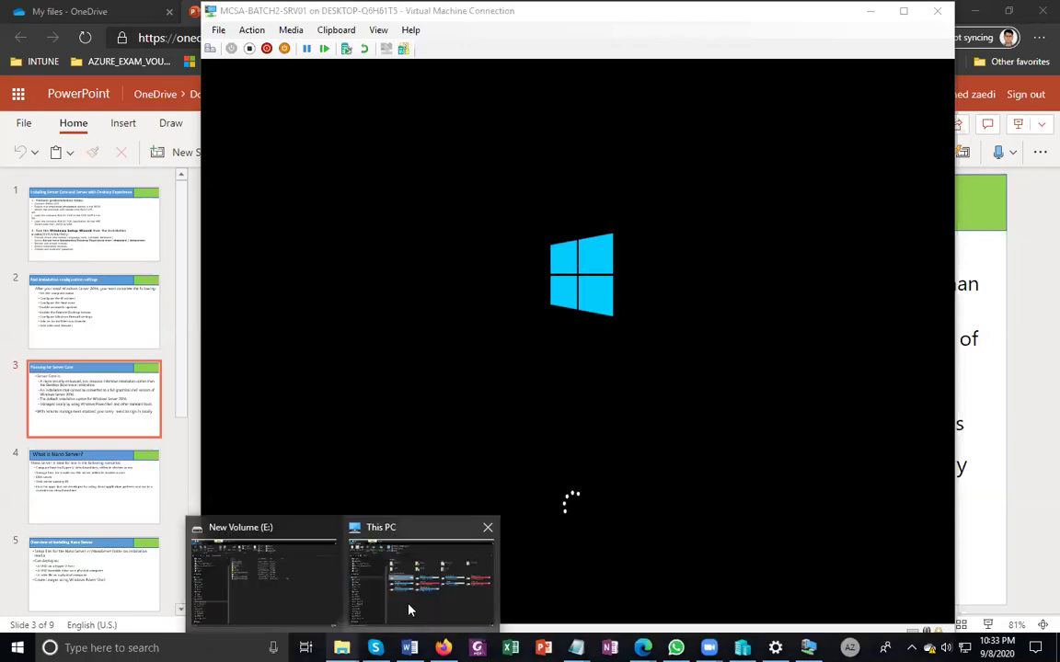
pyautogui.click(410, 603)
# Browse to AllVMs (D:) > VMx > MCSA-BATCH2-SRV01 > Virtual Hard Disks and autofit the Name column
pyautogui.doubleClick(564, 293)
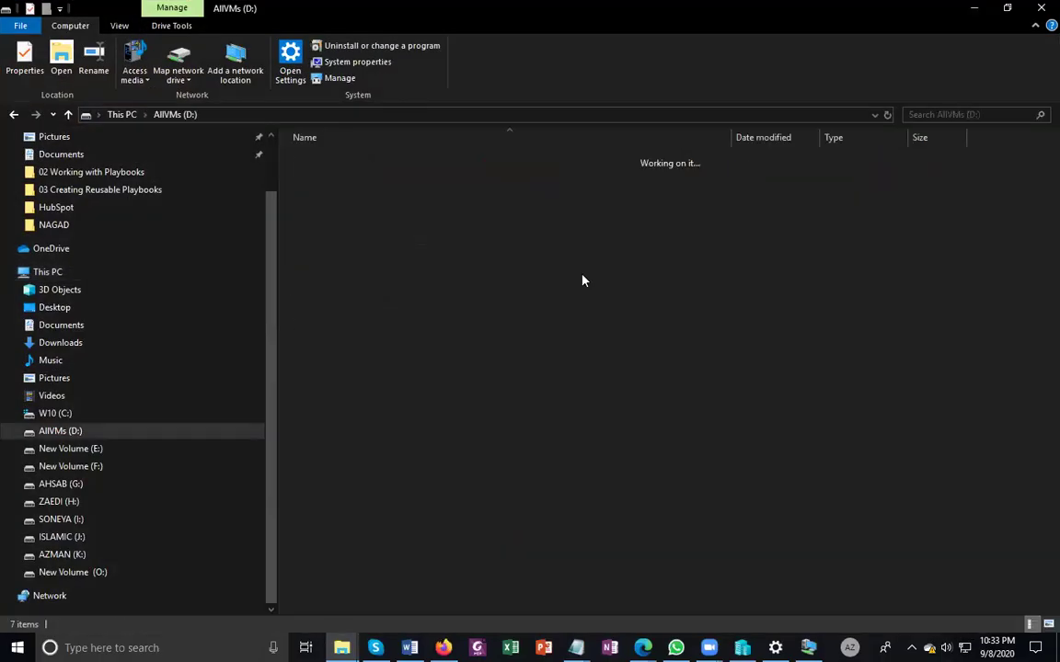
pyautogui.doubleClick(333, 191)
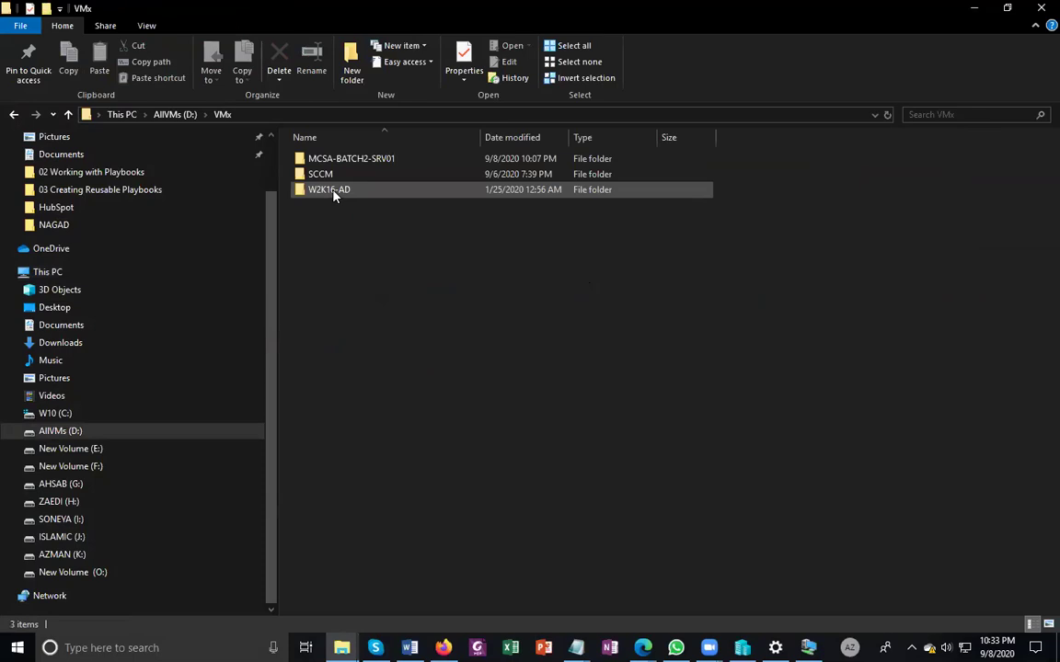
pyautogui.doubleClick(346, 160)
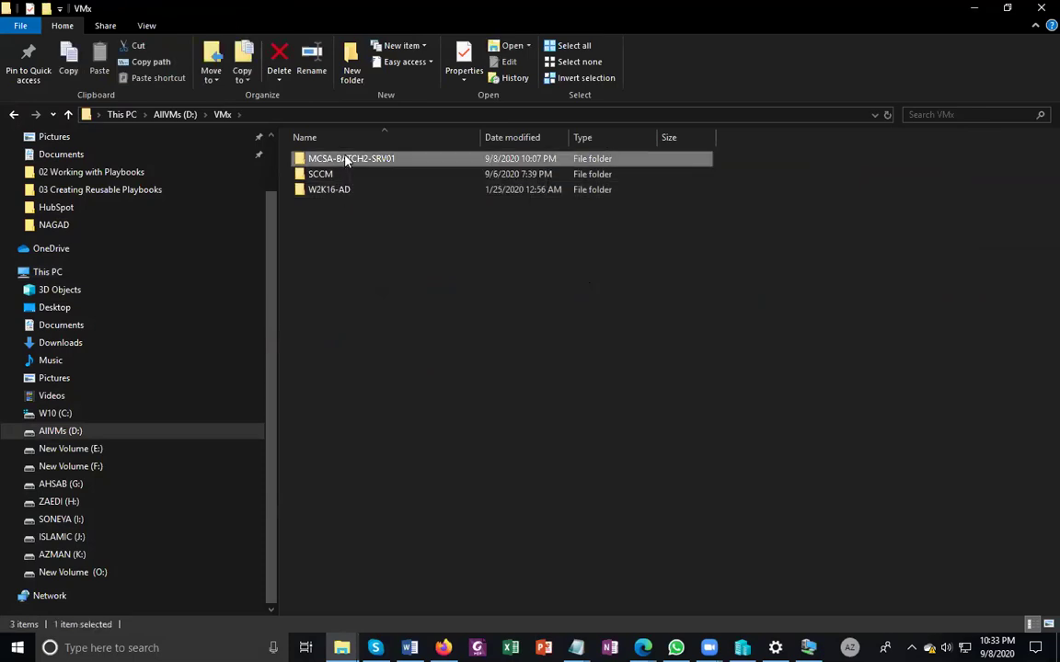
pyautogui.doubleClick(347, 177)
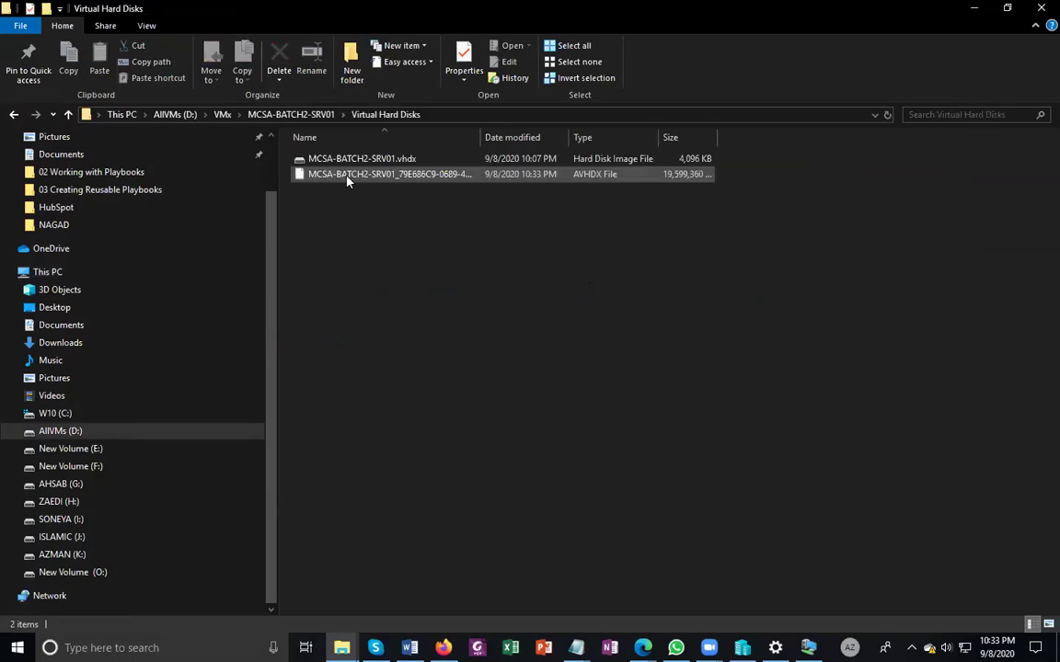
pyautogui.doubleClick(480, 137)
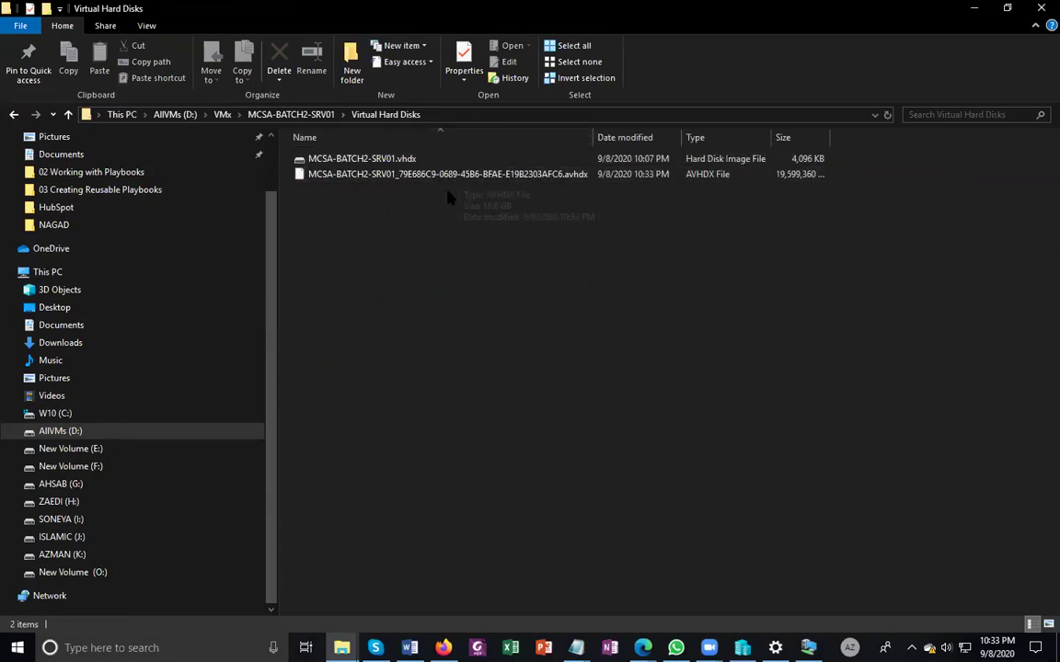
# Inspect the MCSA-BATCH2-SRV01.vhdx and .avhdx checkpoint files, then minimize File Explorer
pyautogui.click(391, 161)
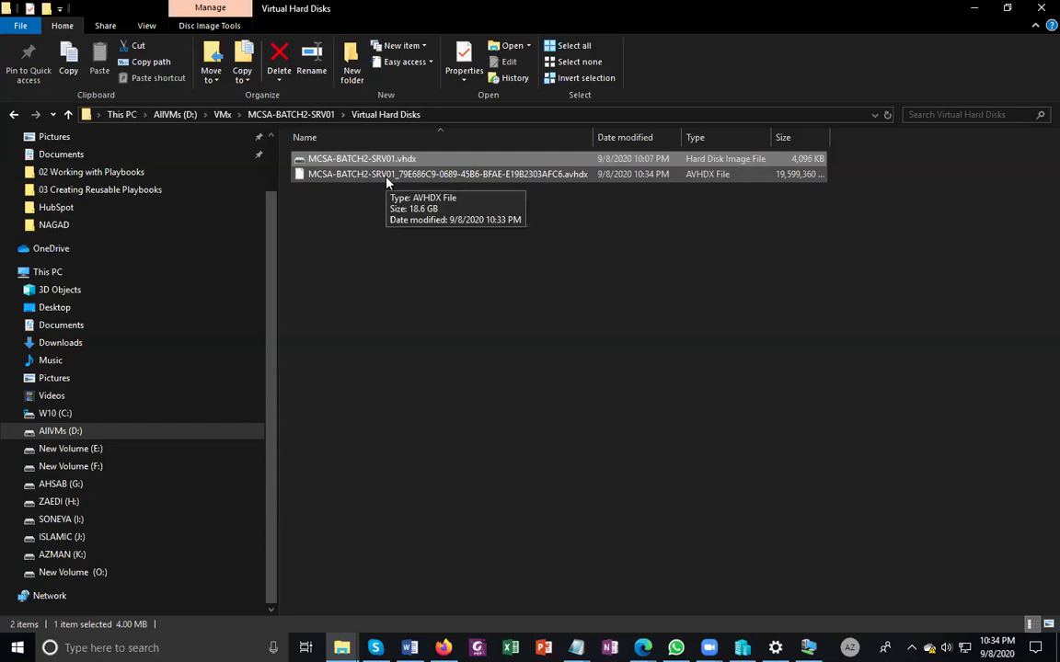
pyautogui.click(387, 181)
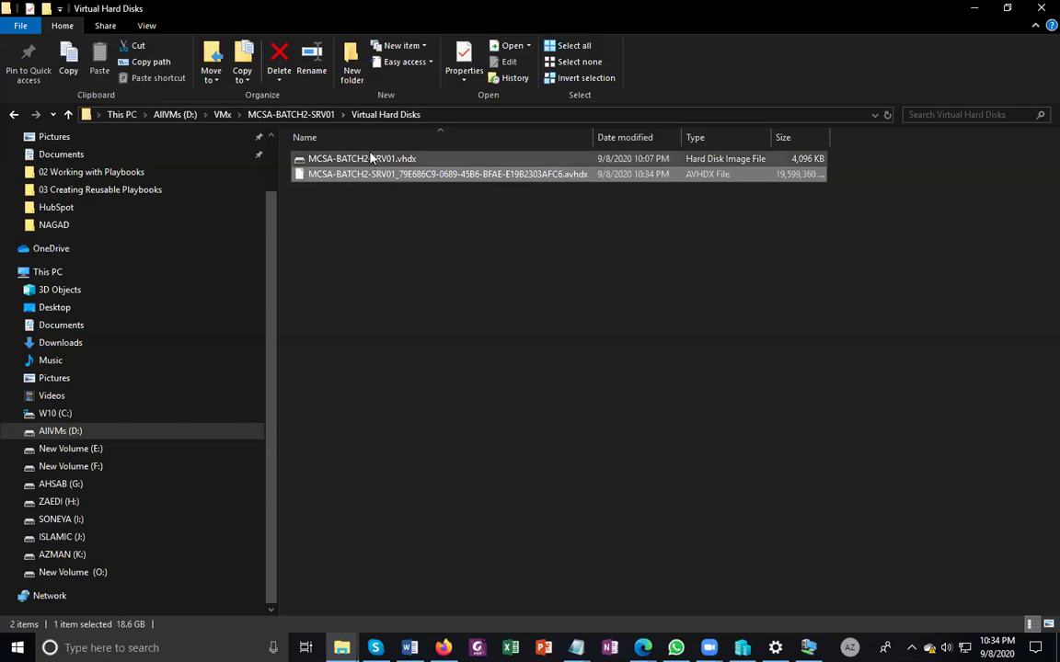
pyautogui.click(333, 158)
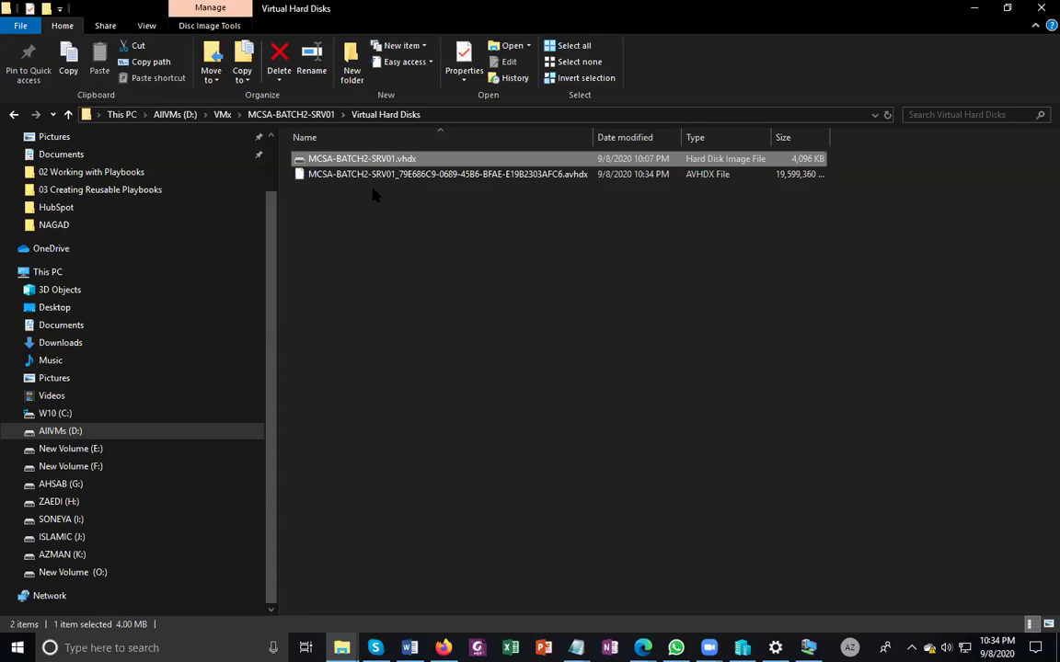
pyautogui.click(974, 7)
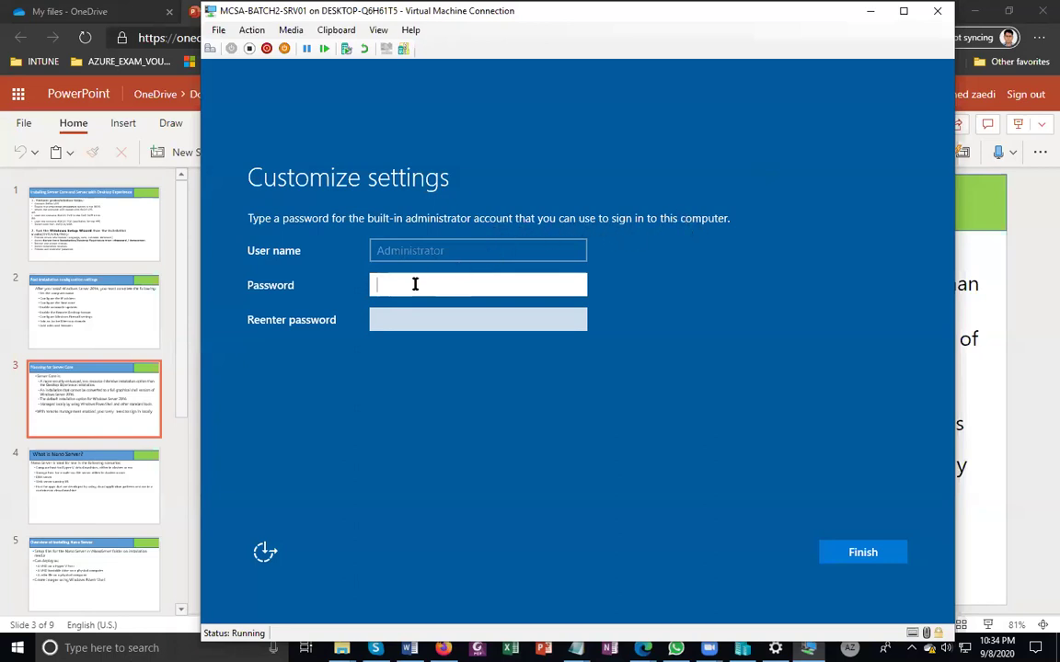
# Enter the Administrator password, check it with the reveal icon, and re-enter it to confirm
pyautogui.click(575, 288)
pyautogui.click(575, 288)
pyautogui.click(540, 316)
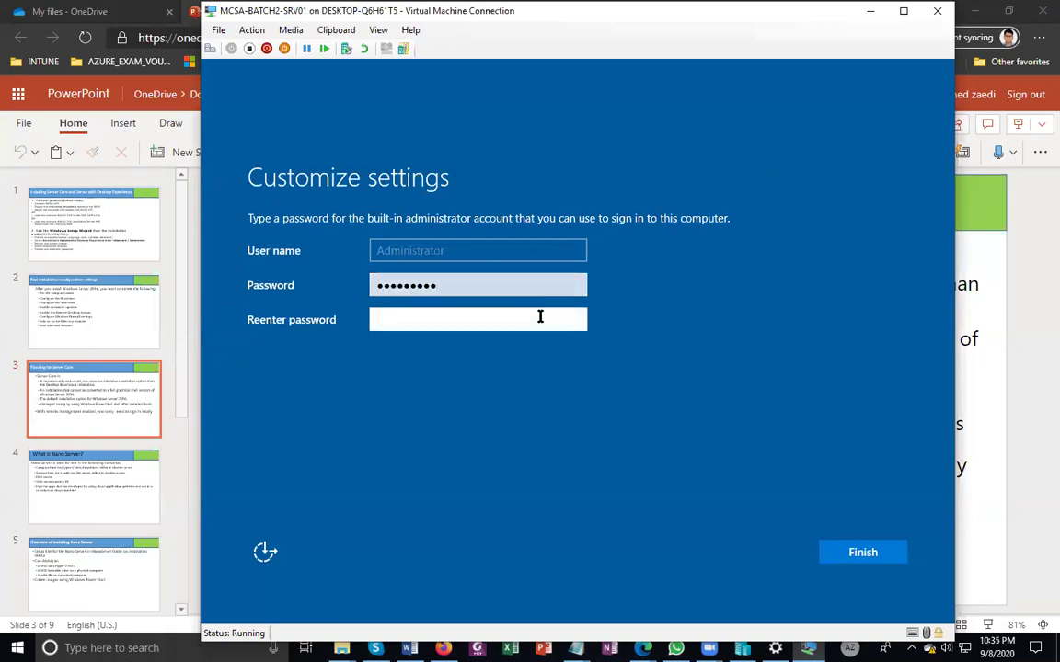
# Finish the administrator setup and dismiss the Connect to MCSA-BATCH2-SRV01 display-size dialog
pyautogui.click(865, 553)
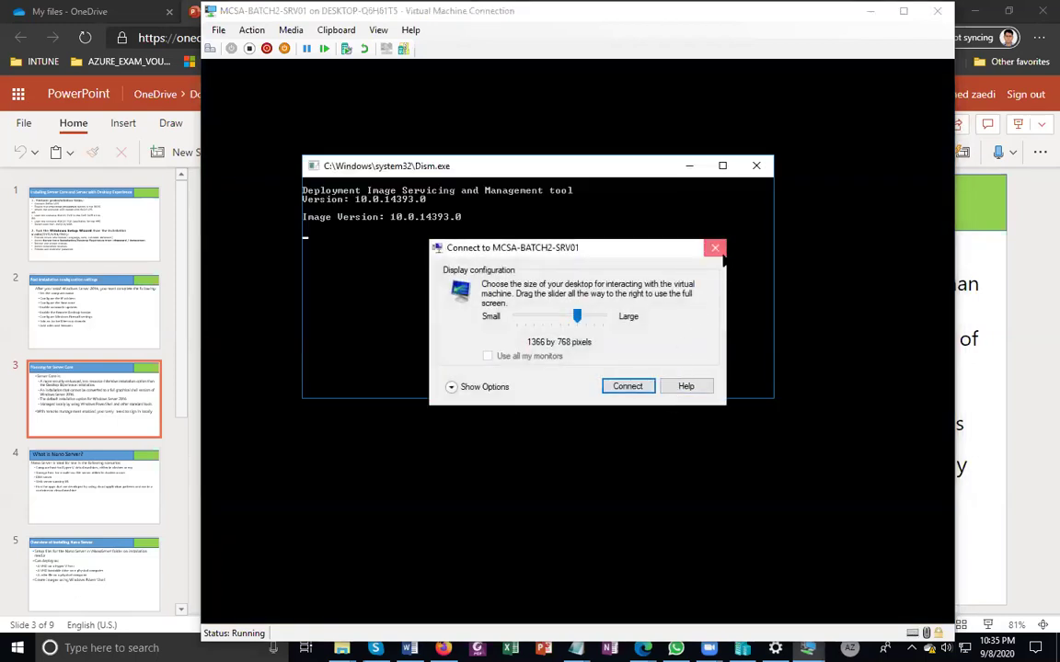
pyautogui.click(716, 250)
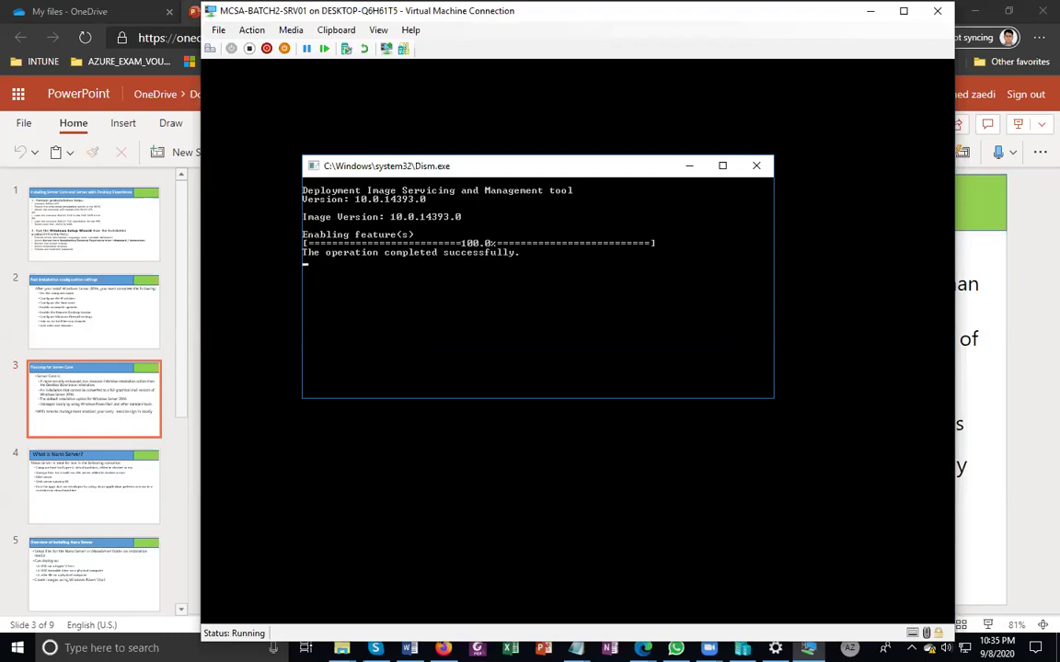
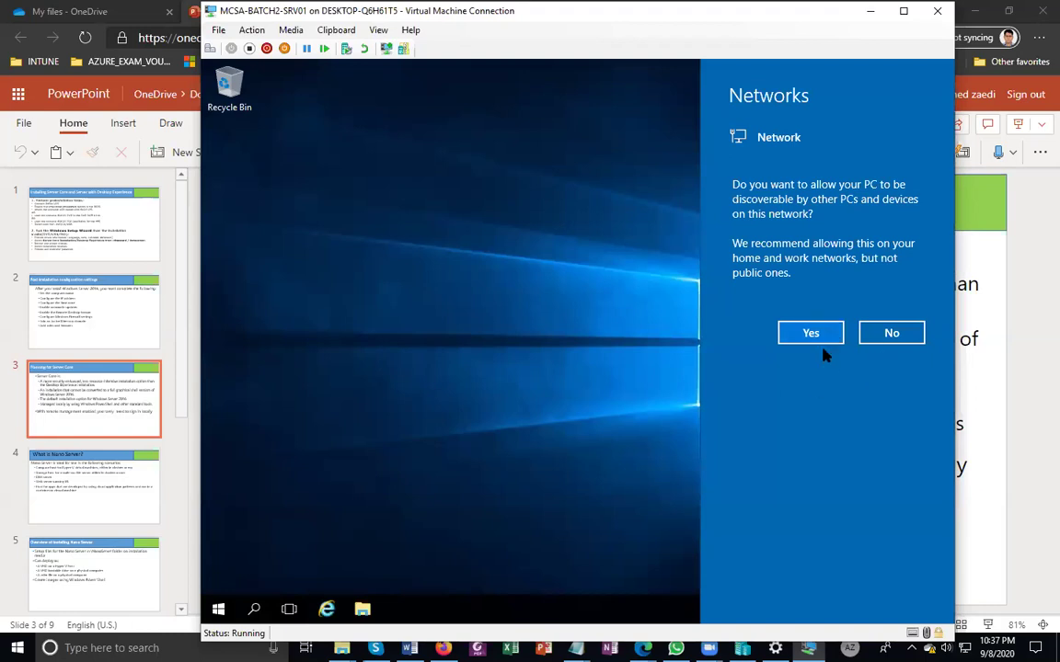
# Decline network discovery and open the Network and Sharing Center
pyautogui.click(896, 336)
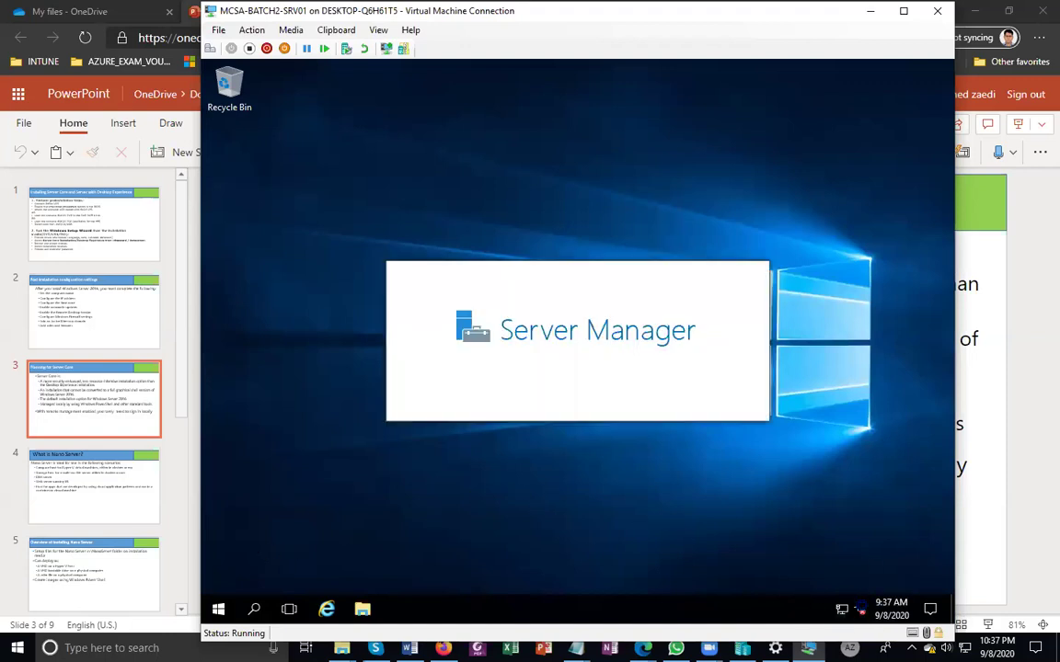
pyautogui.rightClick(854, 607)
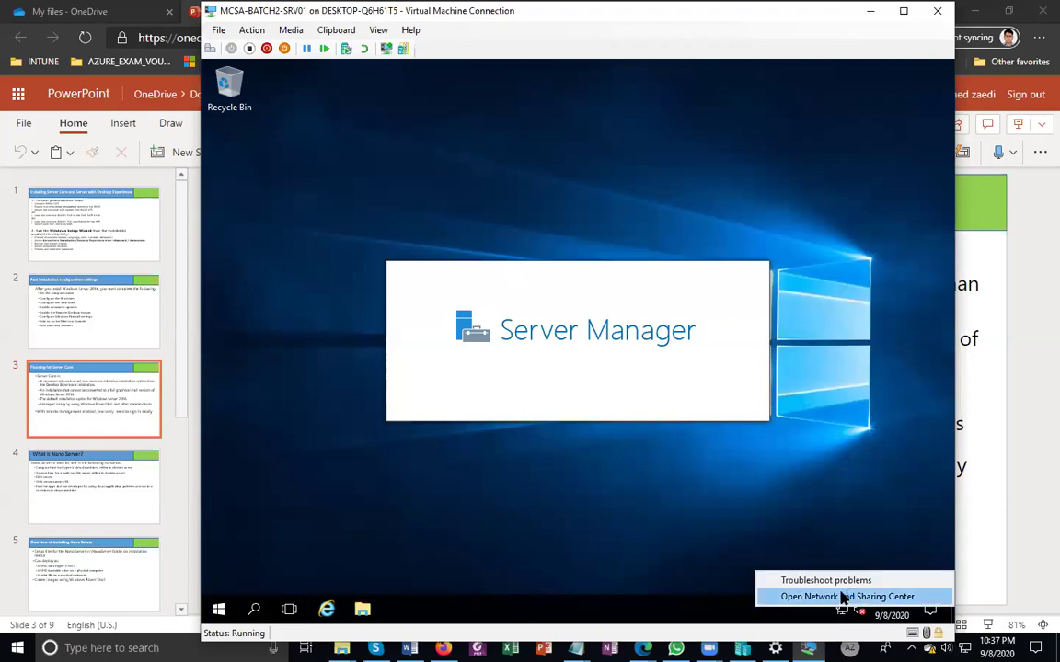
pyautogui.click(844, 596)
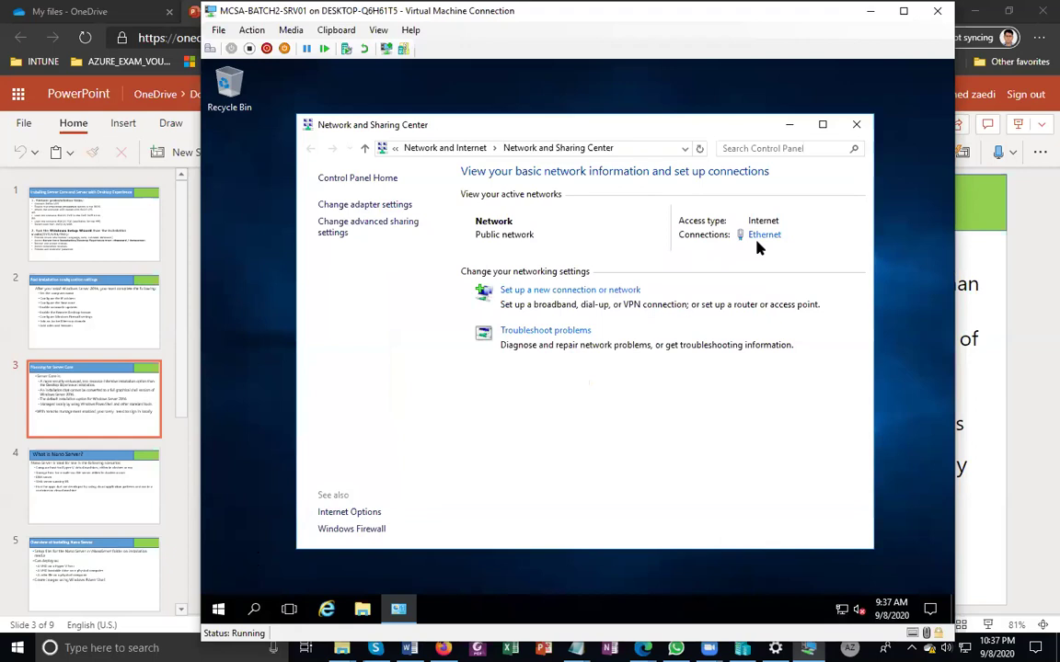
# Review the Ethernet adapter's IPv4 properties without changing anything
pyautogui.click(765, 236)
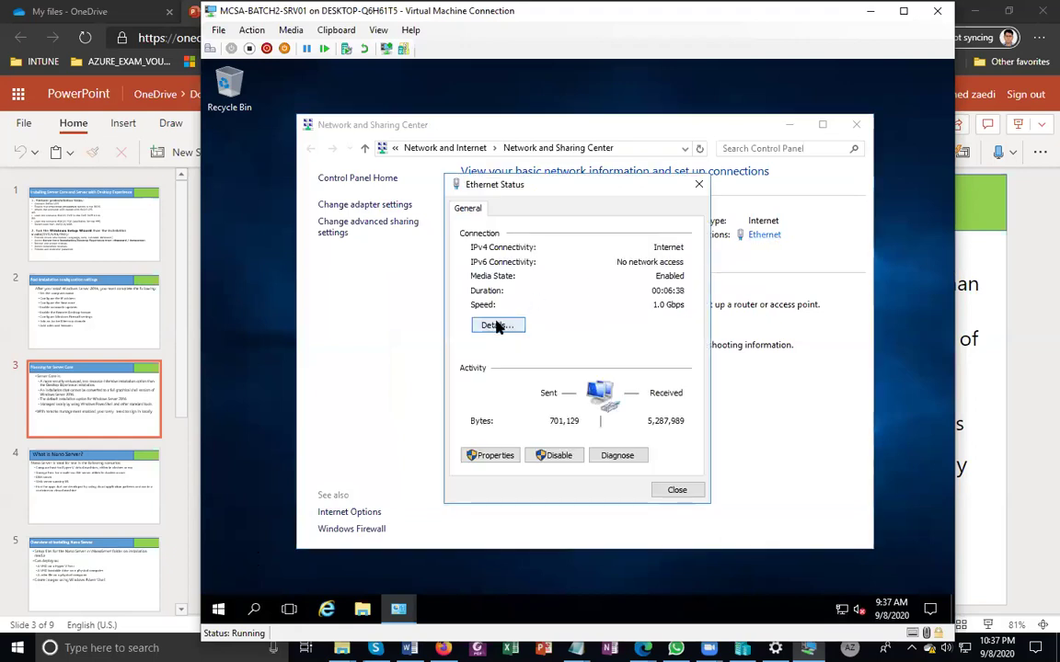
pyautogui.click(479, 455)
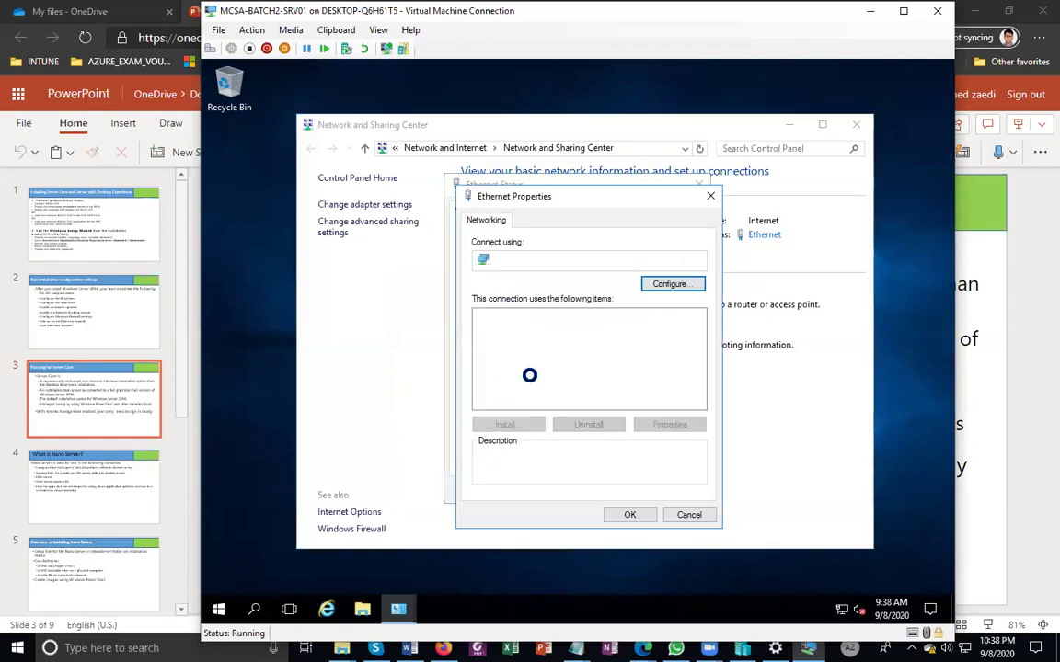
pyautogui.doubleClick(594, 357)
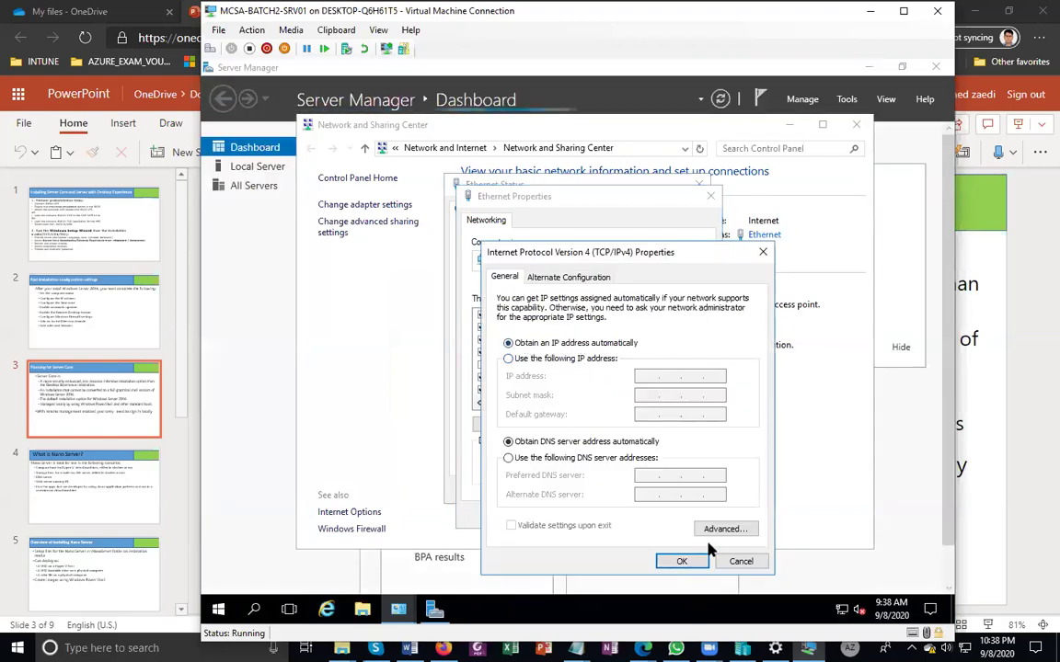
pyautogui.click(740, 561)
pyautogui.click(689, 517)
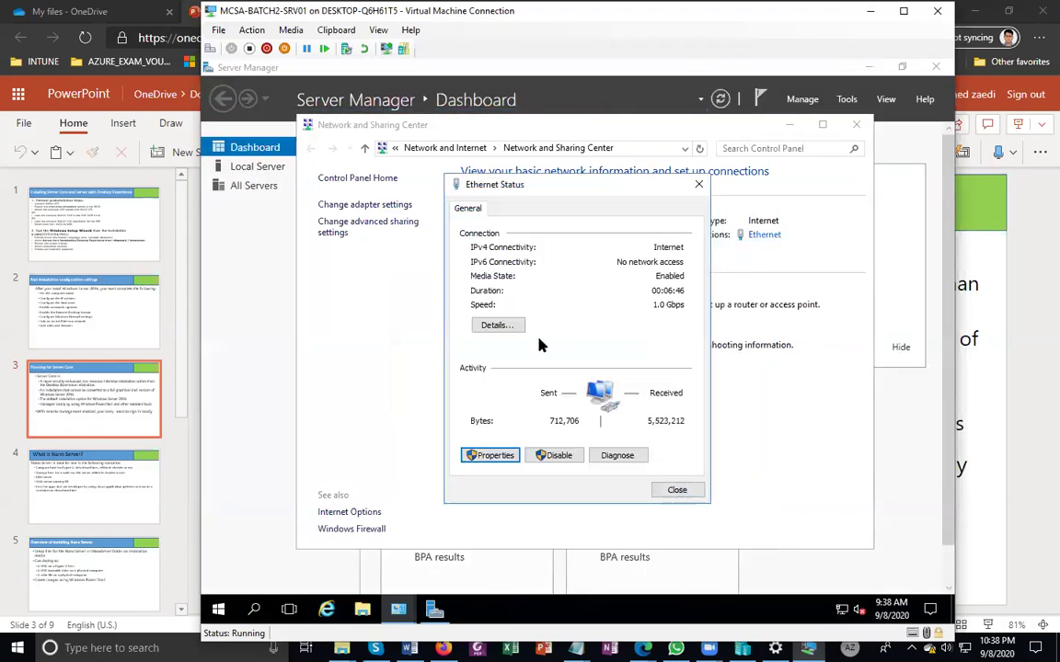
# Confirm the DHCP address 192.168.88.243 in the connection details, then glance at Windows Firewall
pyautogui.click(510, 329)
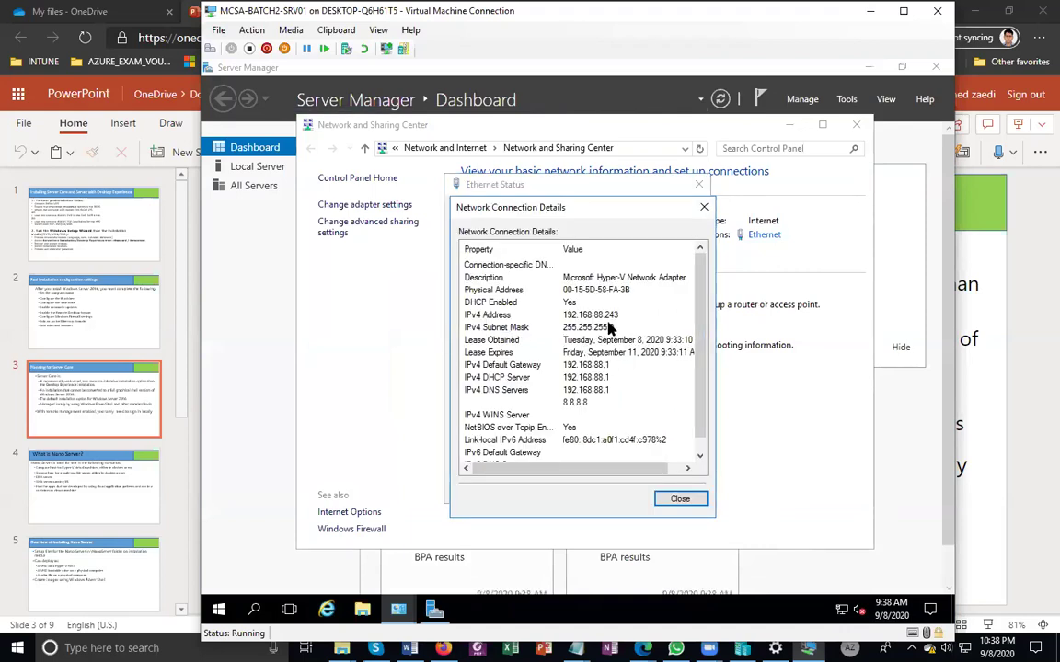
pyautogui.click(554, 315)
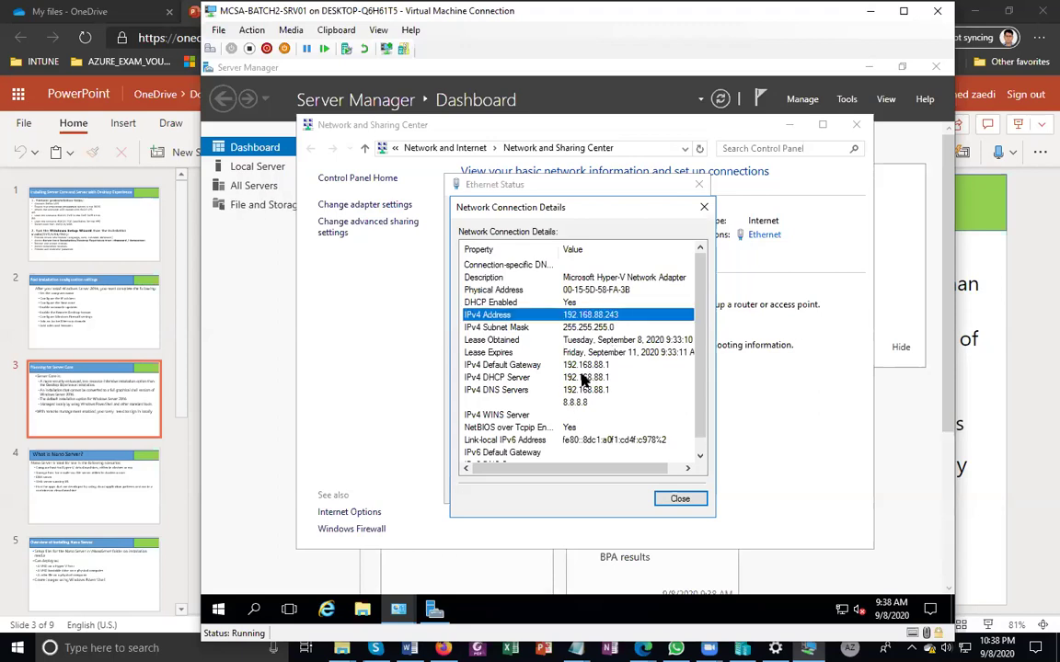
pyautogui.click(680, 498)
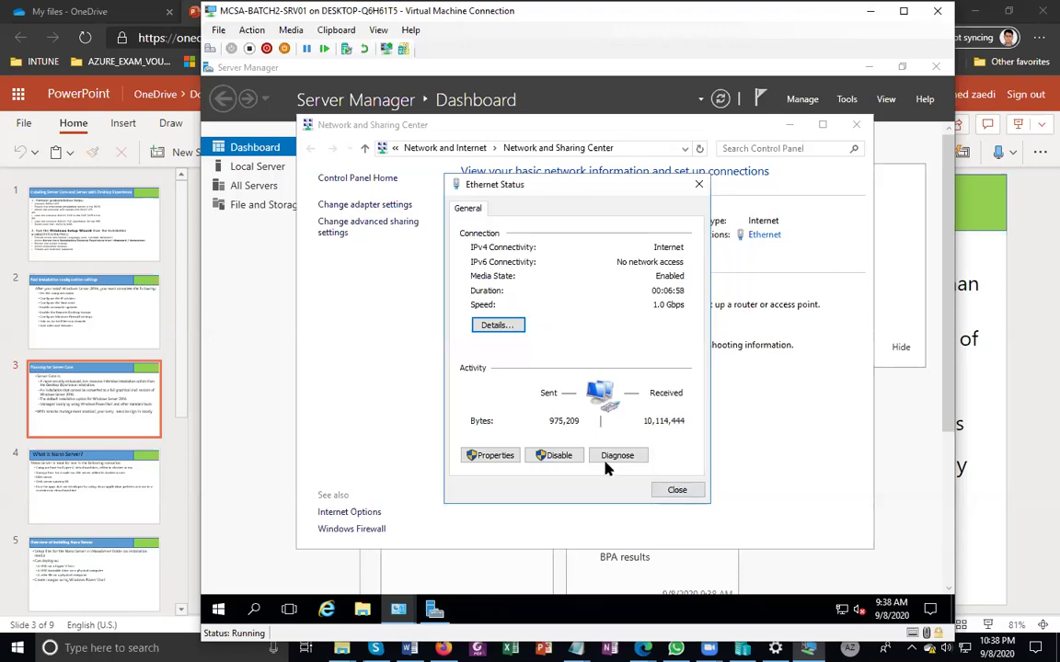
pyautogui.click(686, 492)
pyautogui.click(368, 530)
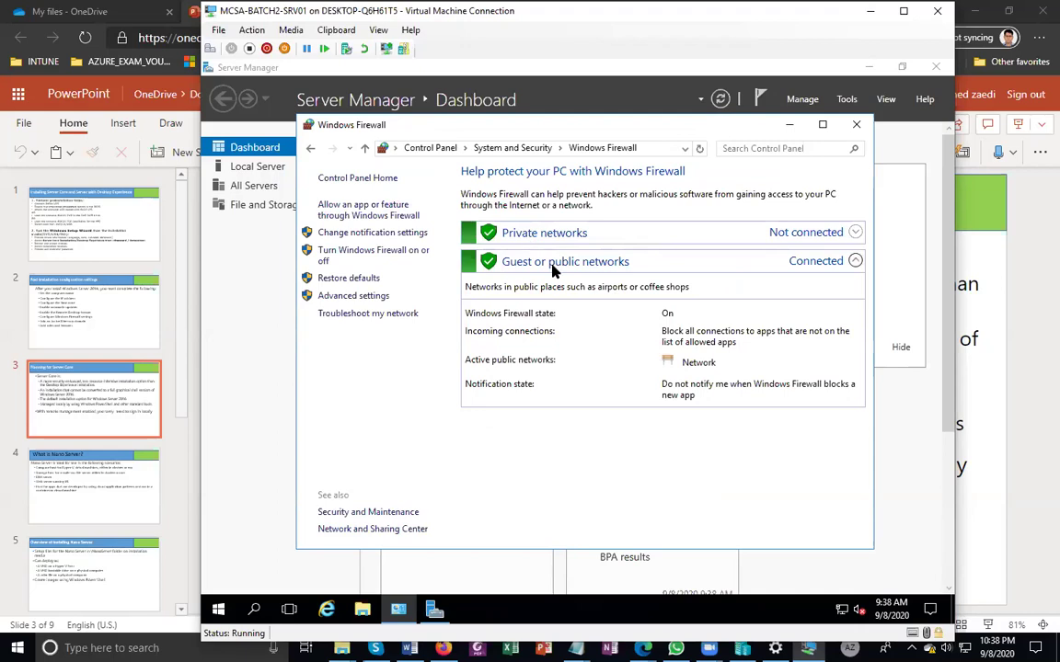
pyautogui.click(856, 124)
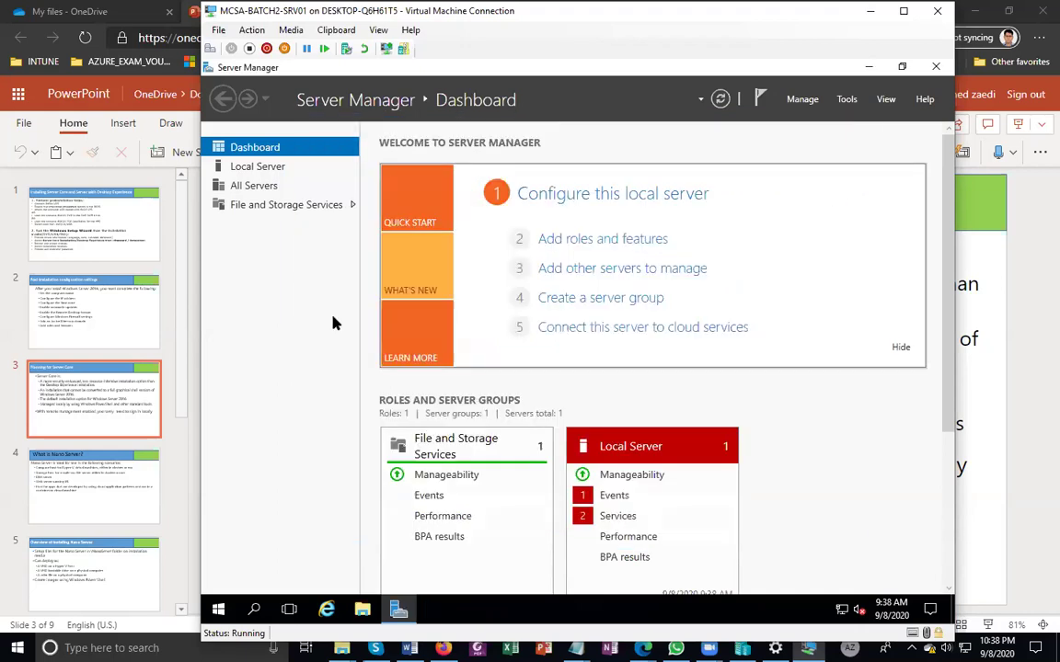
# Switch from Local Server back to the Server Manager dashboard and look through it
pyautogui.click(272, 168)
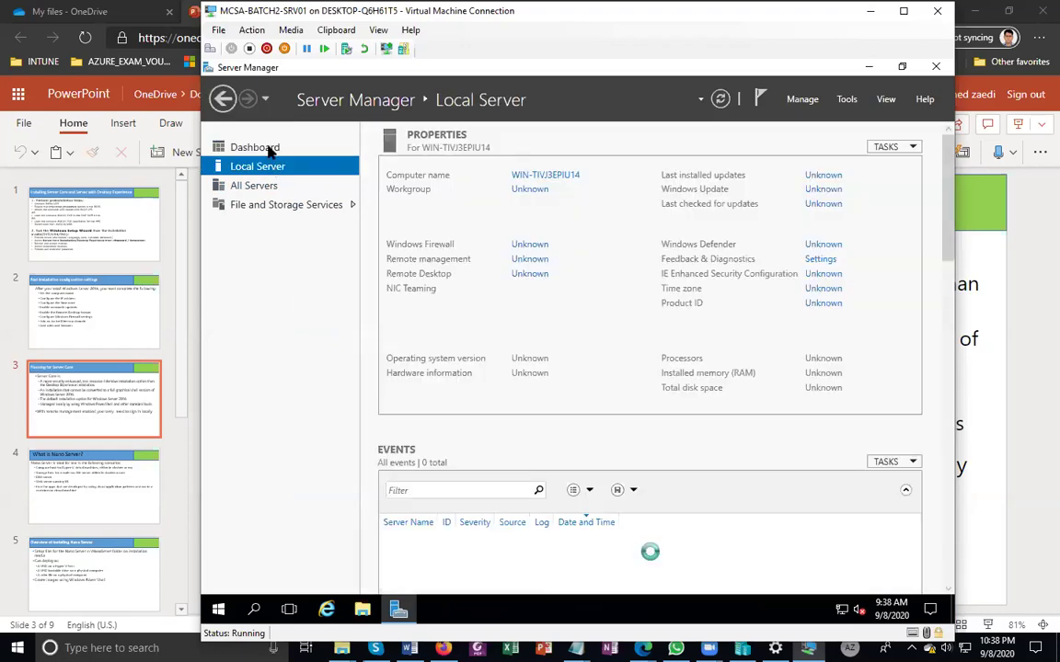
pyautogui.click(266, 149)
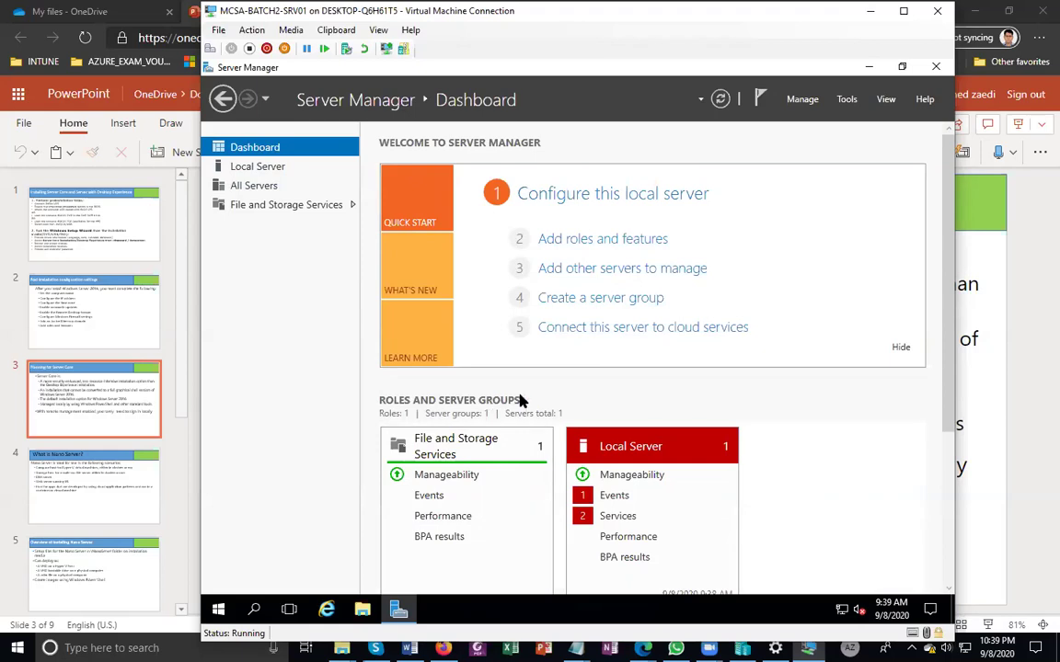
pyautogui.scroll(-2, 521, 401)
pyautogui.scroll(-2, 525, 402)
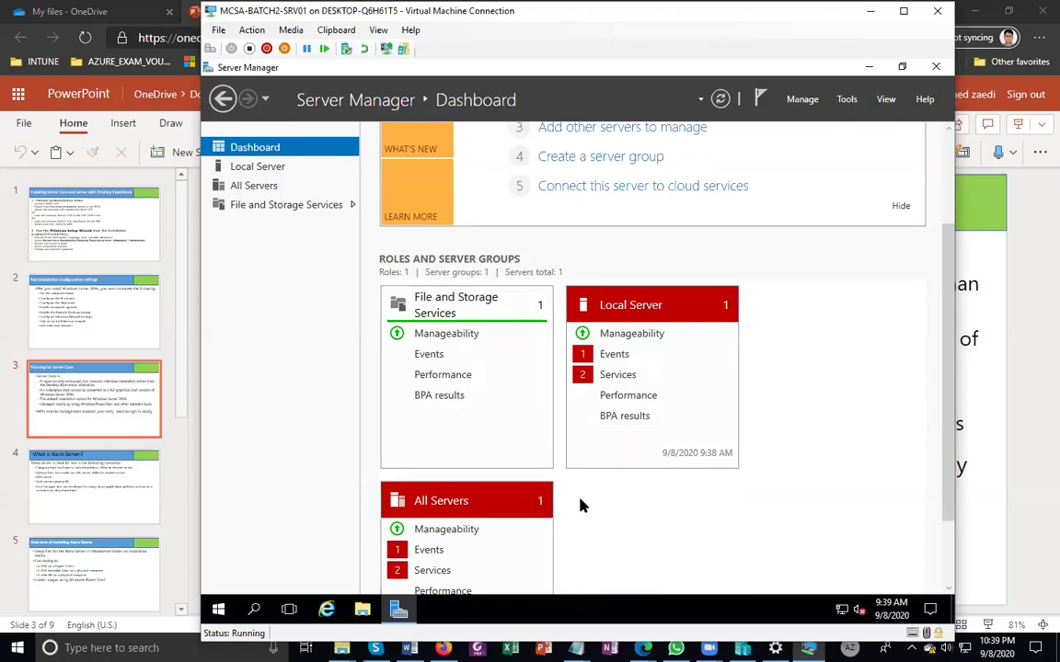
pyautogui.scroll(-3, 580, 504)
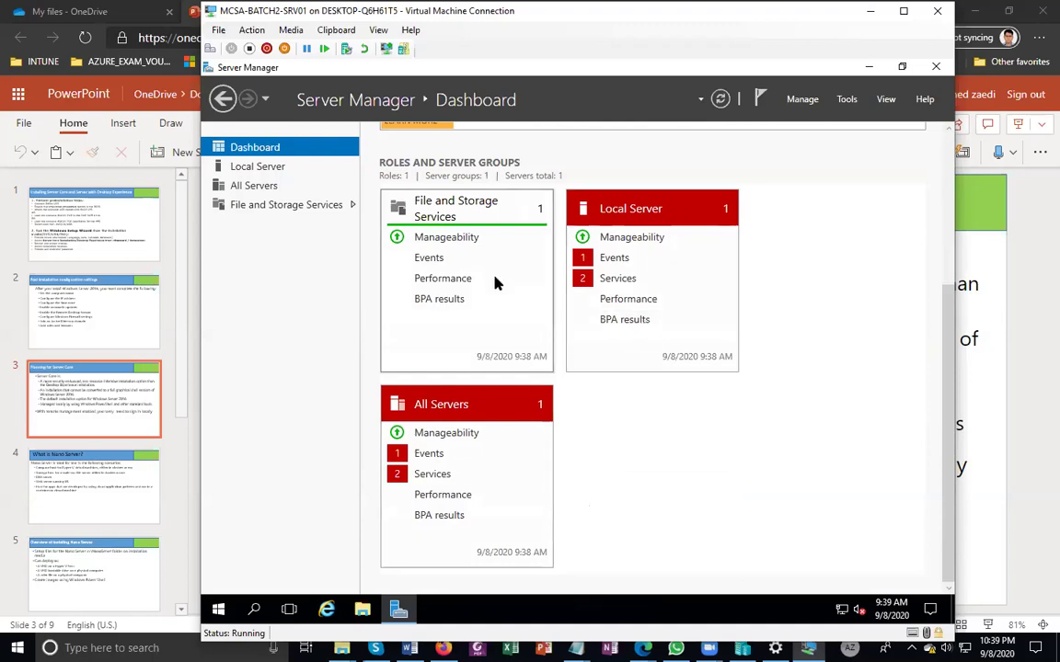
pyautogui.scroll(3, 494, 282)
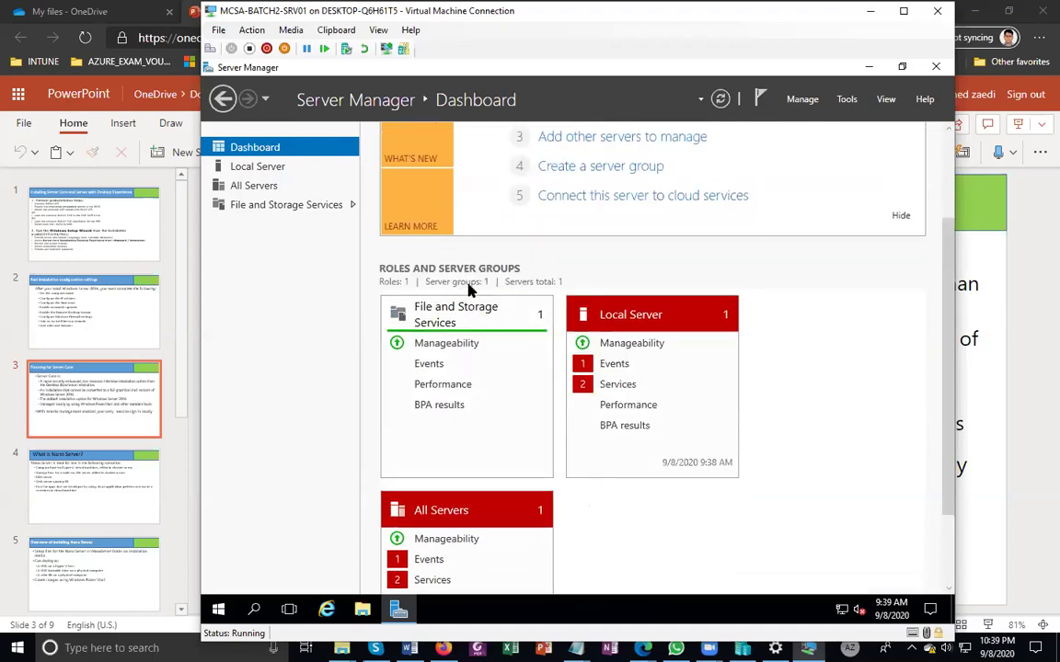
pyautogui.scroll(1, 668, 272)
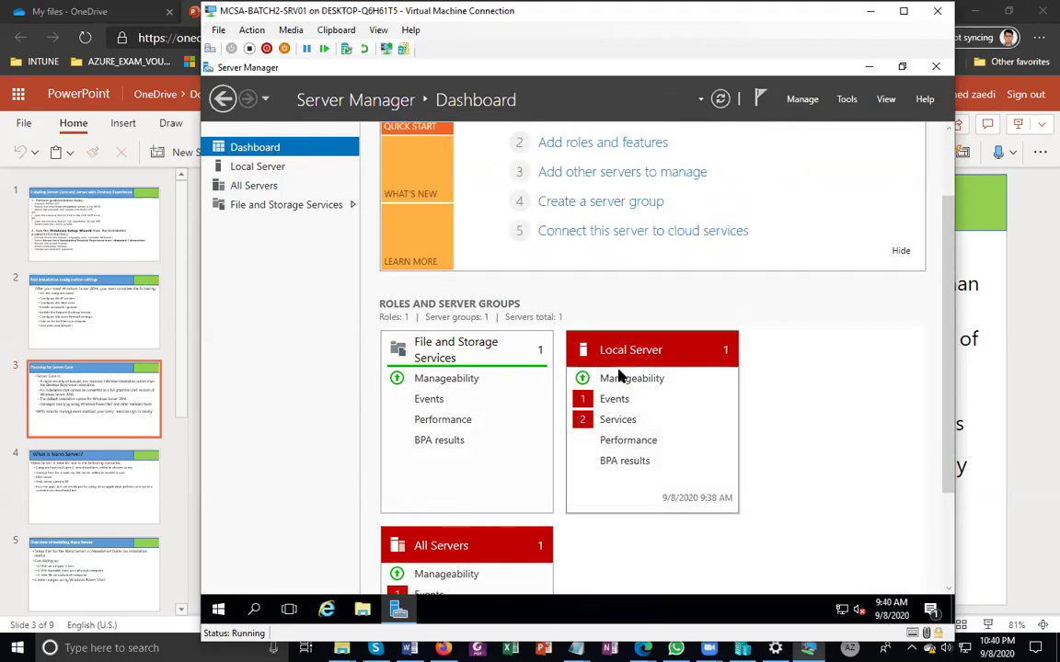
# Browse the What's New and Learn More tiles, then open Local Server properties
pyautogui.click(425, 176)
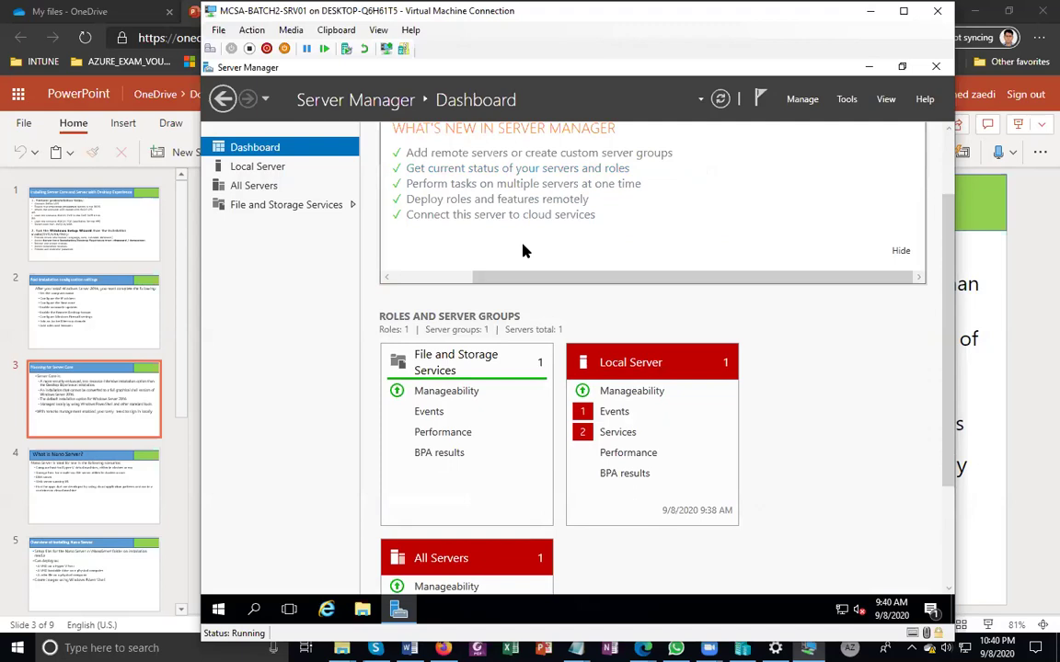
pyautogui.scroll(2, 937, 192)
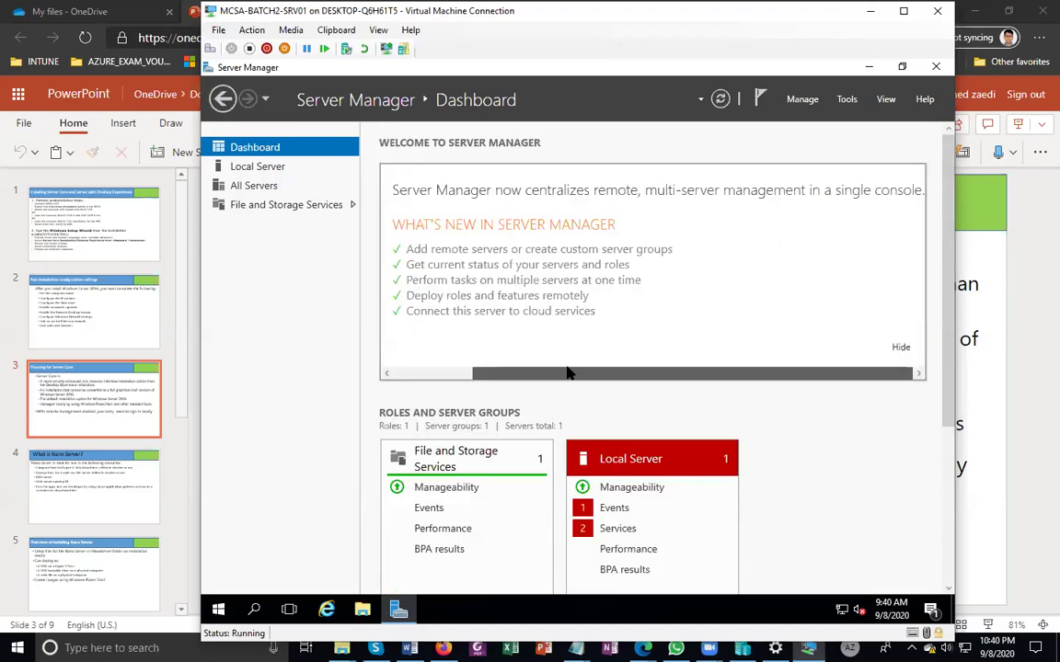
pyautogui.moveTo(568, 371); pyautogui.dragTo(461, 379)
pyautogui.click(424, 344)
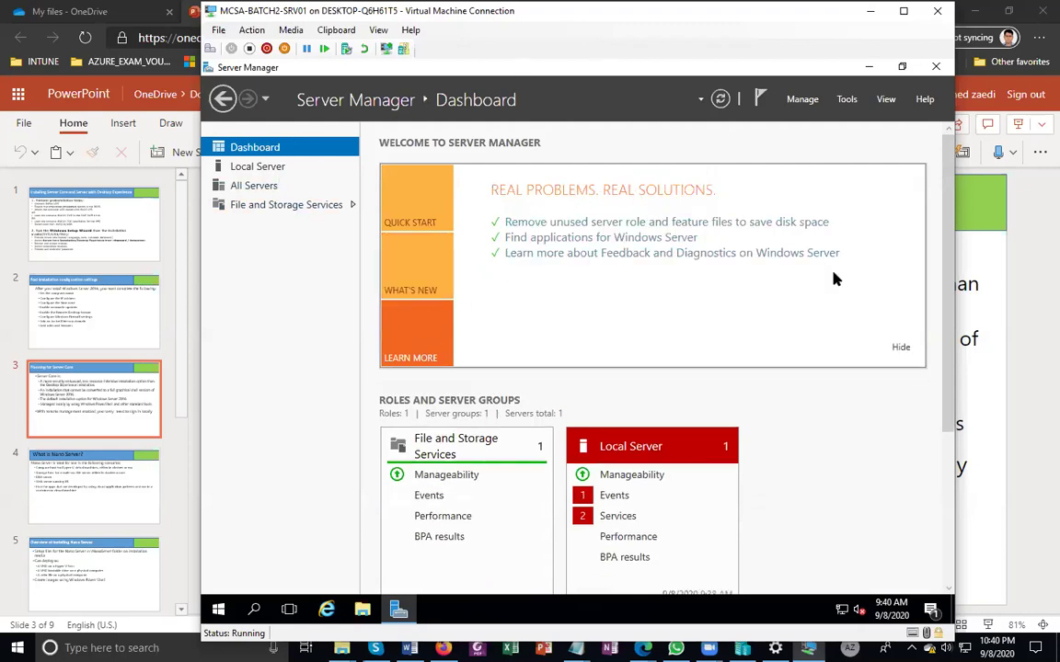
pyautogui.click(260, 171)
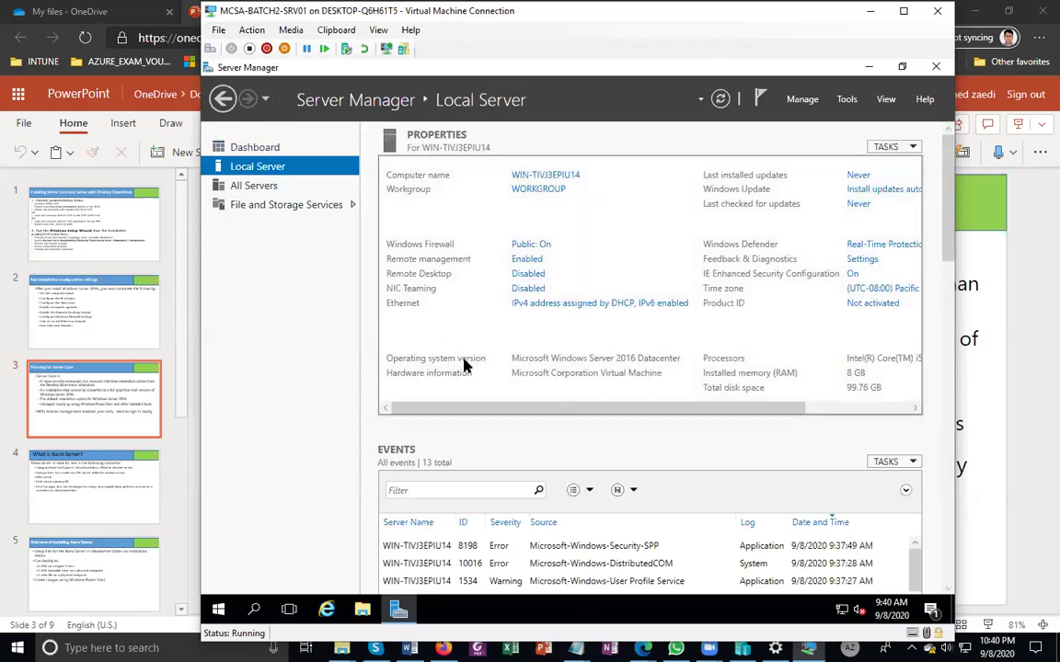
# Open the Ethernet adapter's IPv4 properties from Network Connections
pyautogui.click(543, 307)
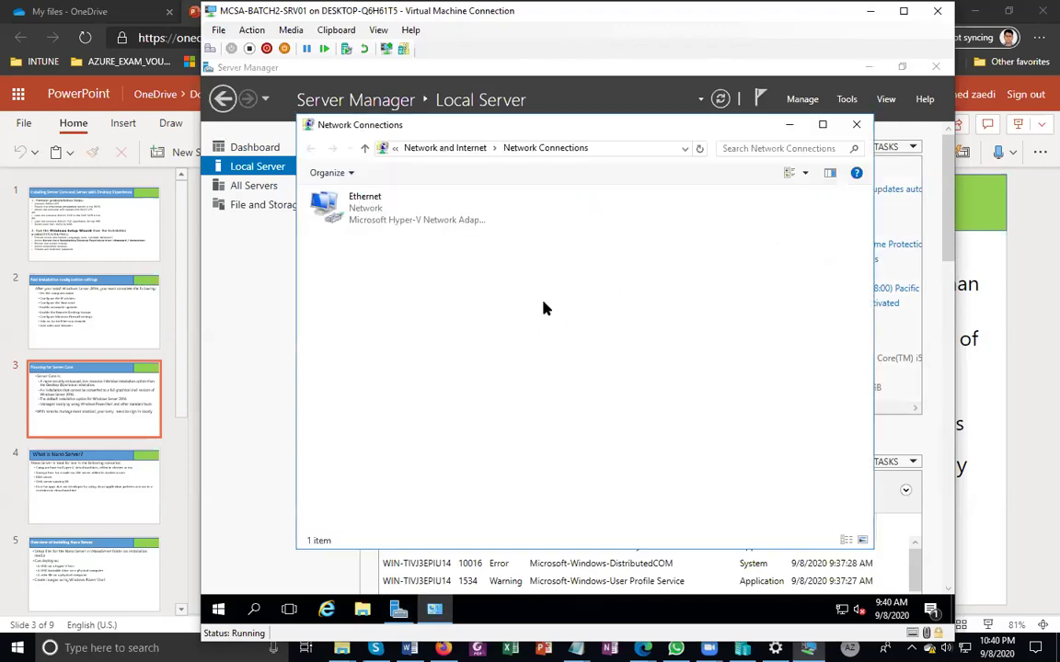
pyautogui.rightClick(358, 206)
pyautogui.click(456, 345)
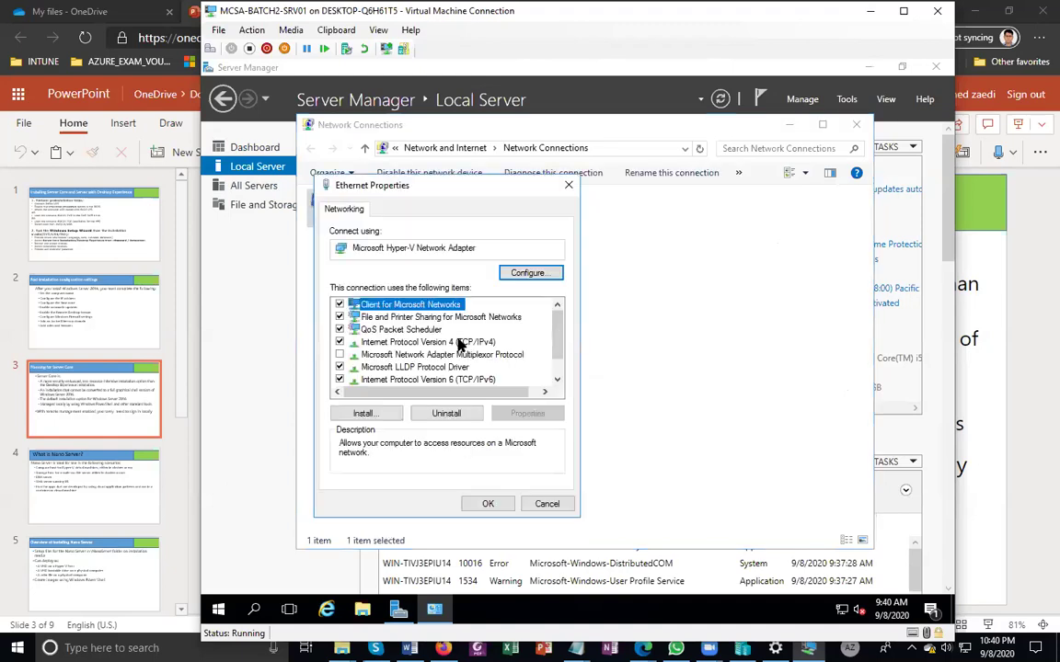
pyautogui.press('Down')
pyautogui.press('Down')
pyautogui.press('Down')
pyautogui.press('Down')
pyautogui.press('Down')
pyautogui.press('Down')
pyautogui.press('space')
pyautogui.doubleClick(433, 341)
# Set static IP 192.168.88.243, mask 255.255.255.0, gateway 192.168.88.1, DNS 192.168.88.243 and 8.8.8.8
pyautogui.click(427, 348)
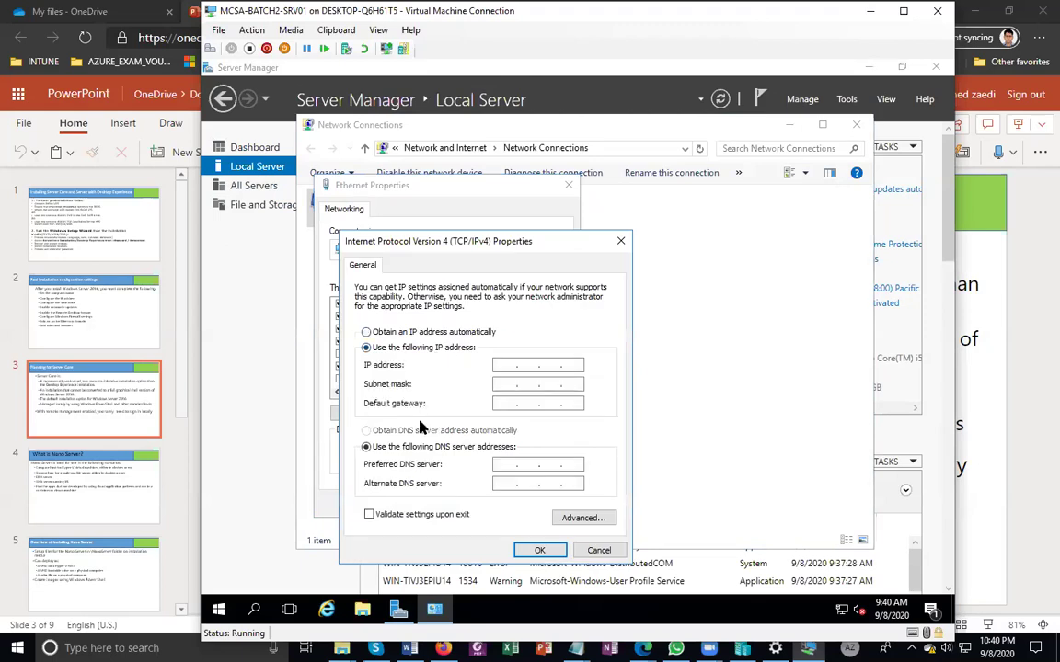
pyautogui.write('192 . 168')
pyautogui.click(505, 382)
pyautogui.click(515, 404)
pyautogui.write('192 . 168 . ')
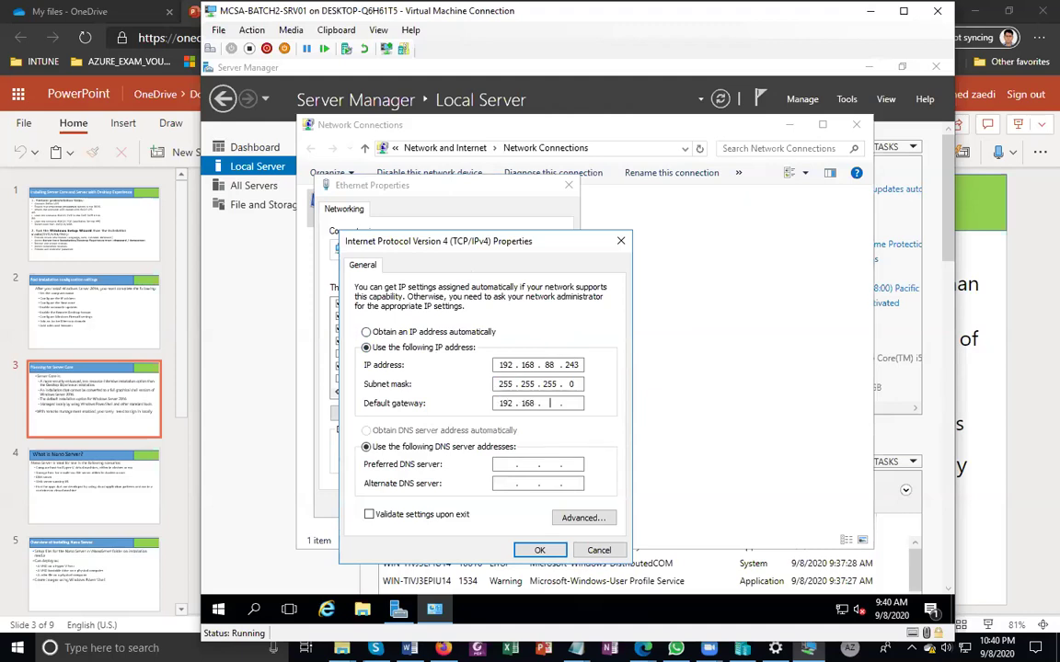
pyautogui.write('88 . 1')
pyautogui.click(501, 465)
pyautogui.write('192 . 168')
pyautogui.write('43')
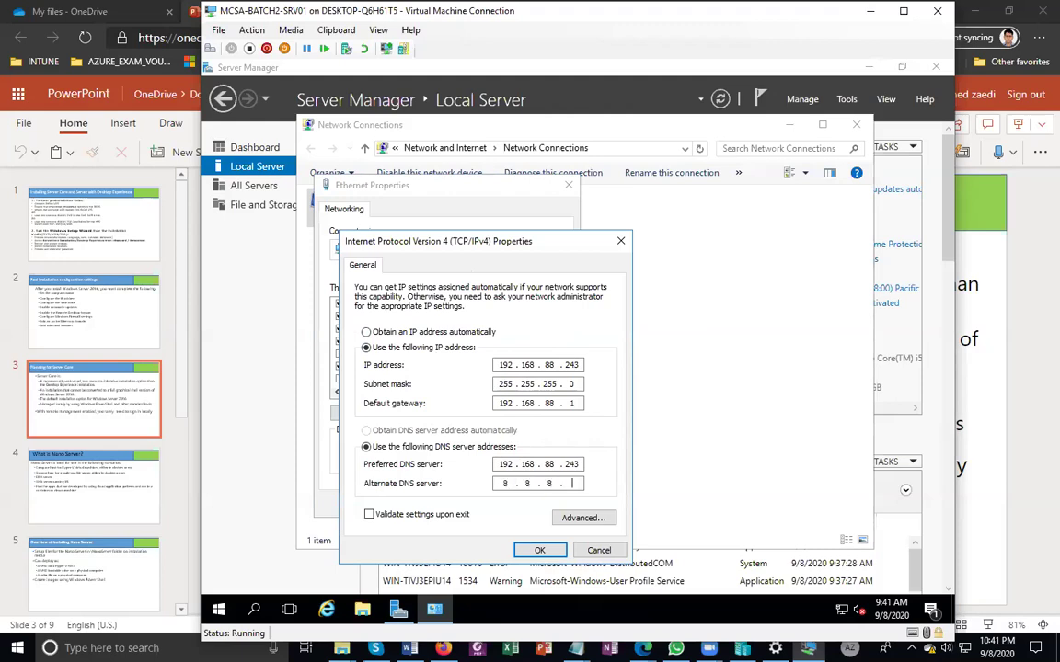
pyautogui.click(542, 549)
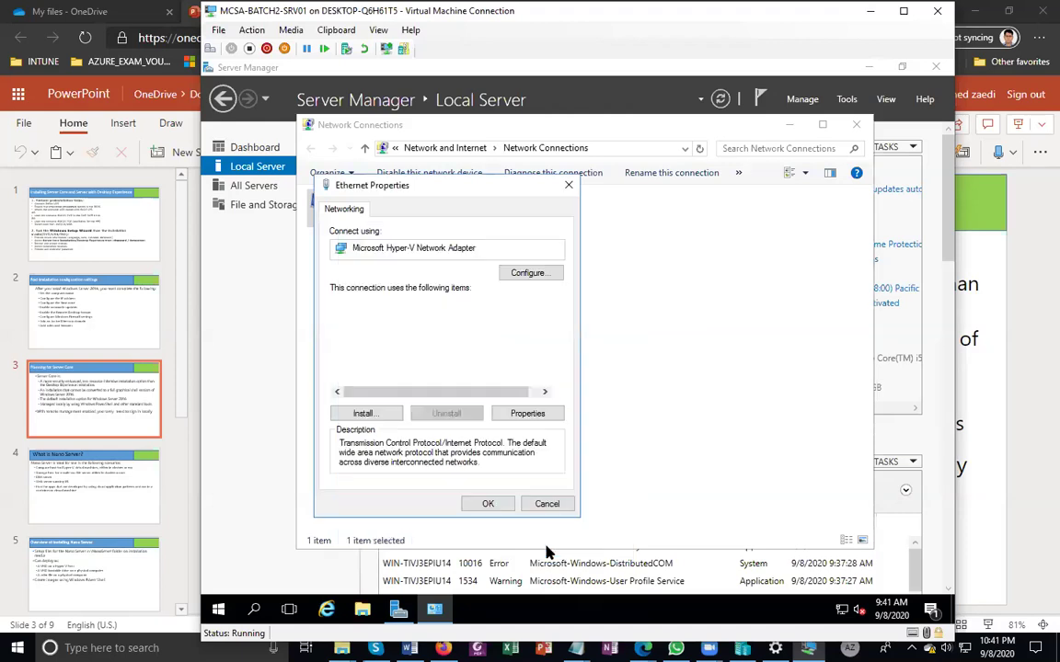
pyautogui.click(493, 506)
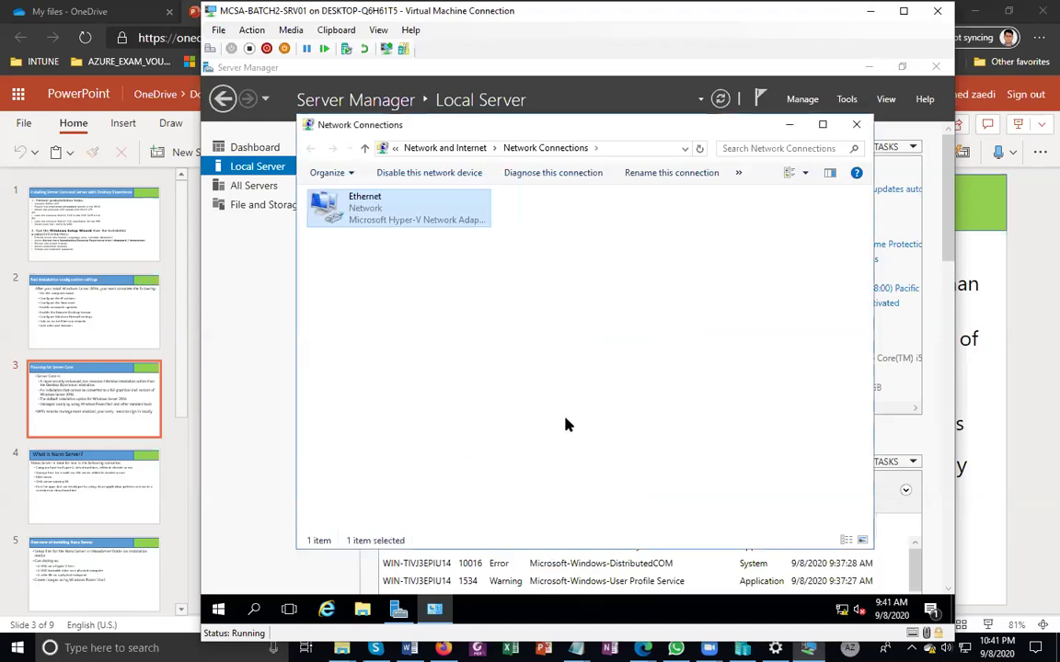
# Close the Network Connections window
pyautogui.rightClick(504, 357)
pyautogui.click(710, 209)
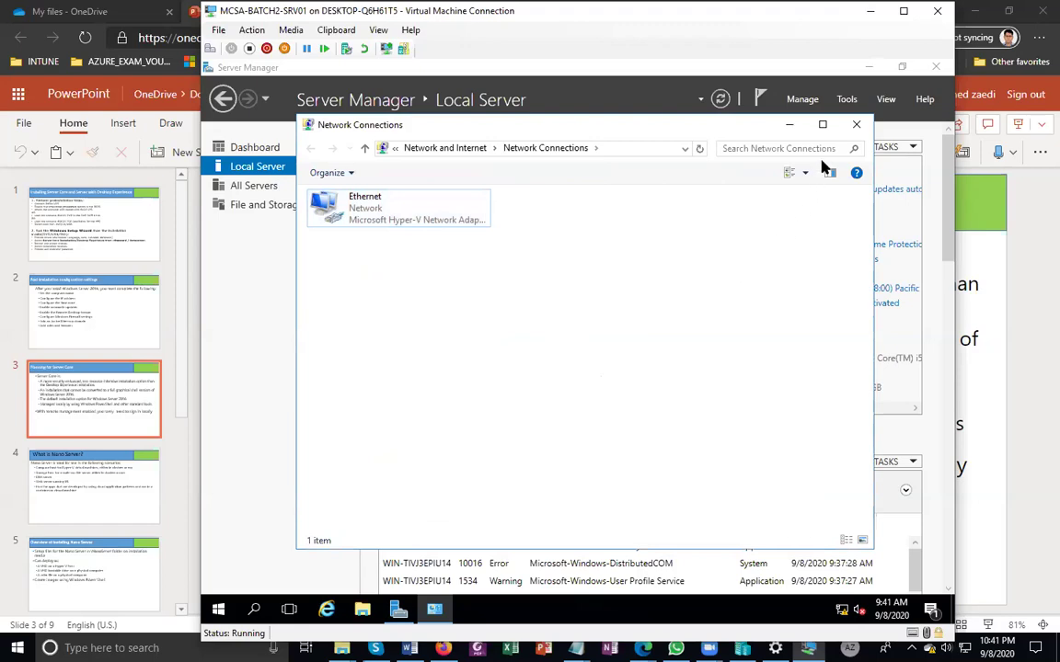
pyautogui.click(854, 127)
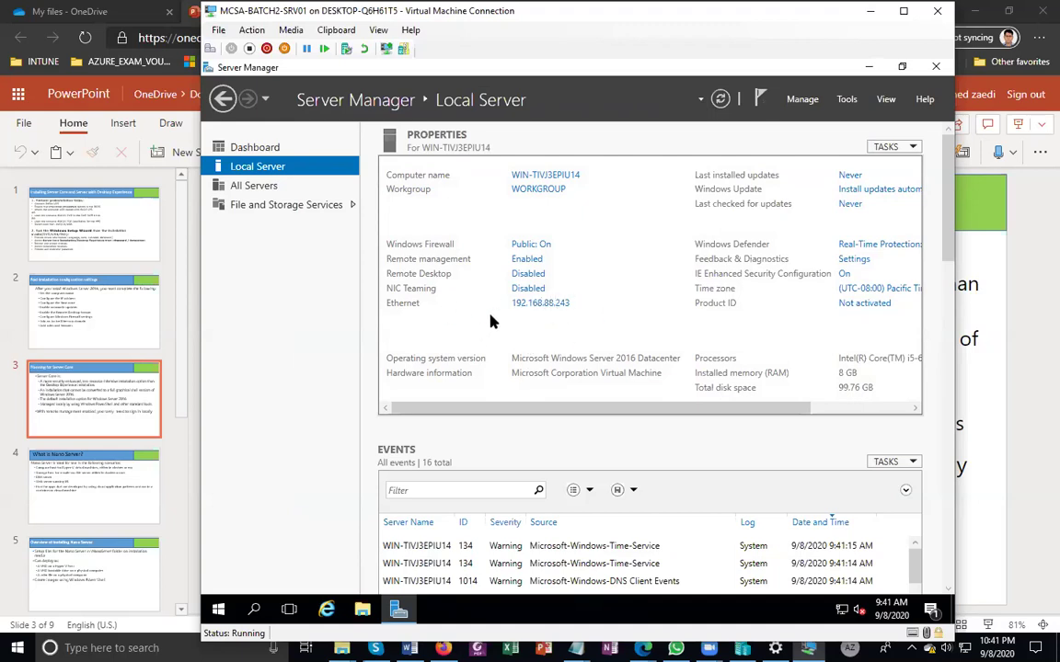
# Review the firewall on/off settings and the inbound and outbound rules, then close the firewall windows
pyautogui.click(530, 275)
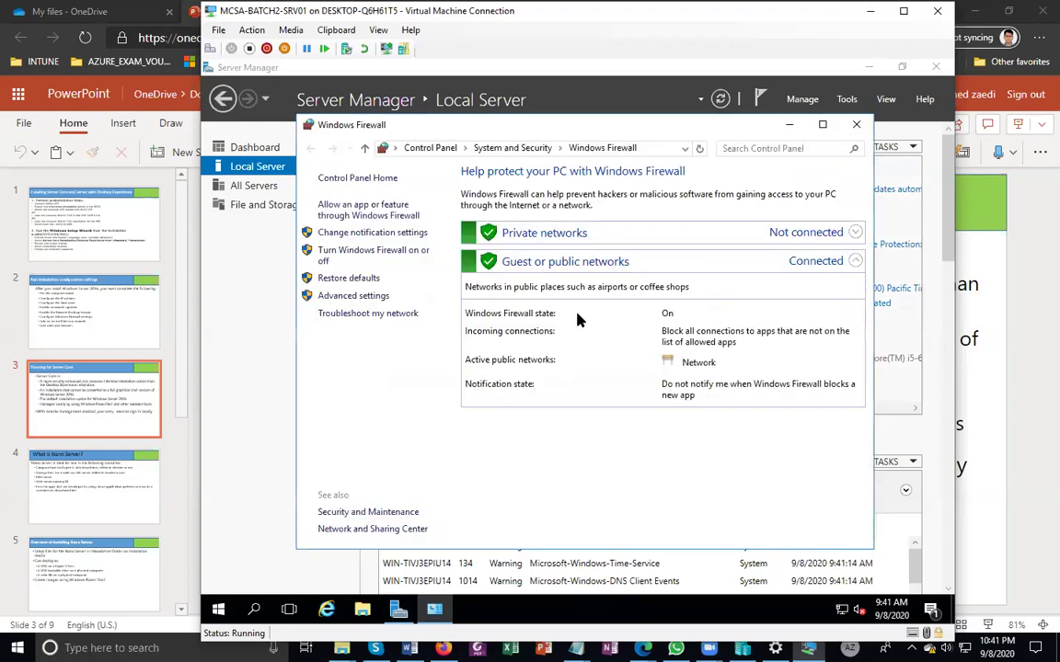
pyautogui.click(399, 260)
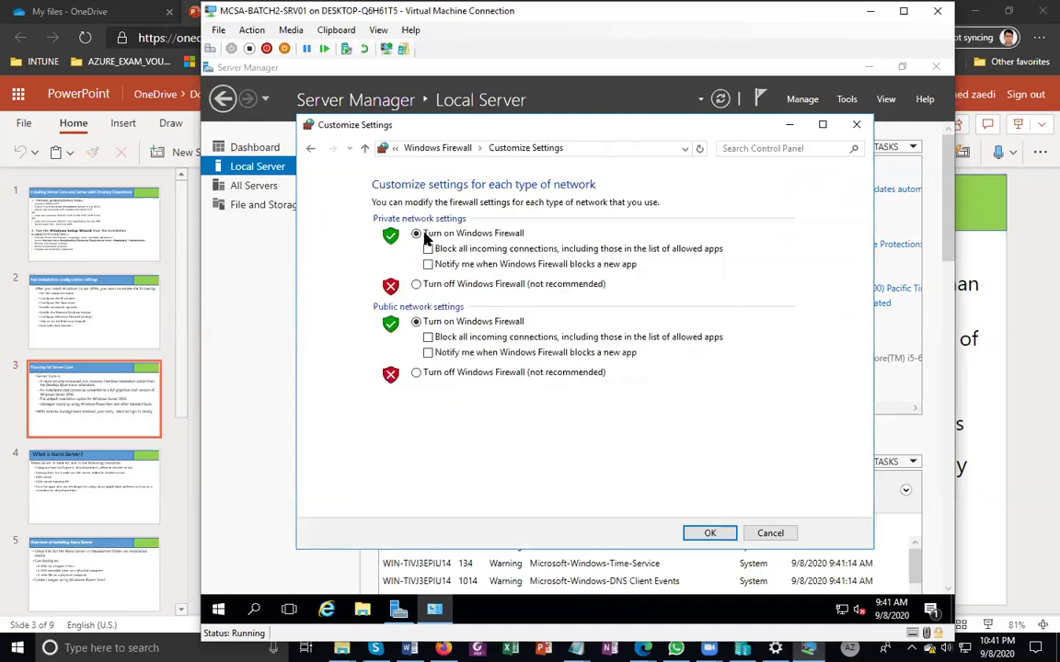
pyautogui.click(312, 149)
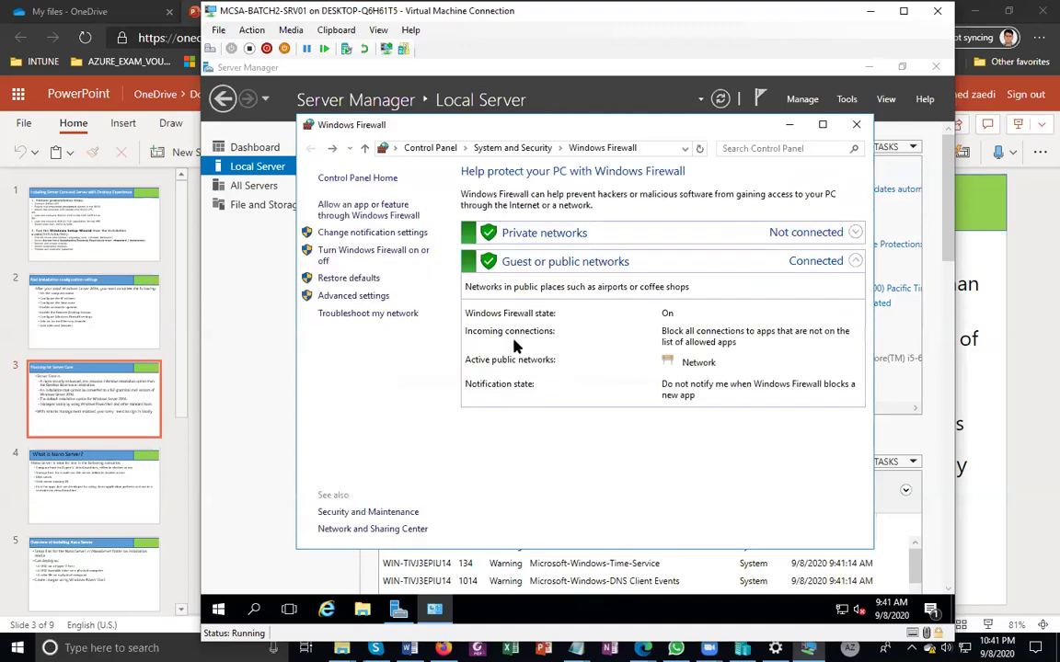
pyautogui.click(369, 299)
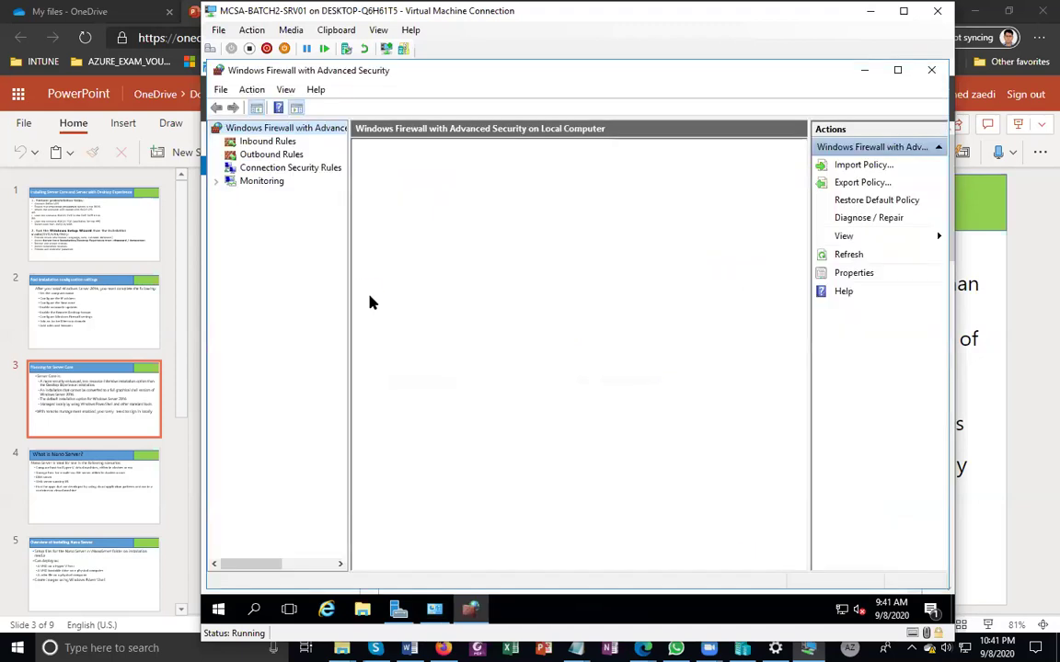
pyautogui.click(269, 142)
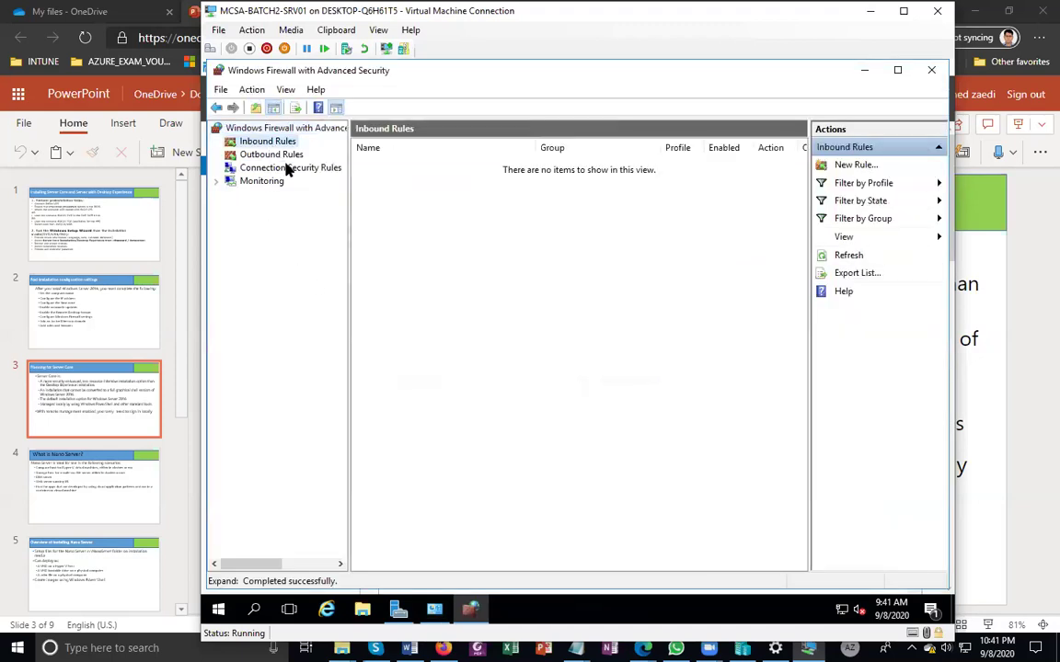
pyautogui.click(270, 154)
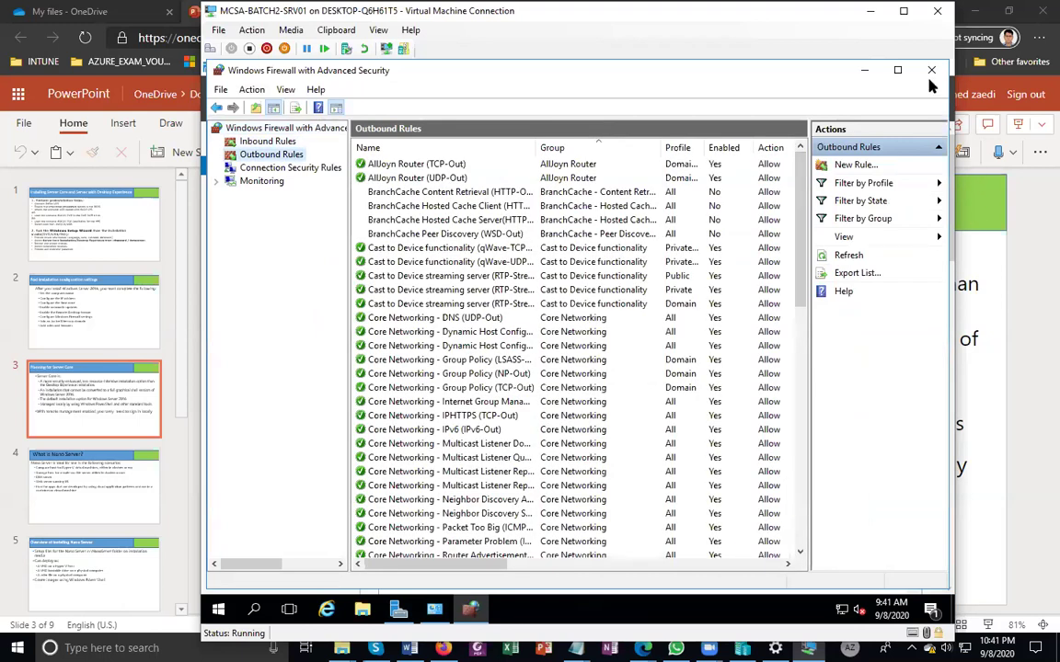
pyautogui.click(931, 70)
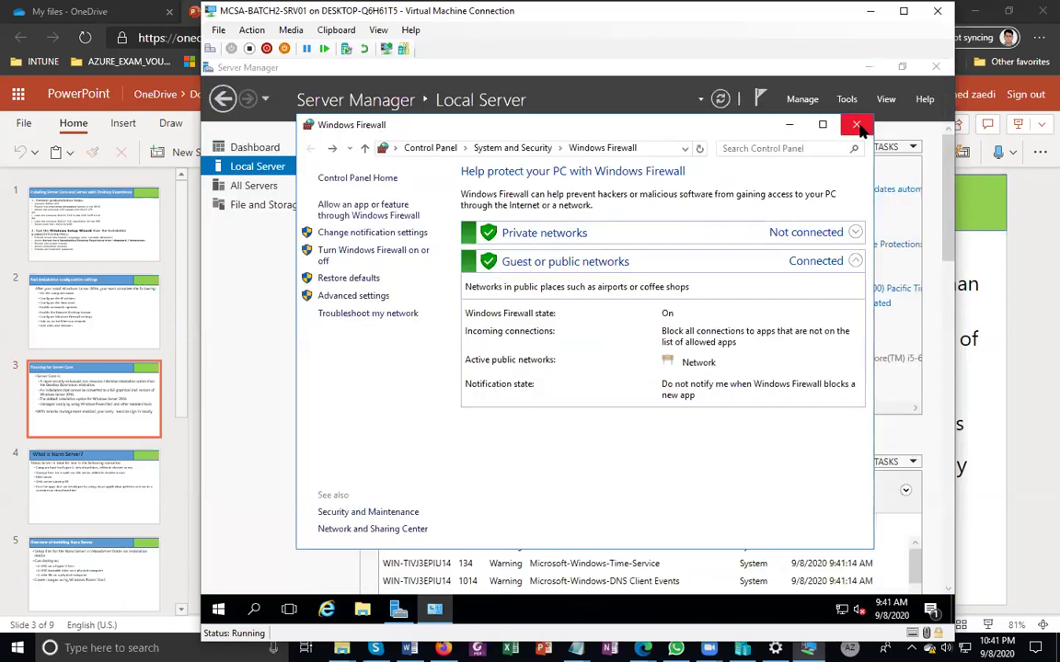
pyautogui.click(857, 124)
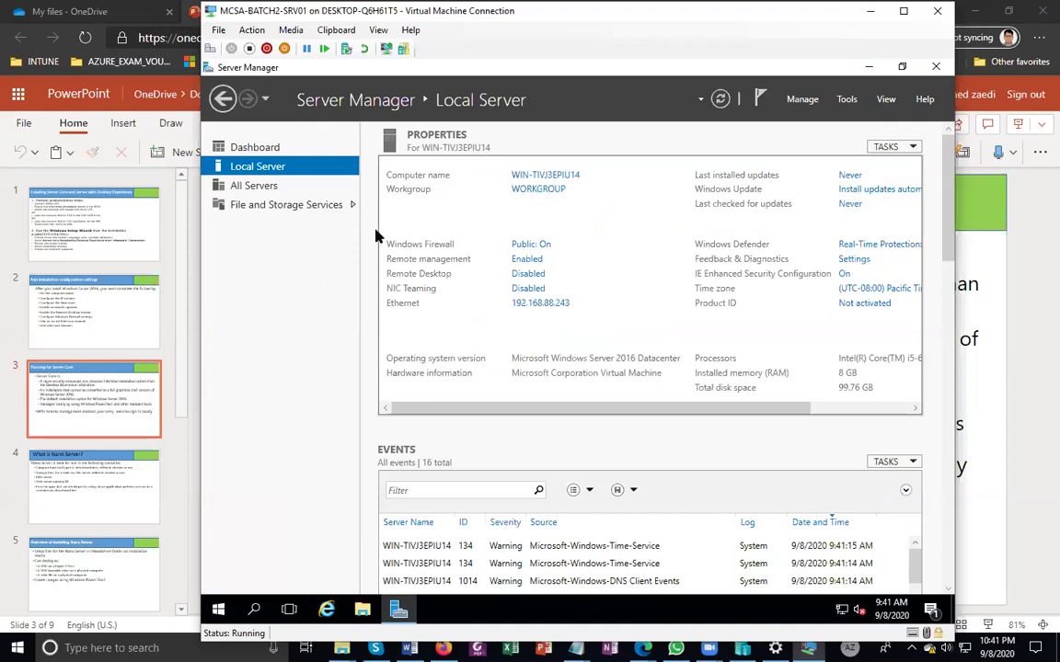
# Allow remote connections to this computer, accept the firewall notice, check the allowed users, and apply
pyautogui.click(530, 275)
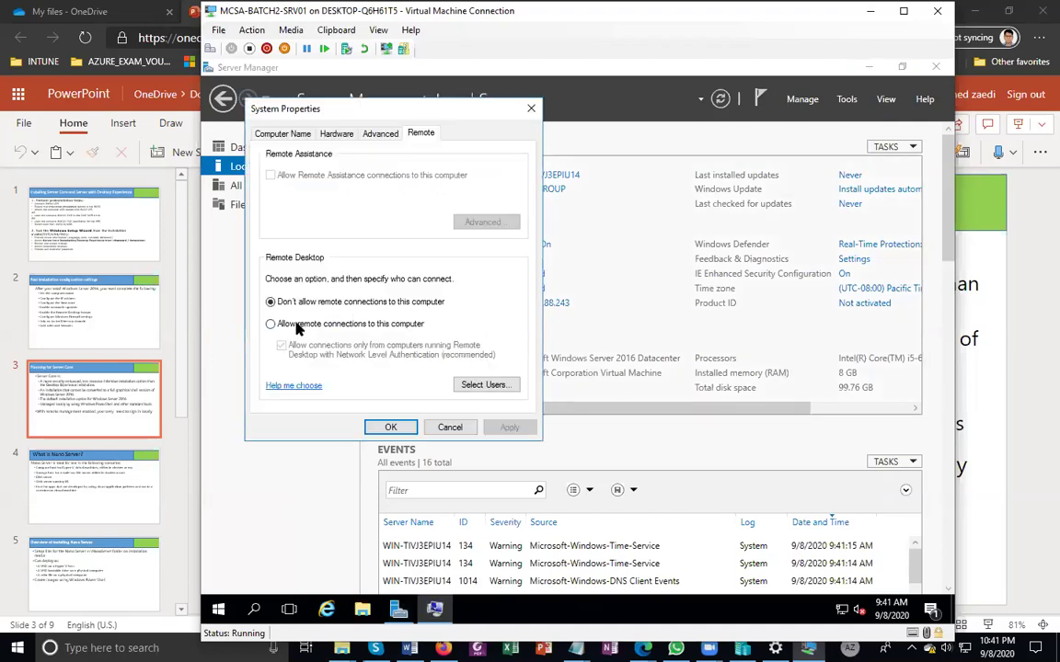
pyautogui.click(297, 326)
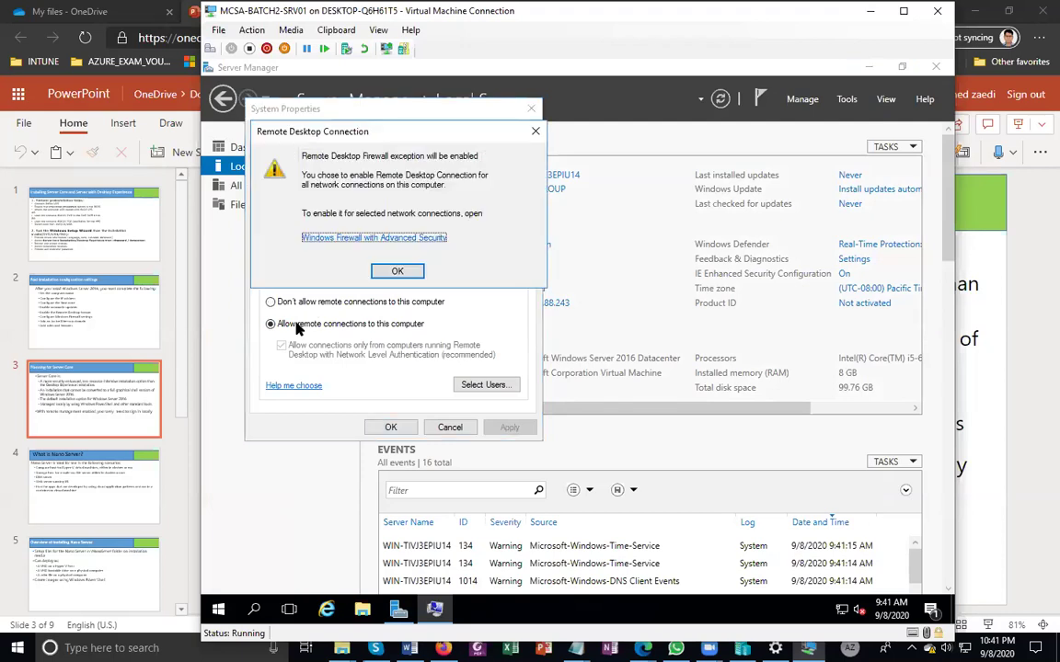
pyautogui.click(397, 271)
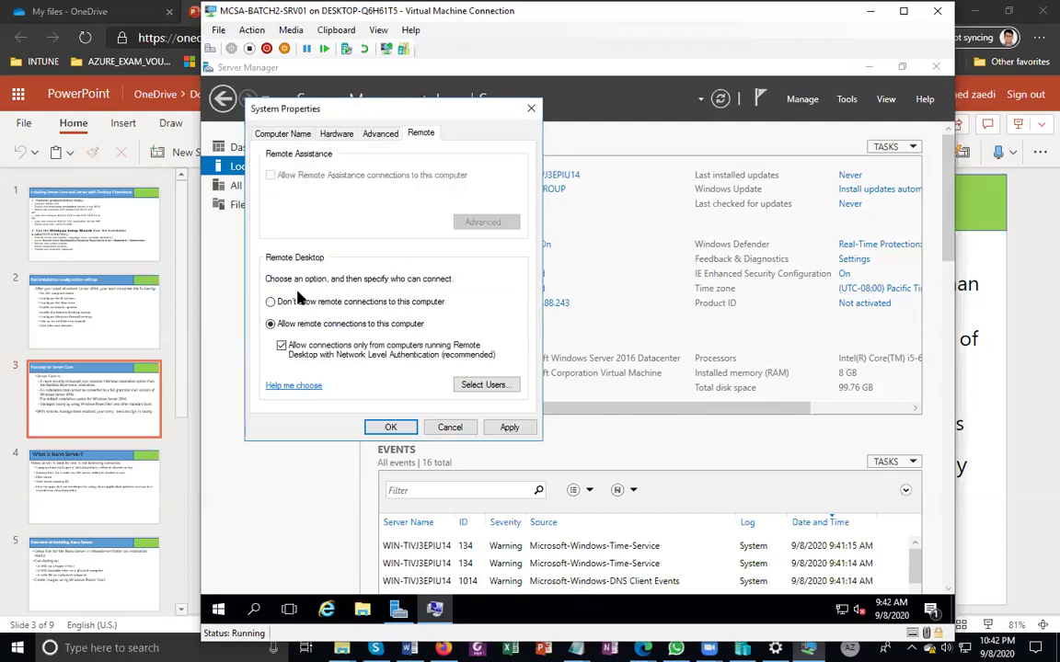
pyautogui.click(493, 384)
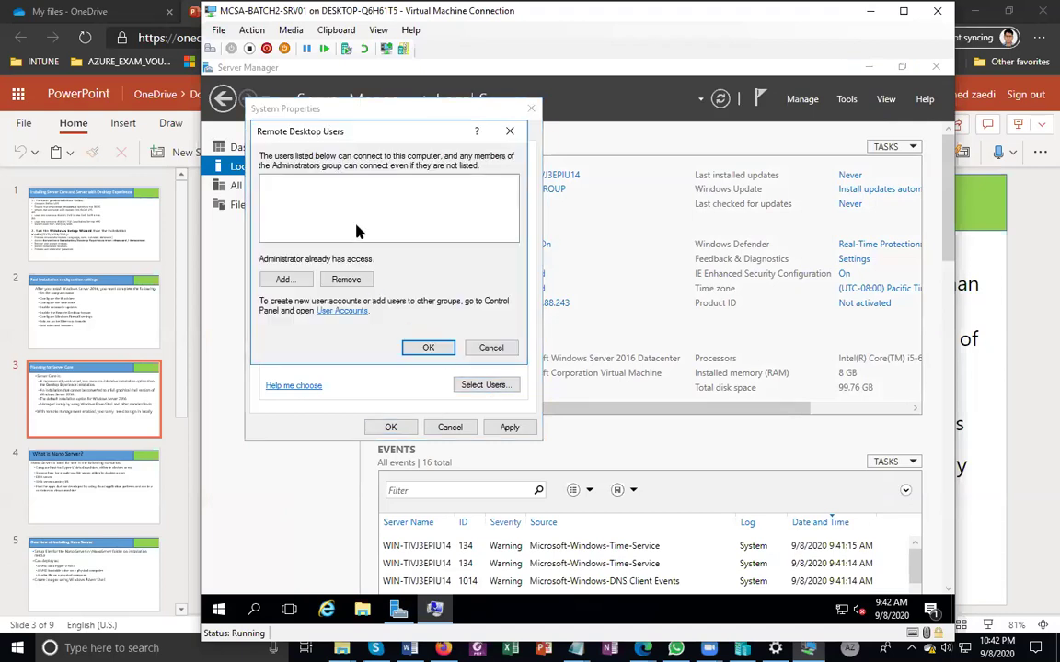
pyautogui.click(493, 348)
pyautogui.click(495, 428)
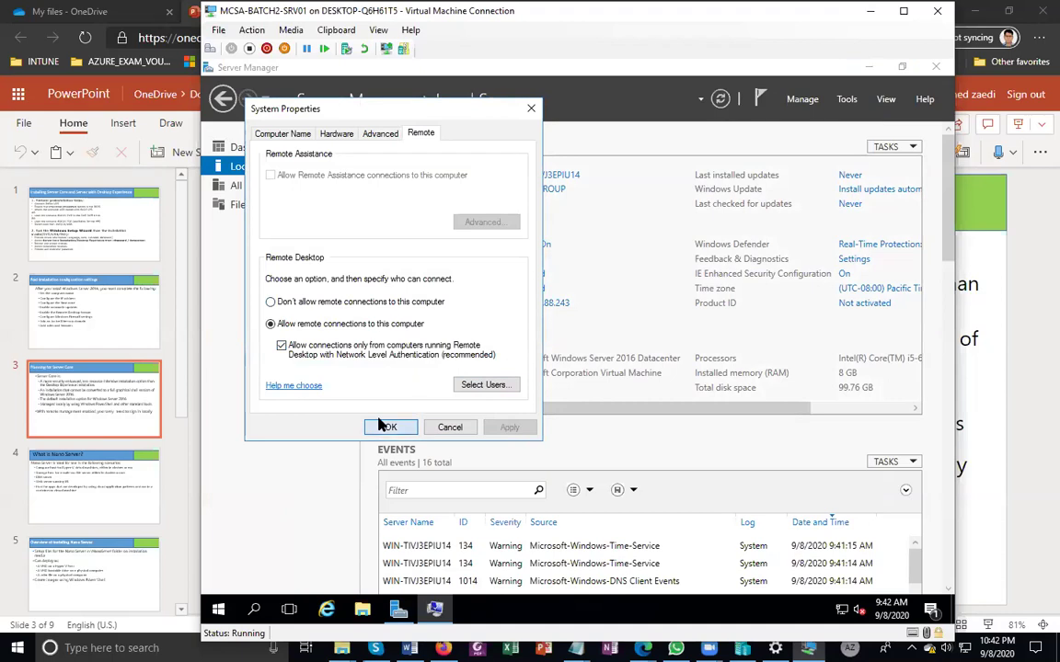
pyautogui.click(382, 426)
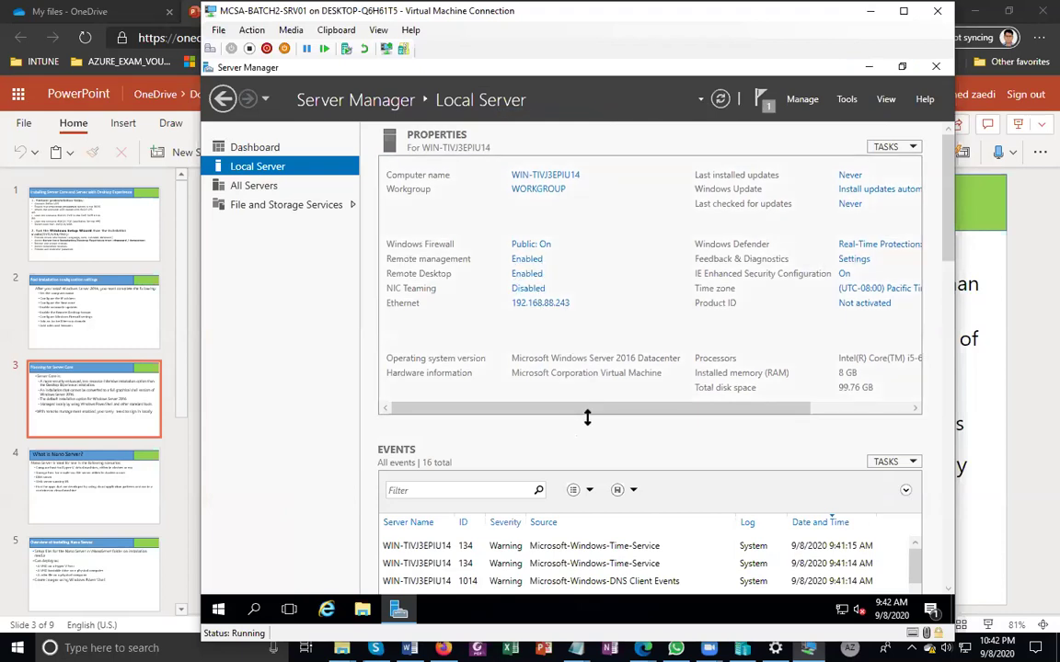
# Change the time zone to (UTC+06:00) Dhaka in the date and time settings
pyautogui.moveTo(610, 416); pyautogui.dragTo(783, 409)
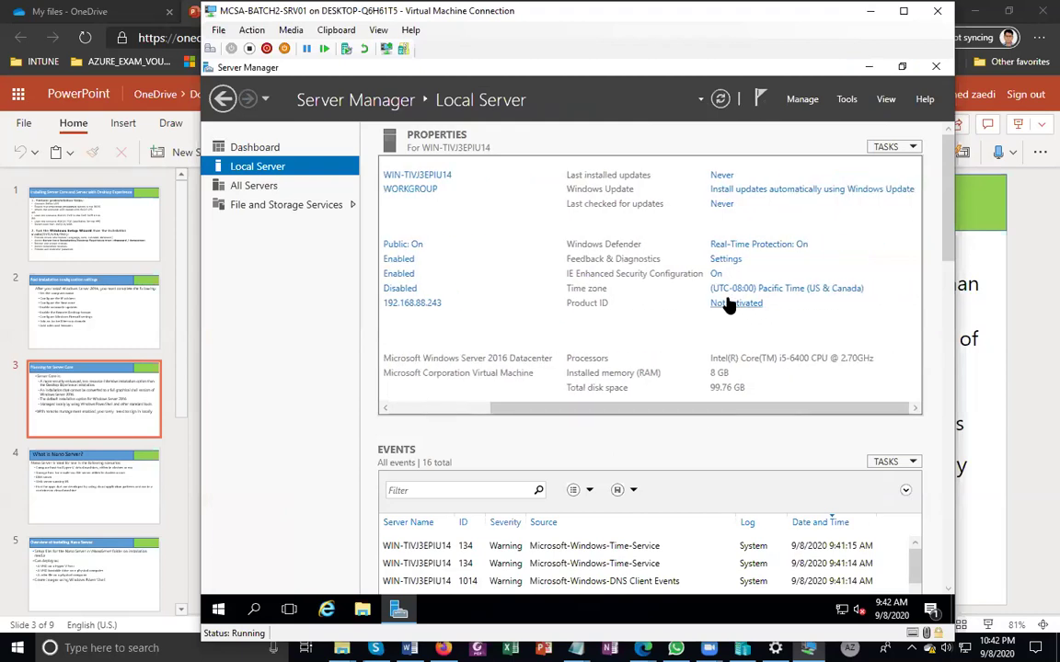
pyautogui.click(798, 291)
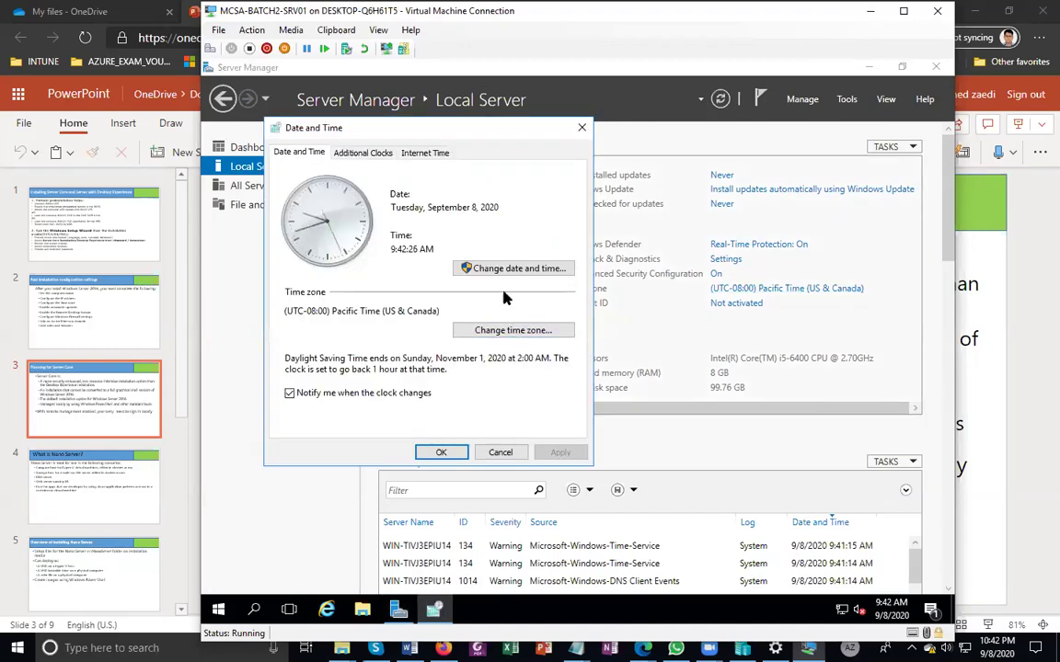
pyautogui.click(513, 331)
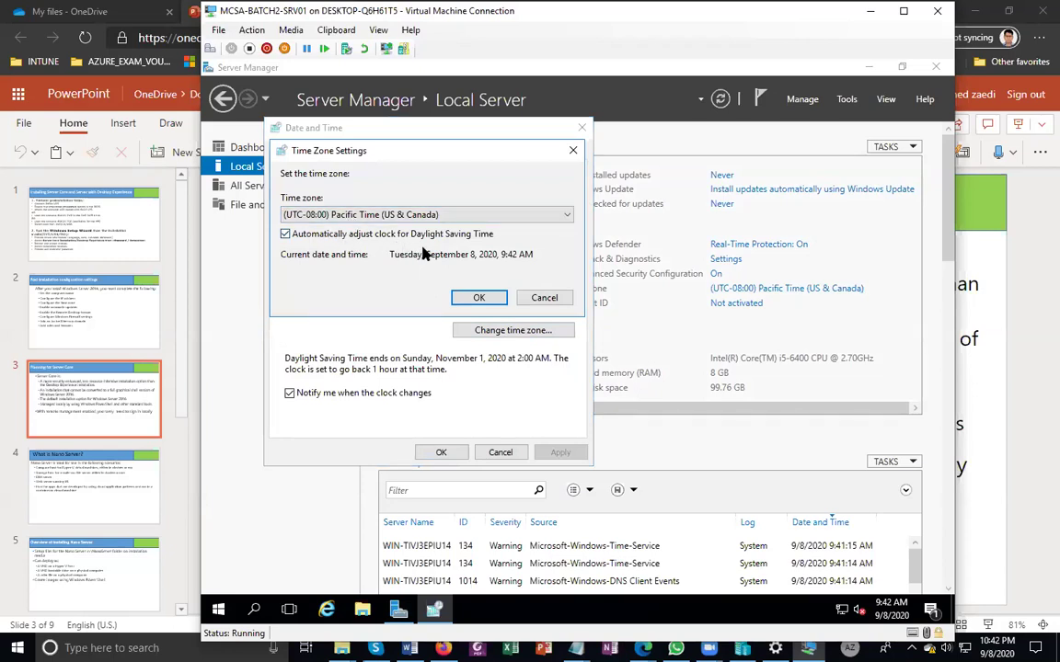
pyautogui.click(489, 215)
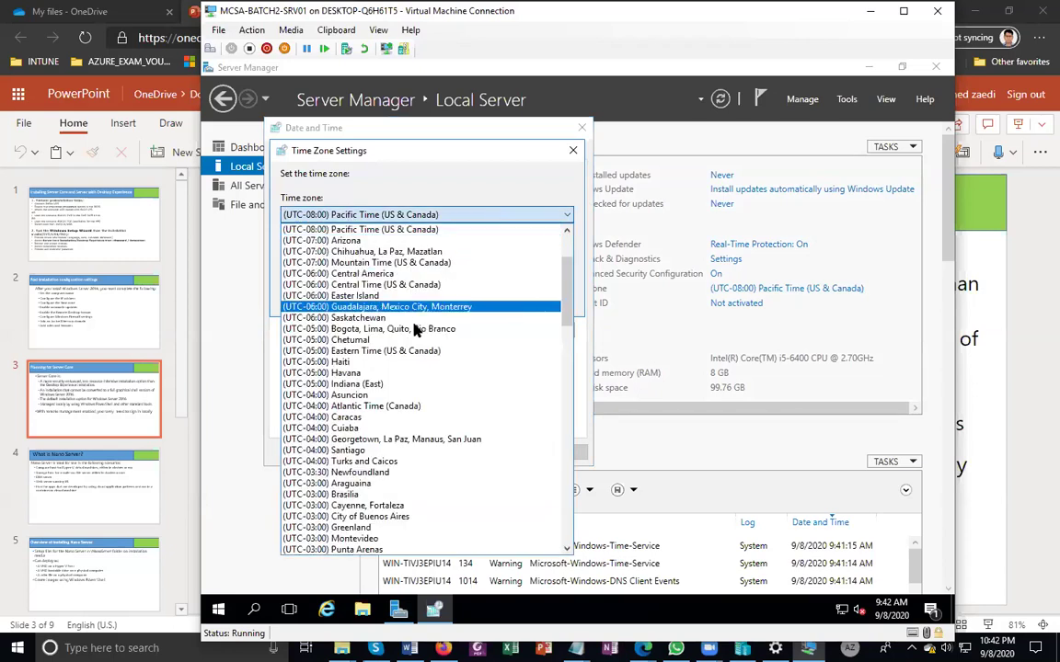
pyautogui.scroll(-20, 408, 385)
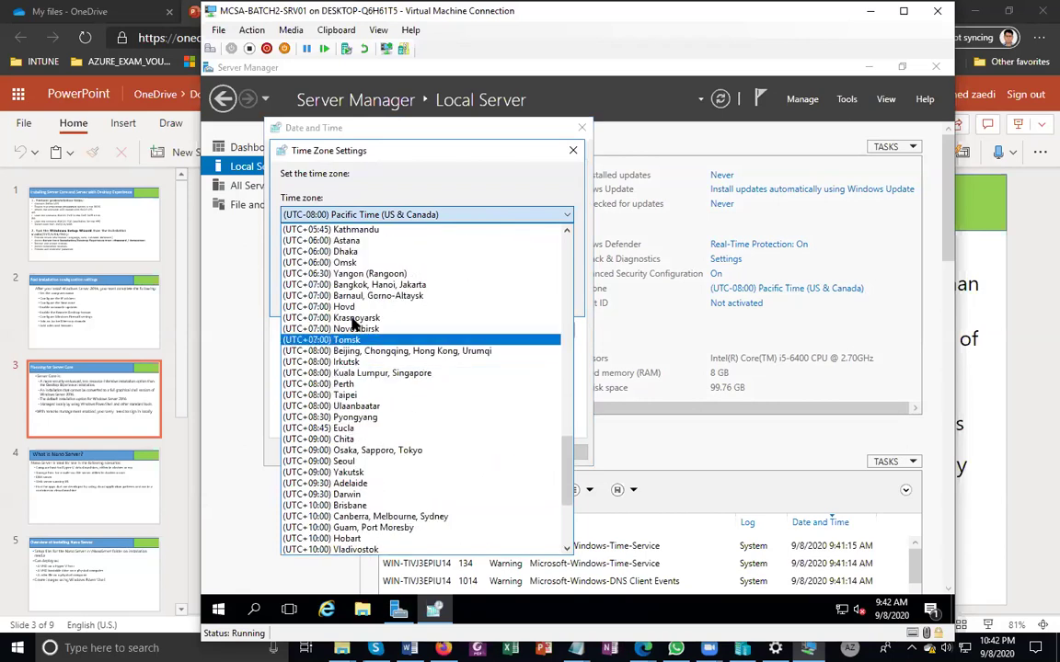
pyautogui.click(374, 254)
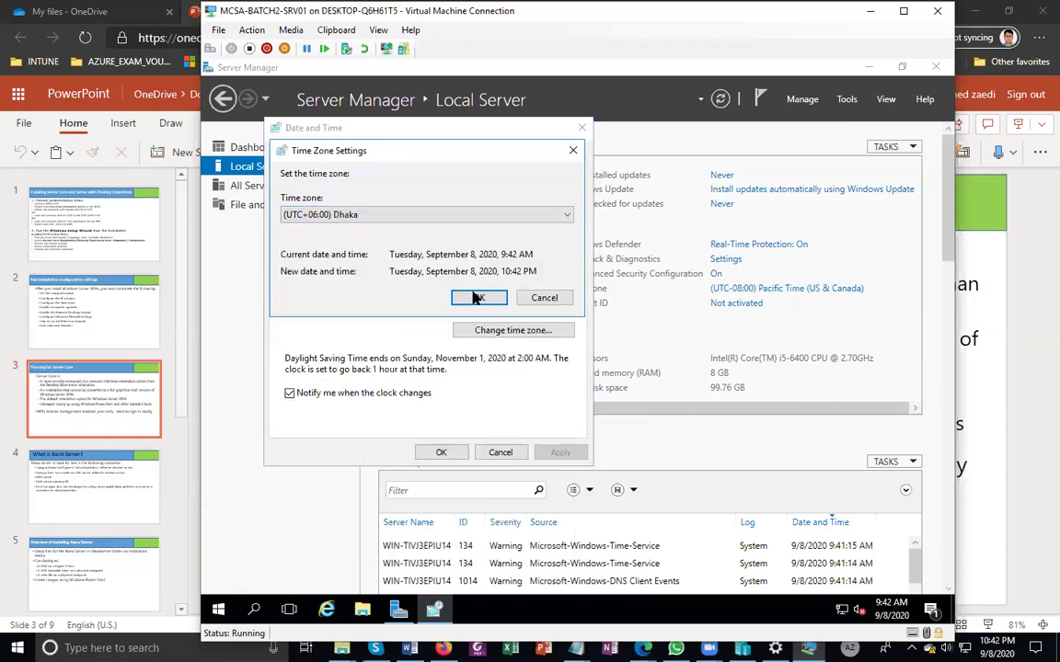
pyautogui.click(475, 298)
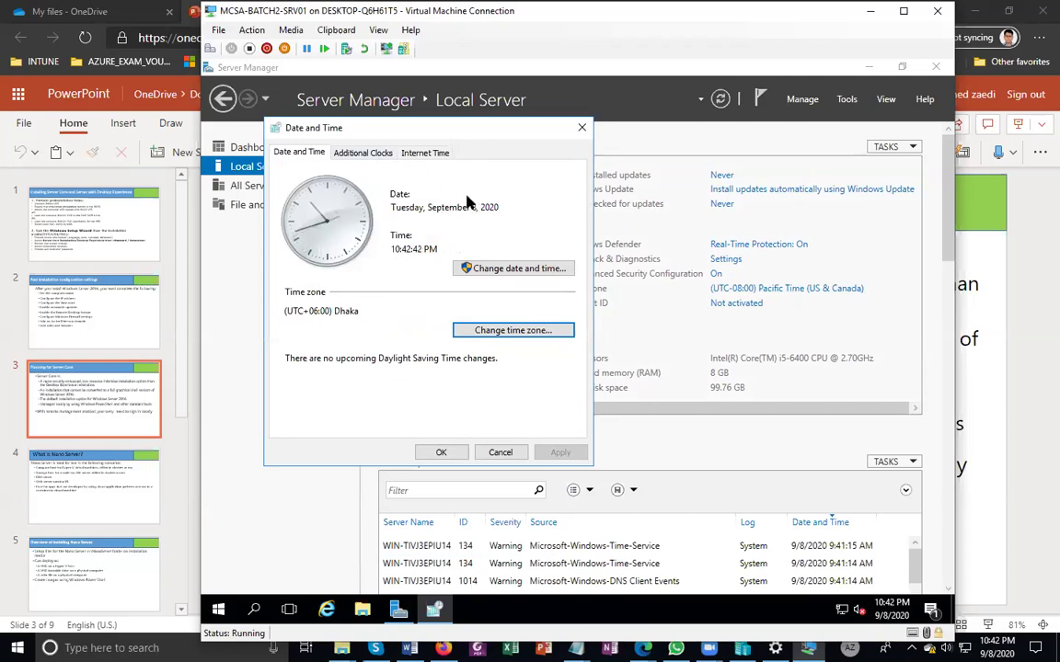
# Open the Internet Time settings and enter time server 192.168.88.34
pyautogui.click(361, 154)
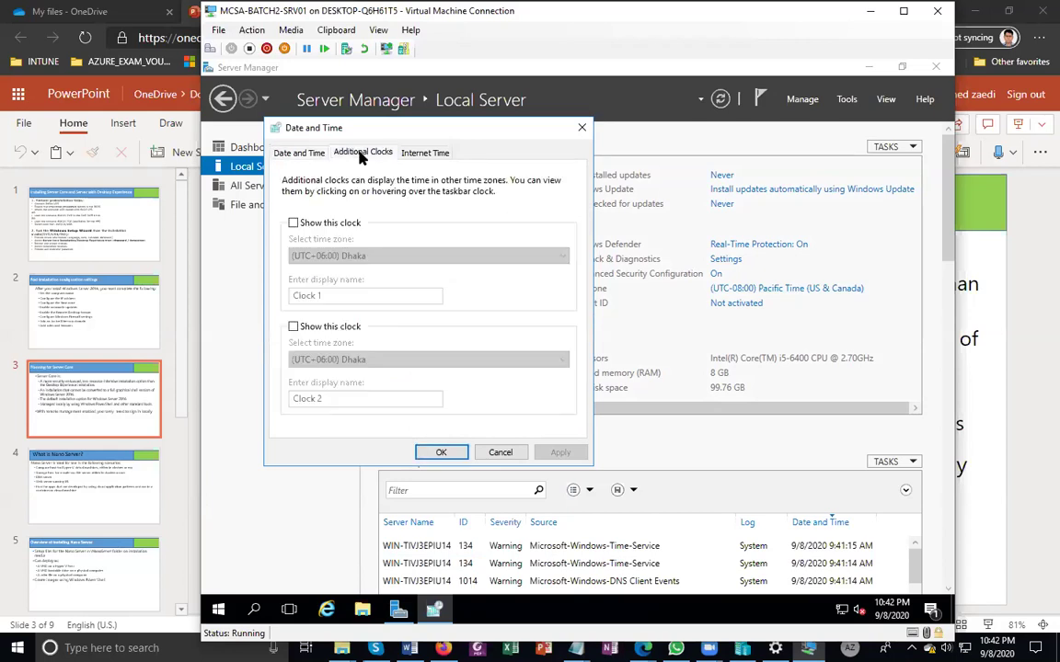
pyautogui.click(424, 151)
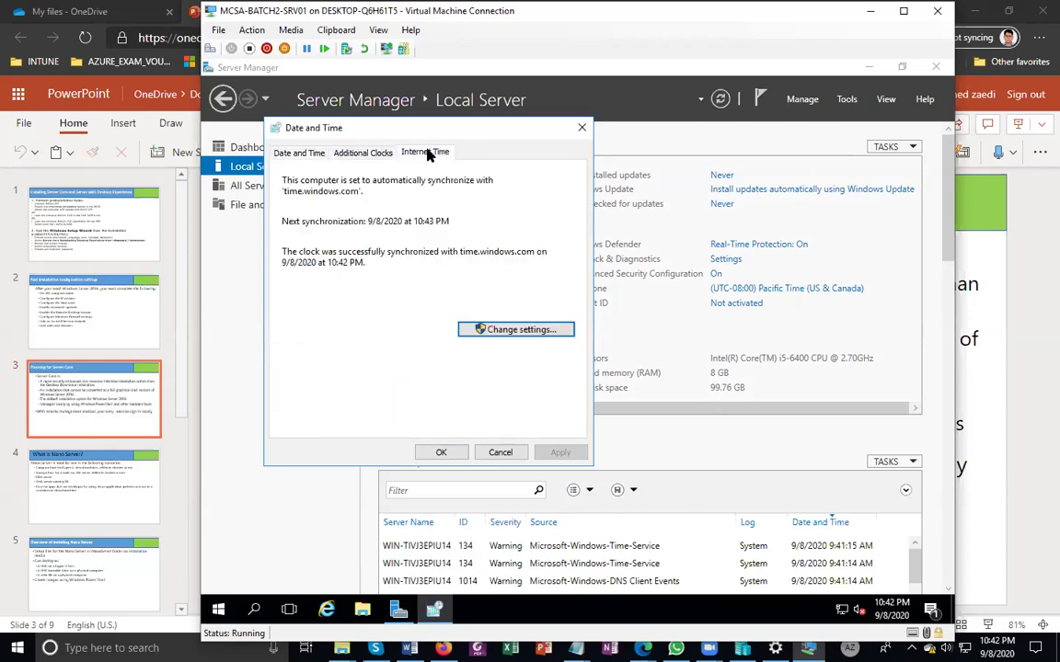
pyautogui.click(487, 330)
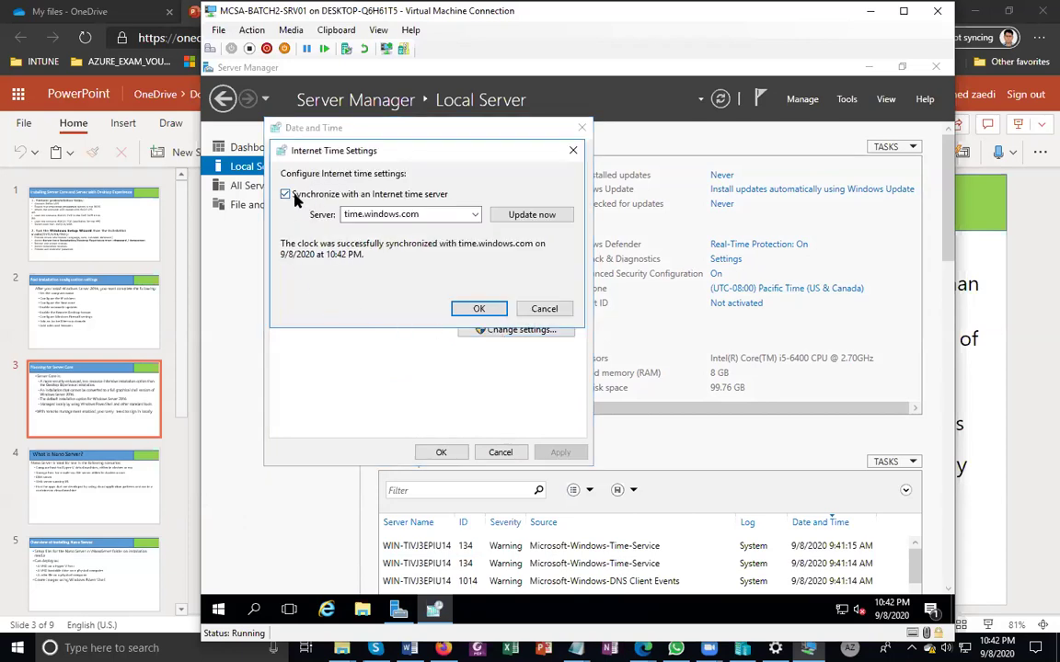
pyautogui.click(430, 214)
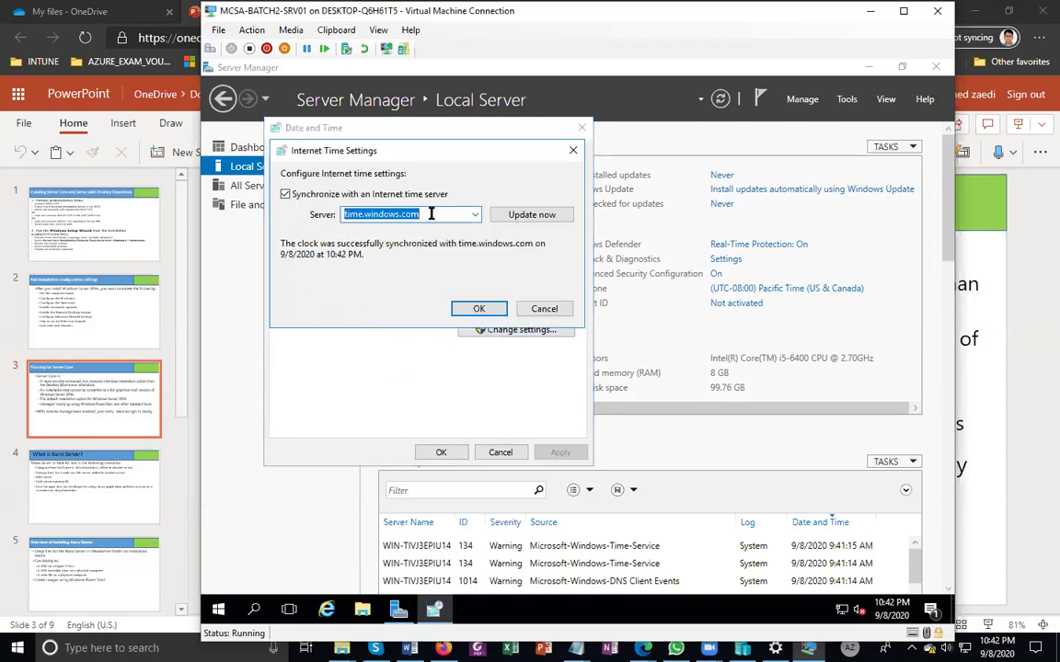
pyautogui.write('192.1')
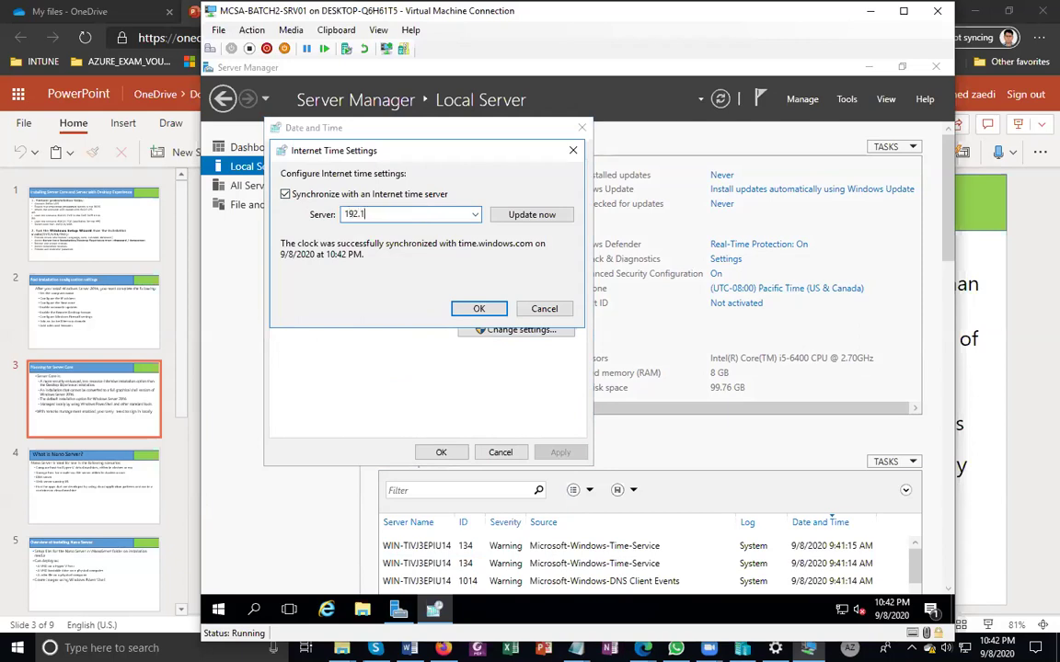
pyautogui.write('68.88.34')
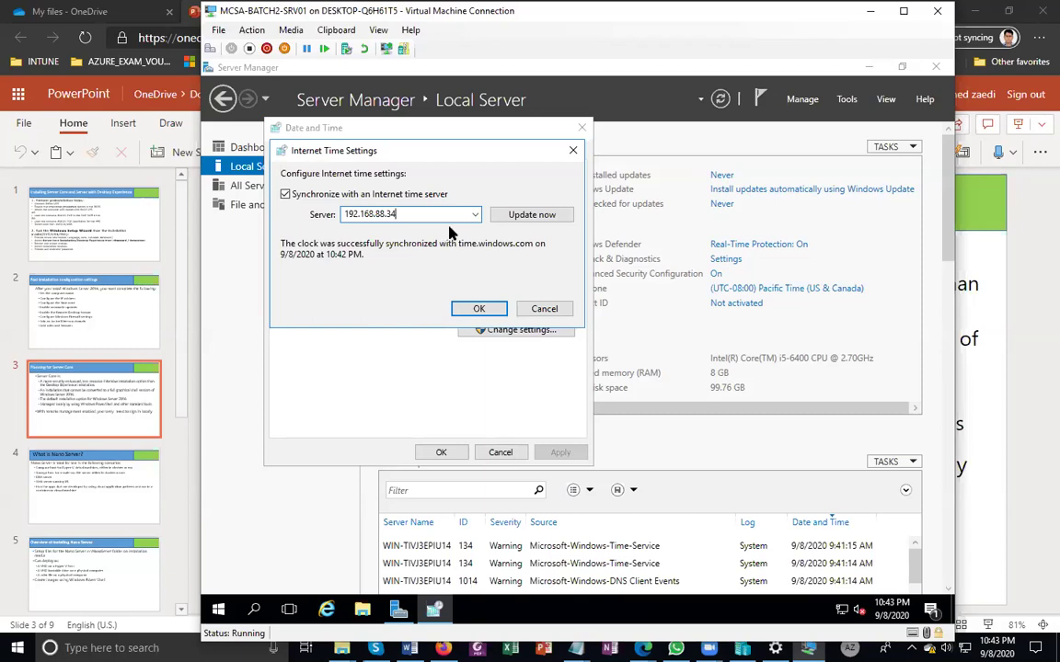
pyautogui.click(474, 214)
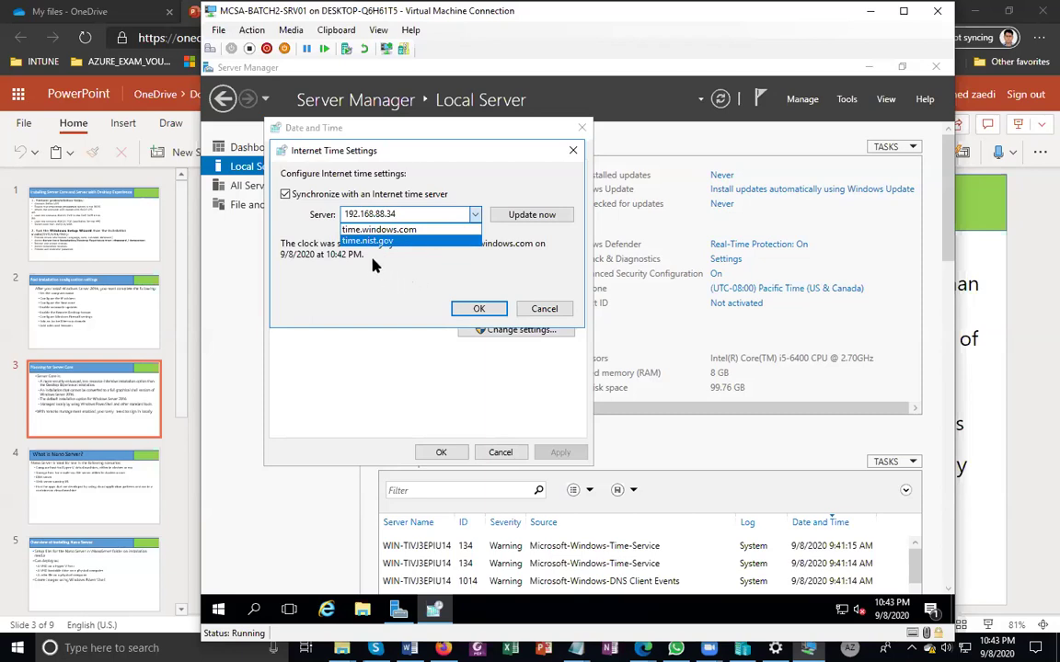
pyautogui.click(288, 200)
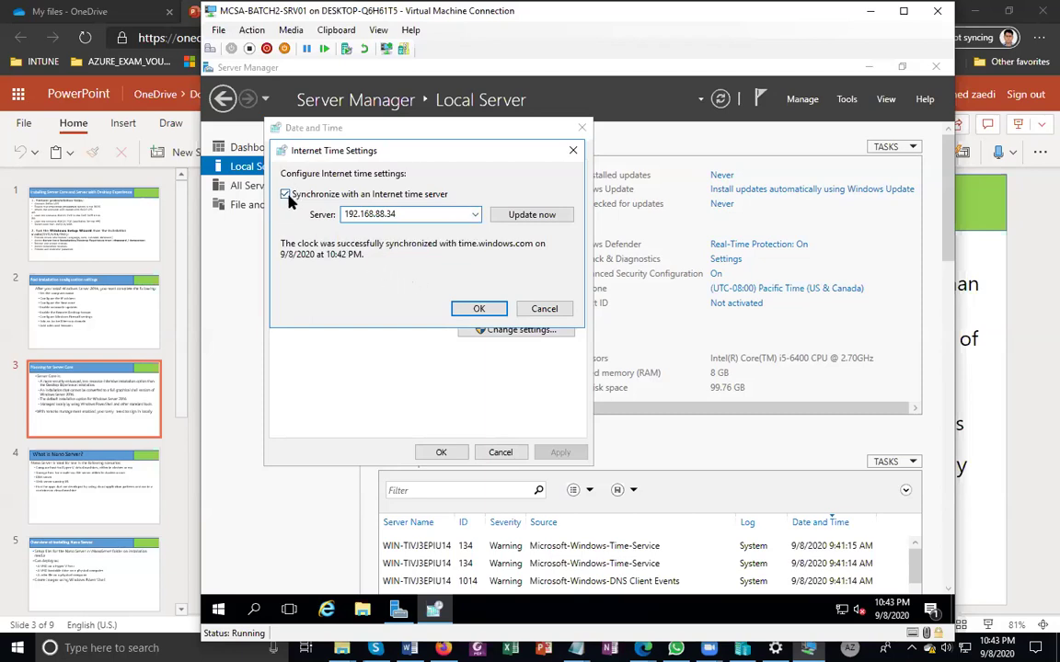
# Turn off internet time synchronization and close Date and Time
pyautogui.click(286, 195)
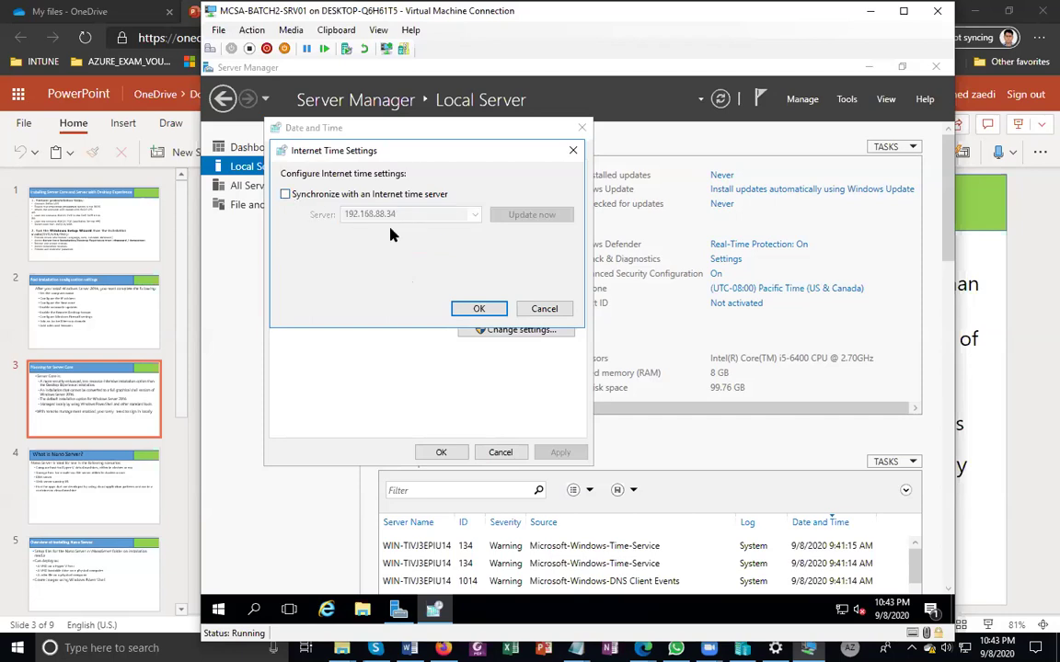
pyautogui.click(478, 308)
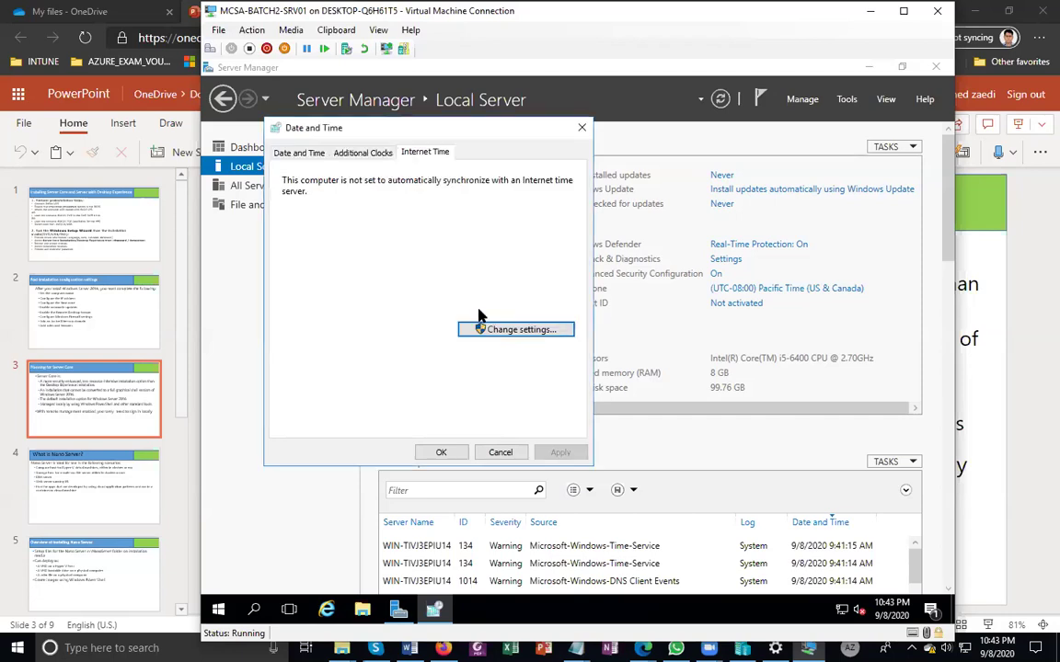
pyautogui.click(446, 452)
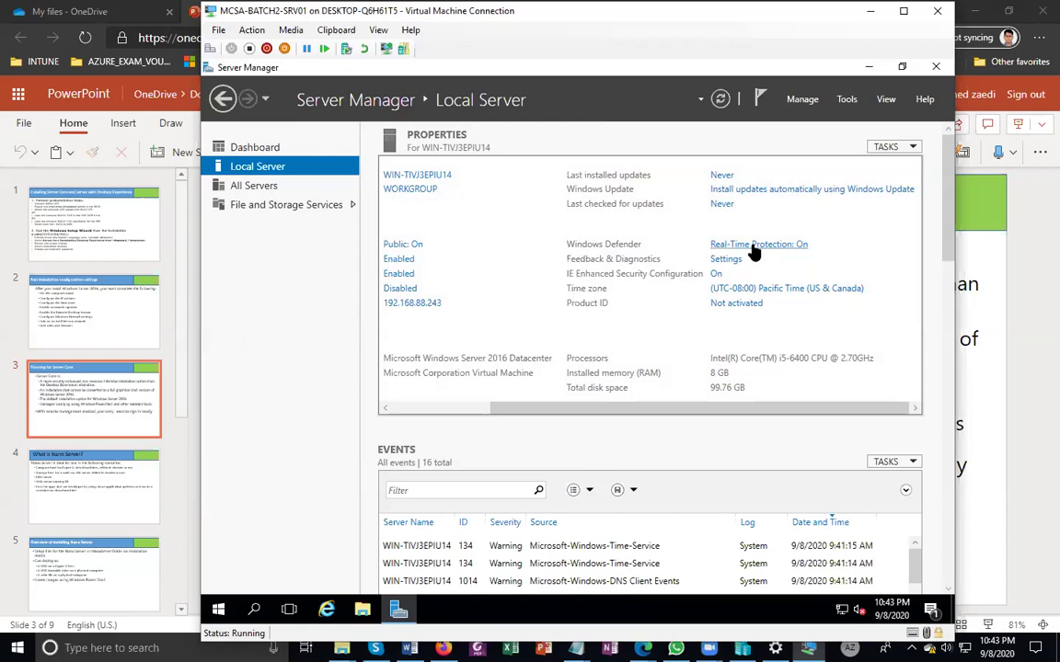
# Review the Windows Update advanced options and privacy settings, then close Settings
pyautogui.click(776, 191)
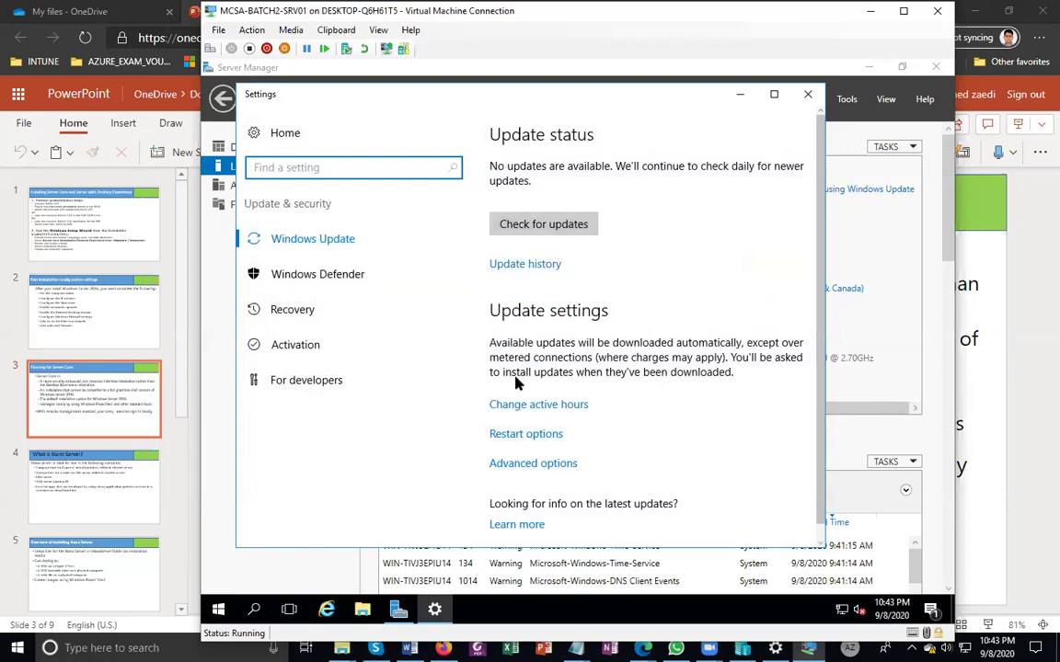
pyautogui.scroll(-1, 518, 382)
pyautogui.click(521, 449)
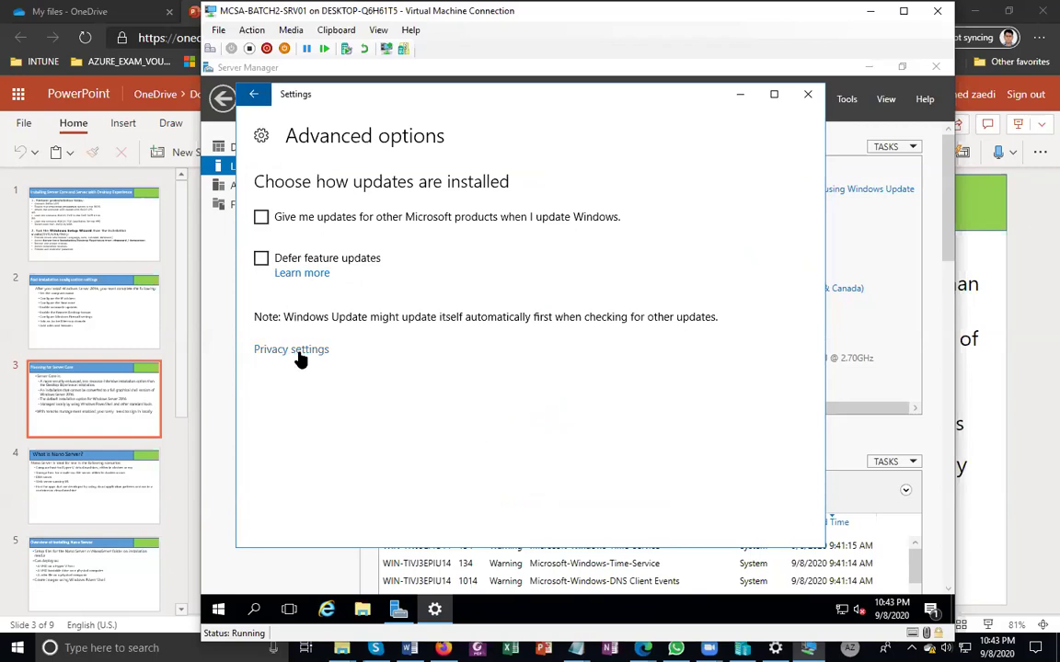
pyautogui.click(296, 352)
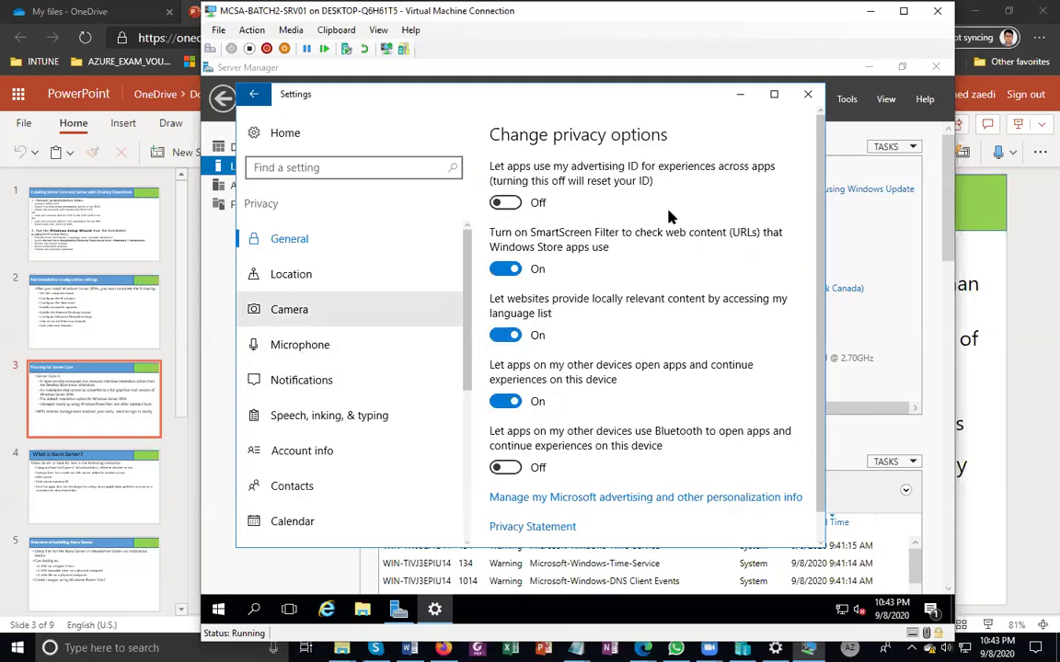
pyautogui.scroll(-1, 598, 372)
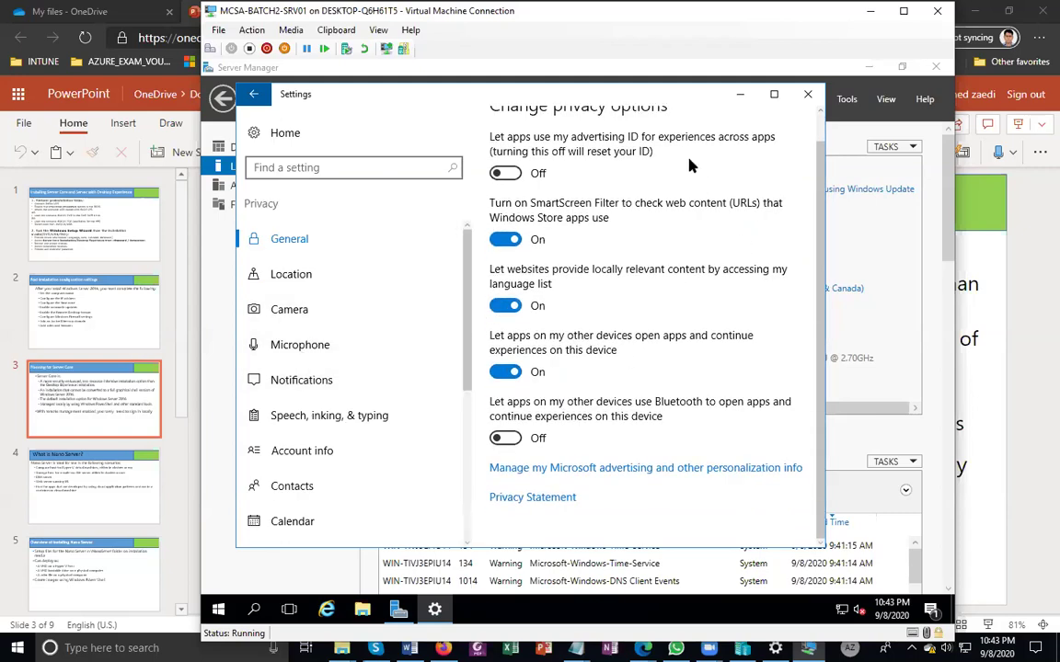
pyautogui.click(808, 94)
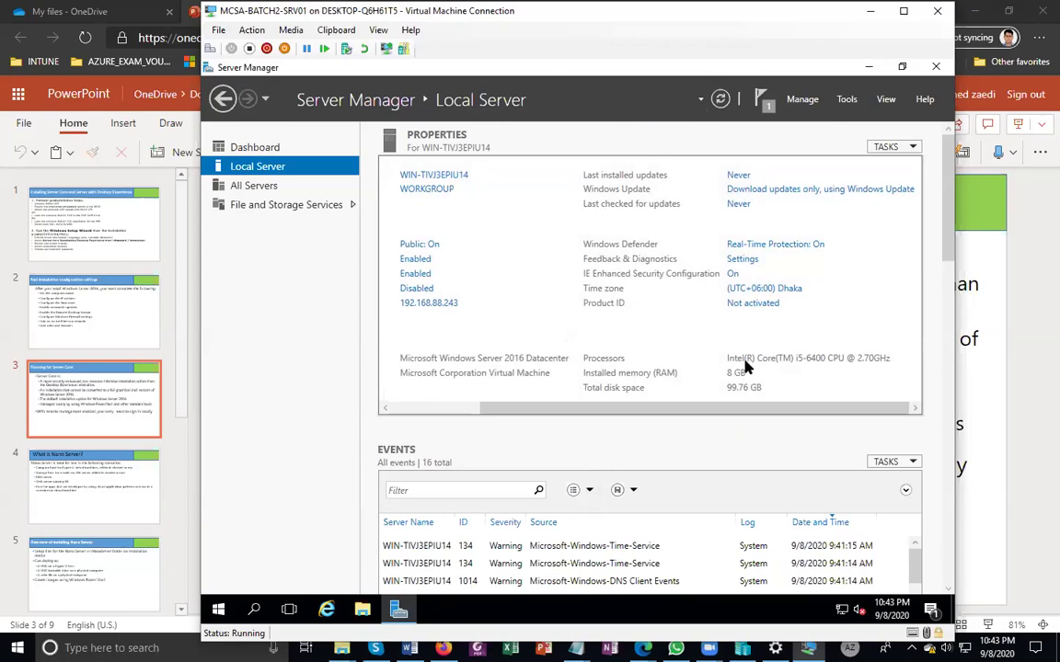
# Close Server Manager and the virtual machine connection window
pyautogui.click(935, 67)
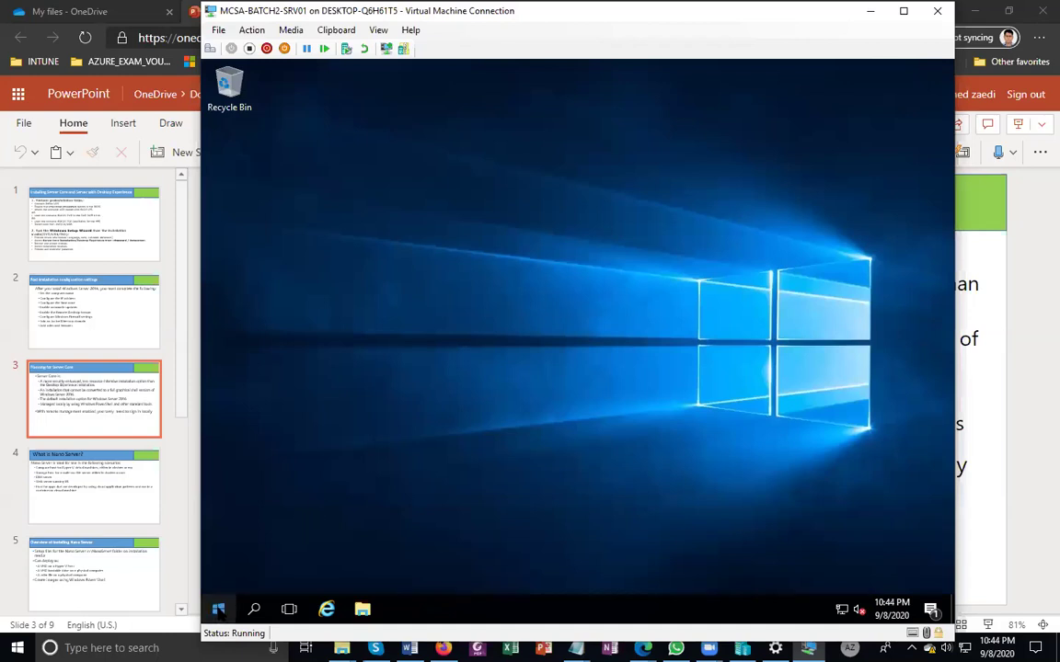
pyautogui.click(937, 18)
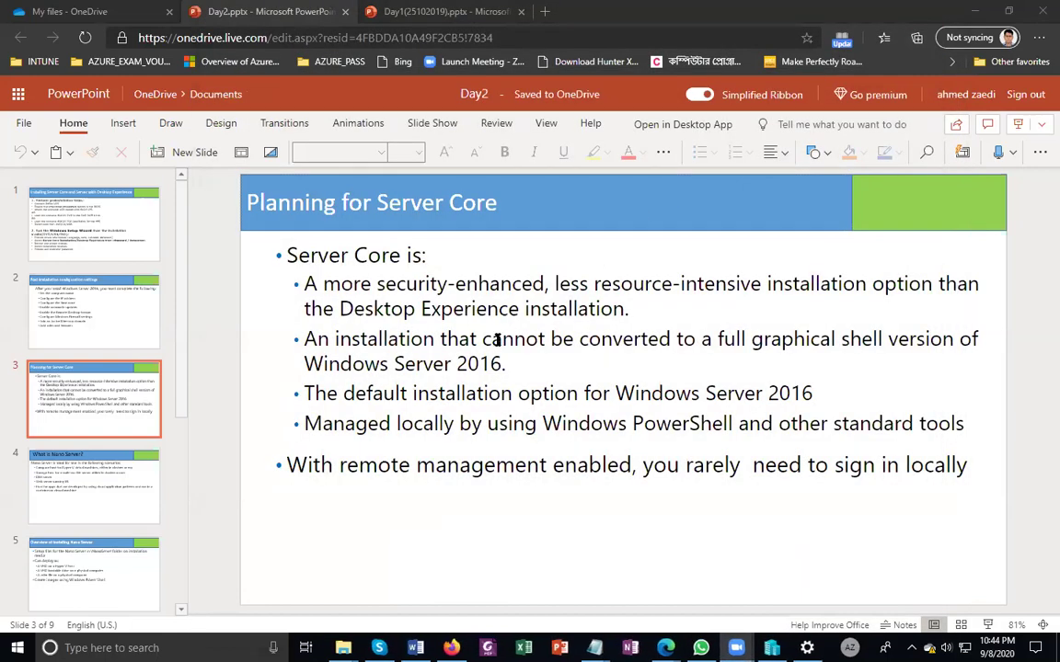
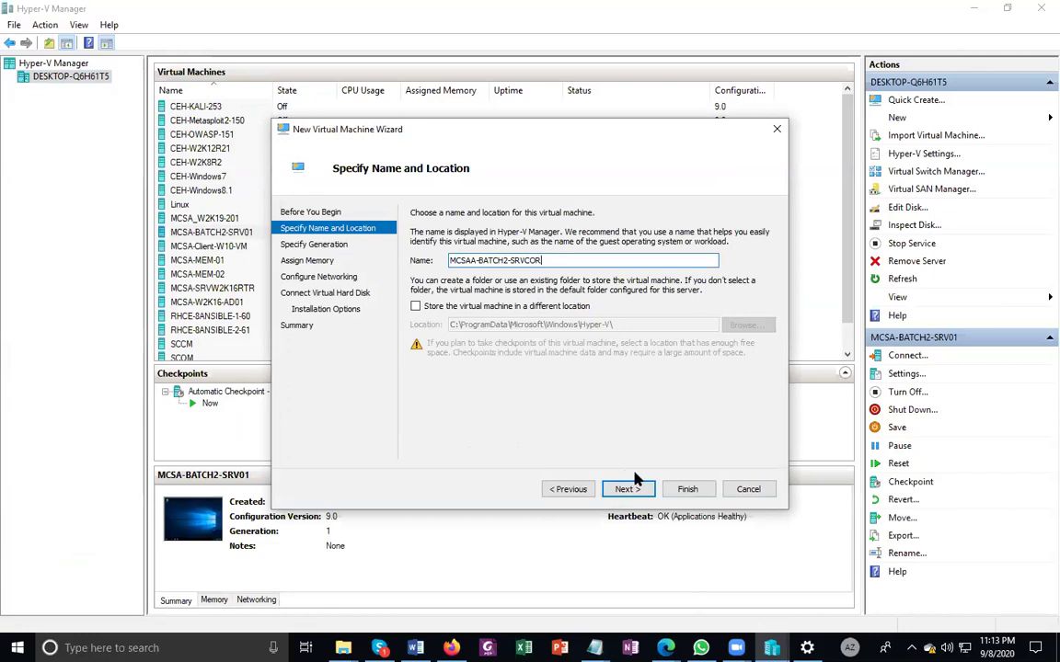
# Name the VM MCSAA-BATCH2-SRVCOR01 and browse to D:\VMx as its custom storage location
pyautogui.write('01')
pyautogui.click(482, 305)
pyautogui.click(746, 326)
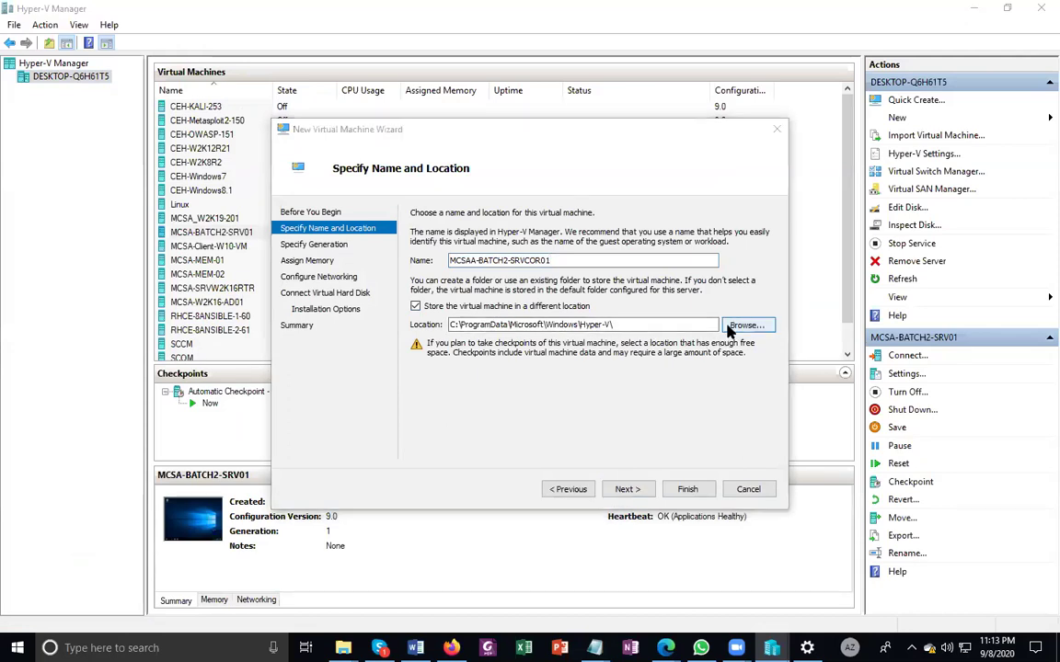
pyautogui.click(327, 430)
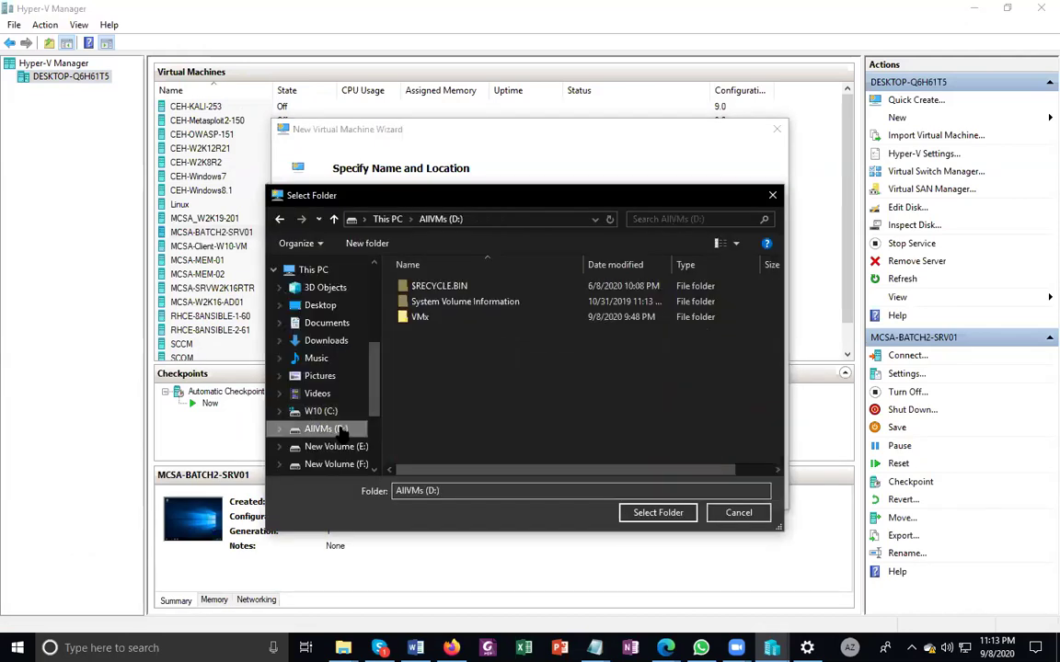
pyautogui.doubleClick(421, 317)
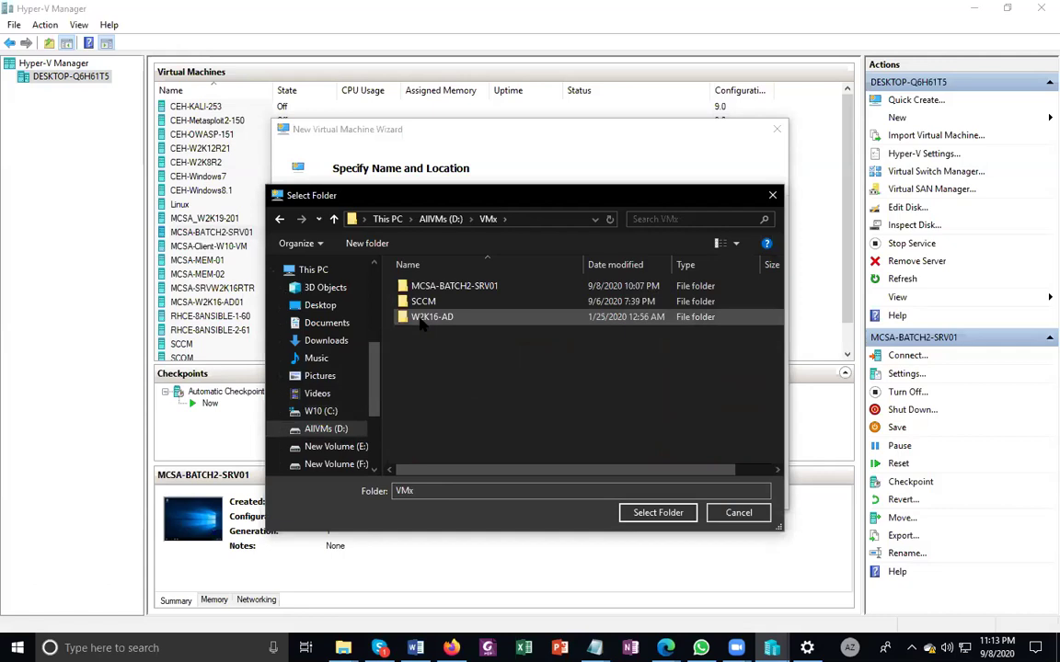
# Copy the existing MCSA-BATCH2-SRV01 folder name, cancelling an accidental rename
pyautogui.click(478, 287)
pyautogui.click(478, 287)
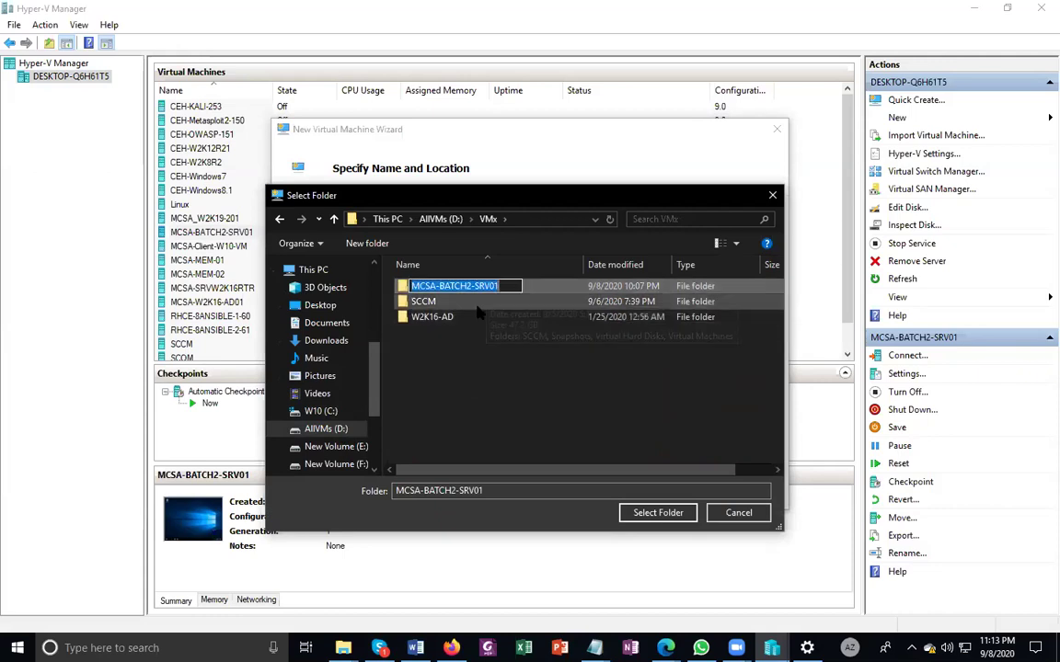
pyautogui.write('c')
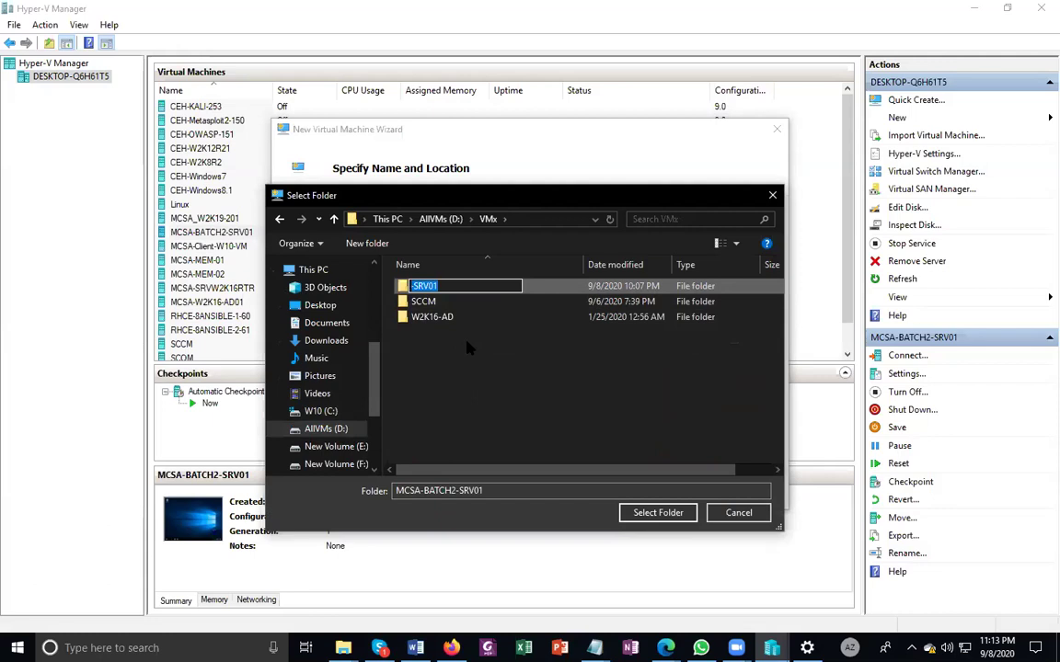
pyautogui.press('Escape')
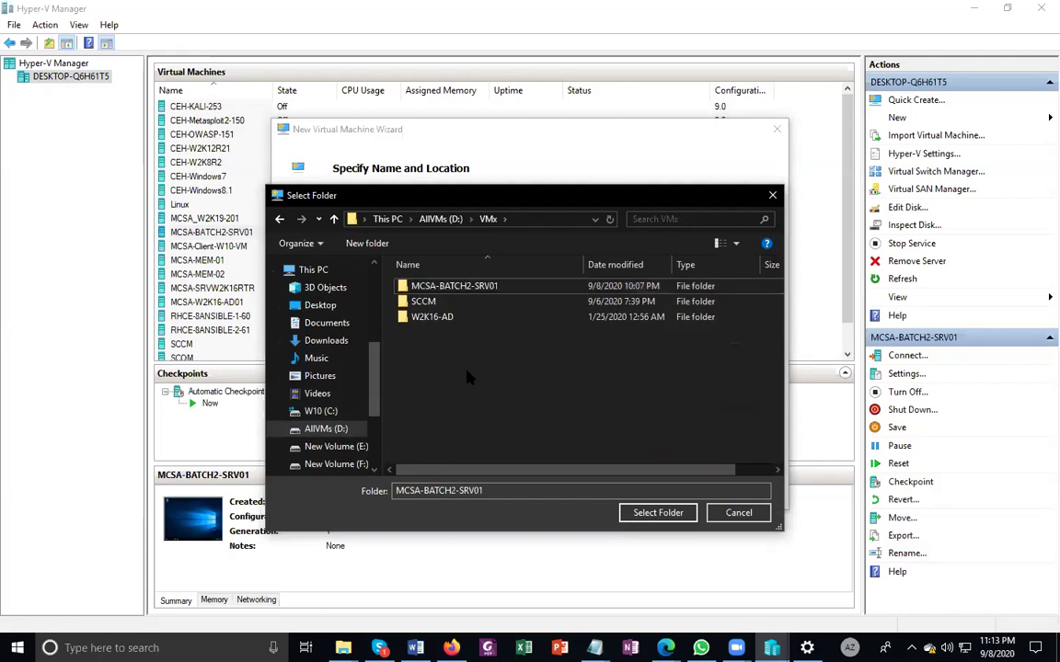
pyautogui.click(485, 291)
pyautogui.hotkey('ctrl', 'c')
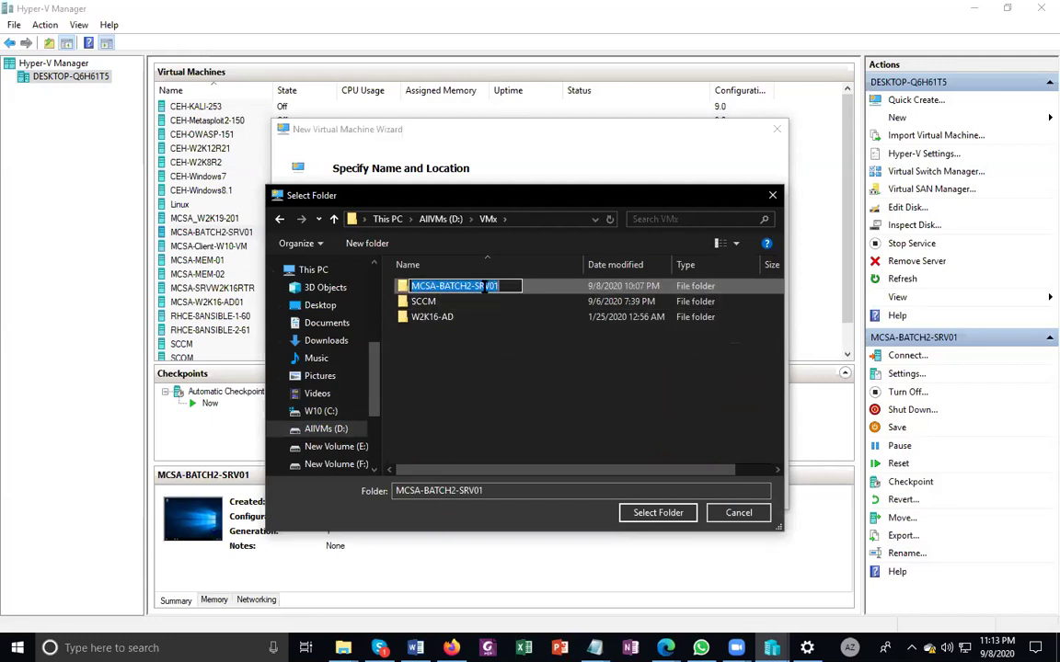
pyautogui.rightClick(489, 286)
pyautogui.click(511, 333)
# Create the folder MCSA-BATCH2-SRVCOR01 in D:\VMx and select it as the VM location
pyautogui.click(365, 244)
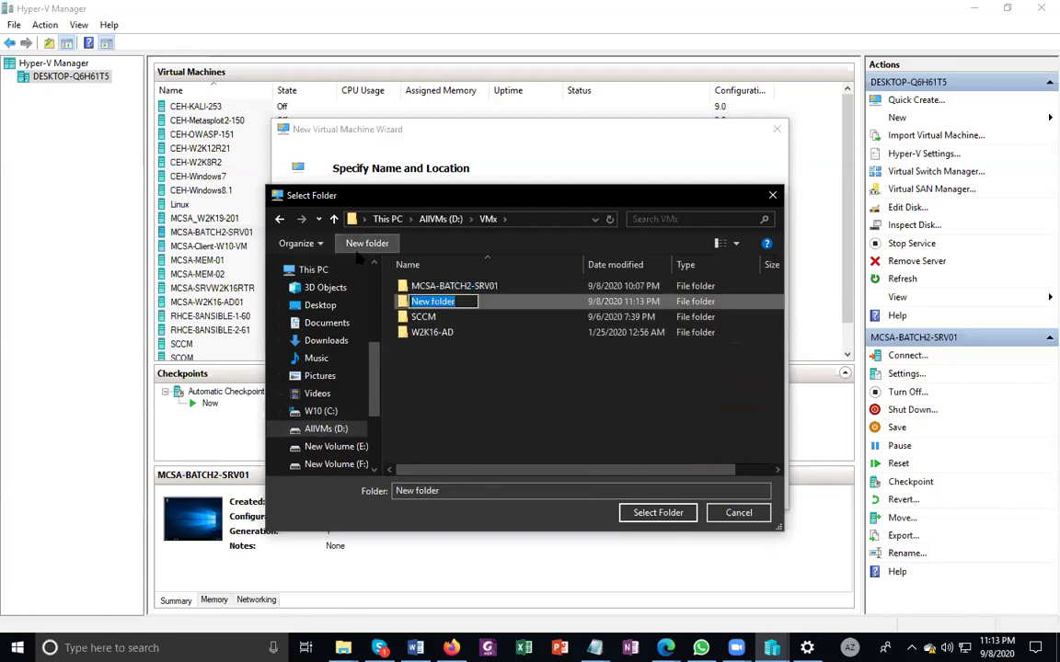
pyautogui.hotkey('ctrl', 'v')
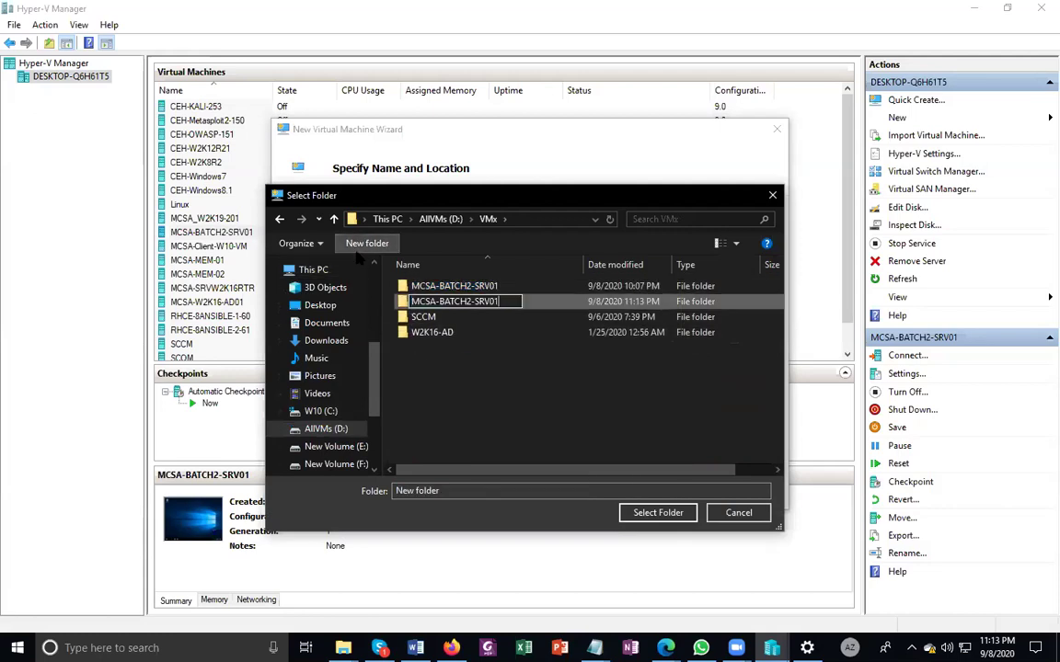
pyautogui.press('BackSpace')
pyautogui.press('BackSpace')
pyautogui.write('COR01')
pyautogui.press('Return')
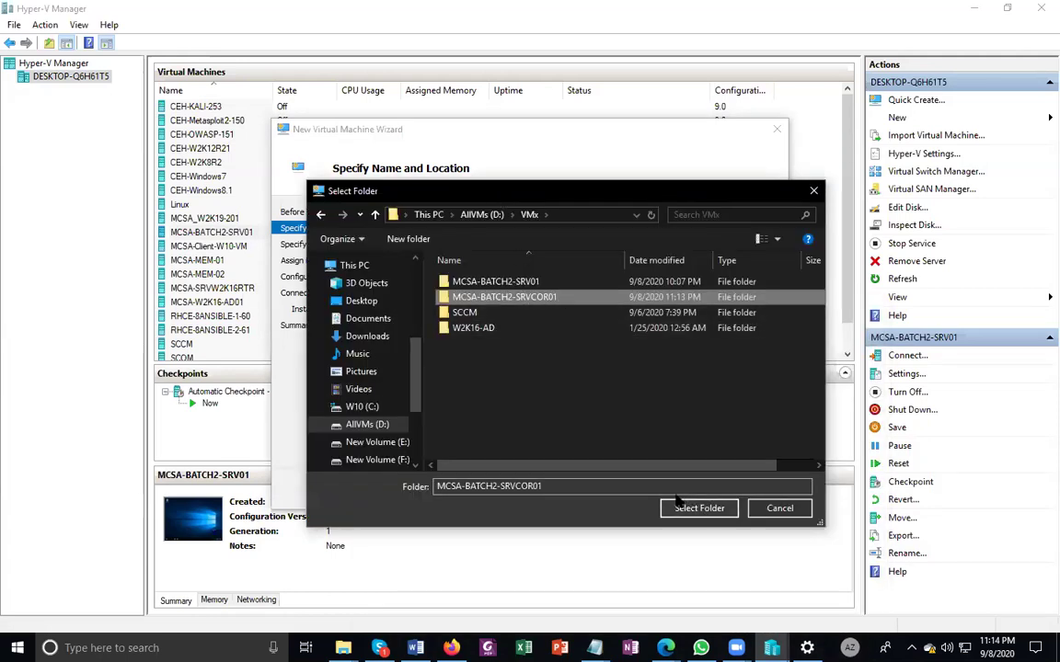
pyautogui.doubleClick(552, 297)
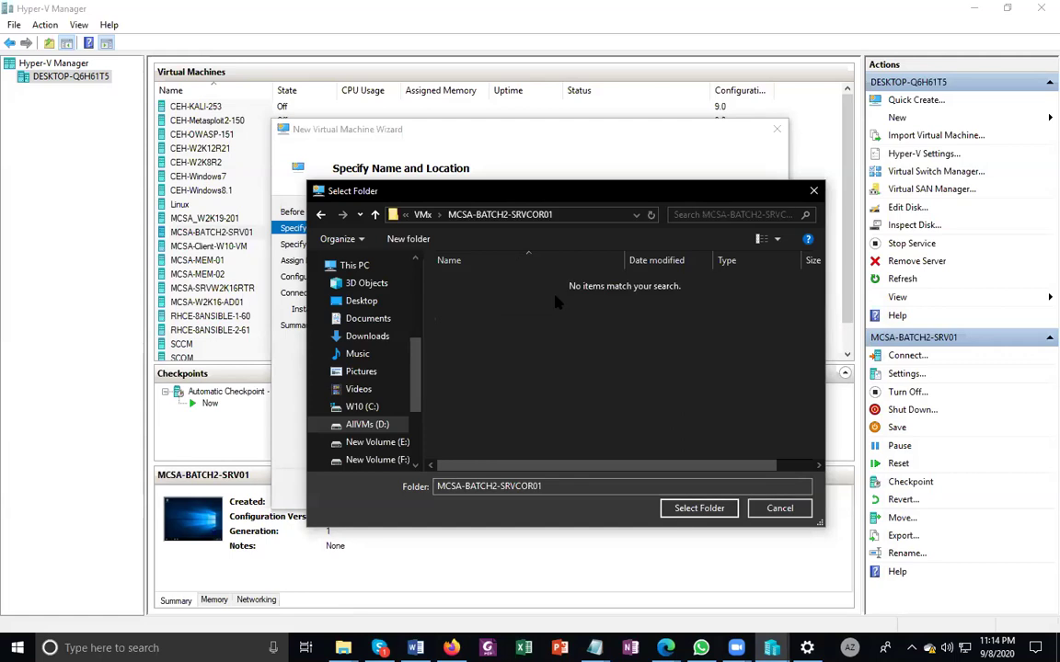
pyautogui.click(685, 508)
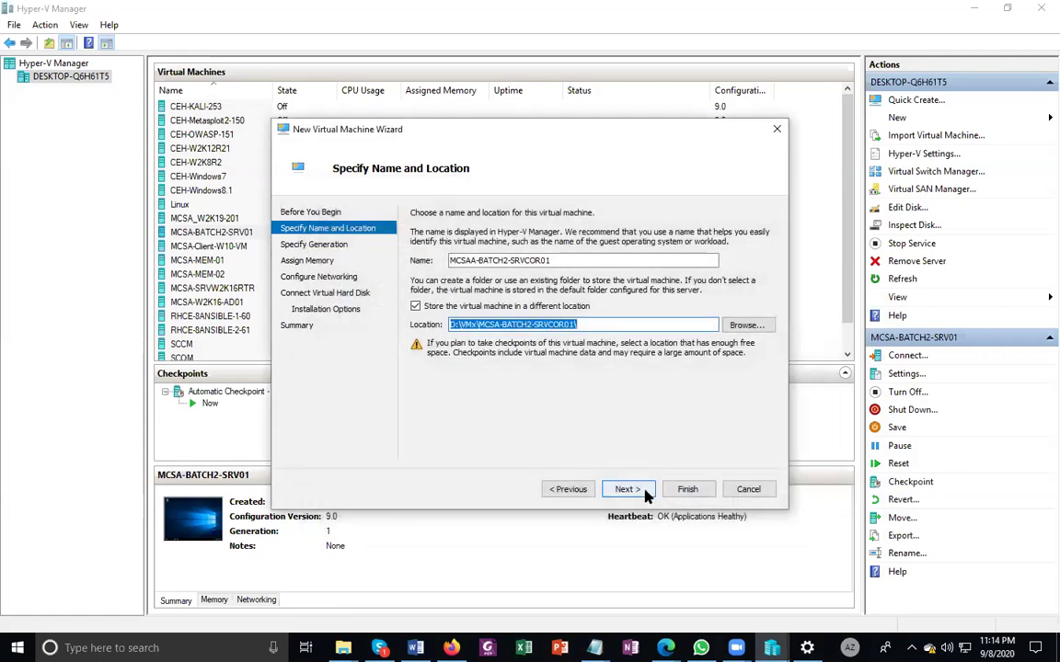
# Keep Generation 1 and turn off Dynamic Memory, leaving 1024 MB startup memory
pyautogui.click(634, 490)
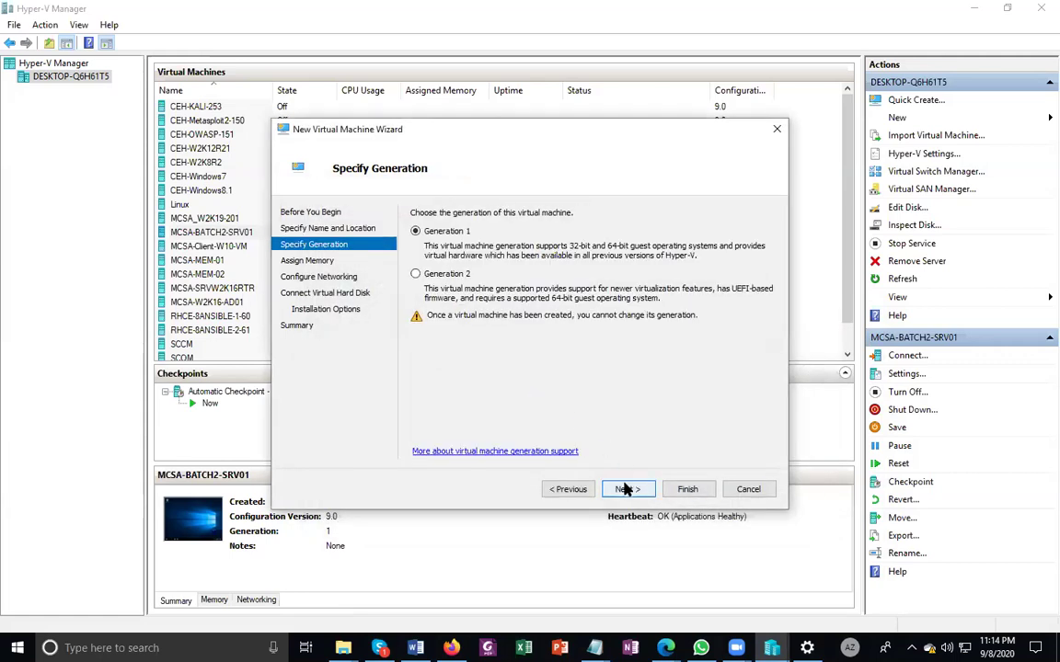
pyautogui.click(625, 489)
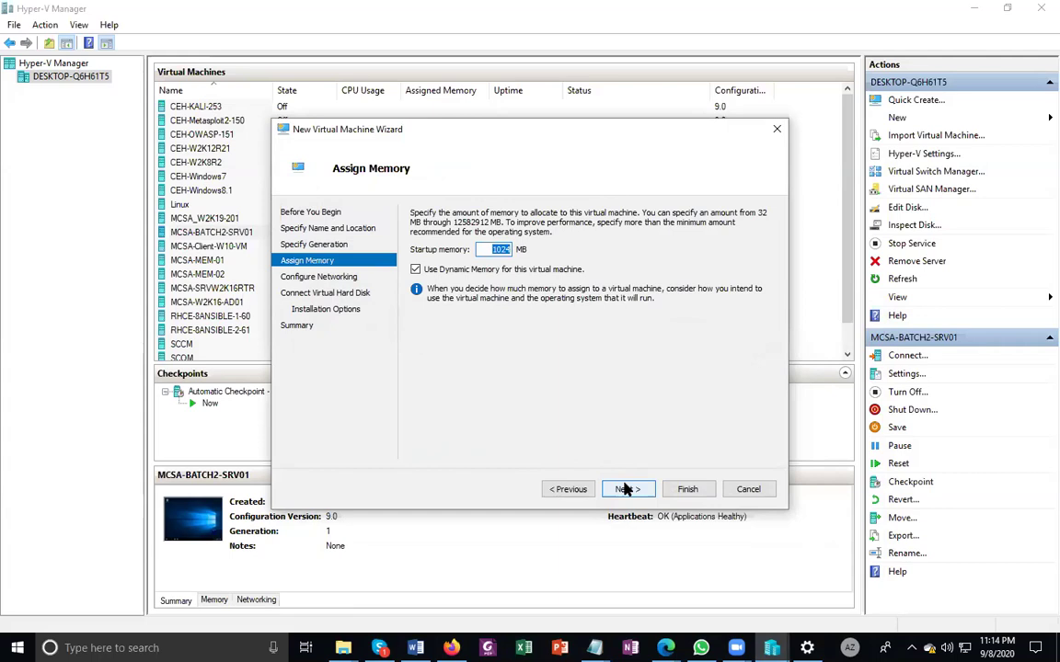
pyautogui.click(416, 269)
pyautogui.click(416, 269)
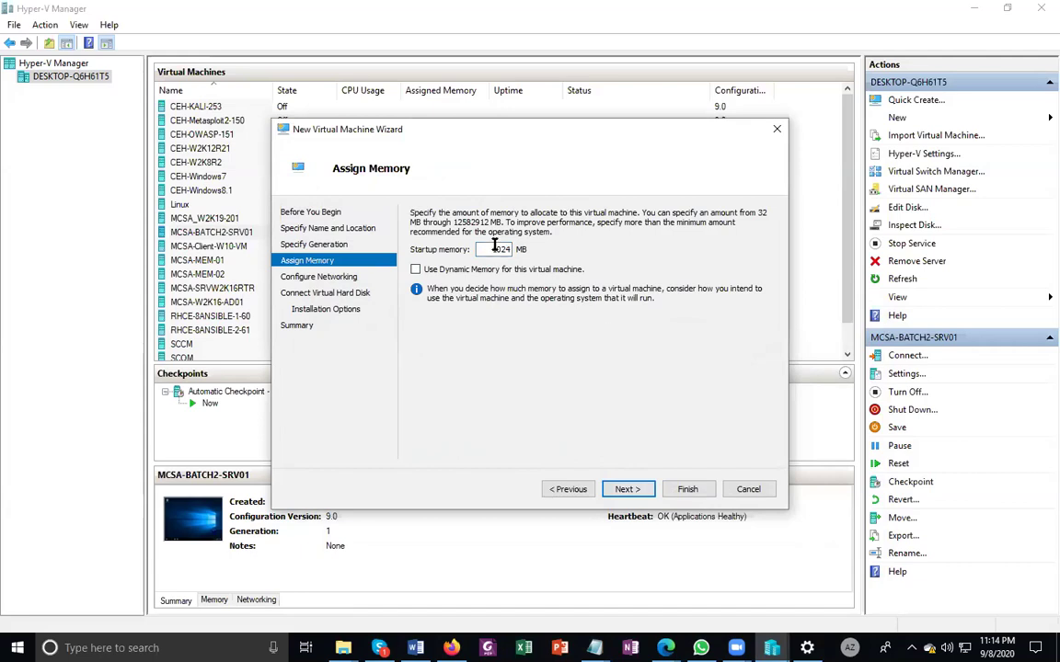
# Connect the network adapter to the BR-EX virtual switch
pyautogui.click(631, 489)
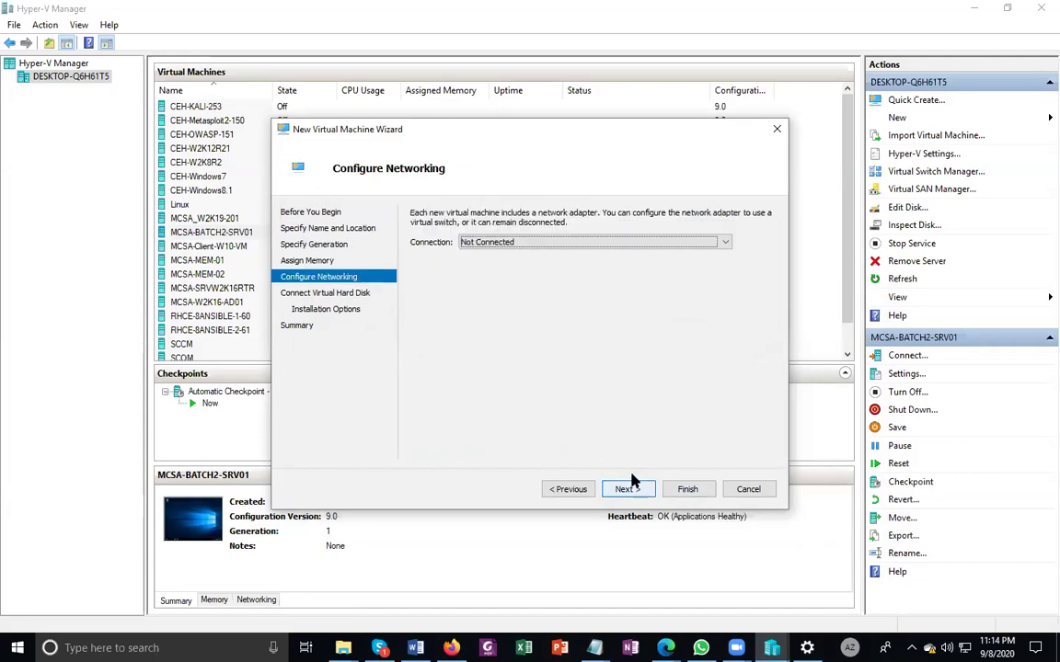
pyautogui.click(605, 242)
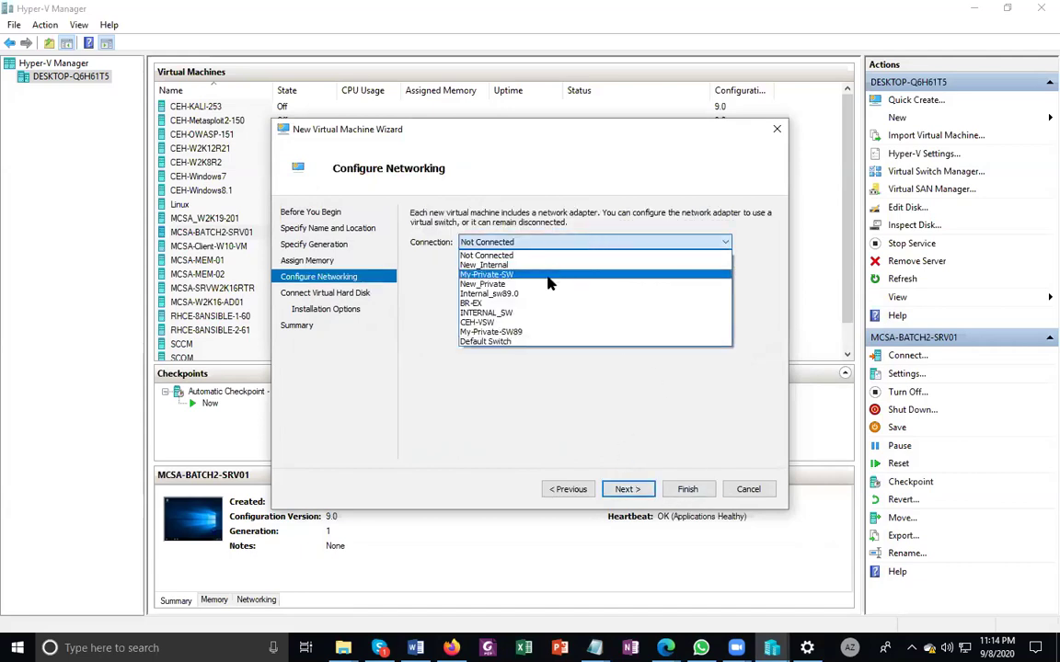
pyautogui.click(524, 304)
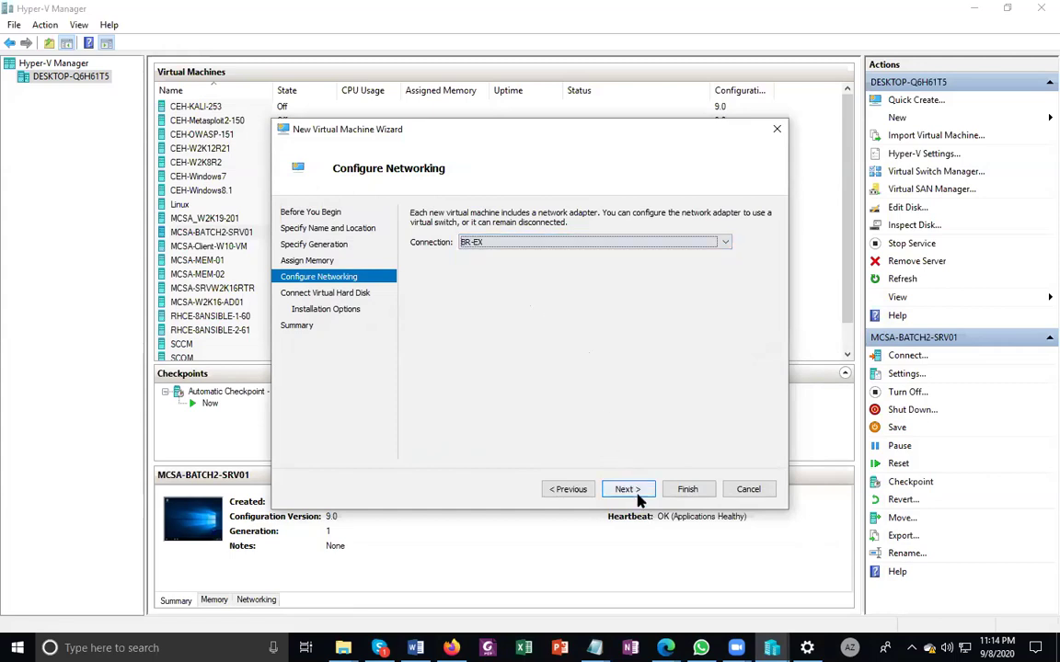
pyautogui.click(624, 489)
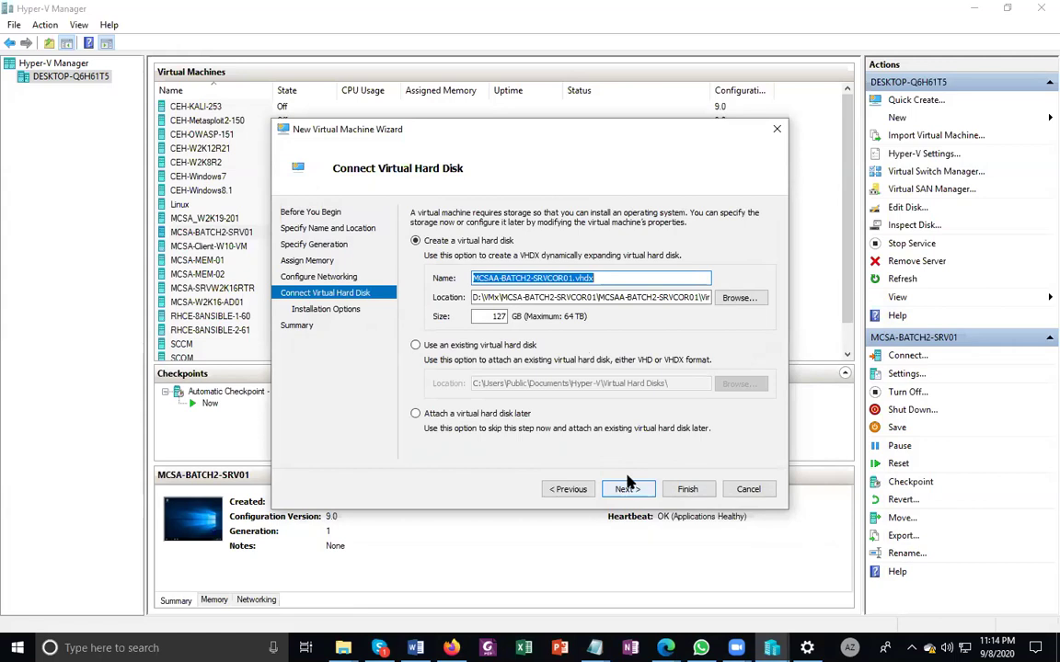
# Remove the duplicated folder part from the virtual hard disk location path
pyautogui.click(596, 297)
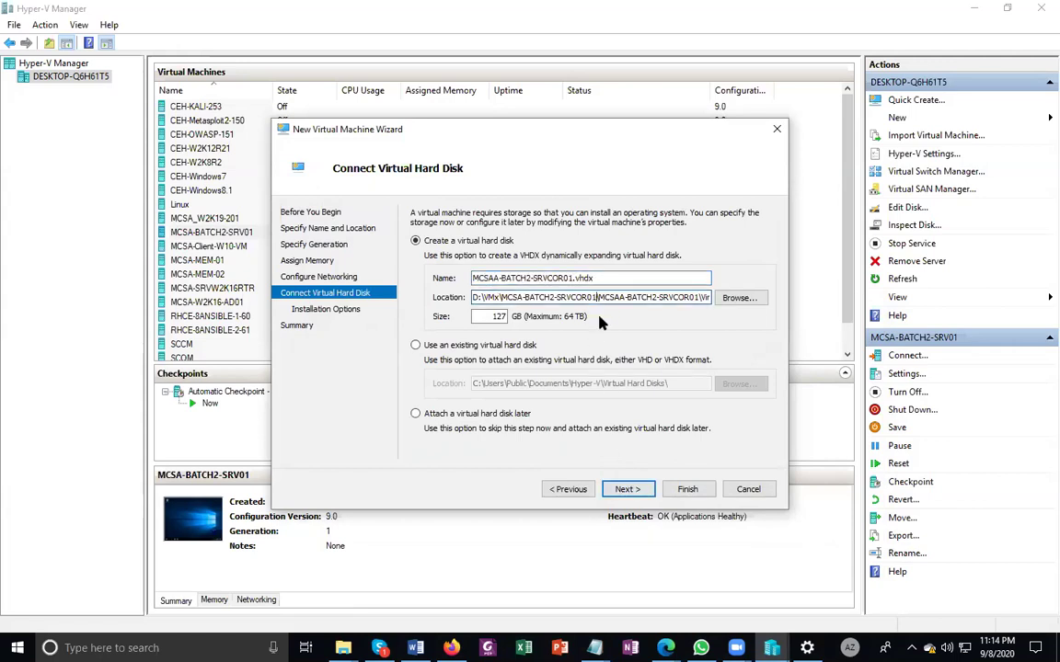
pyautogui.press('BackSpace')
pyautogui.press('BackSpace')
pyautogui.press('BackSpace')
pyautogui.press('BackSpace')
pyautogui.press('BackSpace')
pyautogui.press('BackSpace')
pyautogui.press('BackSpace')
pyautogui.press('BackSpace')
pyautogui.press('BackSpace')
pyautogui.press('BackSpace')
pyautogui.press('BackSpace')
pyautogui.press('BackSpace')
pyautogui.press('BackSpace')
pyautogui.press('BackSpace')
pyautogui.press('BackSpace')
pyautogui.press('BackSpace')
pyautogui.press('BackSpace')
pyautogui.press('BackSpace')
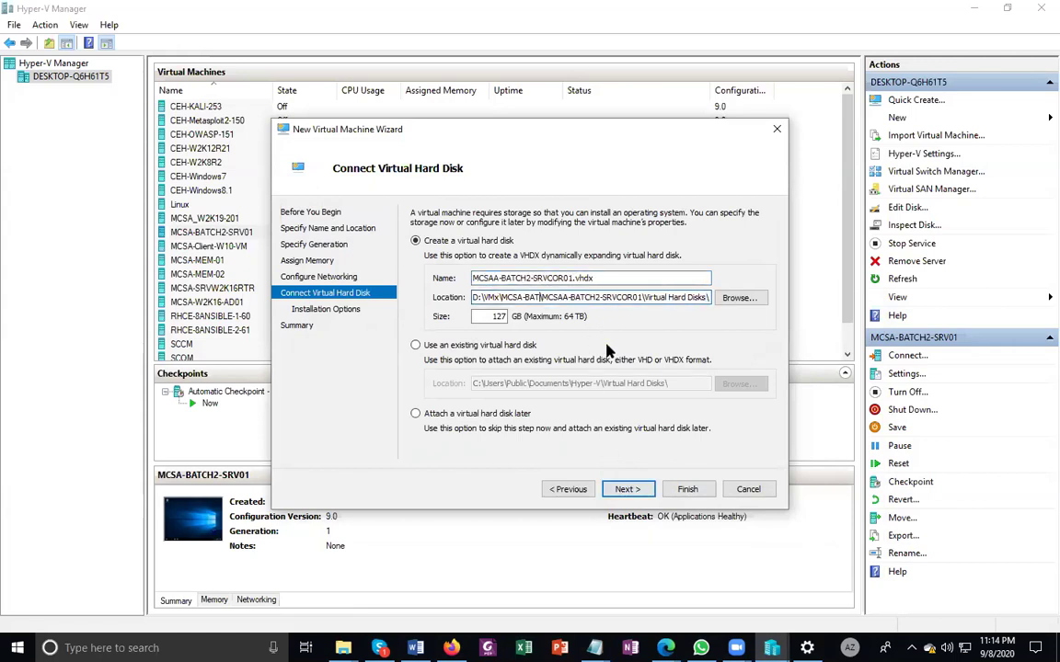
pyautogui.press('BackSpace')
pyautogui.press('BackSpace')
pyautogui.press('BackSpace')
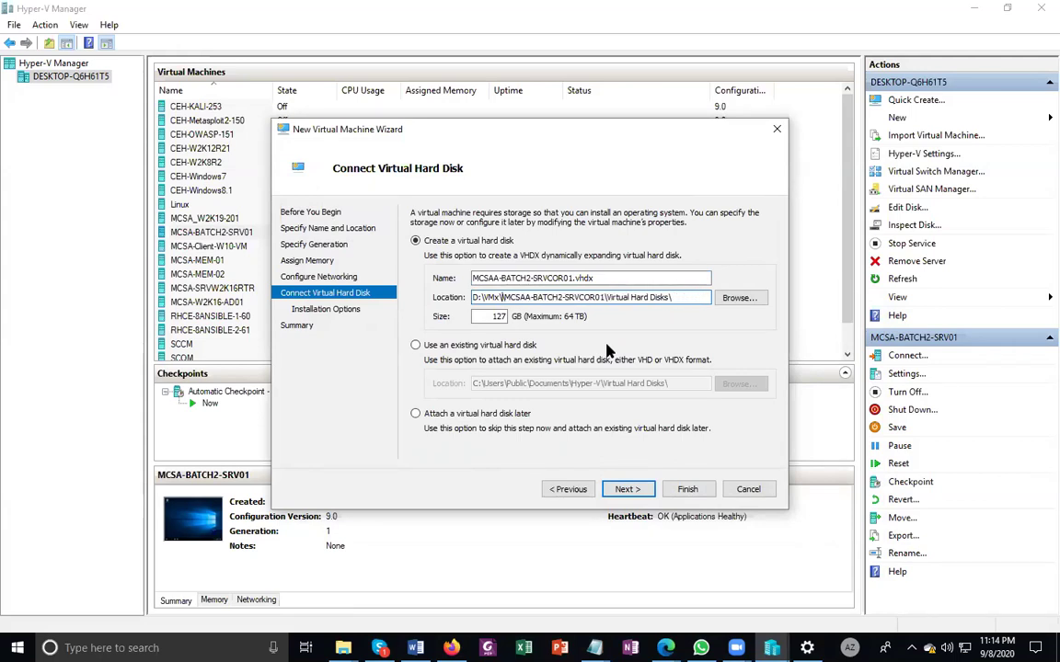
pyautogui.press('BackSpace')
pyautogui.click(672, 297)
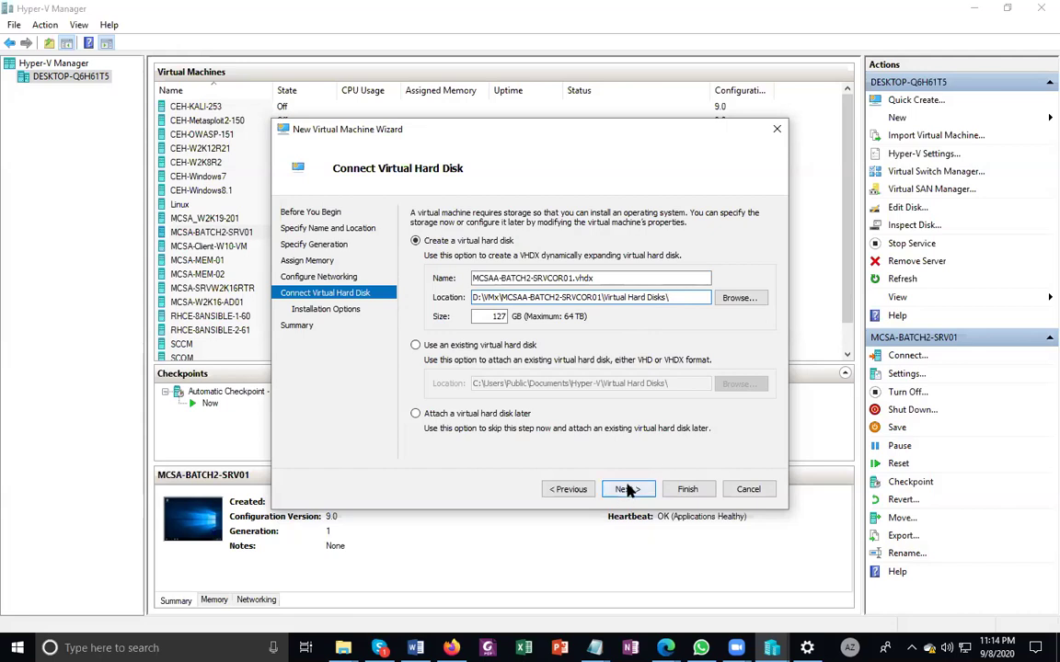
pyautogui.click(624, 491)
# Install from the SVR2016.ENU.JULY2017.iso image file and finish the wizard after reviewing the summary
pyautogui.click(488, 261)
pyautogui.click(436, 311)
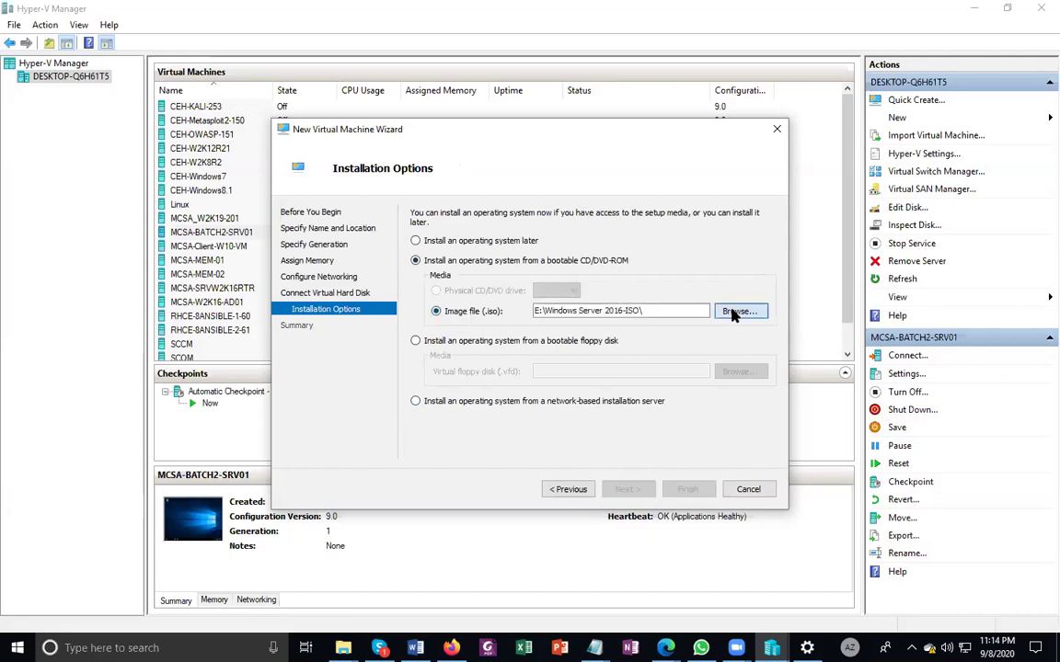
pyautogui.click(736, 311)
pyautogui.click(511, 297)
pyautogui.doubleClick(515, 297)
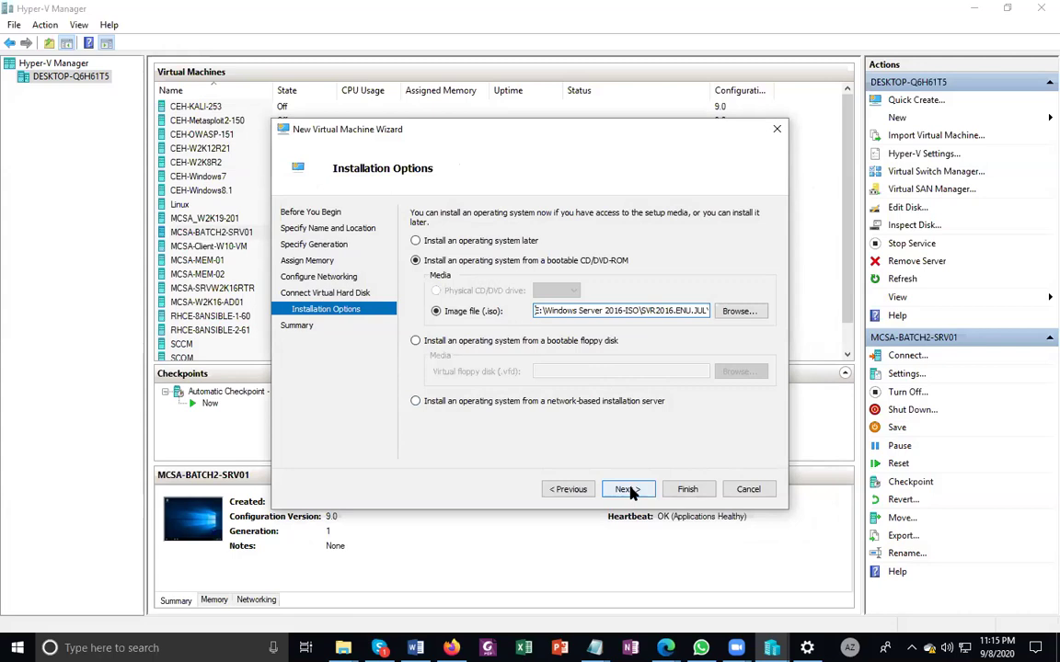
pyautogui.click(630, 491)
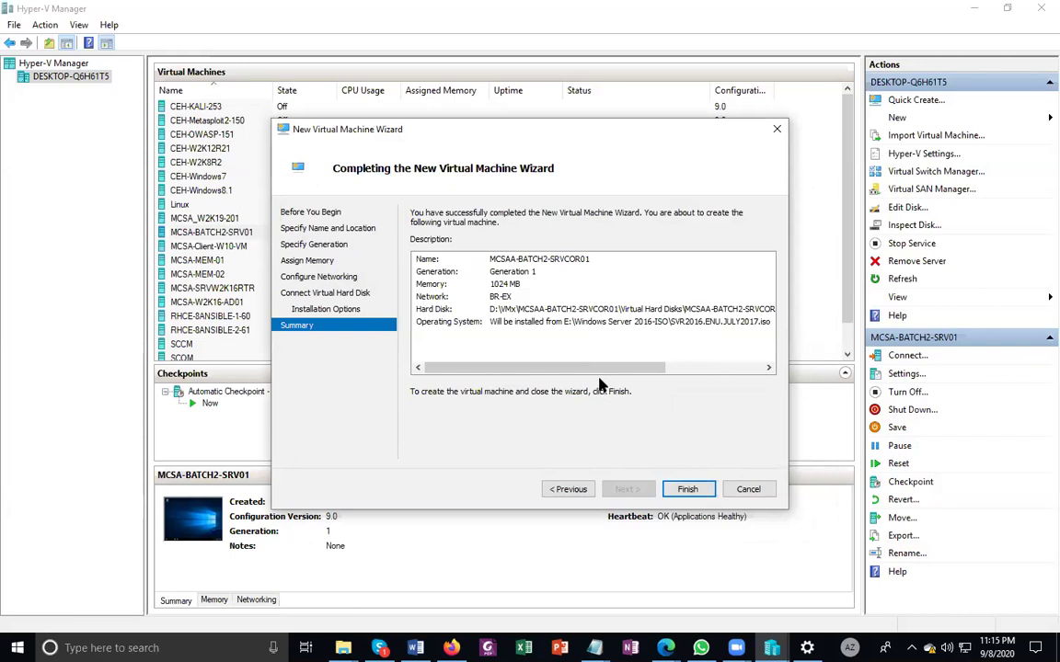
pyautogui.hscroll(3, 534, 323)
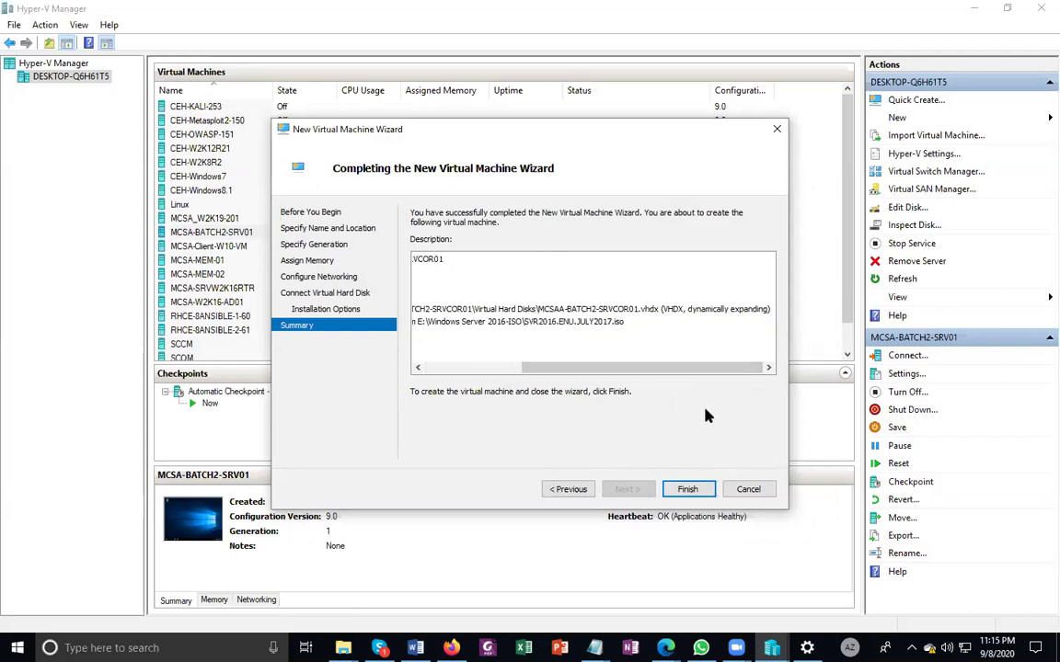
pyautogui.click(687, 488)
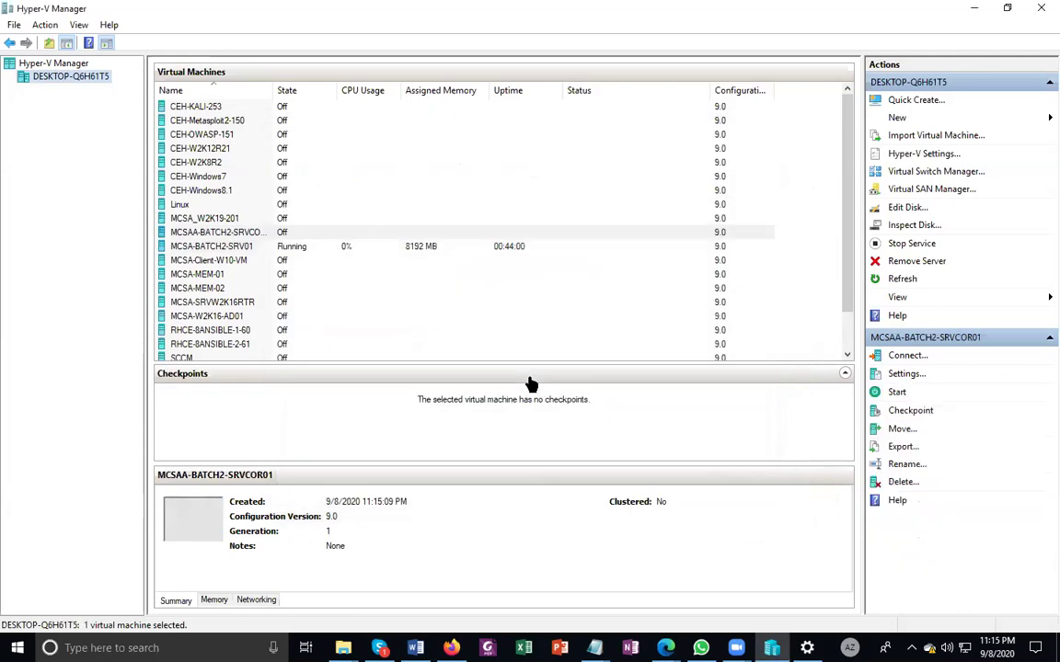
# Widen the Name column, connect to MCSAA-BATCH2-SRVCOR01's console and start the VM
pyautogui.click(230, 233)
pyautogui.moveTo(273, 90); pyautogui.dragTo(282, 91)
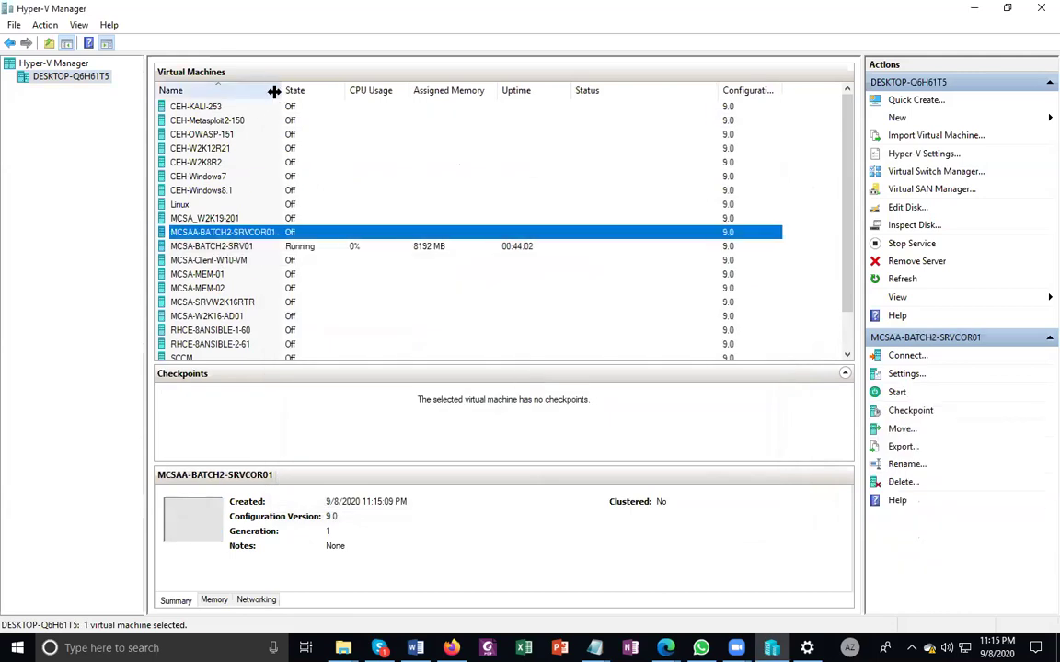
pyautogui.rightClick(254, 237)
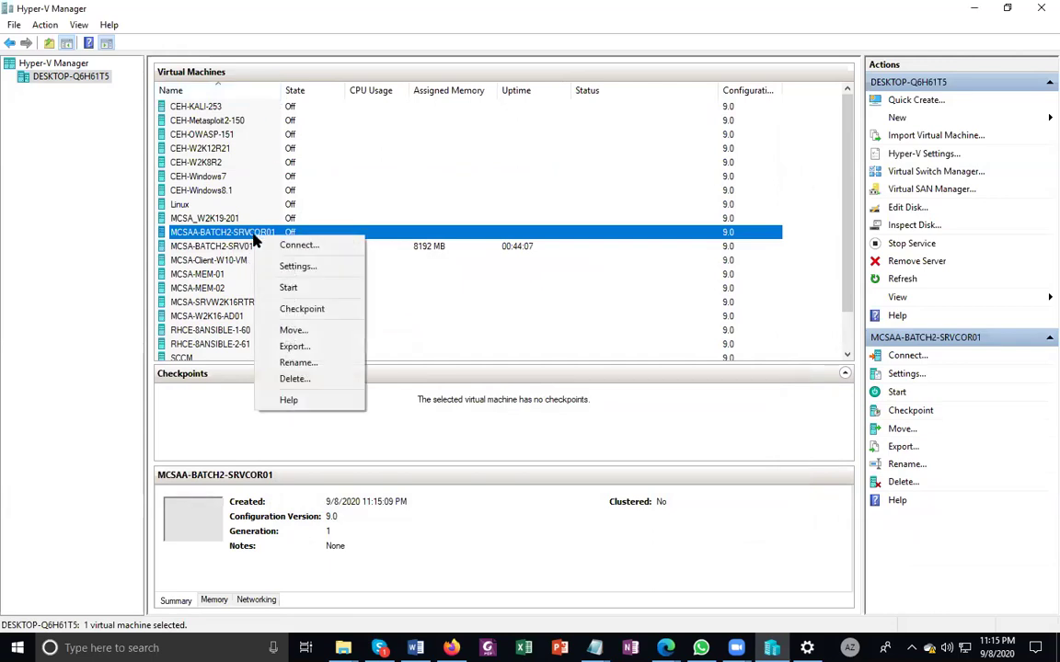
pyautogui.click(303, 245)
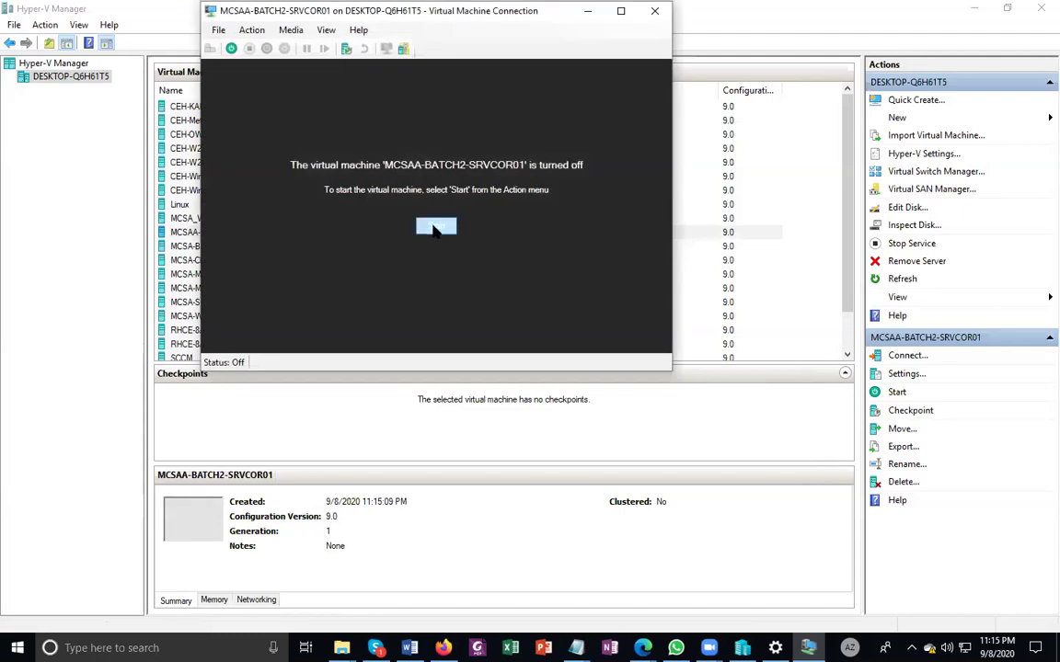
pyautogui.click(436, 226)
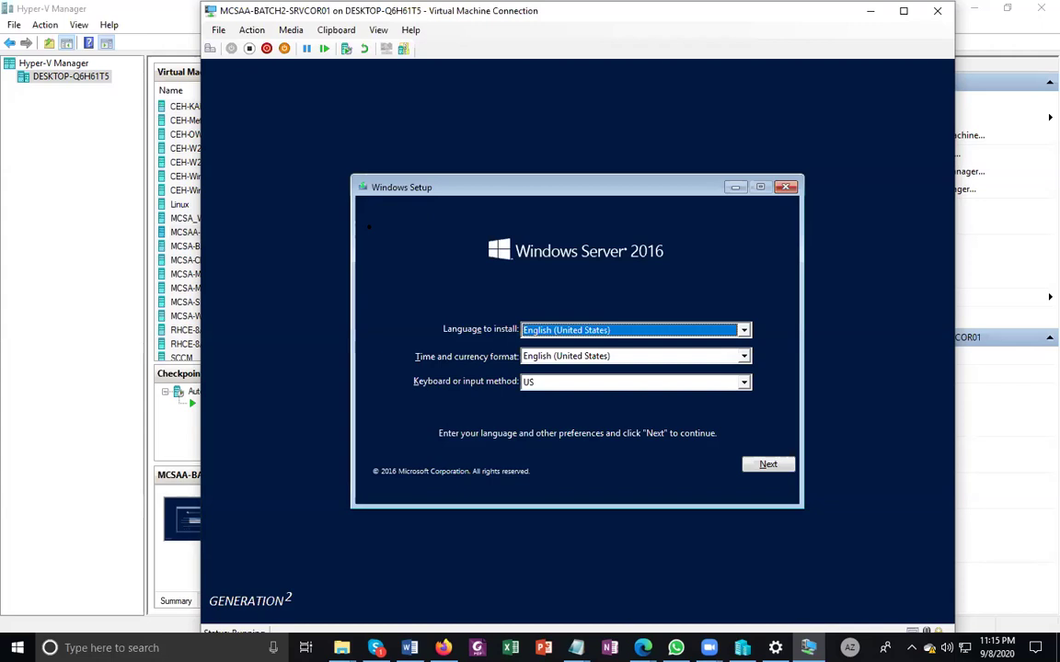
# Start Windows Setup with default language, choose Datacenter Core edition and accept the license terms
pyautogui.click(769, 465)
pyautogui.click(577, 349)
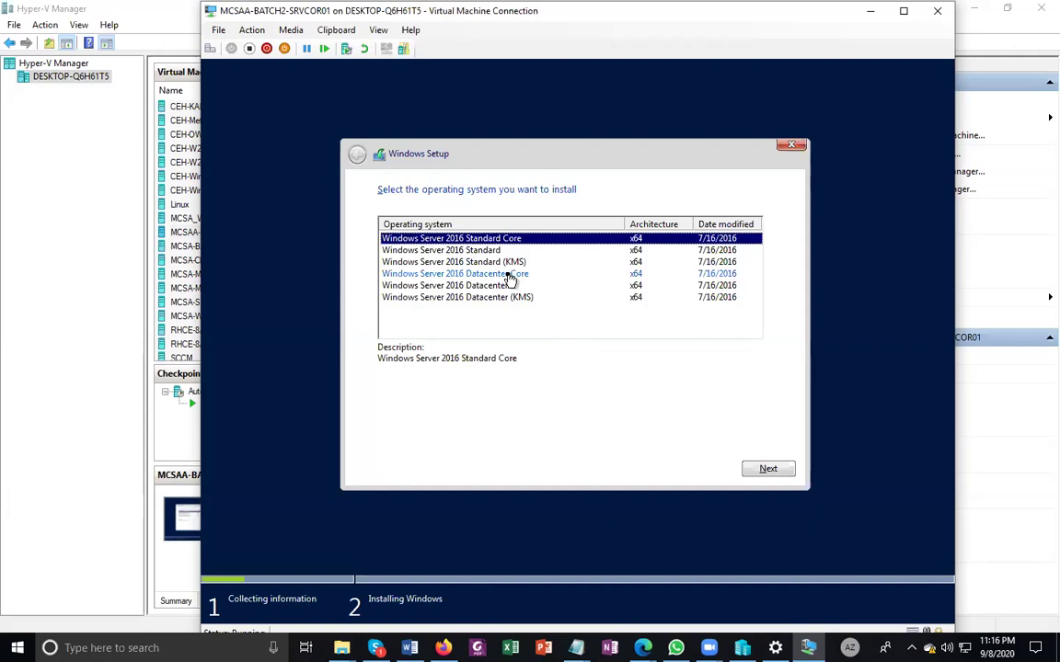
pyautogui.click(509, 275)
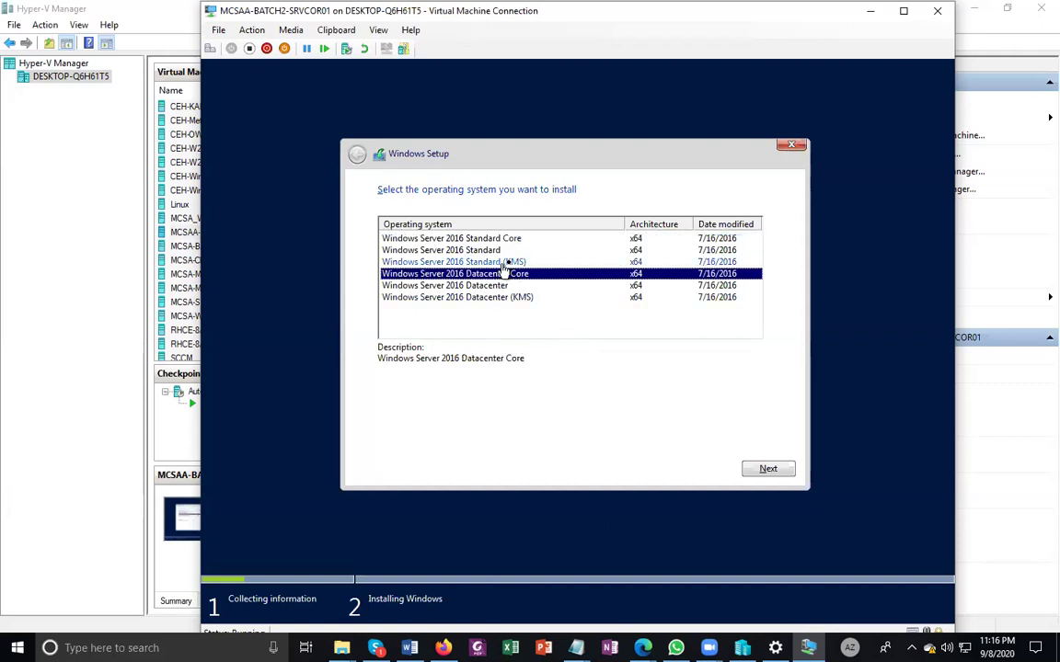
pyautogui.click(768, 470)
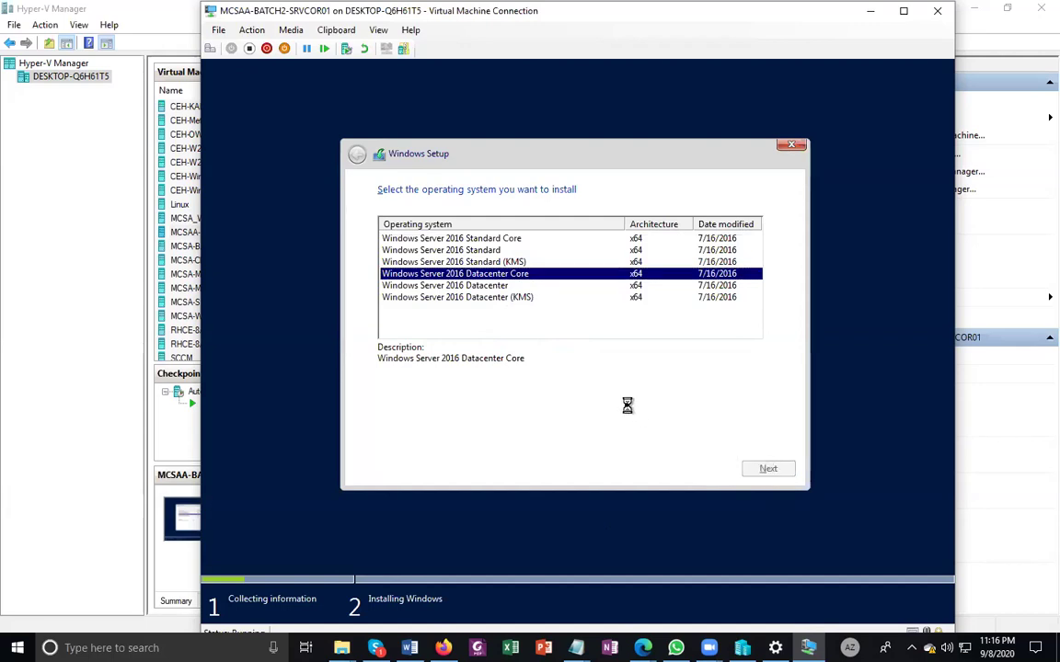
pyautogui.click(411, 435)
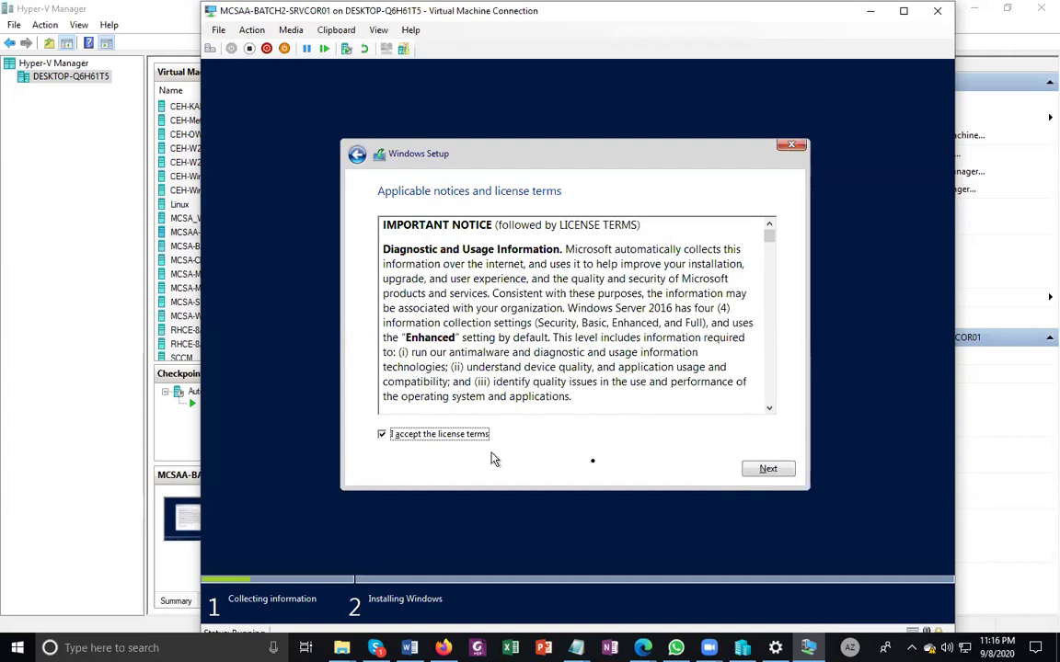
pyautogui.click(762, 473)
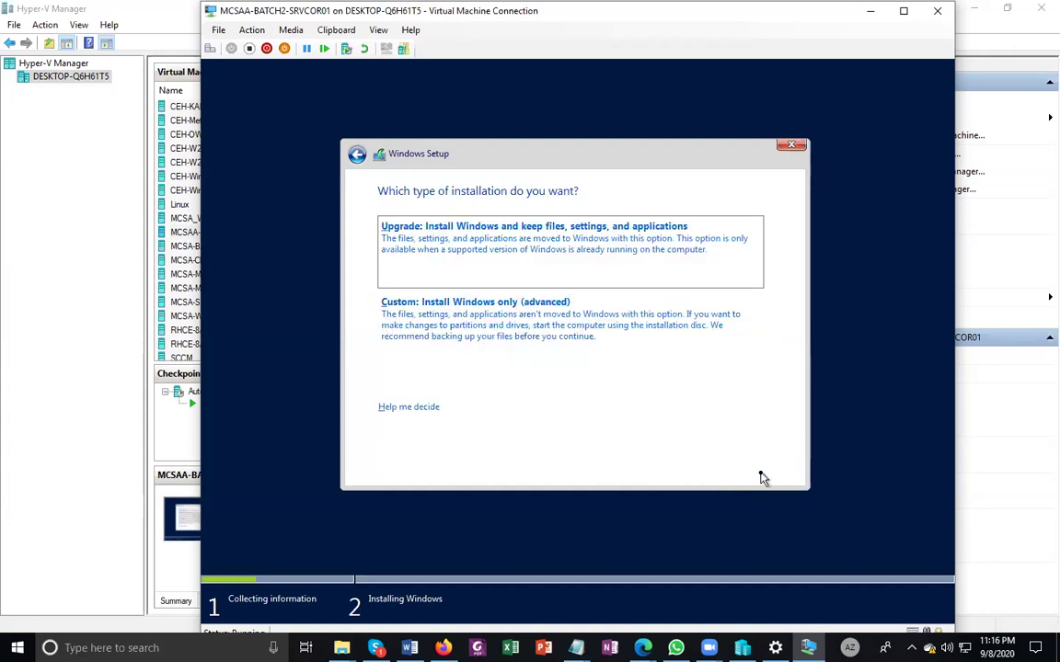
# Choose Custom install, create a 130048 MB partition on Drive 0, and install onto Partition 2
pyautogui.click(477, 316)
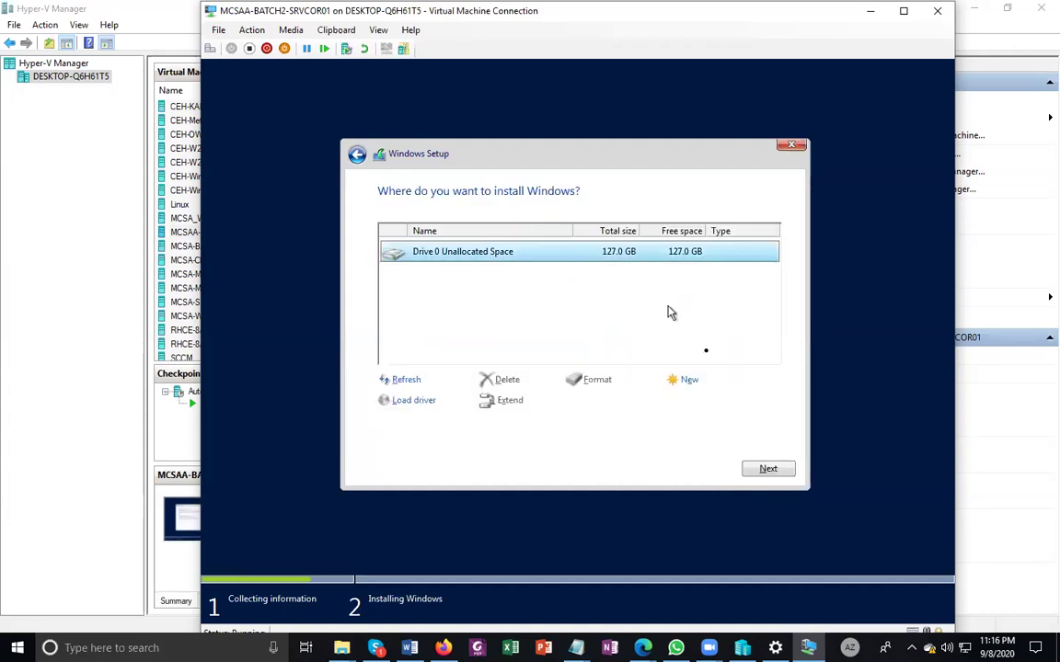
pyautogui.click(688, 383)
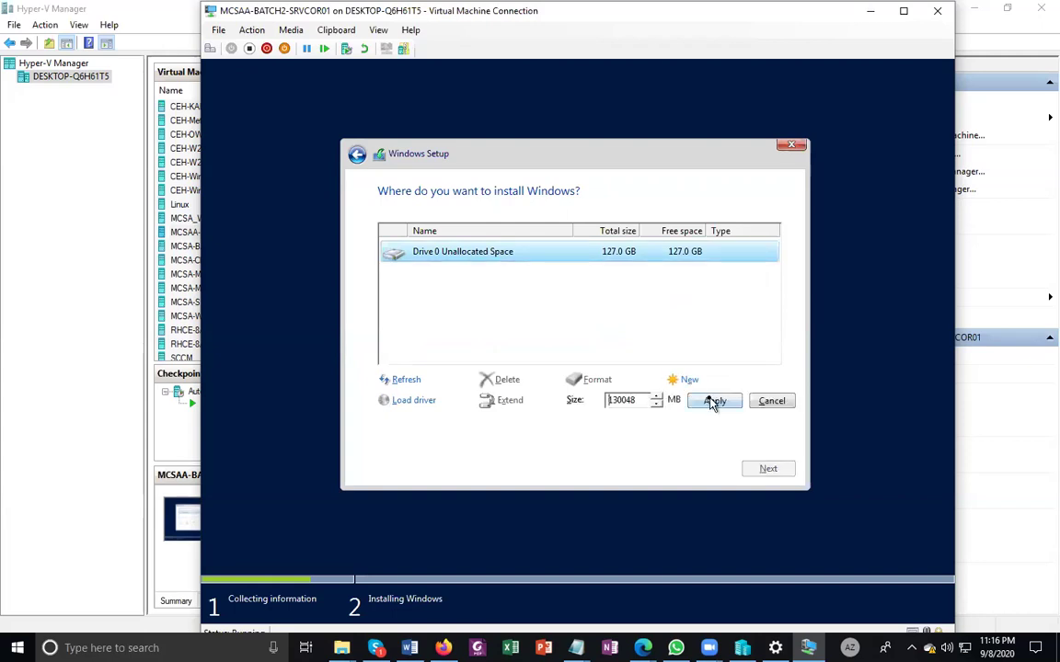
pyautogui.click(713, 402)
pyautogui.click(679, 402)
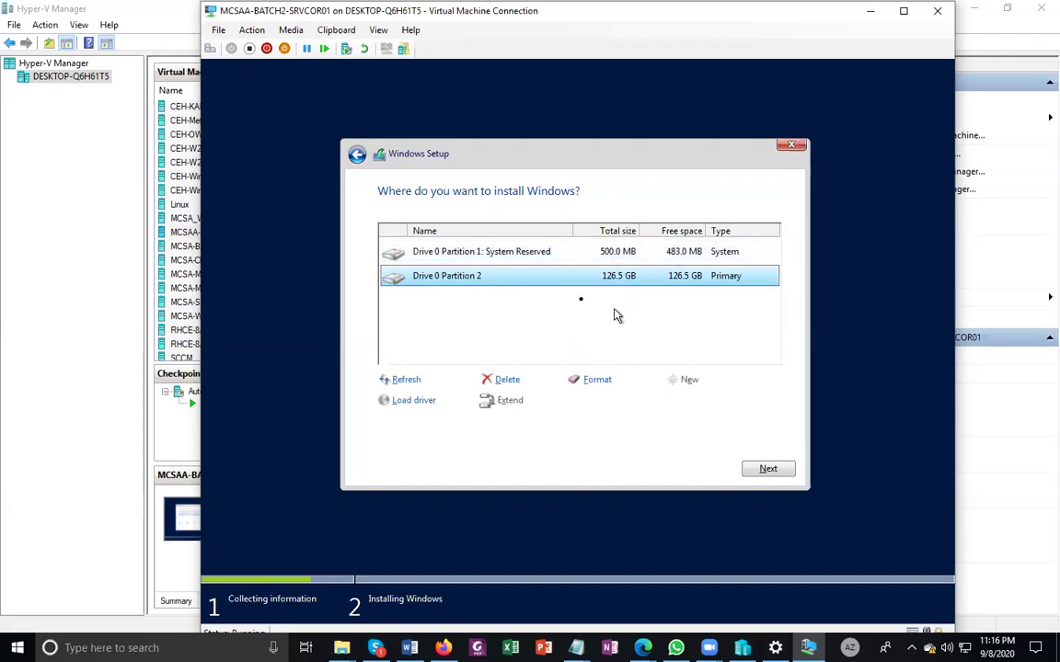
pyautogui.click(769, 470)
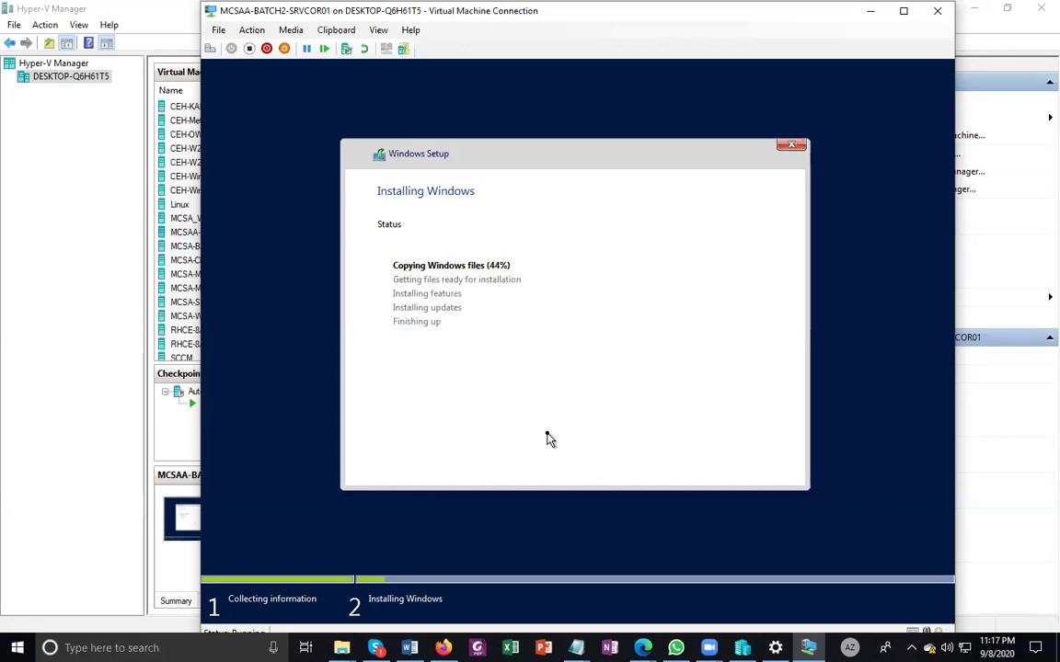
pyautogui.click(341, 648)
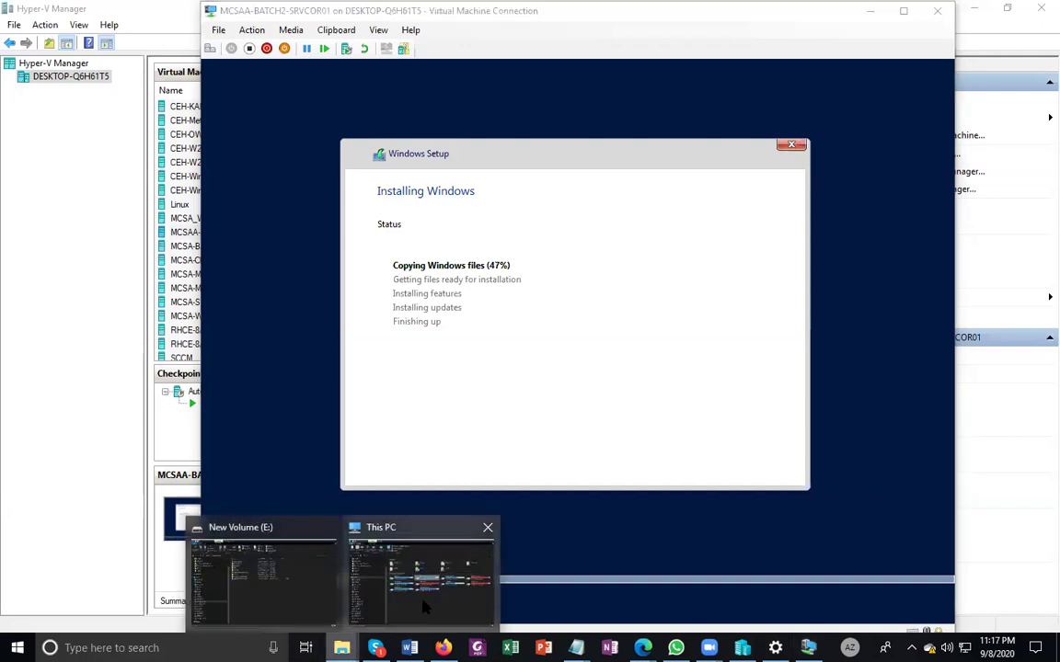
pyautogui.click(422, 603)
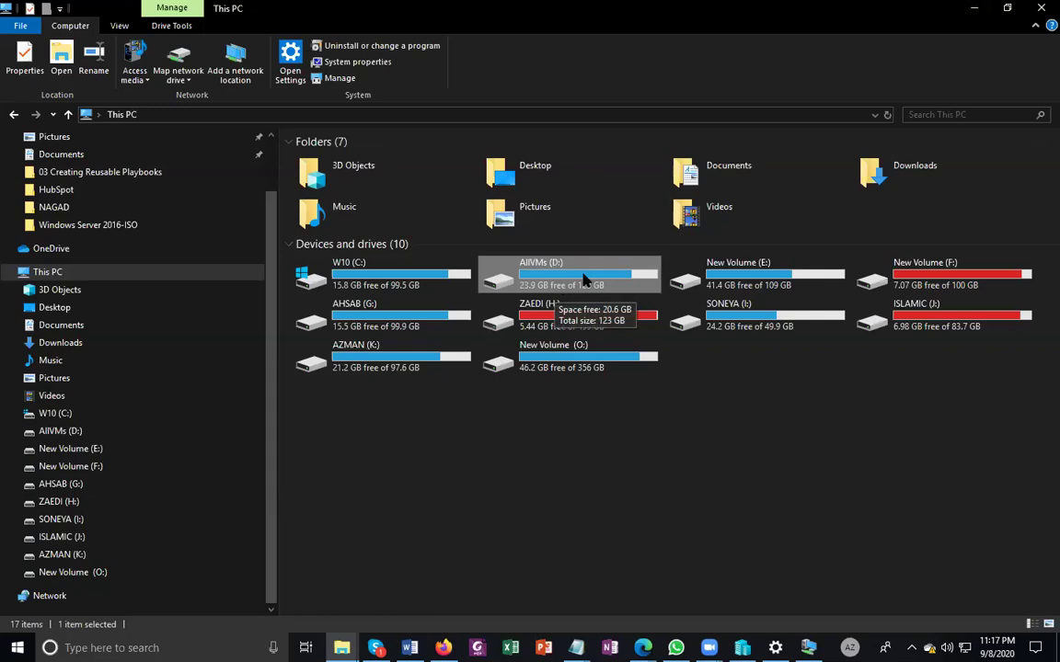
pyautogui.doubleClick(796, 287)
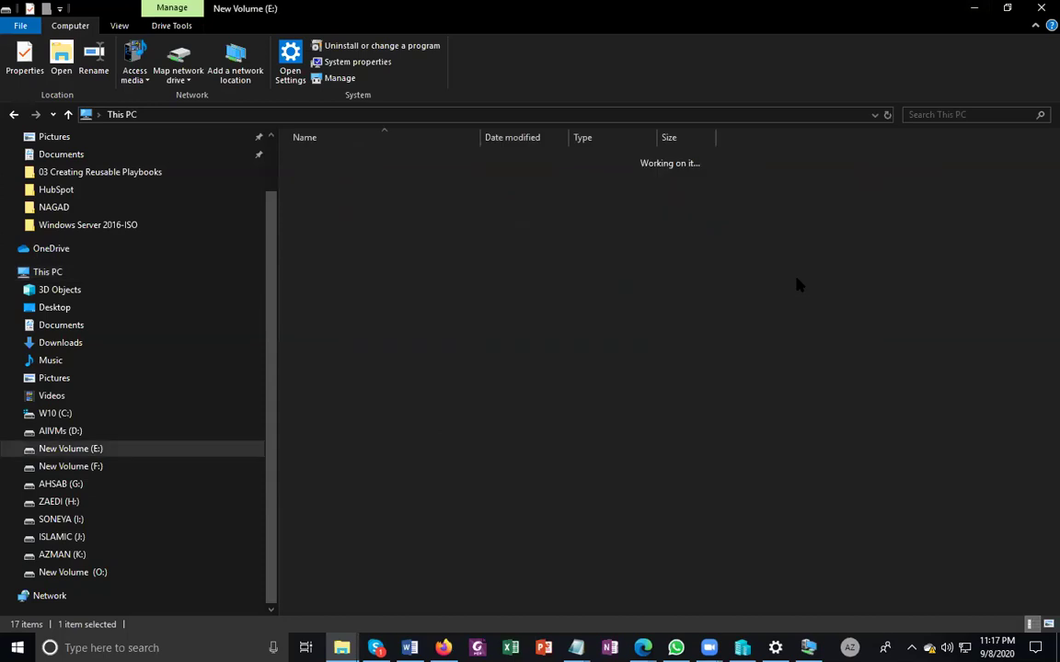
pyautogui.click(394, 266)
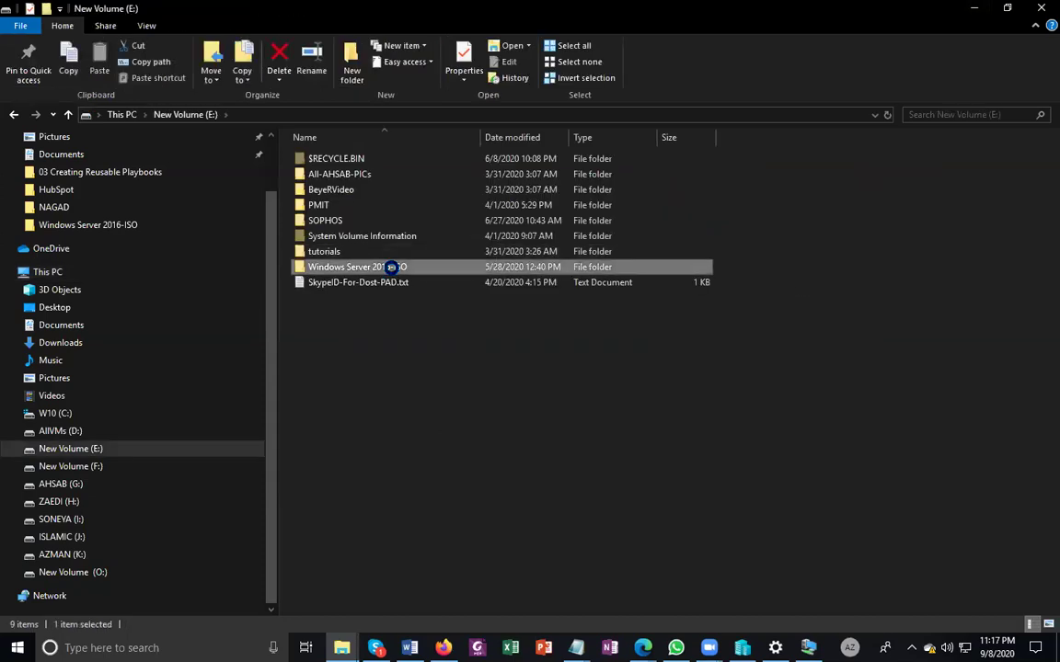
pyautogui.rightClick(394, 267)
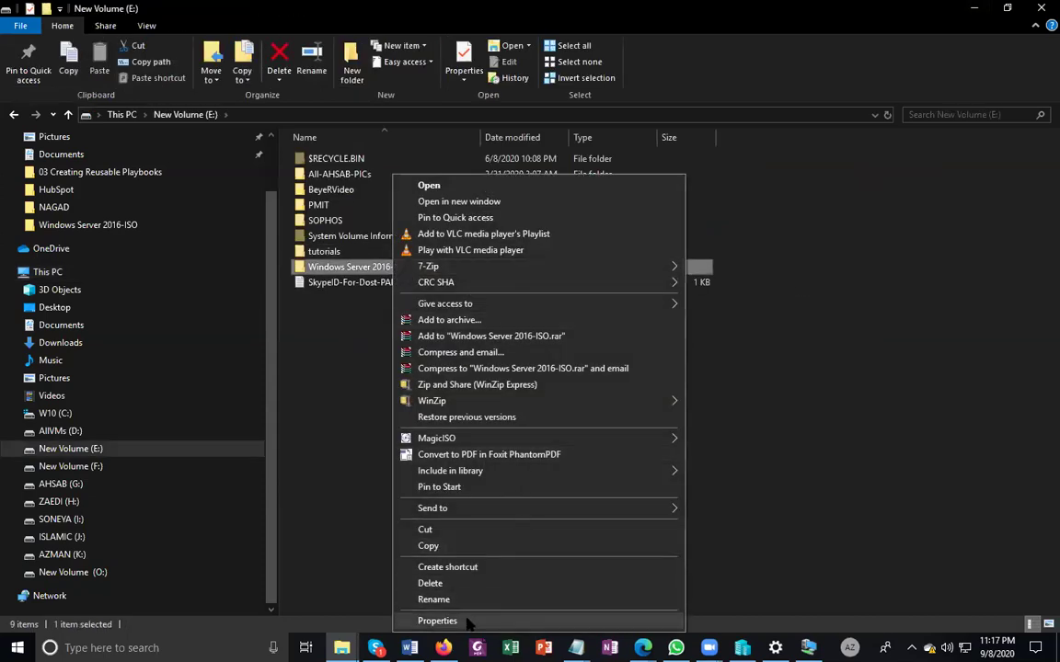
pyautogui.click(470, 622)
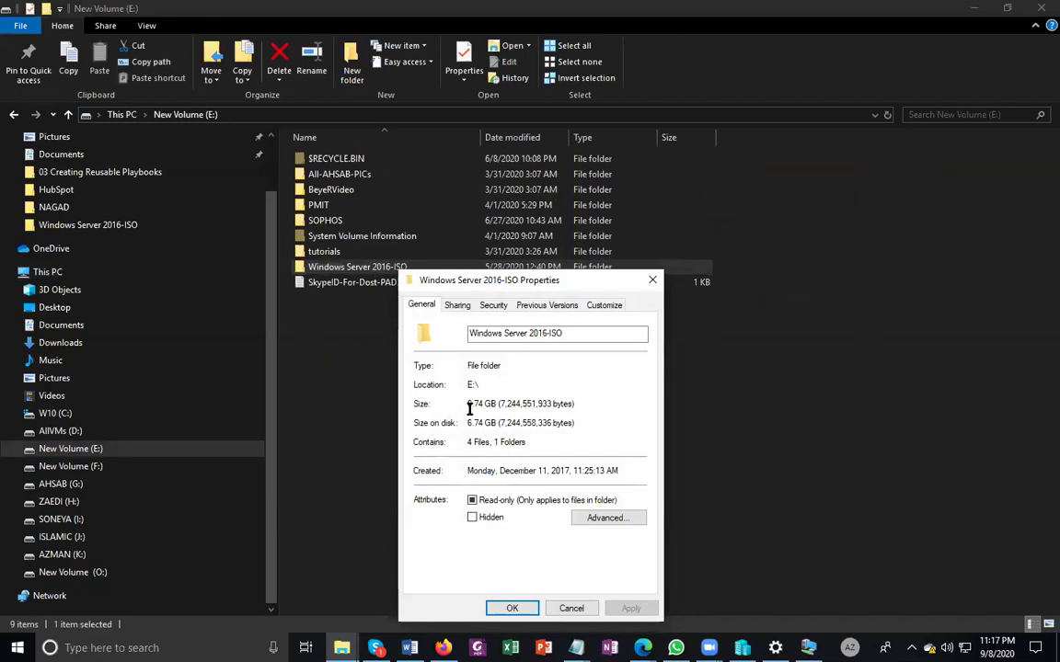
pyautogui.doubleClick(473, 407)
pyautogui.click(653, 280)
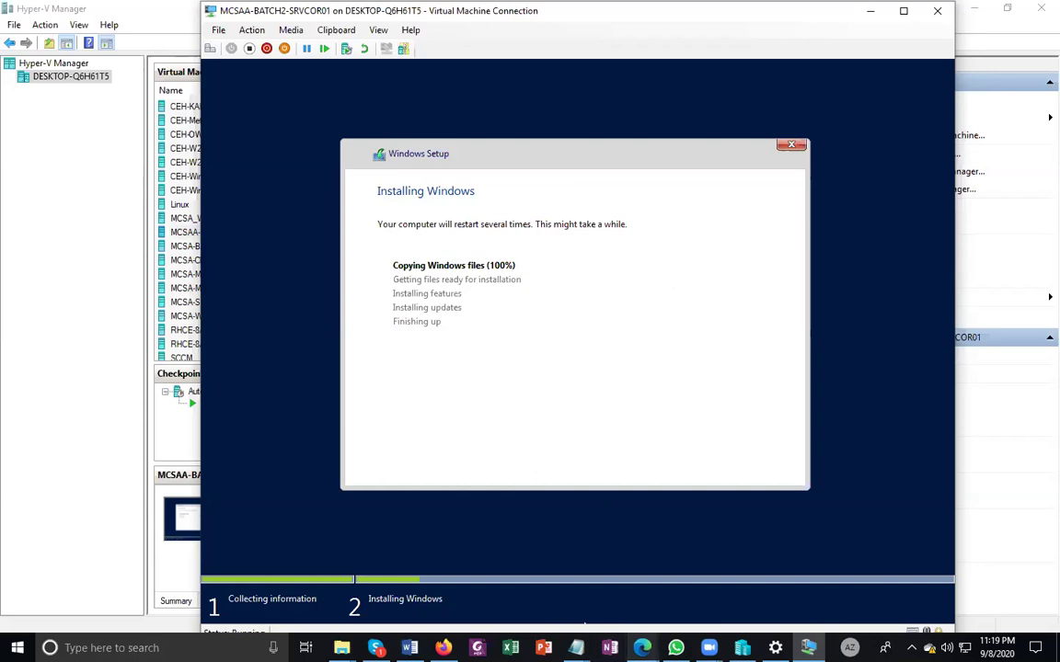
# Bring the Day2 presentation in Edge to the front and go to slide 4, 'What is Nano Server?'
pyautogui.moveTo(642, 648)
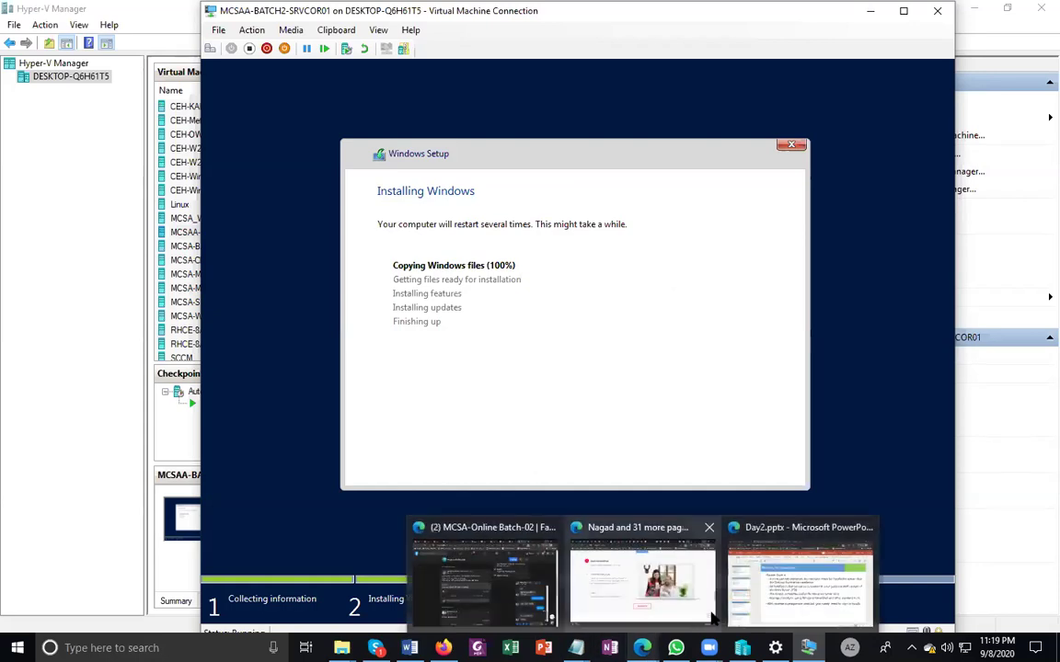
pyautogui.click(744, 596)
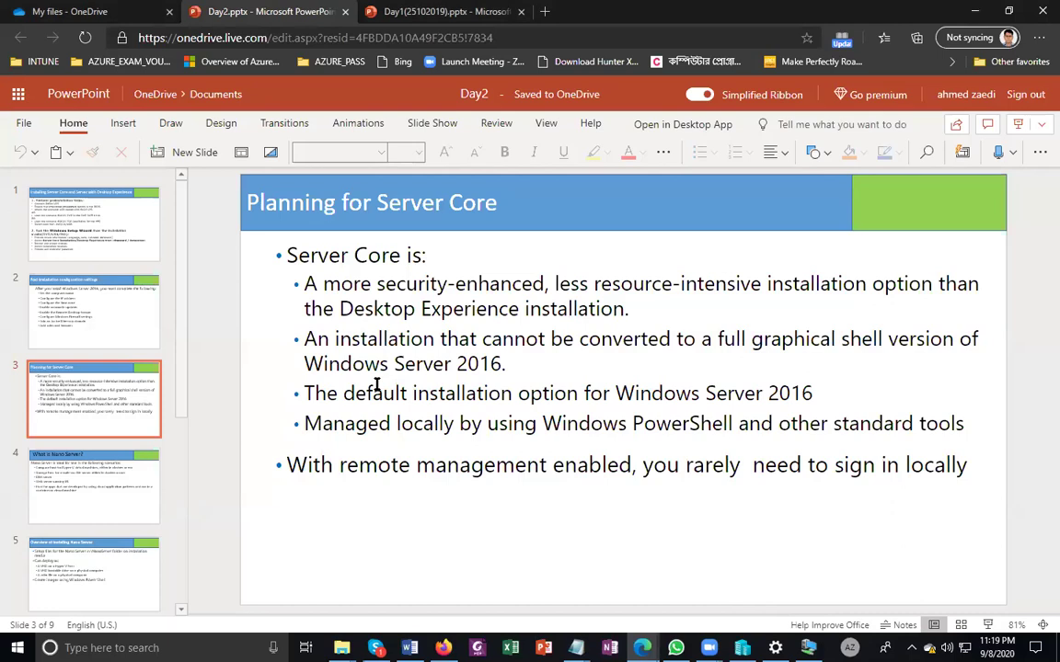
pyautogui.click(92, 490)
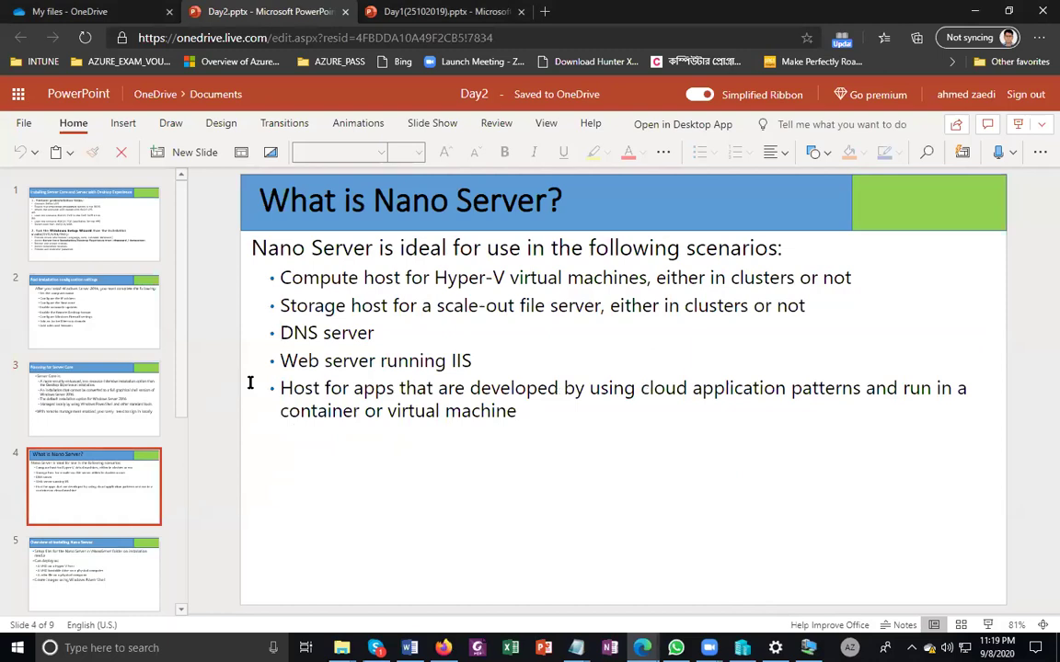
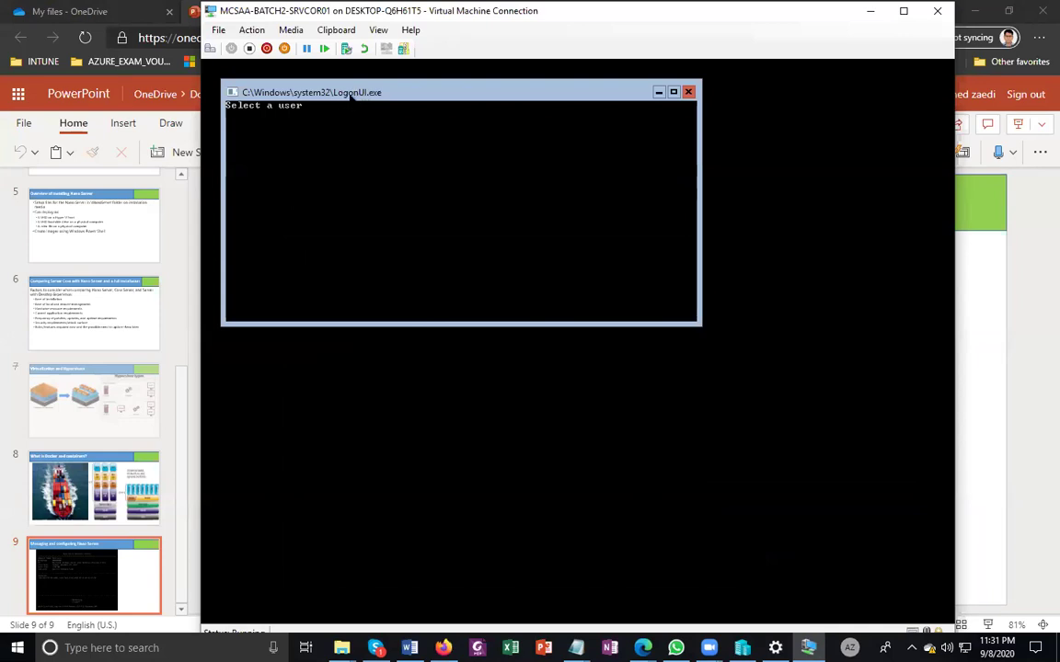
# Drag the LogonUI sign-in window around the VM screen until the console goes blank black
pyautogui.moveTo(346, 92); pyautogui.dragTo(378, 149)
pyautogui.moveTo(509, 133); pyautogui.dragTo(442, 215)
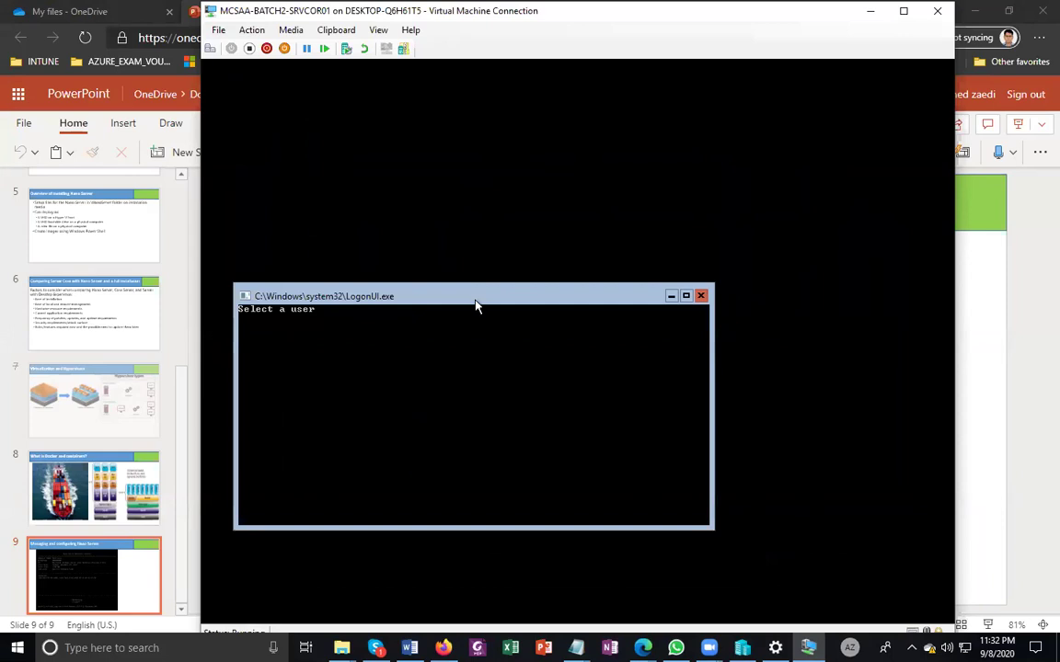
pyautogui.moveTo(425, 272); pyautogui.dragTo(432, 252)
pyautogui.moveTo(486, 284); pyautogui.dragTo(536, 158)
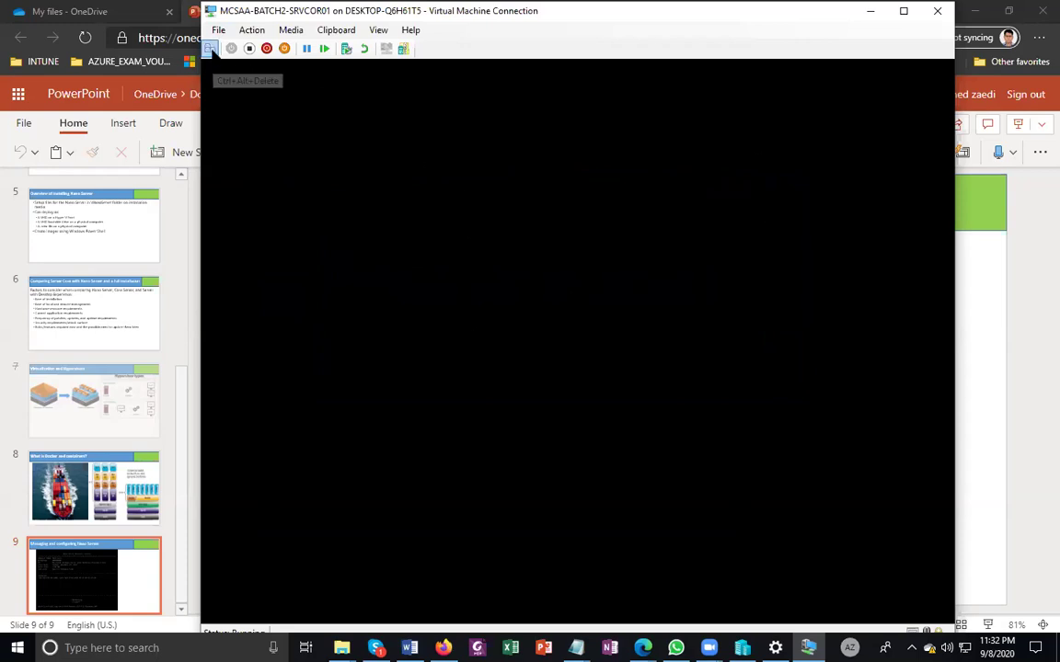
# Send Ctrl+Alt+Delete, then enter and confirm a new Administrator password to sign in
pyautogui.click(210, 49)
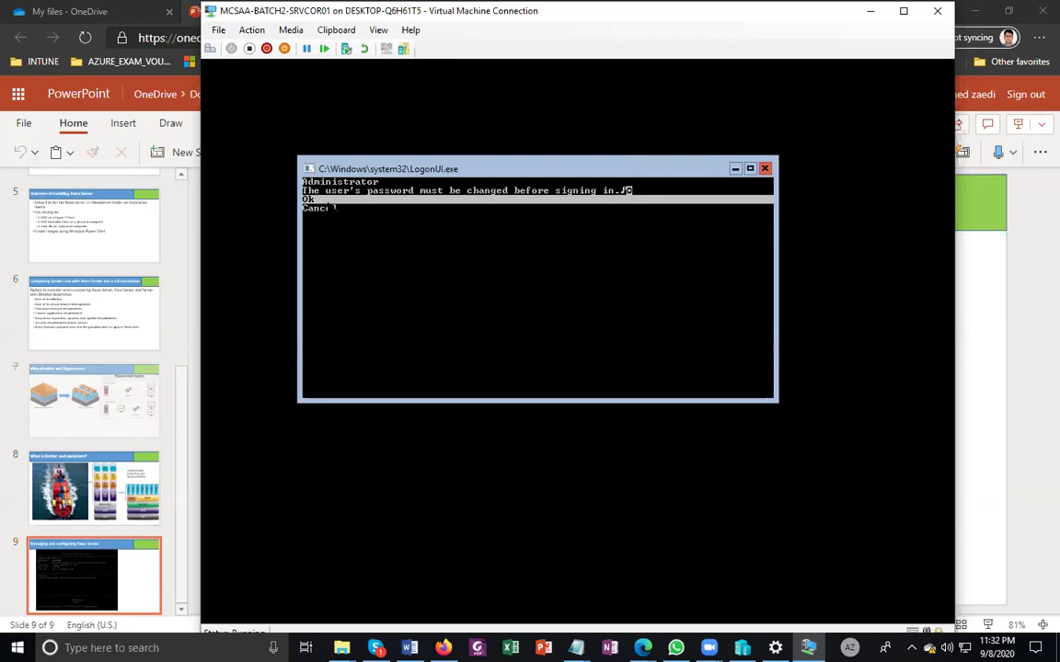
pyautogui.press('Return')
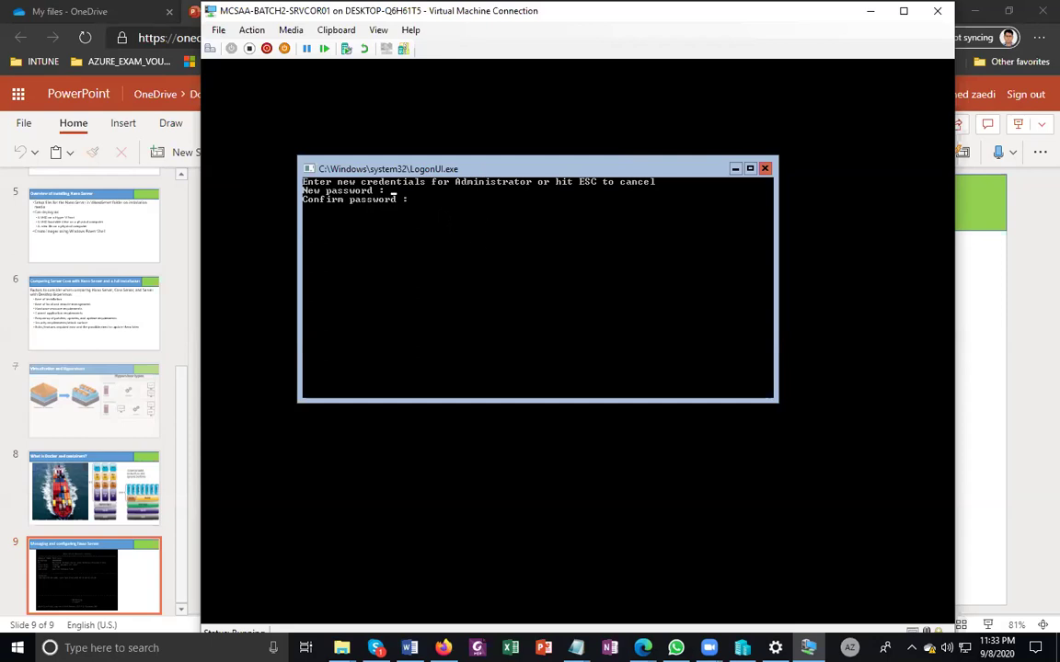
pyautogui.write('******************')
pyautogui.press('Return')
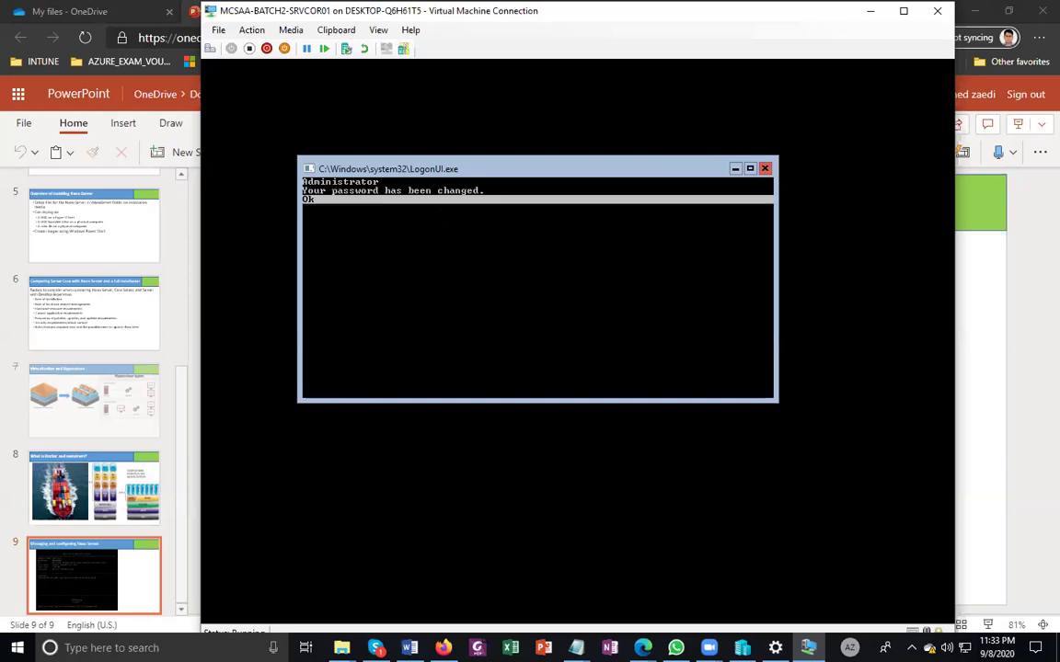
pyautogui.press('Return')
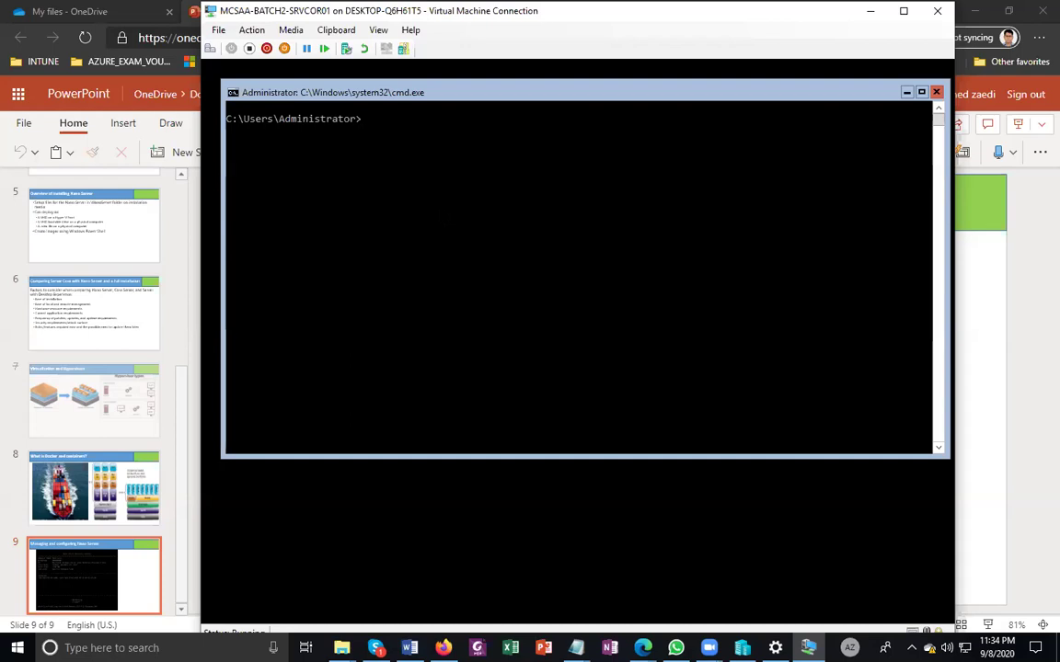
# Run sconfig at the C:\Users\Administrator prompt
pyautogui.write('sconfig')
pyautogui.press('Return')
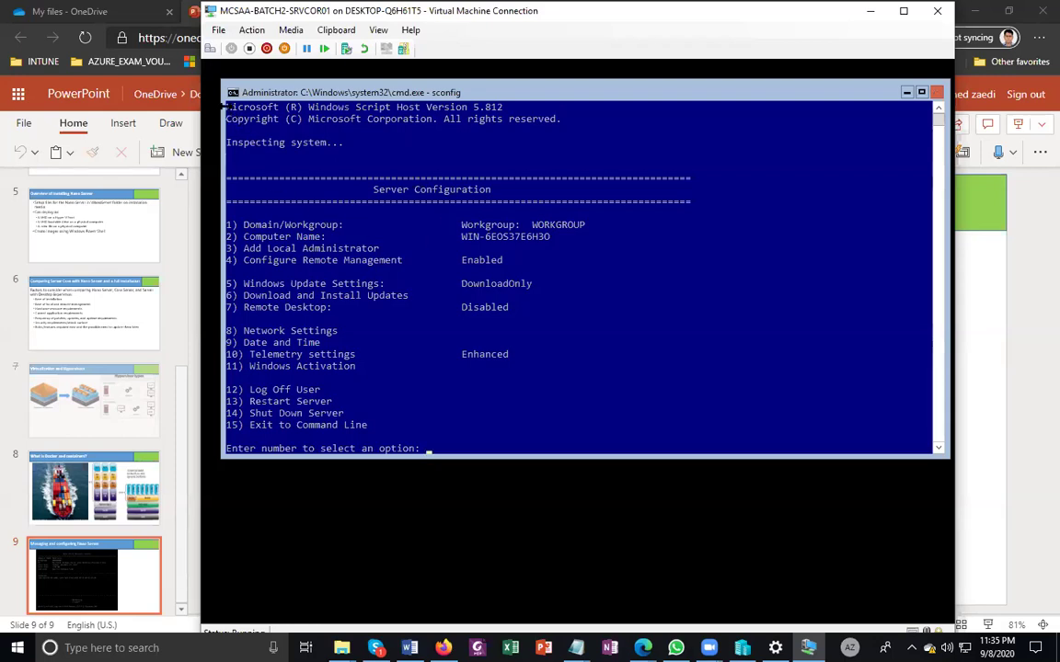
# Highlight the server configuration text and option list to point them out, then clear it
pyautogui.moveTo(225, 107); pyautogui.dragTo(466, 449)
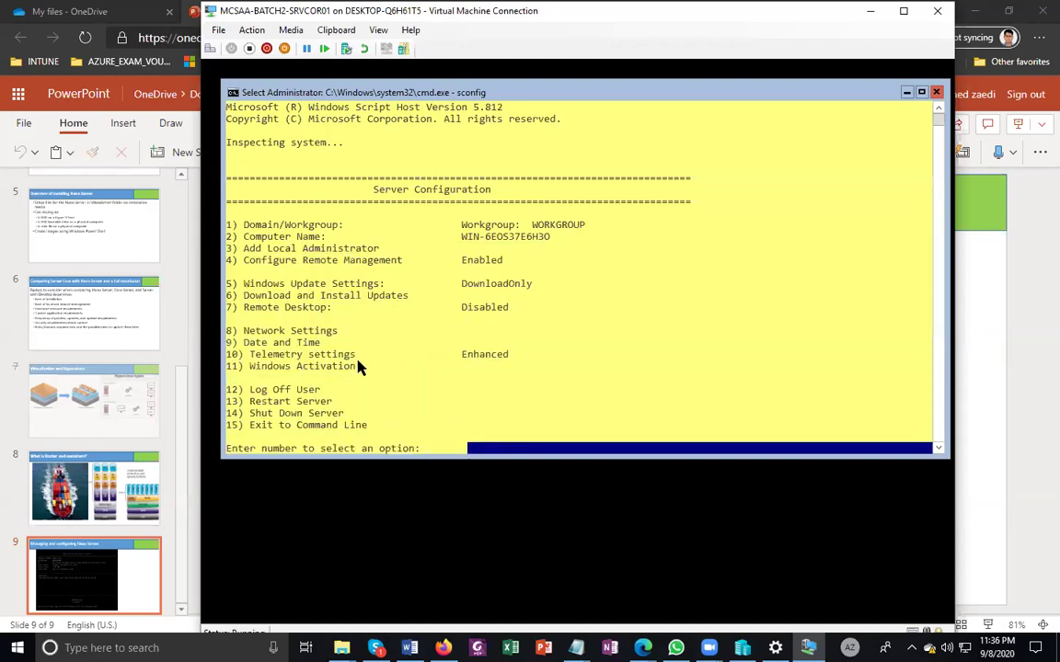
pyautogui.click(529, 155)
pyautogui.press('Escape')
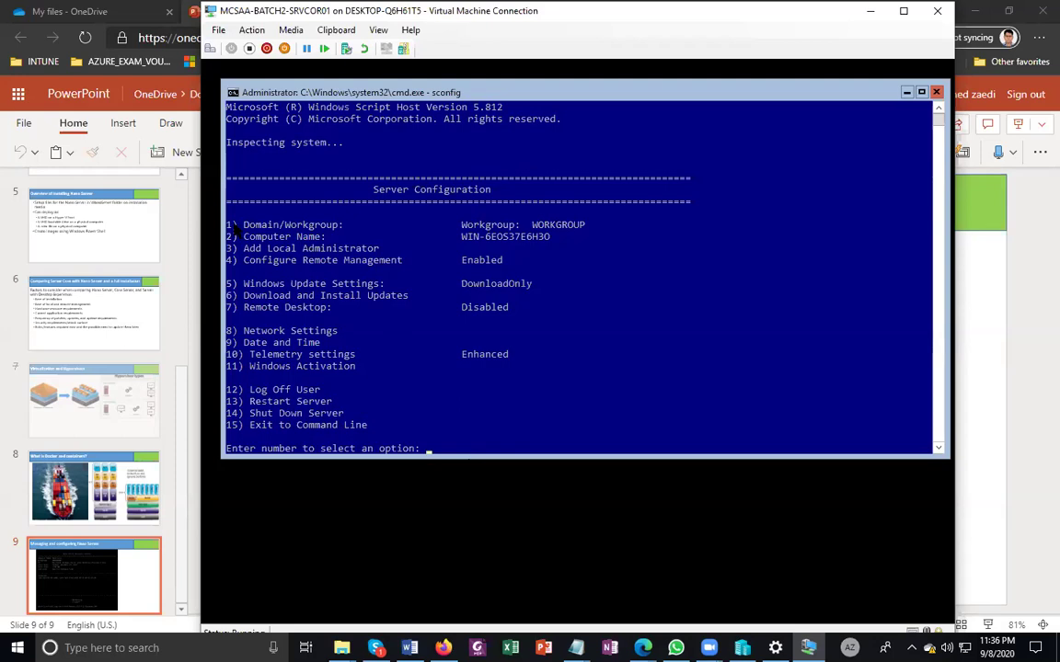
pyautogui.moveTo(233, 227); pyautogui.dragTo(455, 426)
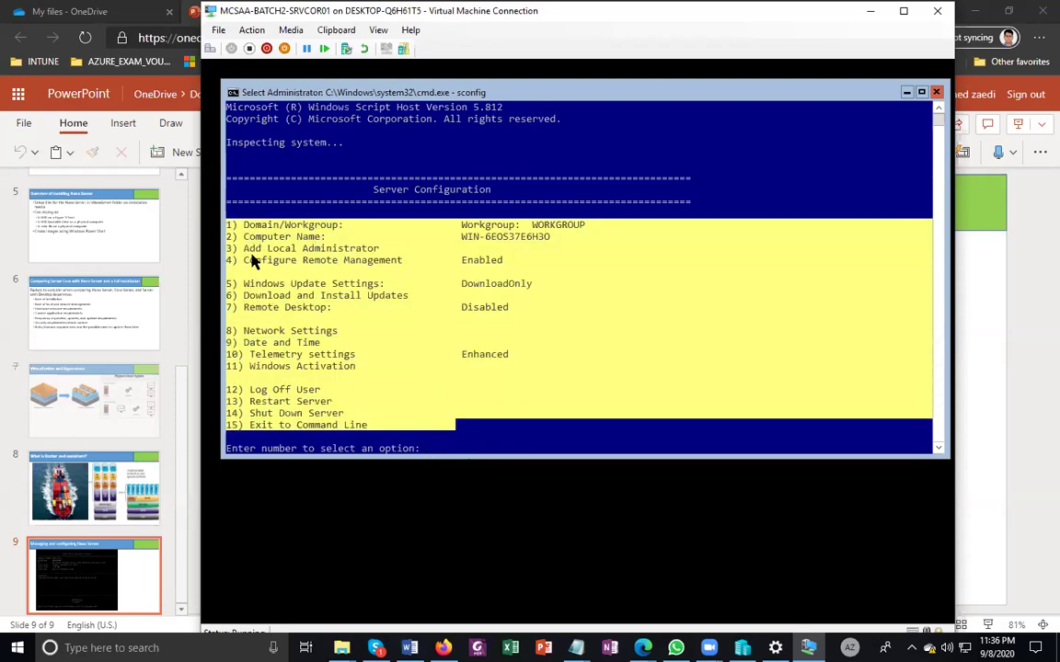
pyautogui.rightClick(505, 449)
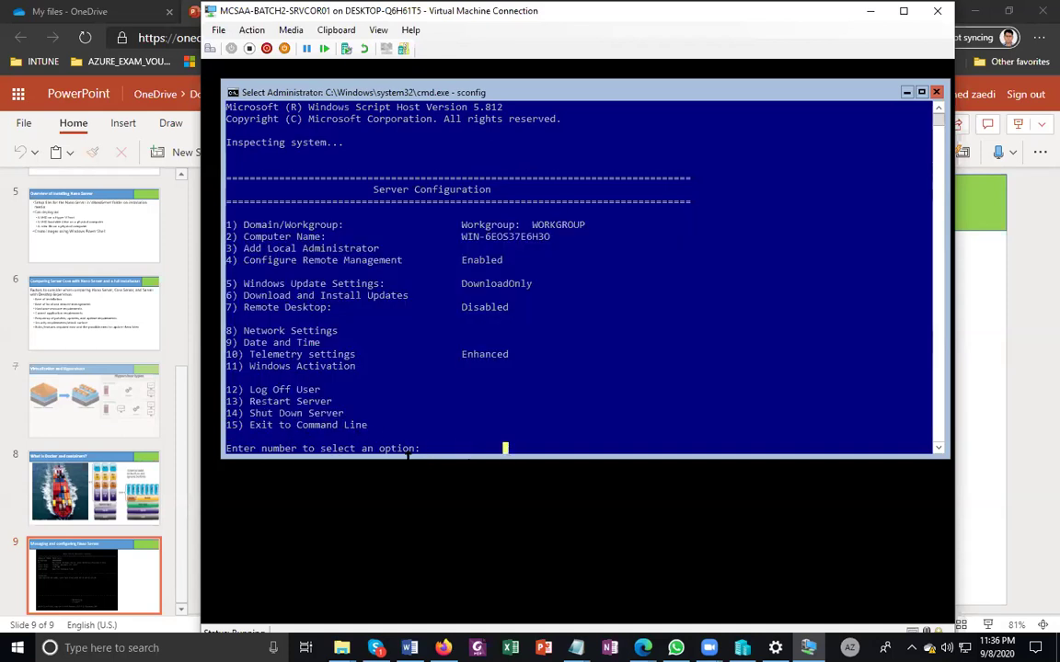
pyautogui.press('Escape')
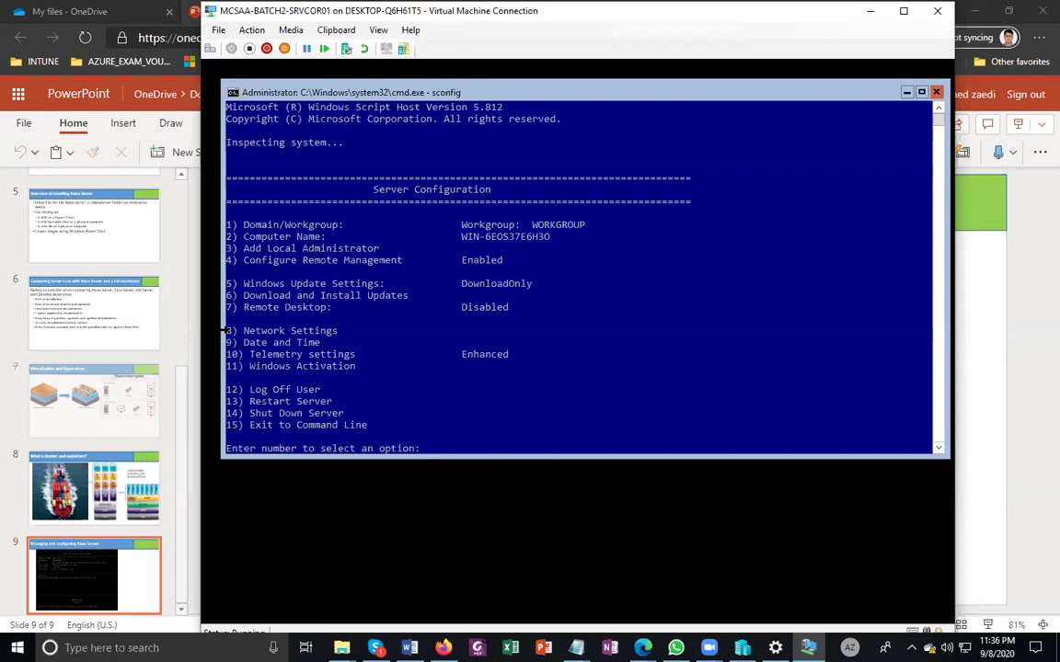
# Point out the Network Settings option 8 and return focus to the prompt
pyautogui.moveTo(228, 330); pyautogui.dragTo(339, 340)
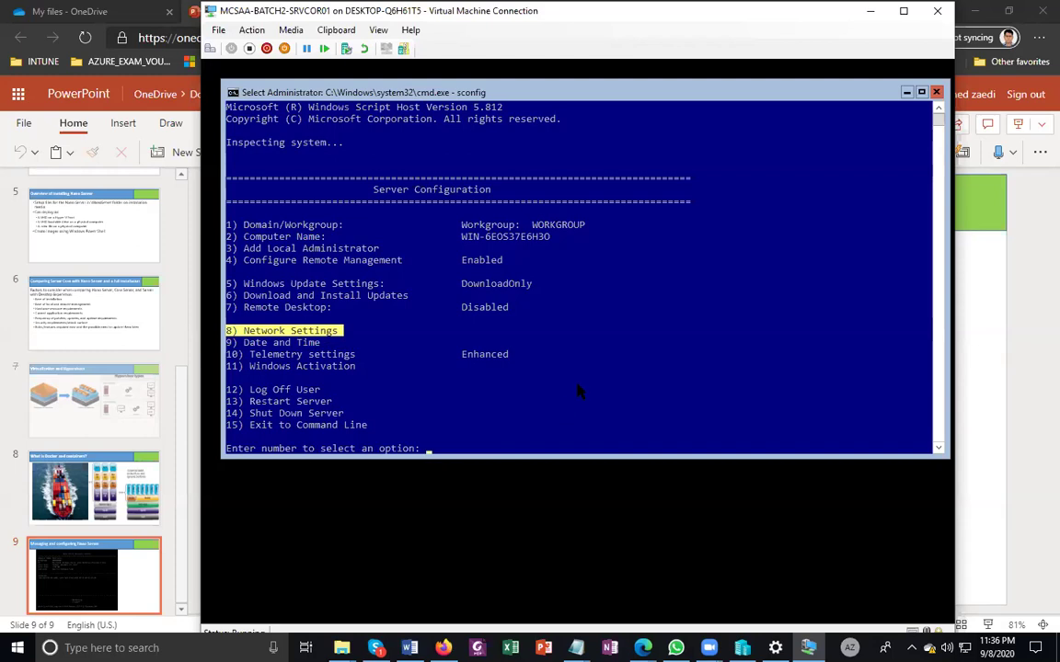
pyautogui.press('Return')
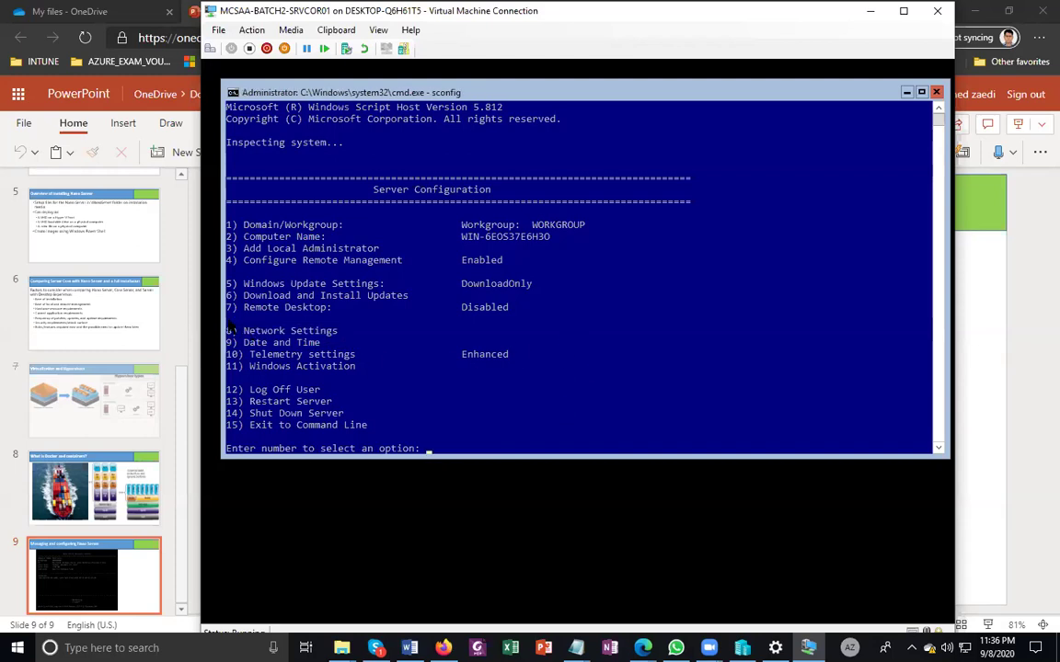
pyautogui.click(230, 331)
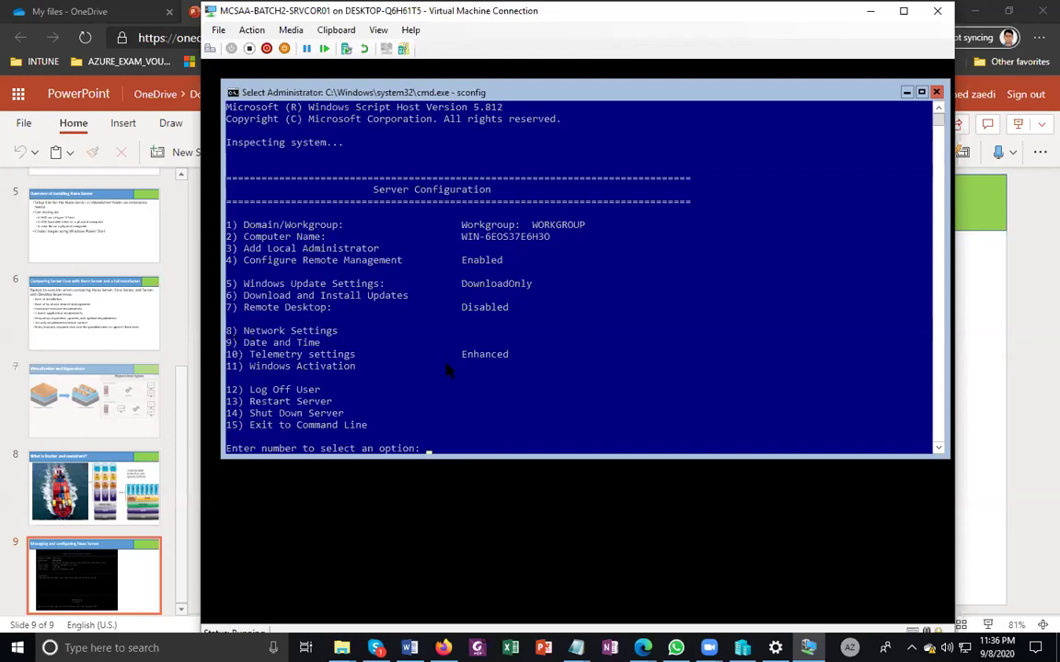
pyautogui.press('Escape')
# Enter option 8 and point out adapter index 1 at 192.168.88.242 in Network settings
pyautogui.write('8')
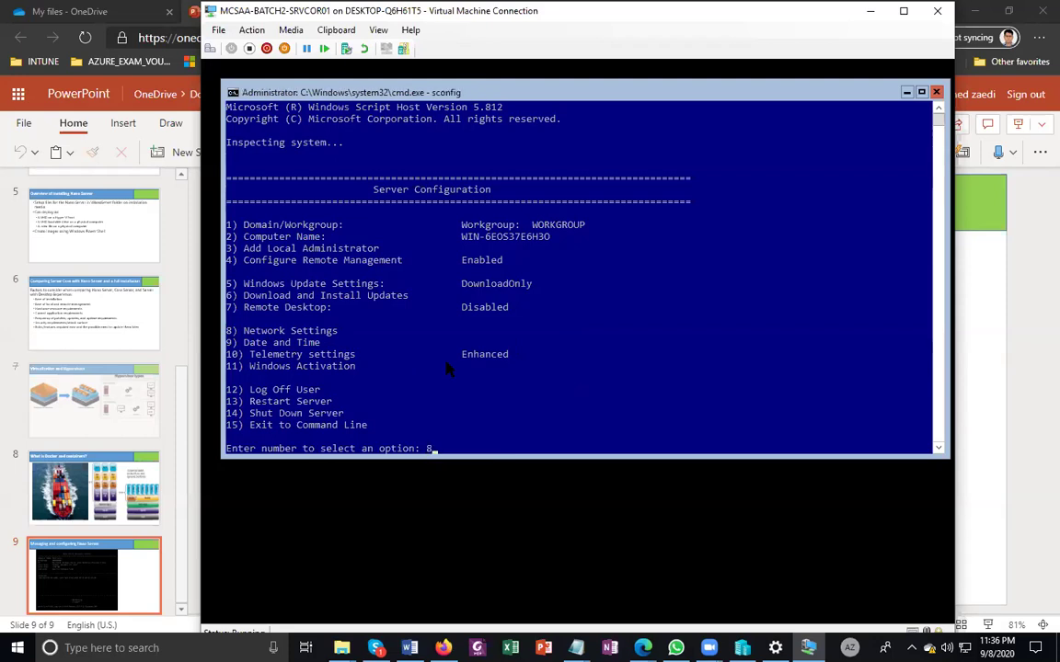
pyautogui.press('Return')
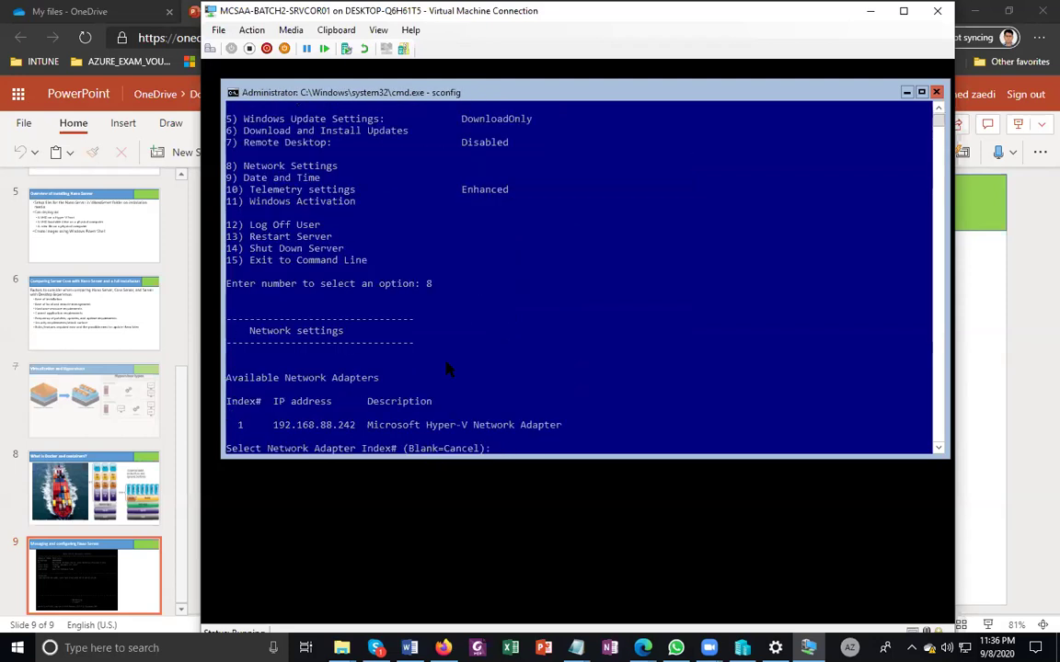
pyautogui.click(274, 426)
pyautogui.moveTo(274, 427); pyautogui.dragTo(354, 428)
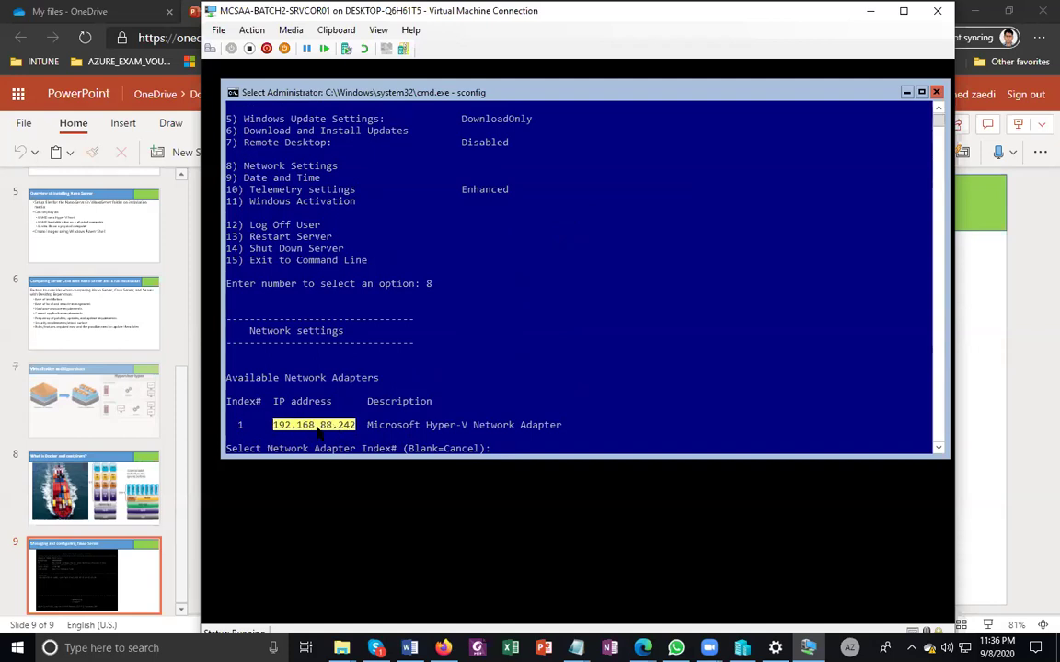
pyautogui.doubleClick(240, 425)
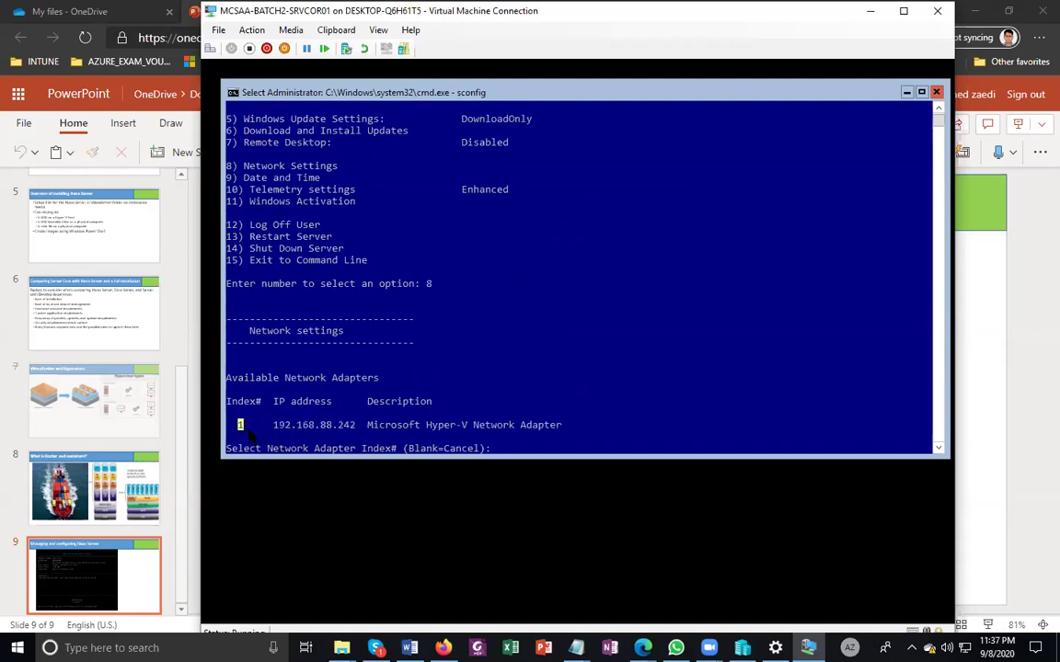
pyautogui.moveTo(227, 449); pyautogui.dragTo(398, 378)
pyautogui.rightClick(511, 345)
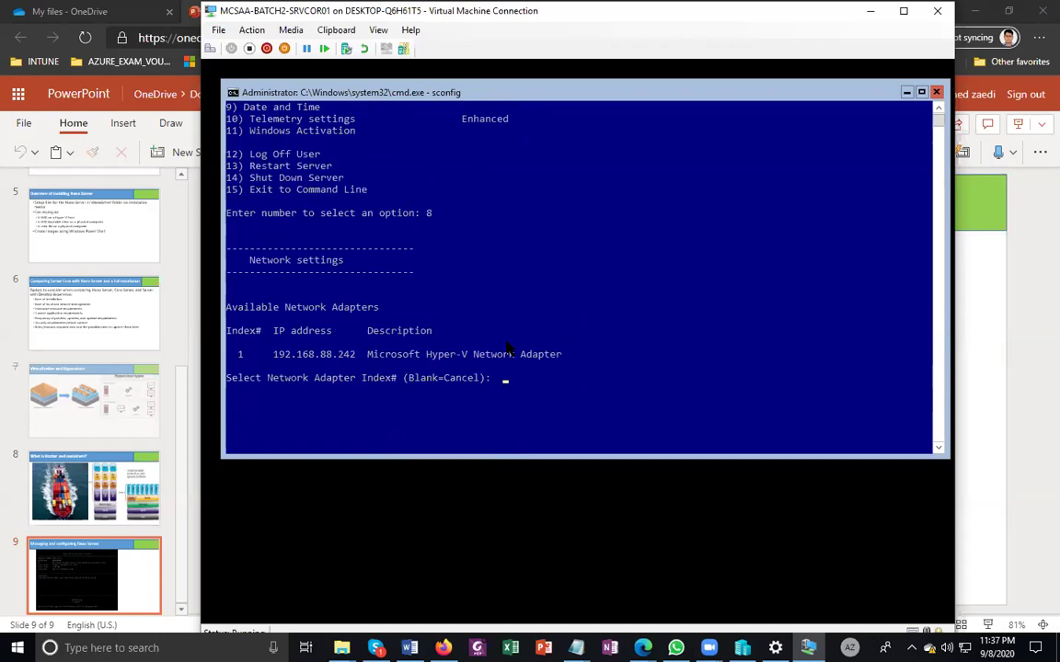
# Open network adapter 1's settings and highlight its address and DNS details
pyautogui.write('1')
pyautogui.press('Return')
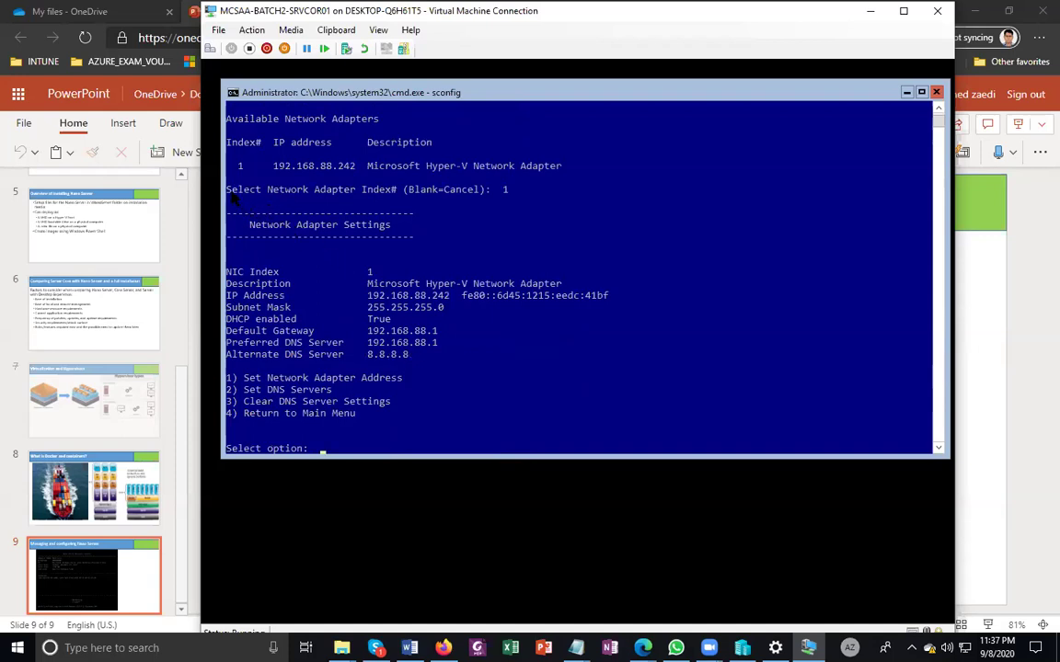
pyautogui.moveTo(227, 186); pyautogui.dragTo(438, 413)
pyautogui.rightClick(510, 198)
pyautogui.moveTo(230, 190); pyautogui.dragTo(383, 419)
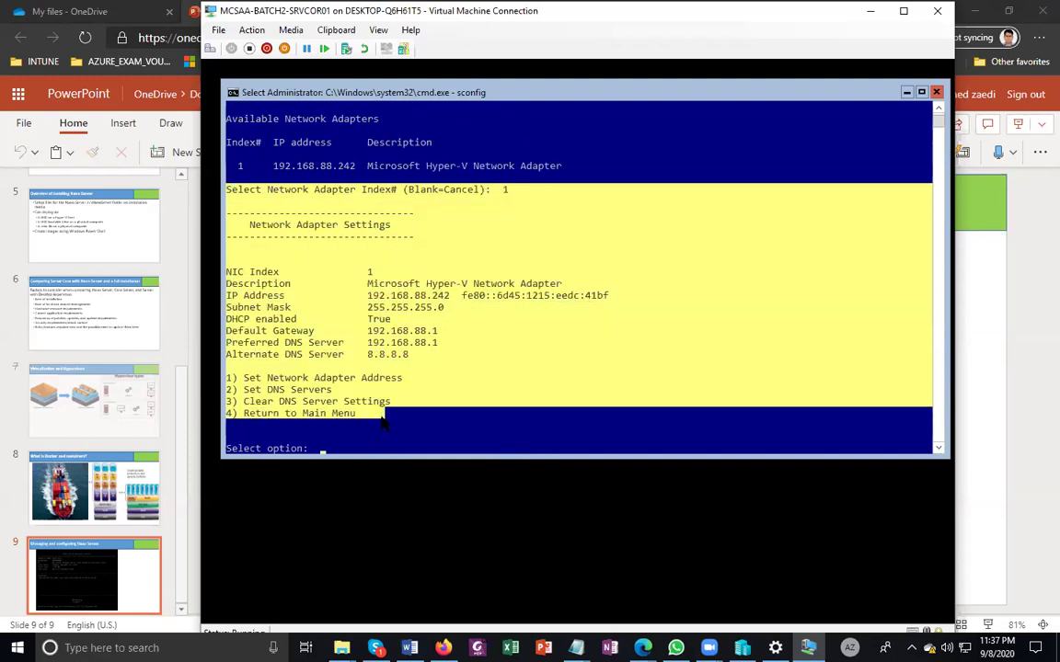
pyautogui.click(557, 437)
pyautogui.press('Escape')
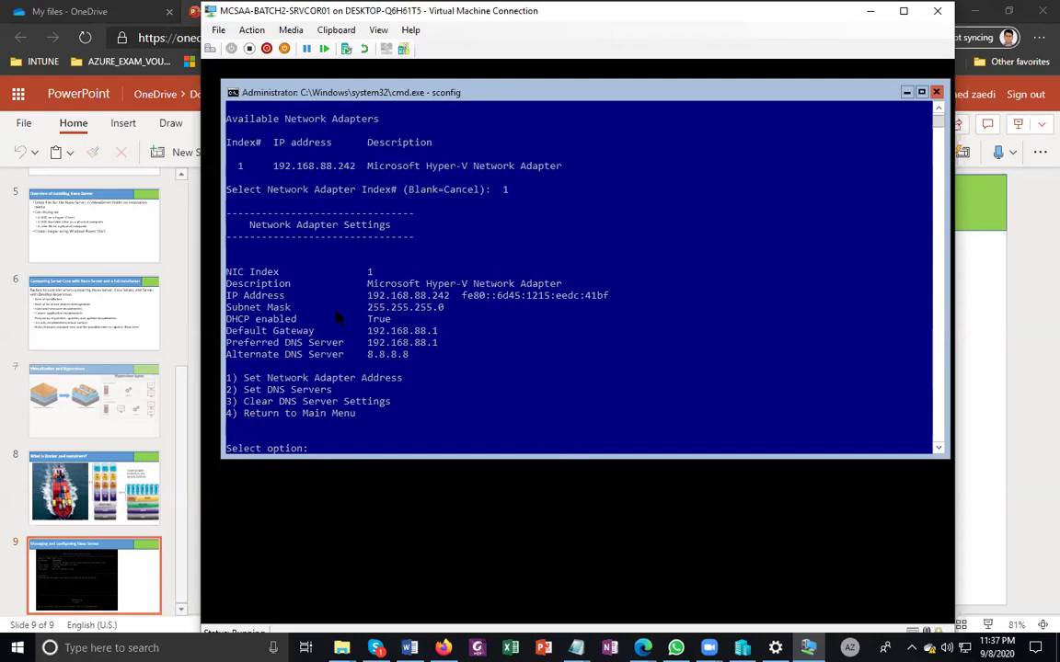
# Highlight the IP and DHCP True rows, copy the address, gateway and DNS values, then select the menu options
pyautogui.moveTo(227, 295); pyautogui.dragTo(449, 297)
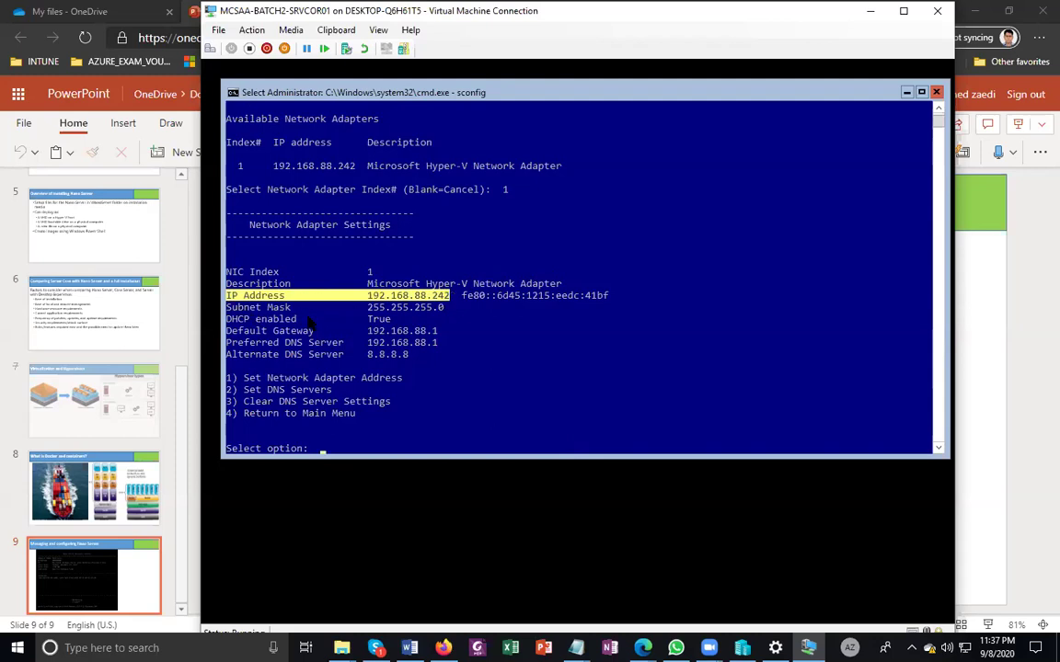
pyautogui.click(228, 320)
pyautogui.moveTo(230, 323); pyautogui.dragTo(386, 331)
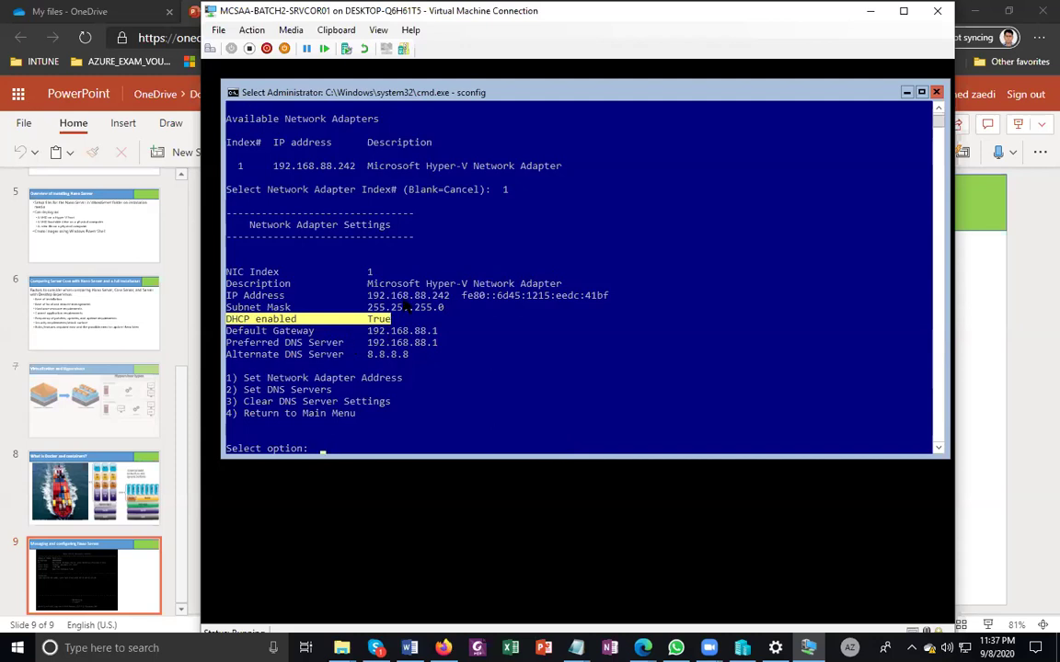
pyautogui.moveTo(367, 295); pyautogui.dragTo(399, 357)
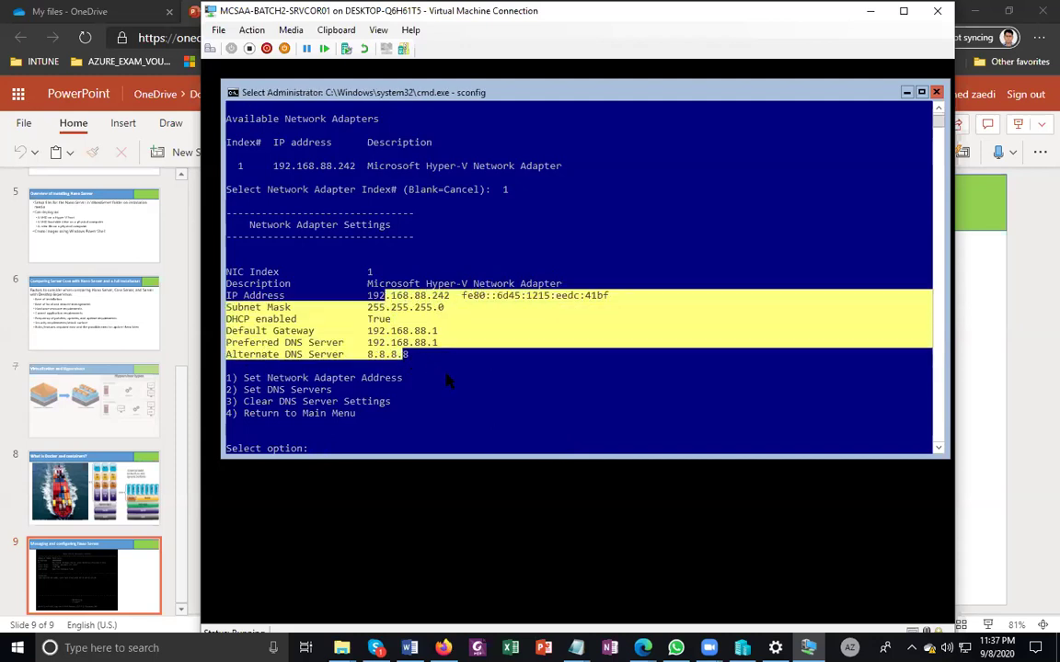
pyautogui.rightClick(392, 319)
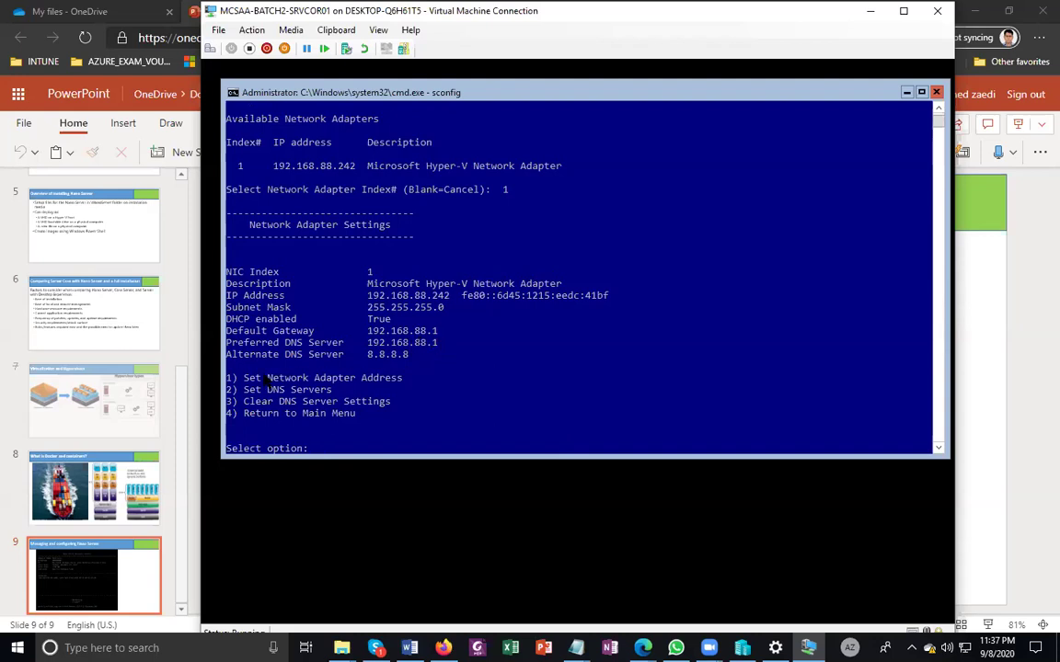
pyautogui.click(229, 379)
pyautogui.moveTo(229, 378); pyautogui.dragTo(361, 416)
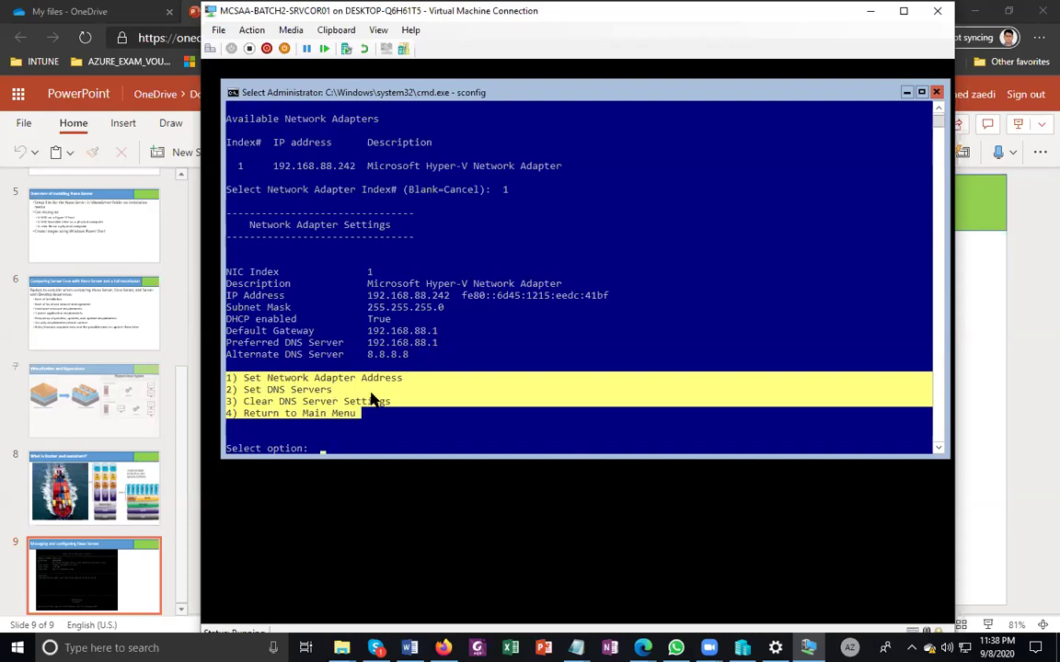
# Copy the adapter menu options, then choose option 1 to set the adapter address
pyautogui.rightClick(438, 417)
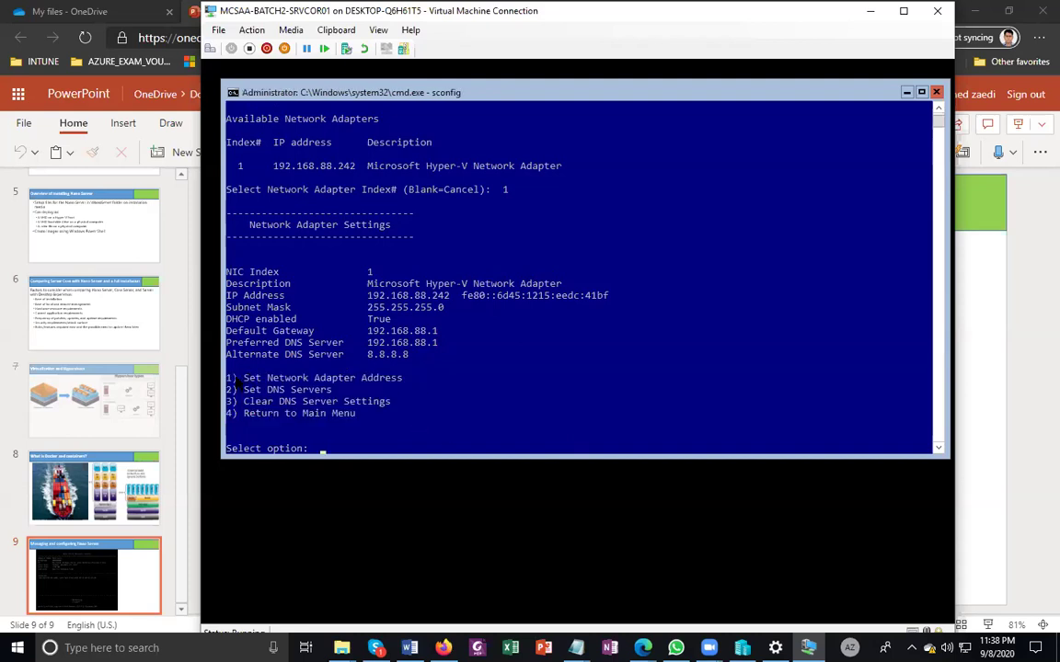
pyautogui.click(229, 377)
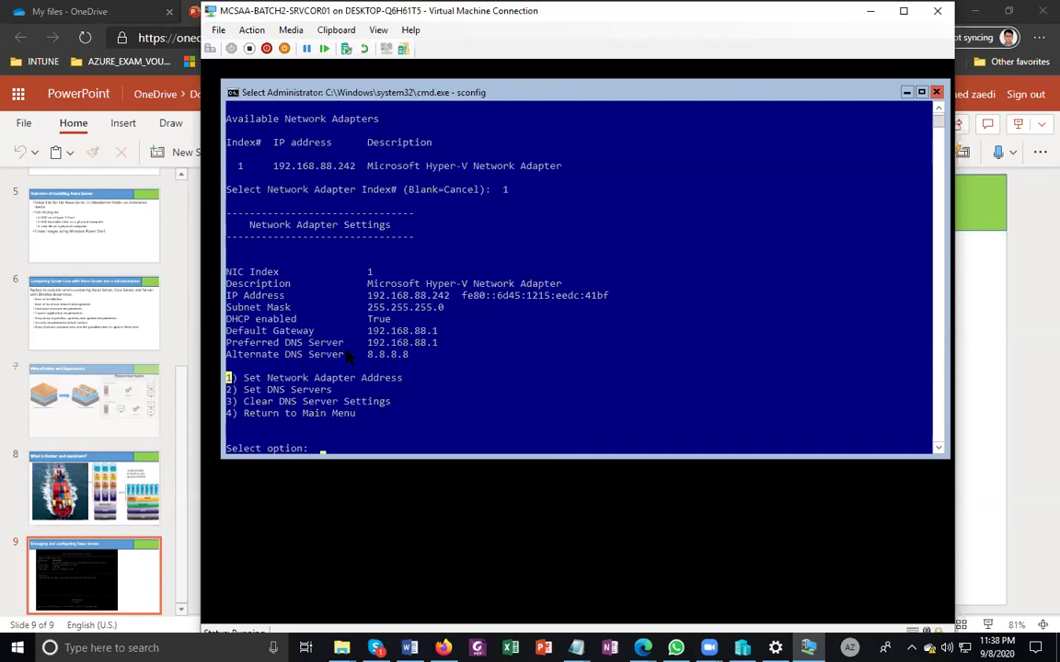
pyautogui.press('Escape')
pyautogui.write('1')
pyautogui.press('Return')
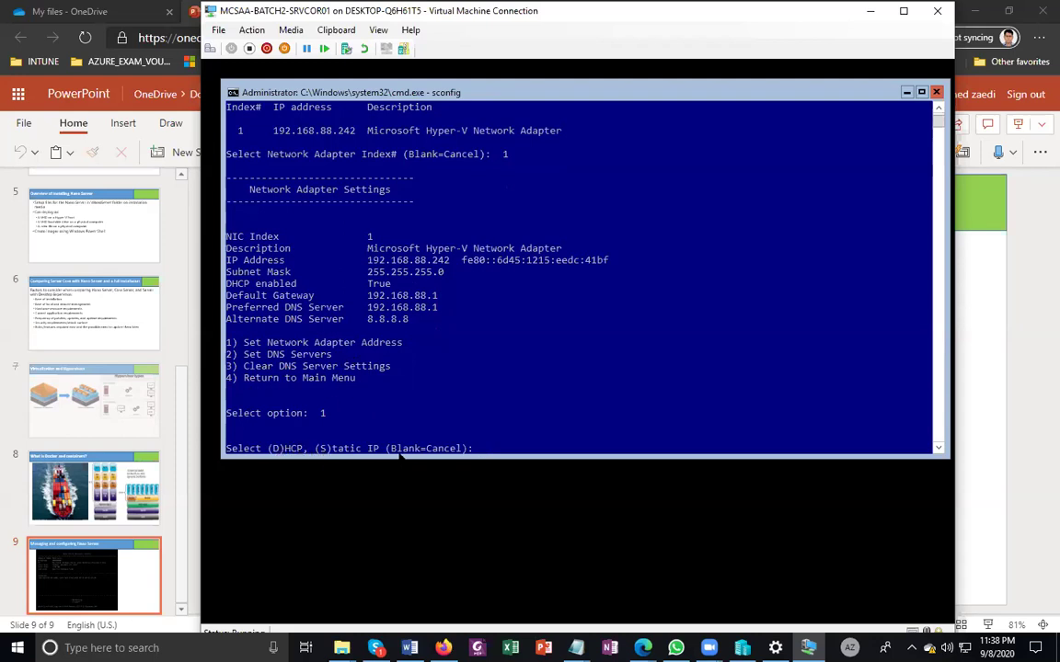
# Switch to static IP 192.168.88.242, default mask 255.255.255.0 and gateway 192.168.88.1
pyautogui.write('S')
pyautogui.press('Return')
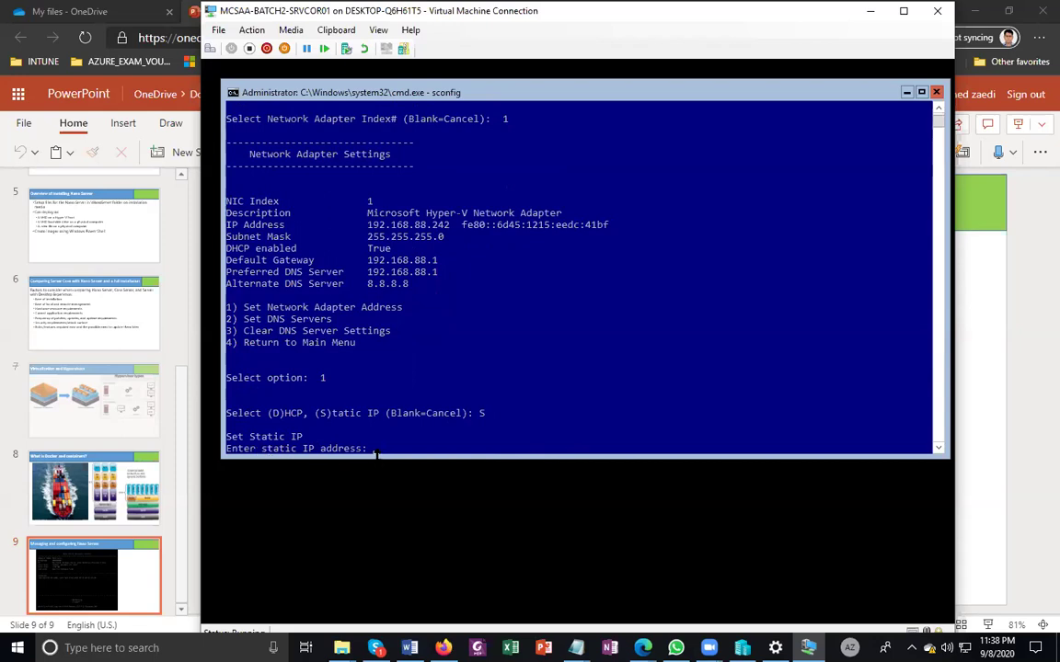
pyautogui.click(600, 388)
pyautogui.press('Escape')
pyautogui.write('192.168.88.')
pyautogui.write('242')
pyautogui.press('Return')
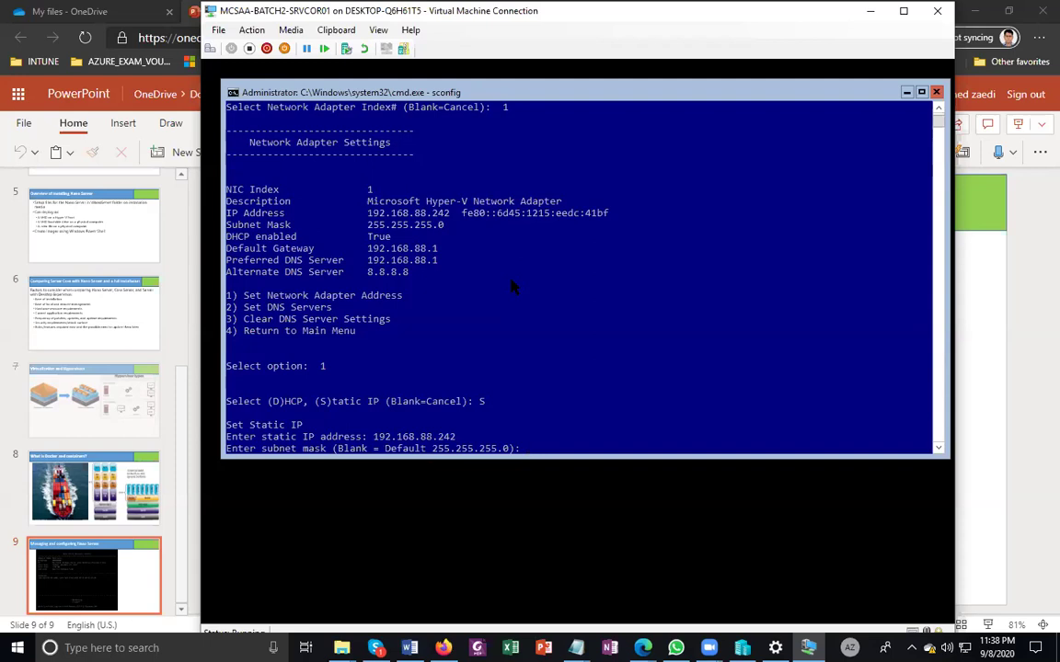
pyautogui.press('Return')
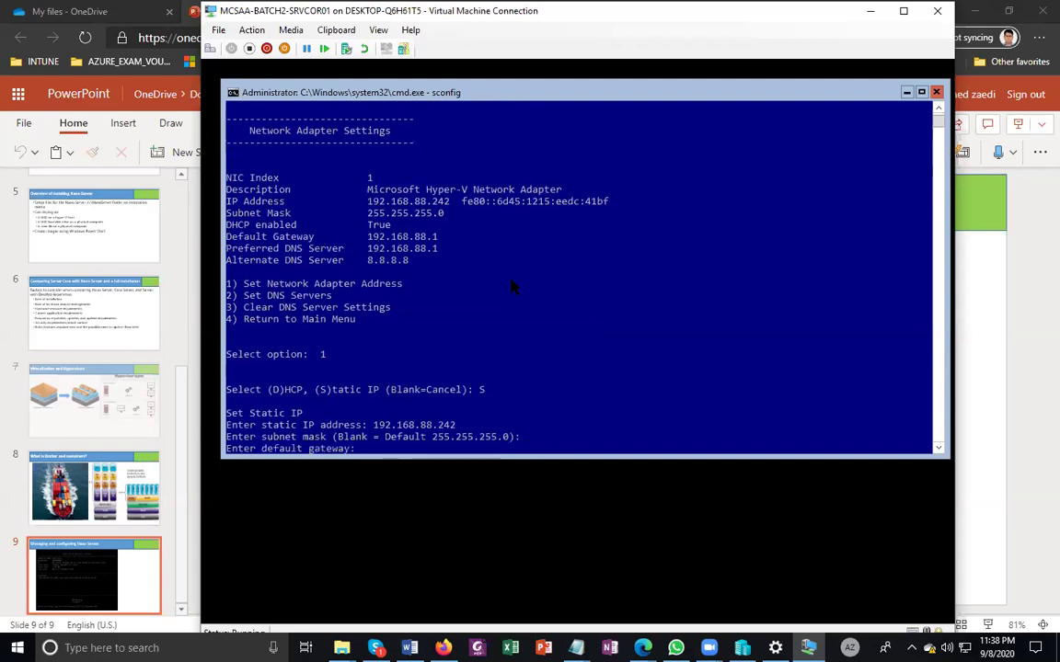
pyautogui.write('192.168.88.1')
pyautogui.press('Return')
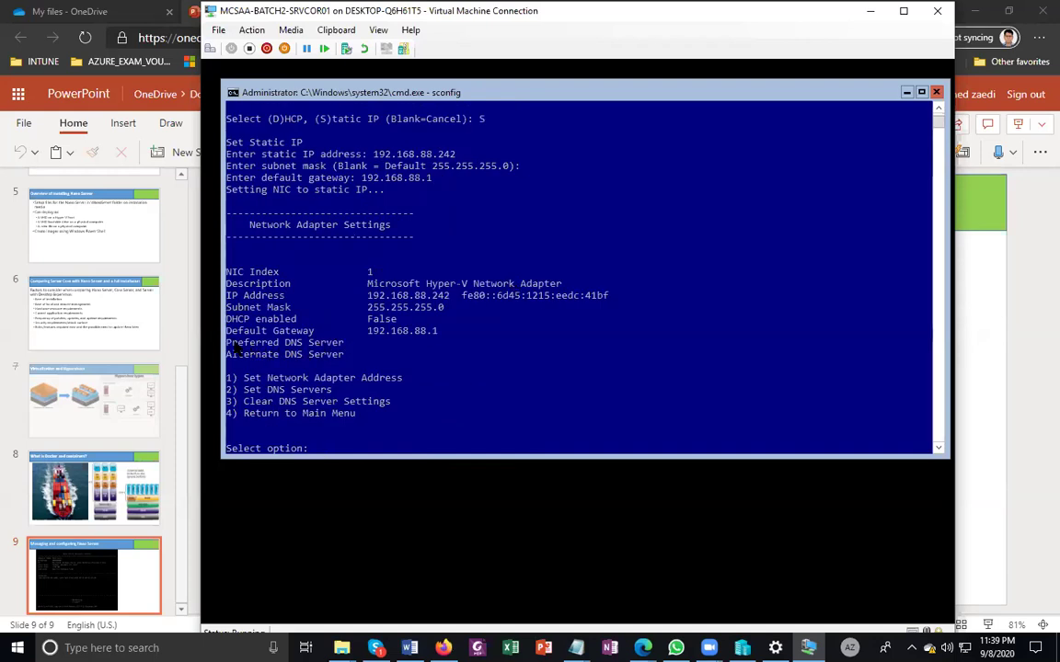
# Point out the blank DNS rows, DHCP enabled False and the Set DNS Servers option
pyautogui.moveTo(226, 340); pyautogui.dragTo(496, 368)
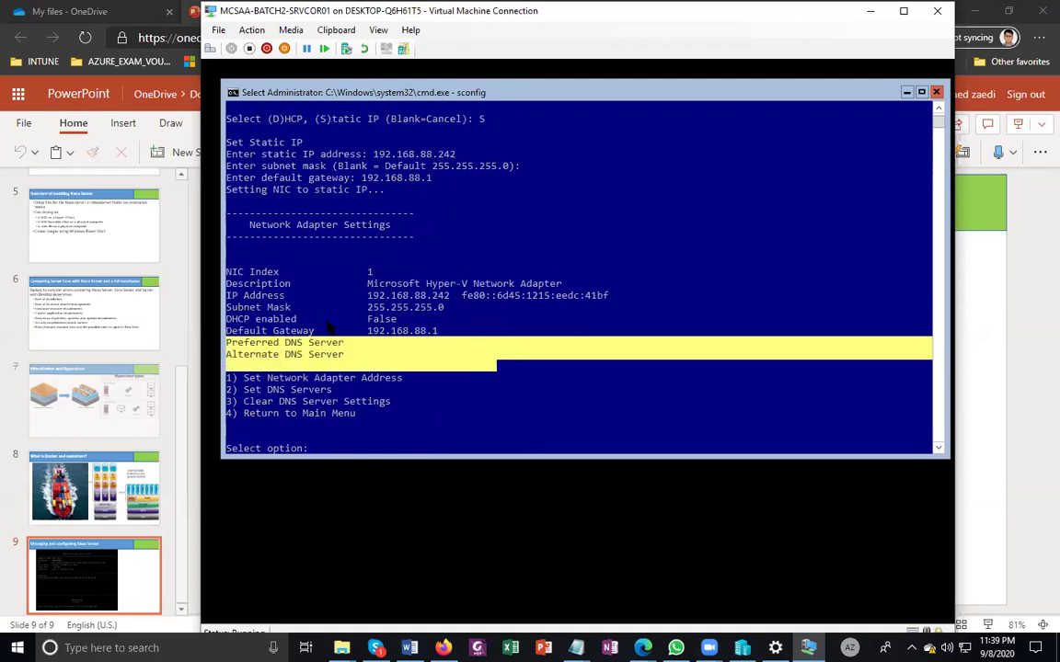
pyautogui.moveTo(228, 318); pyautogui.dragTo(396, 320)
pyautogui.moveTo(227, 390); pyautogui.dragTo(334, 393)
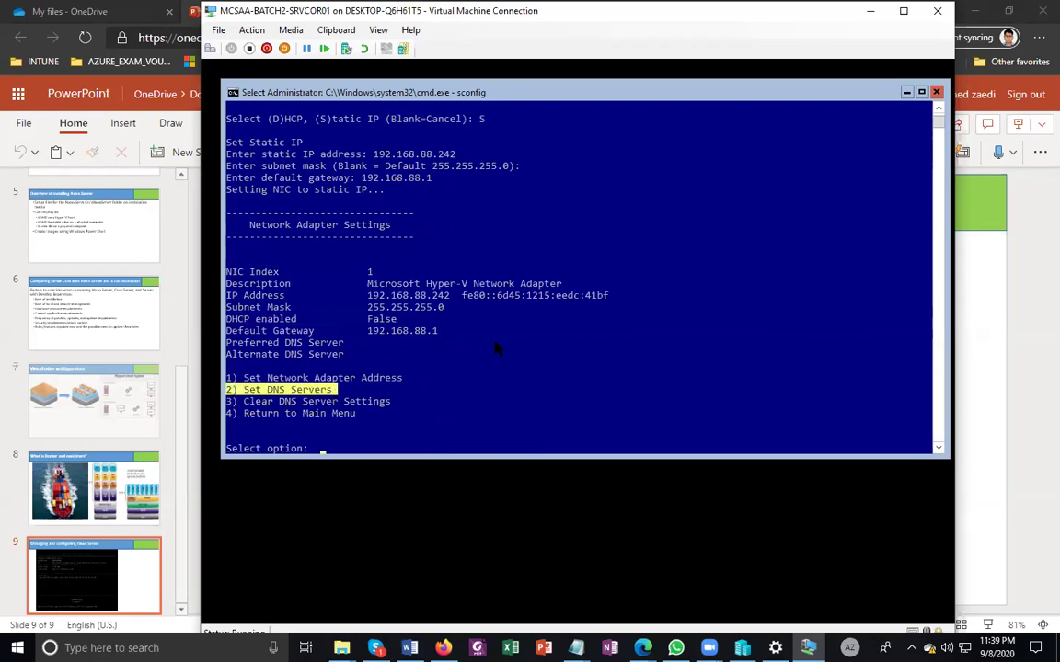
pyautogui.click(446, 357)
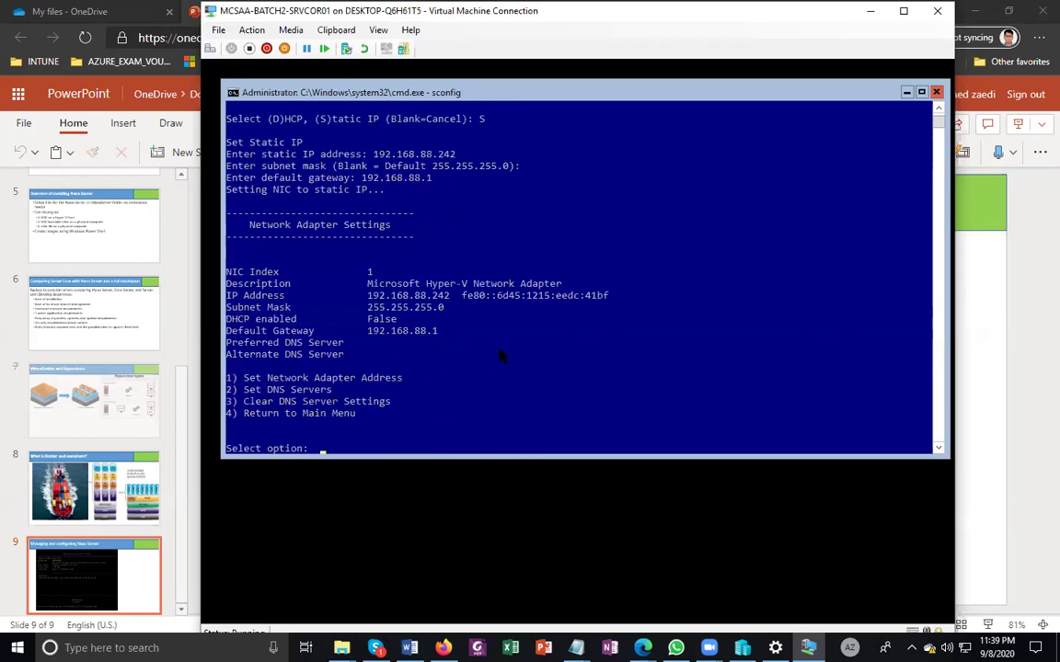
# Through option 2, set preferred DNS 192.168.88.243 and alternate DNS 8.8.8.8
pyautogui.write('2')
pyautogui.press('Return')
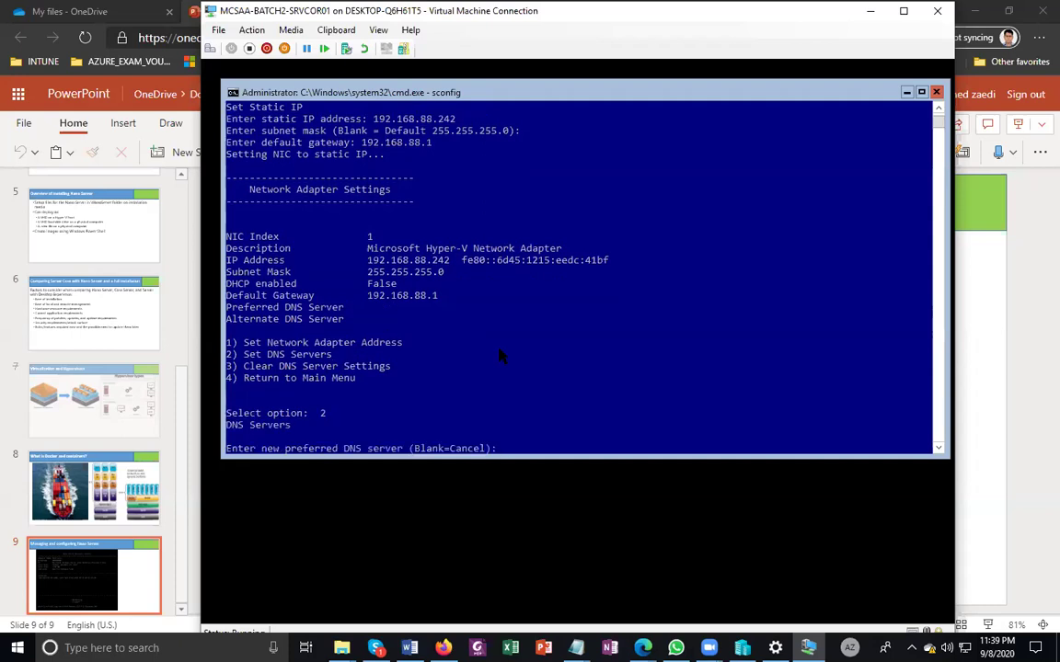
pyautogui.write('192.168.88.243')
pyautogui.press('Return')
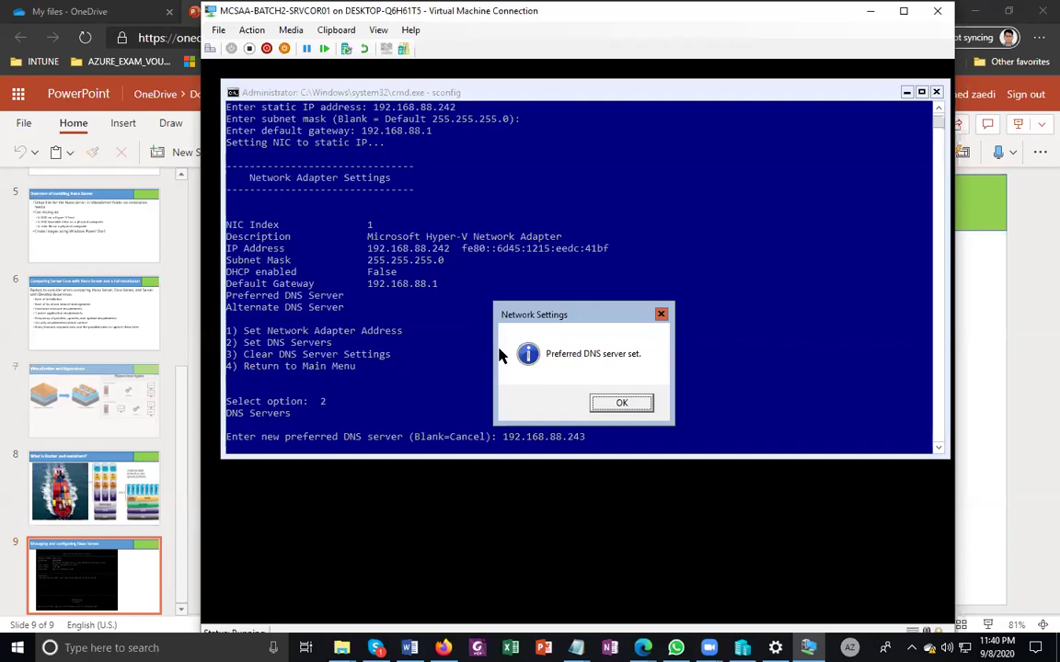
pyautogui.moveTo(570, 312); pyautogui.dragTo(509, 273)
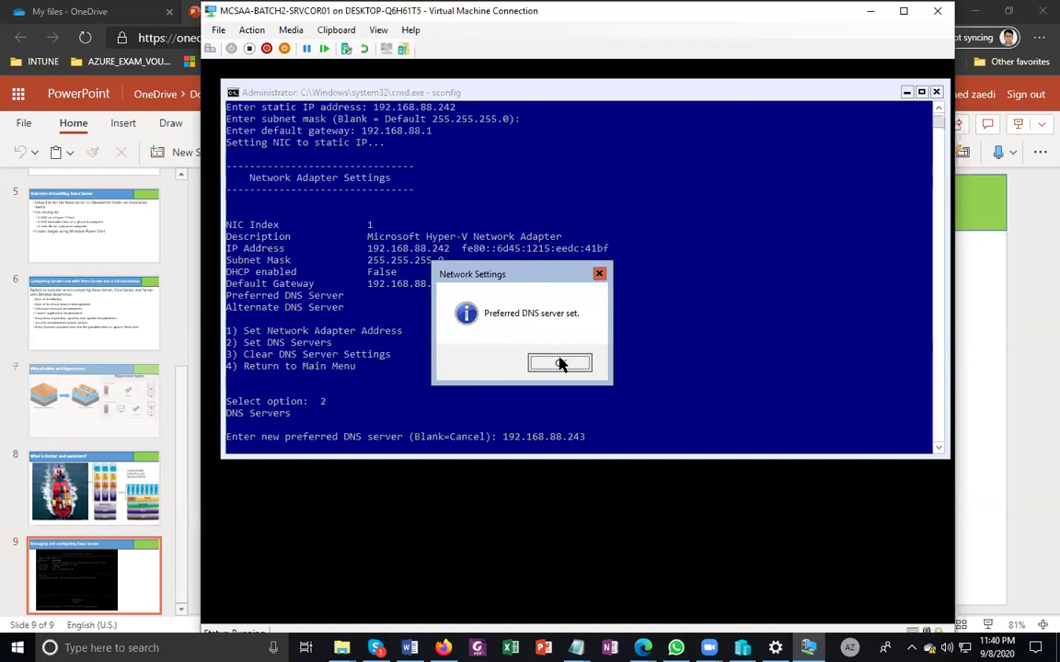
pyautogui.click(560, 363)
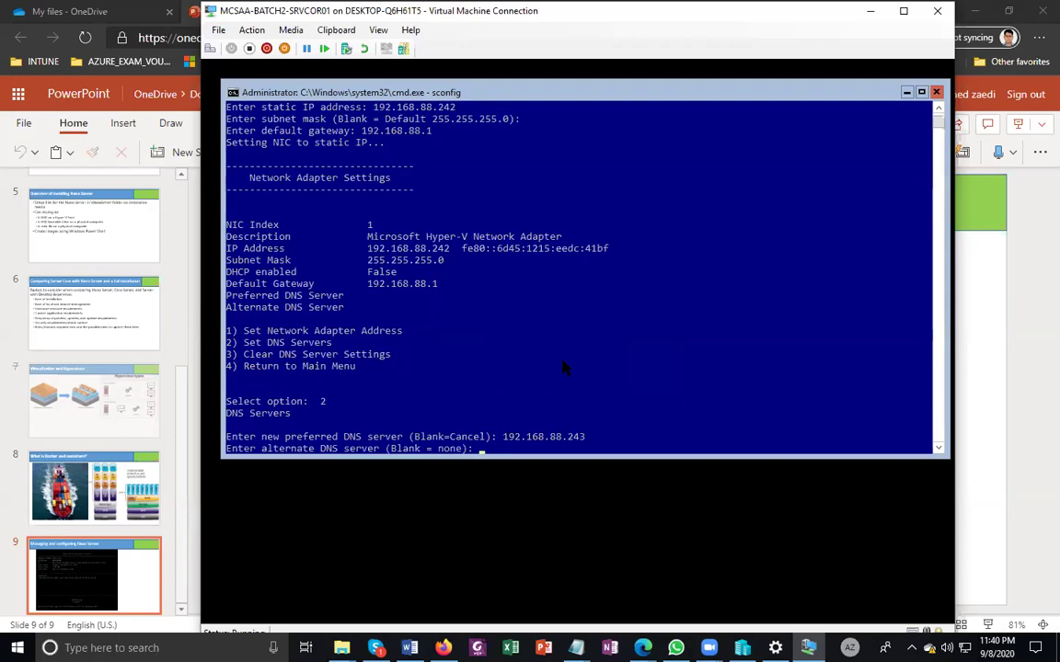
pyautogui.write('8.8.8.8')
pyautogui.press('Return')
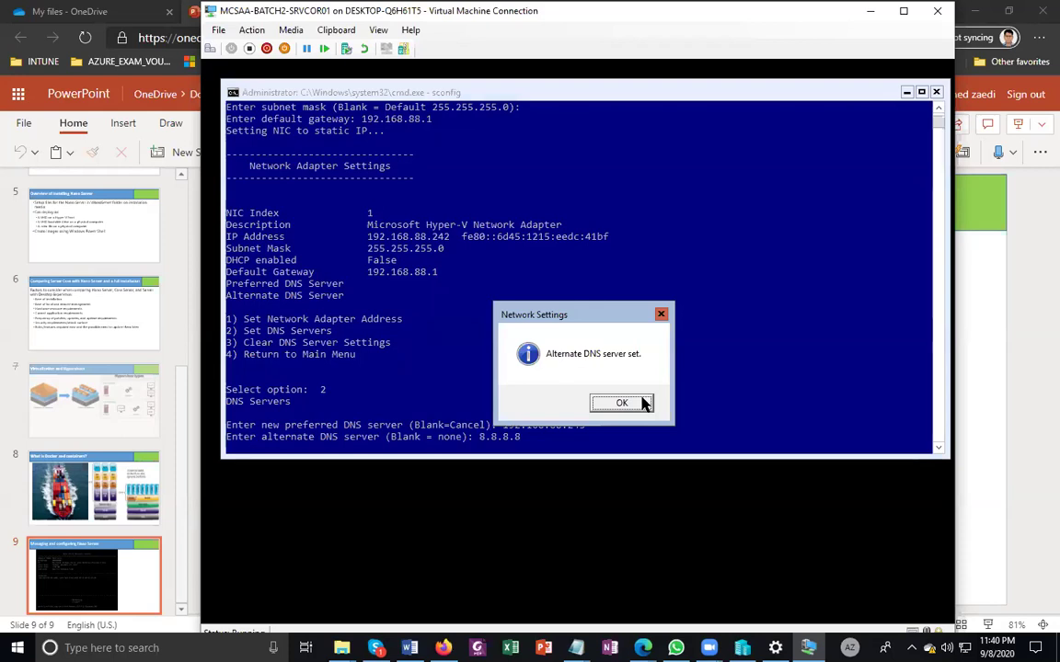
pyautogui.click(644, 404)
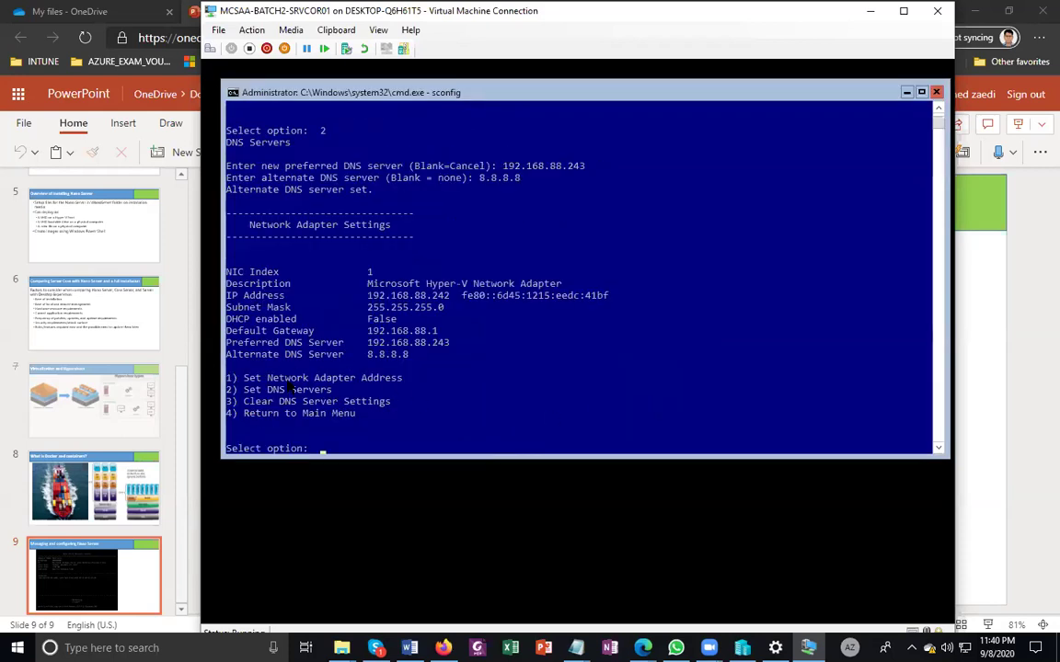
pyautogui.click(245, 414)
pyautogui.moveTo(268, 420); pyautogui.dragTo(357, 414)
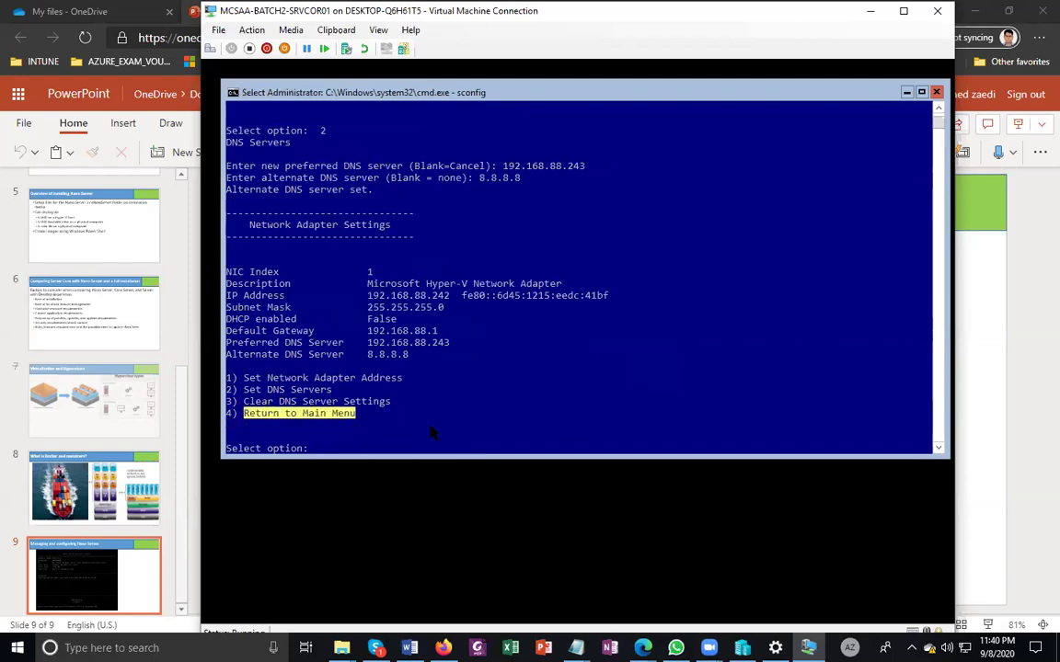
# Return to the main menu, open Date and Time (option 9) and set time zone (UTC+06:00) Dhaka
pyautogui.write('4')
pyautogui.press('Return')
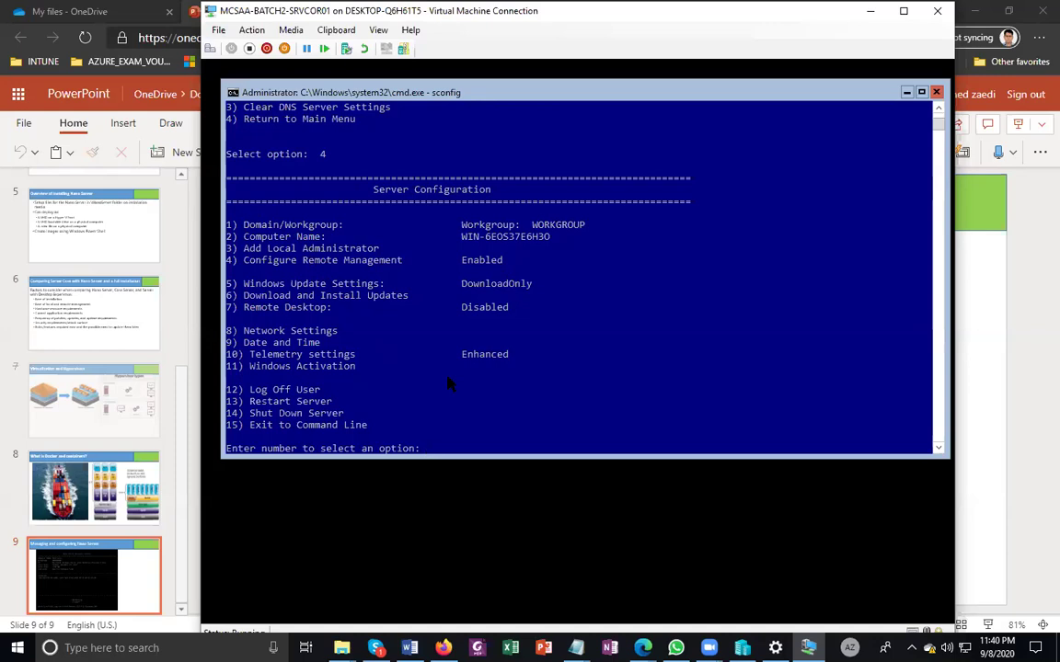
pyautogui.write('9')
pyautogui.press('Return')
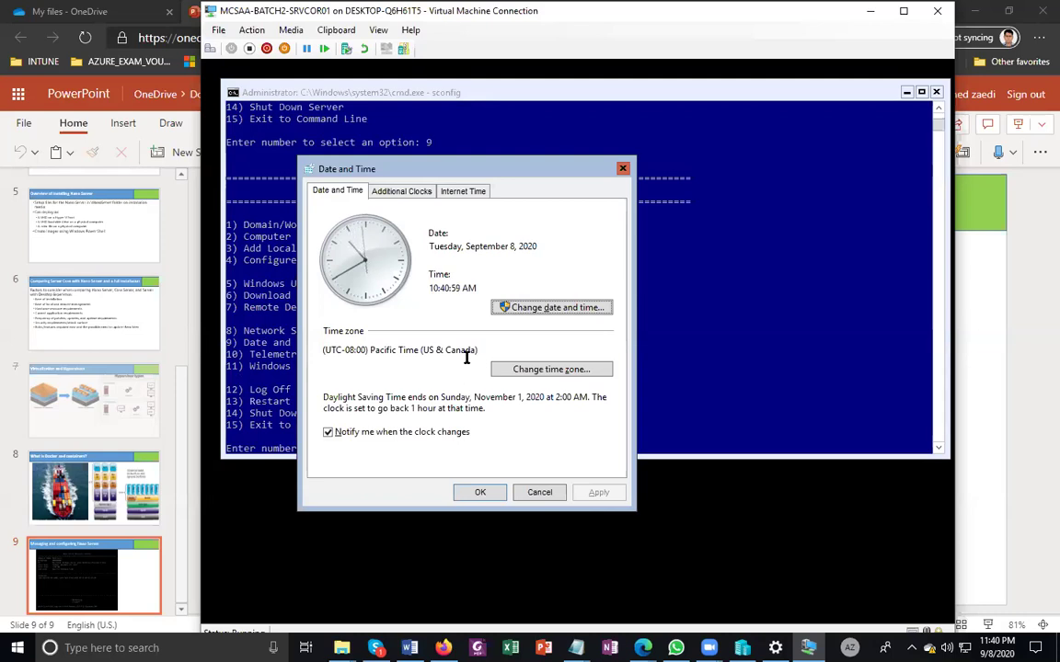
pyautogui.click(533, 373)
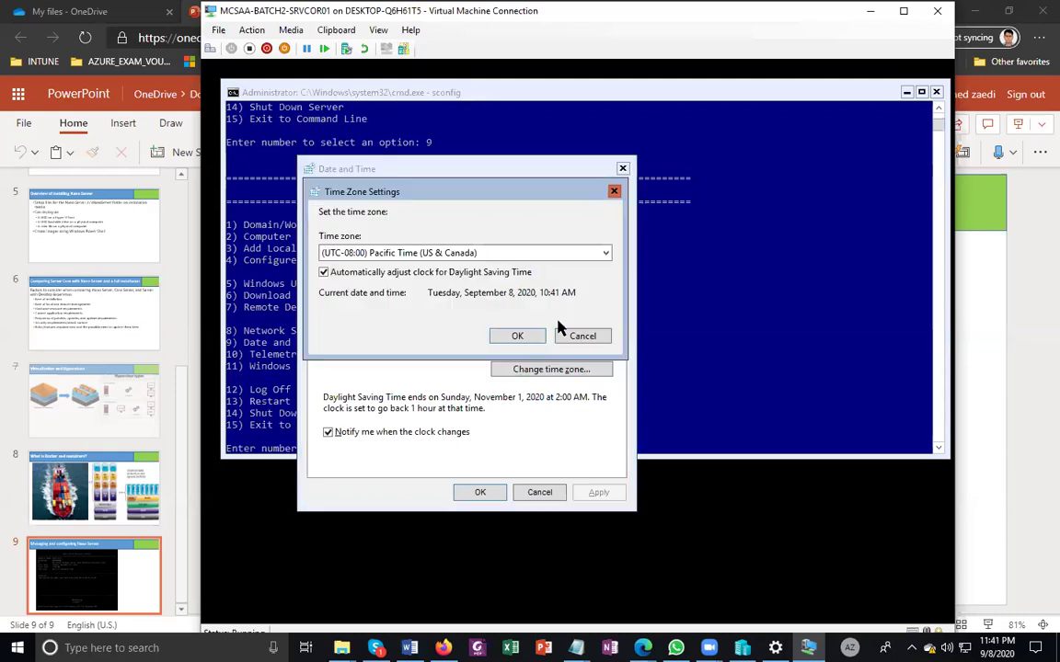
pyautogui.click(561, 254)
pyautogui.scroll(-11, 483, 416)
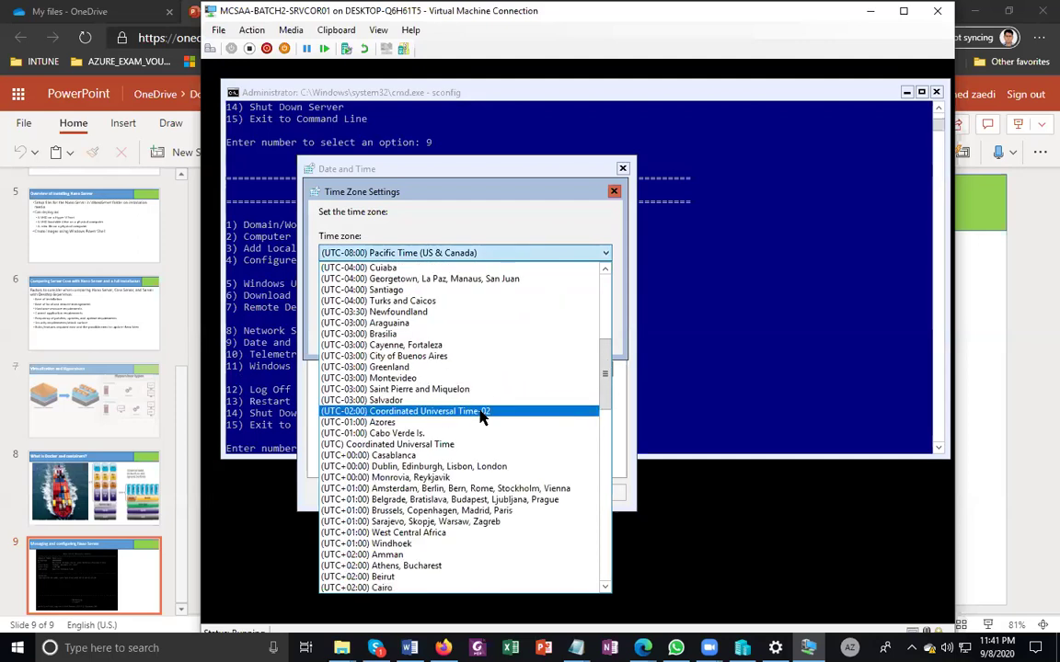
pyautogui.scroll(-11, 482, 416)
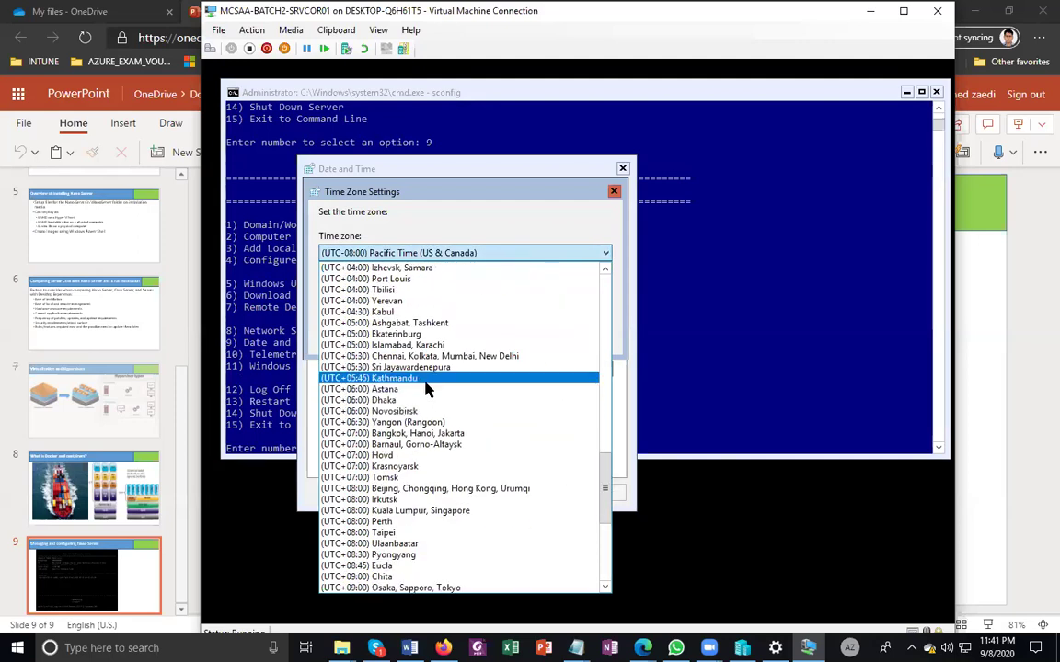
pyautogui.click(425, 401)
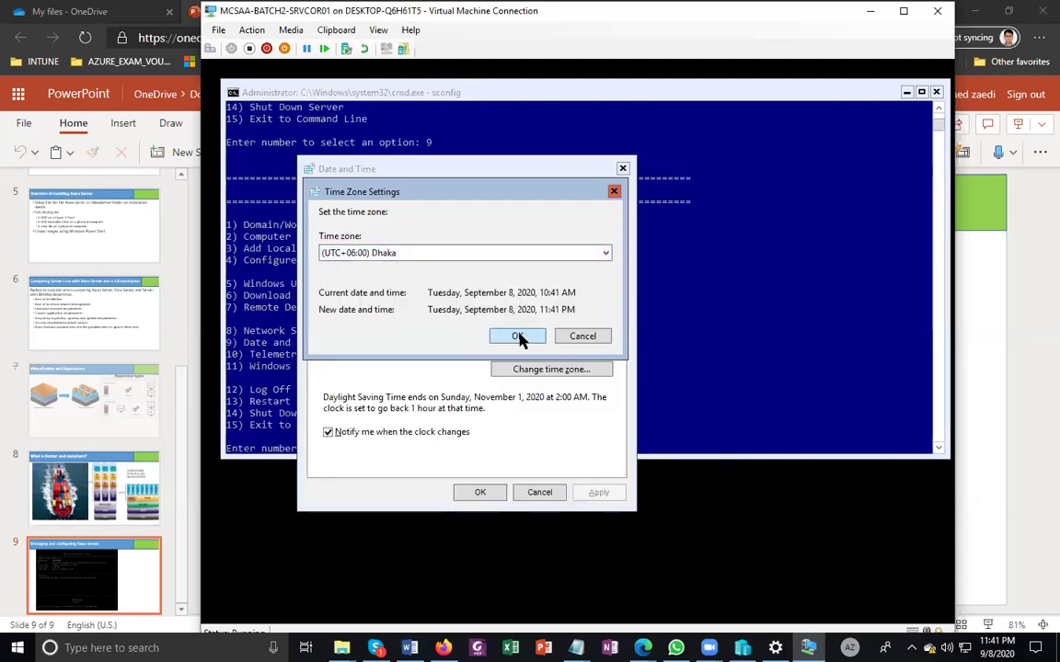
pyautogui.click(517, 337)
# Turn off Internet time server synchronization and close the Date and Time settings
pyautogui.click(463, 191)
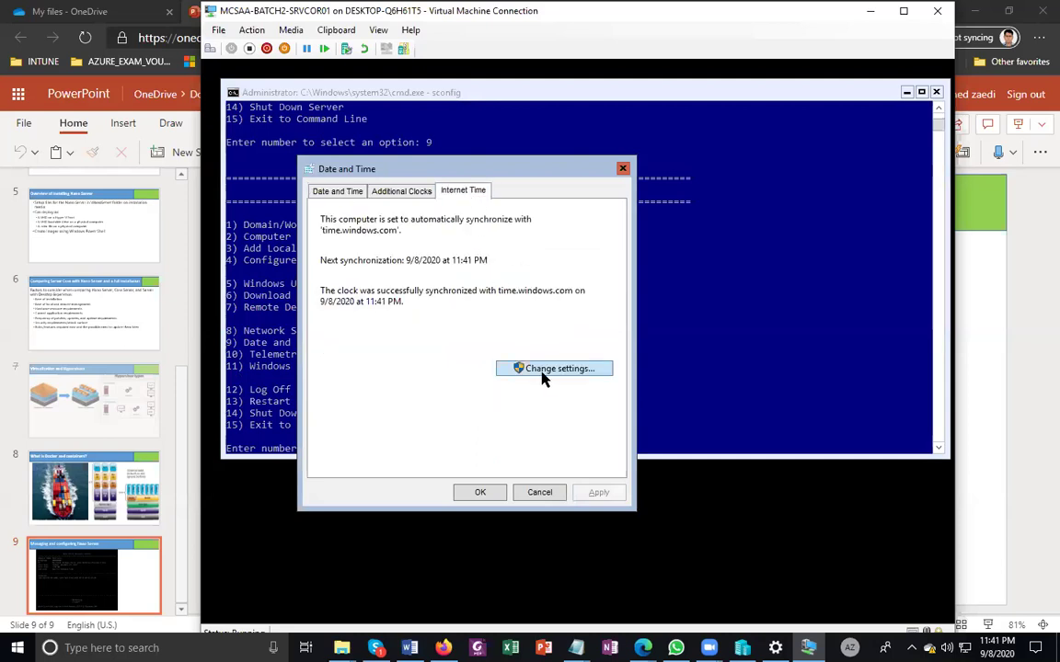
pyautogui.click(548, 368)
pyautogui.click(440, 233)
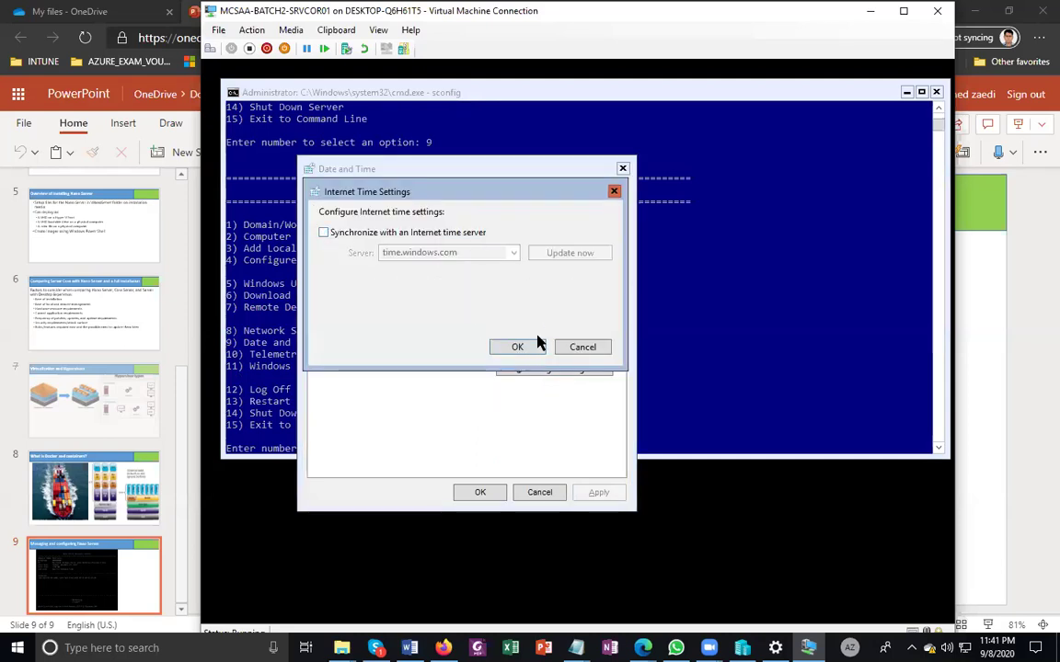
pyautogui.click(518, 350)
pyautogui.click(347, 191)
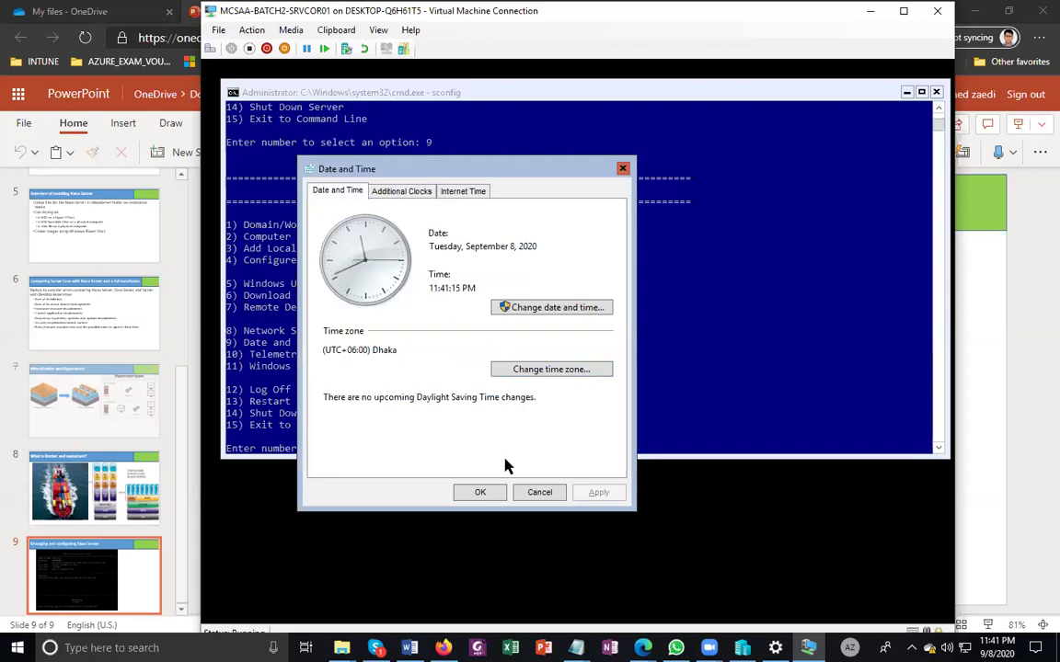
pyautogui.click(480, 492)
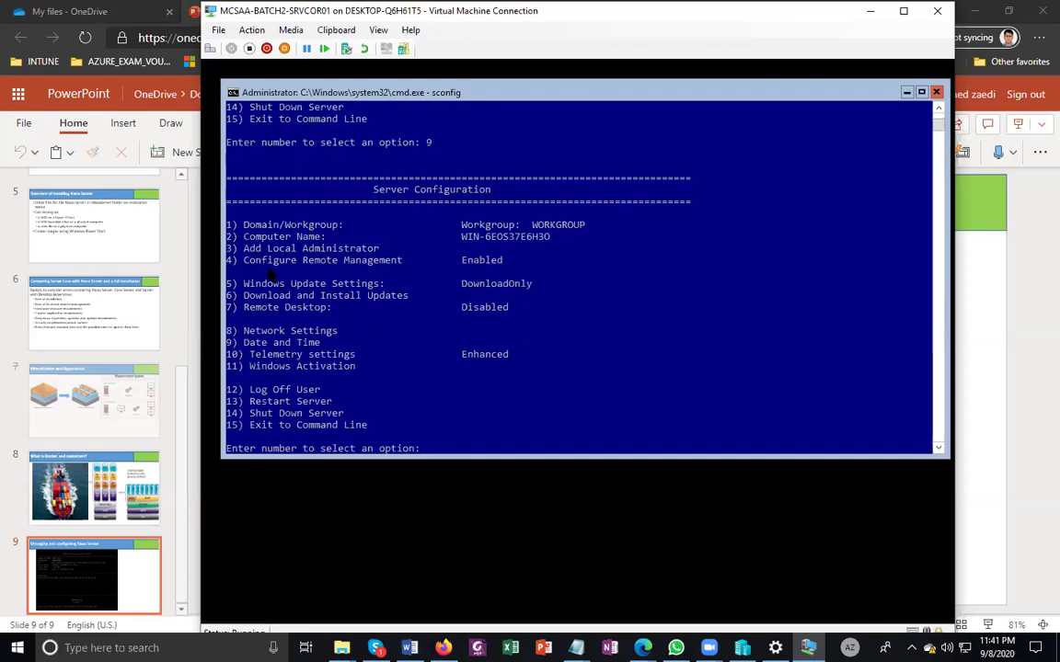
pyautogui.moveTo(243, 260); pyautogui.dragTo(502, 261)
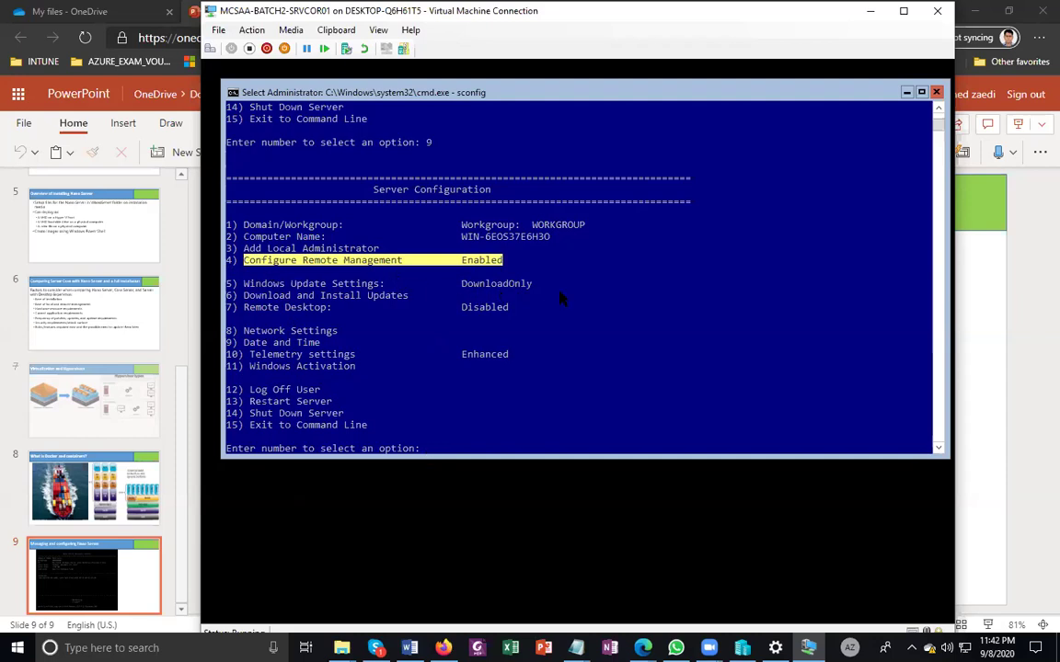
pyautogui.click(229, 236)
pyautogui.moveTo(229, 236); pyautogui.dragTo(551, 238)
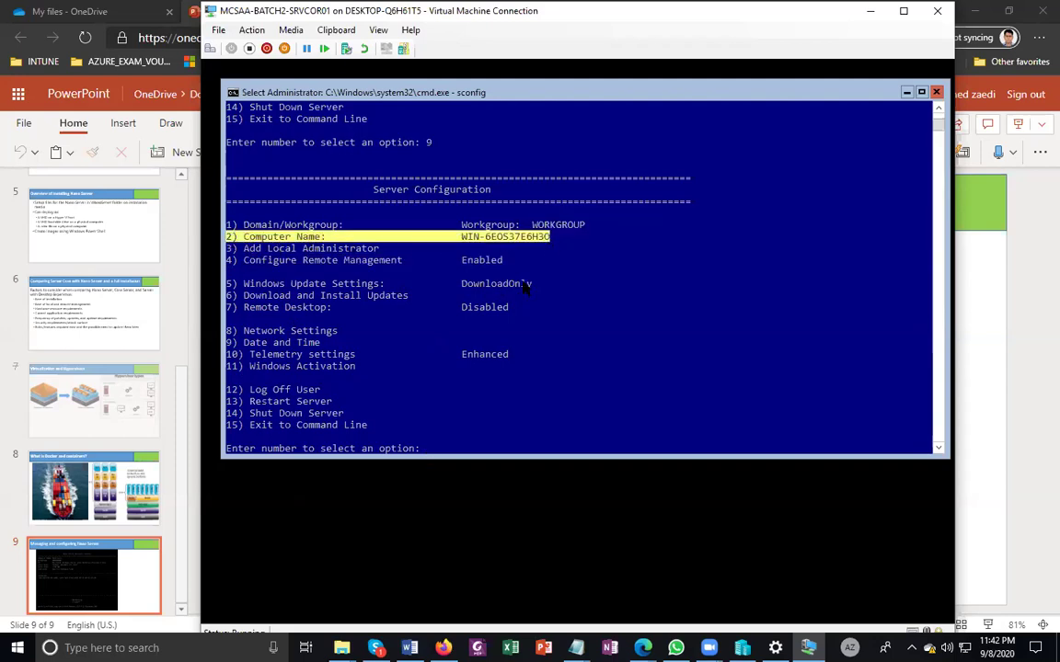
pyautogui.rightClick(438, 294)
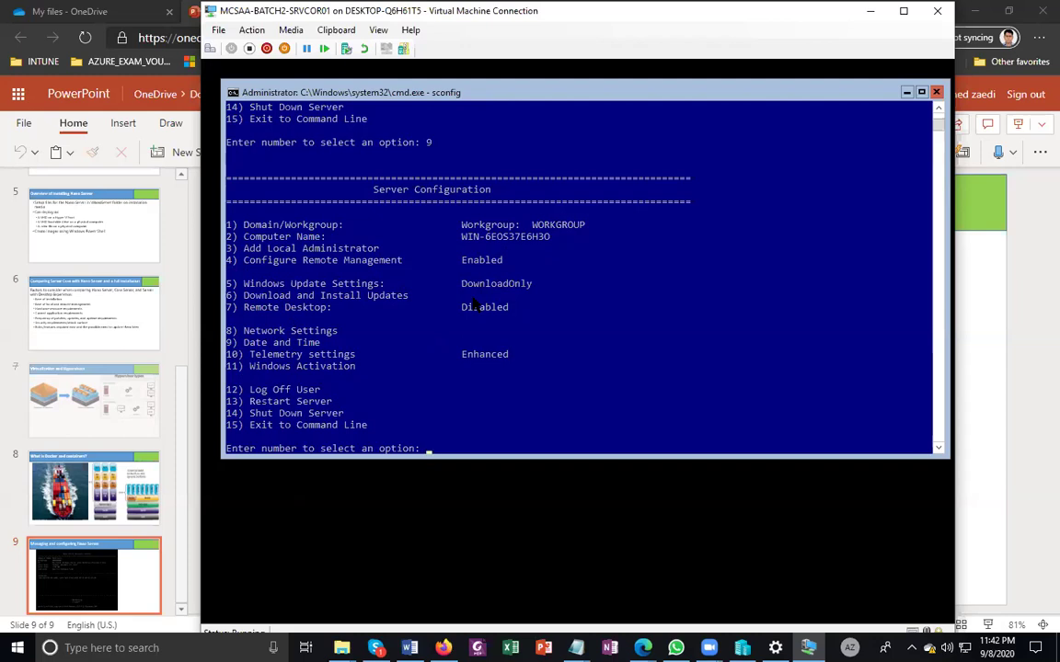
pyautogui.click(560, 334)
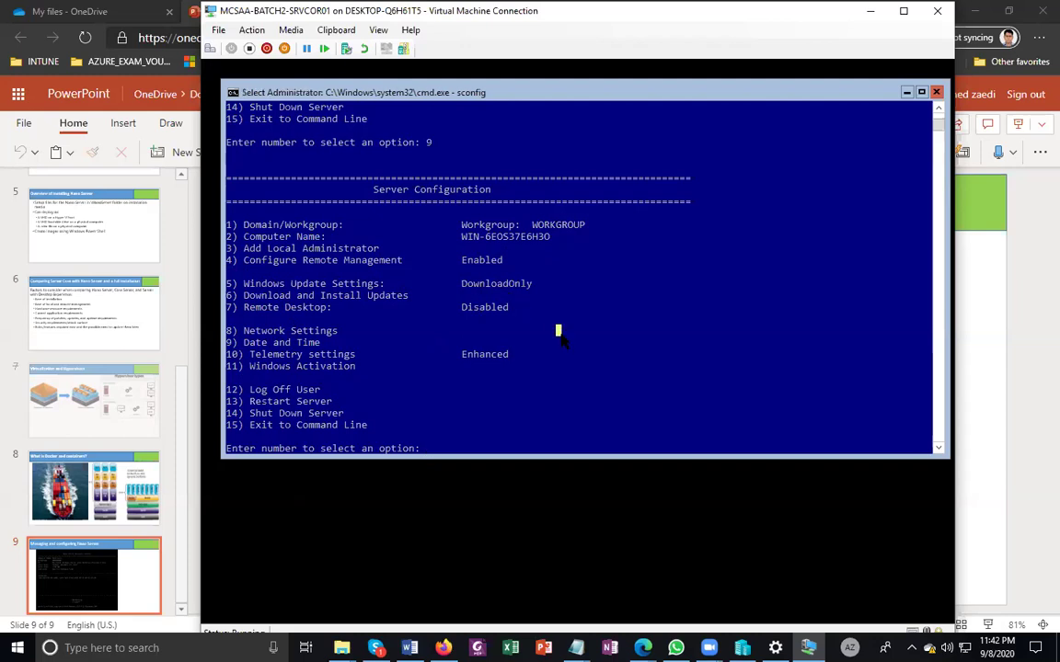
# Rename the server to SRV-COR-01 with sconfig option 2 and restart it
pyautogui.write('2')
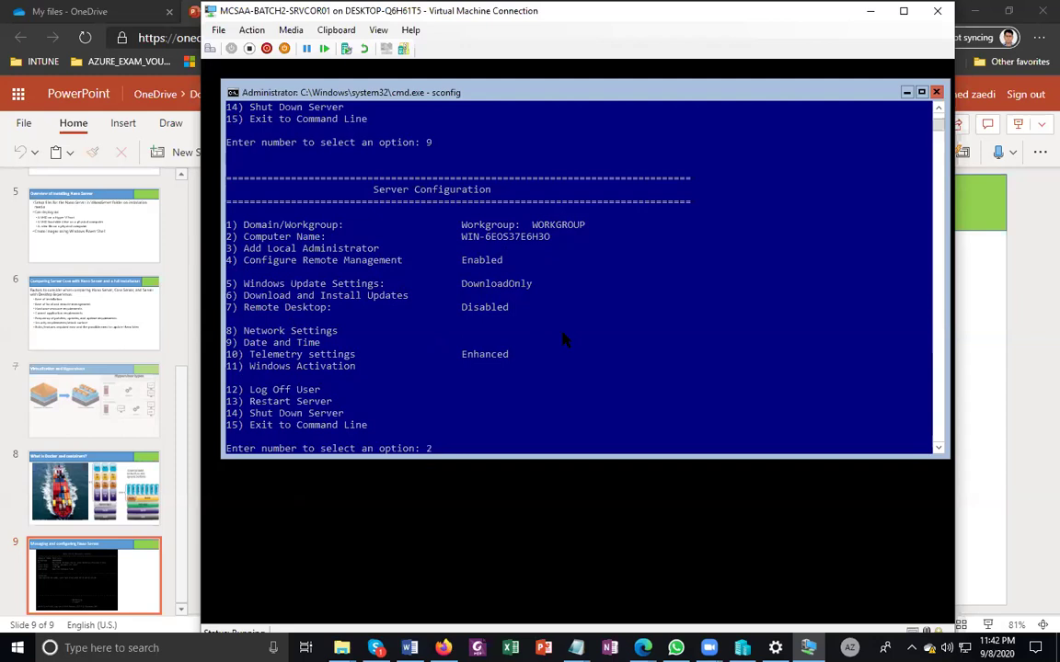
pyautogui.press('Return')
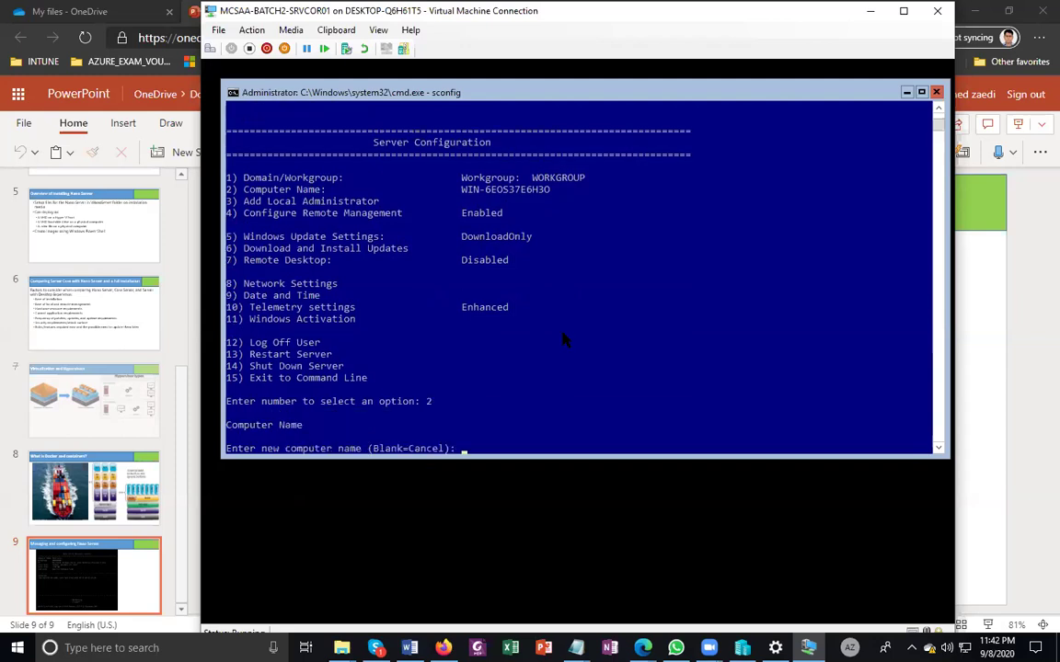
pyautogui.write('SRV-0')
pyautogui.press('BackSpace')
pyautogui.press('BackSpace')
pyautogui.write('COR-01')
pyautogui.press('Return')
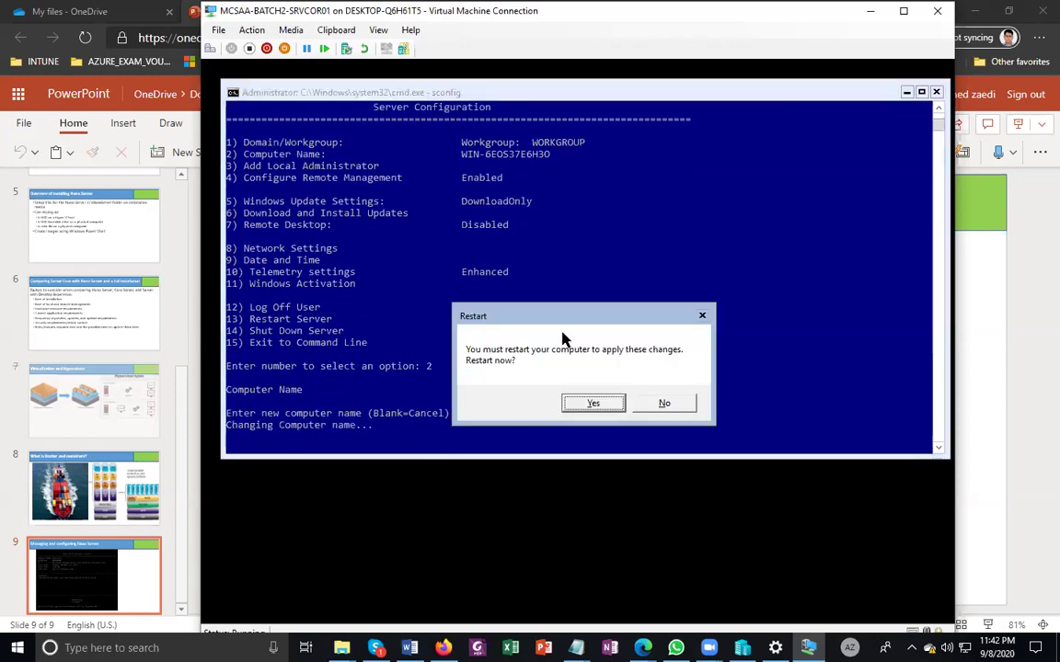
pyautogui.click(593, 405)
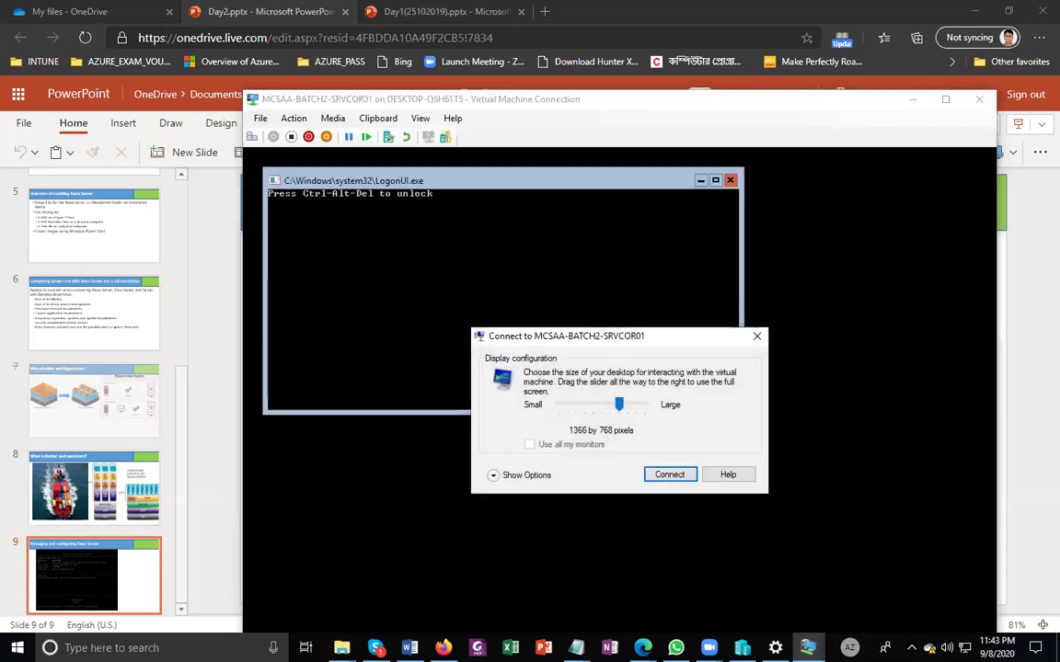
# Send Ctrl+Alt+Delete to show the SRVCOR01 logon prompt, then close its window and return to Hyper-V Manager
pyautogui.click(756, 336)
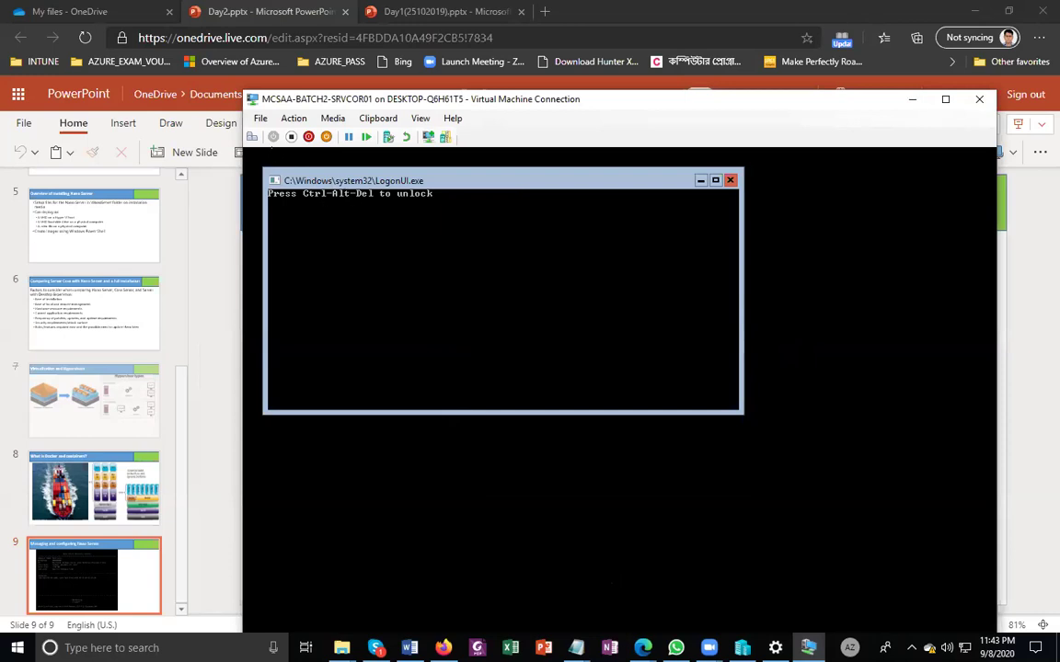
pyautogui.click(251, 136)
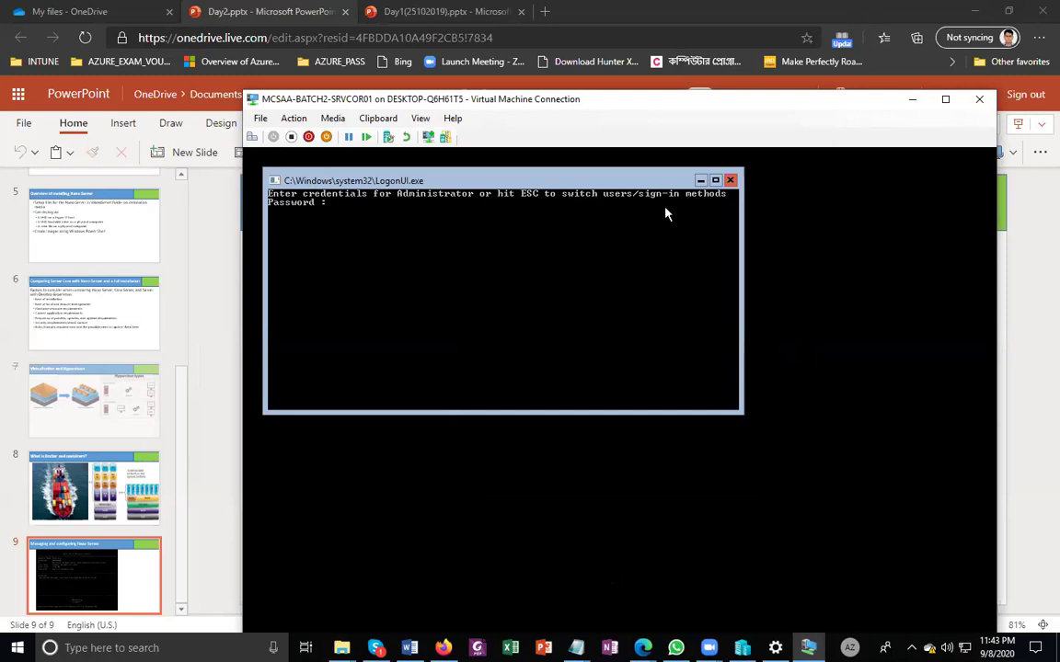
pyautogui.press('Escape')
pyautogui.press('Escape')
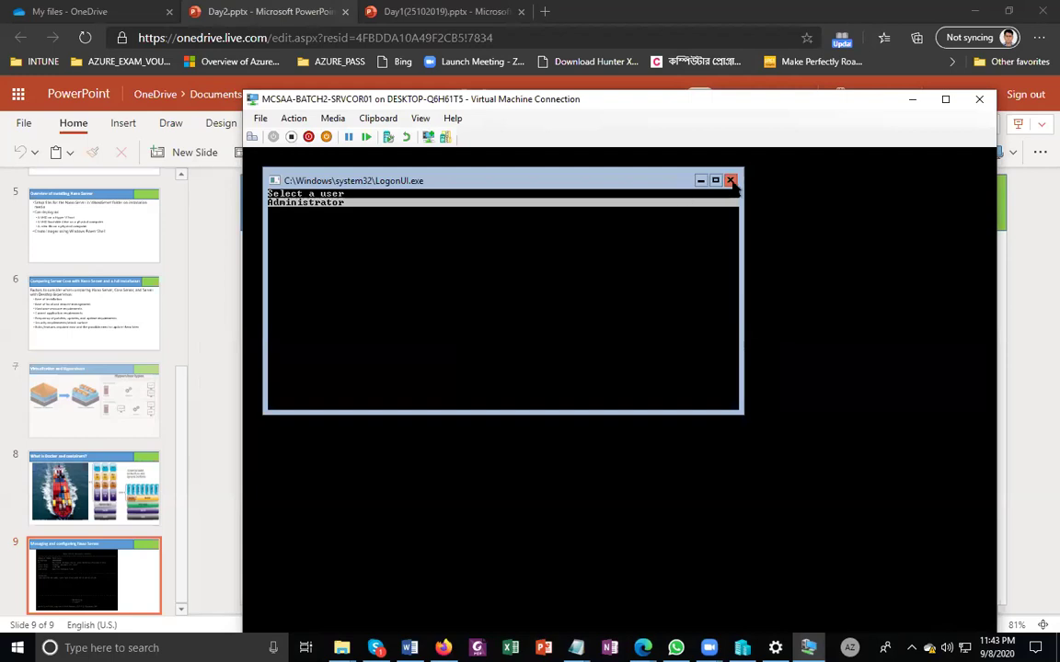
pyautogui.click(981, 101)
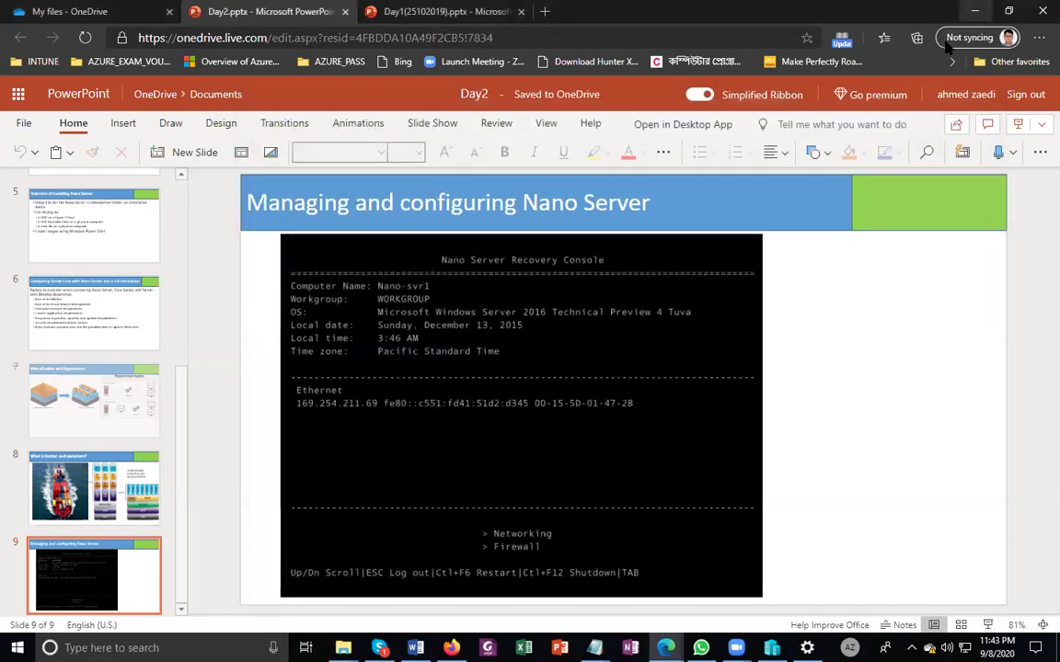
pyautogui.hotkey('alt', 'Tab')
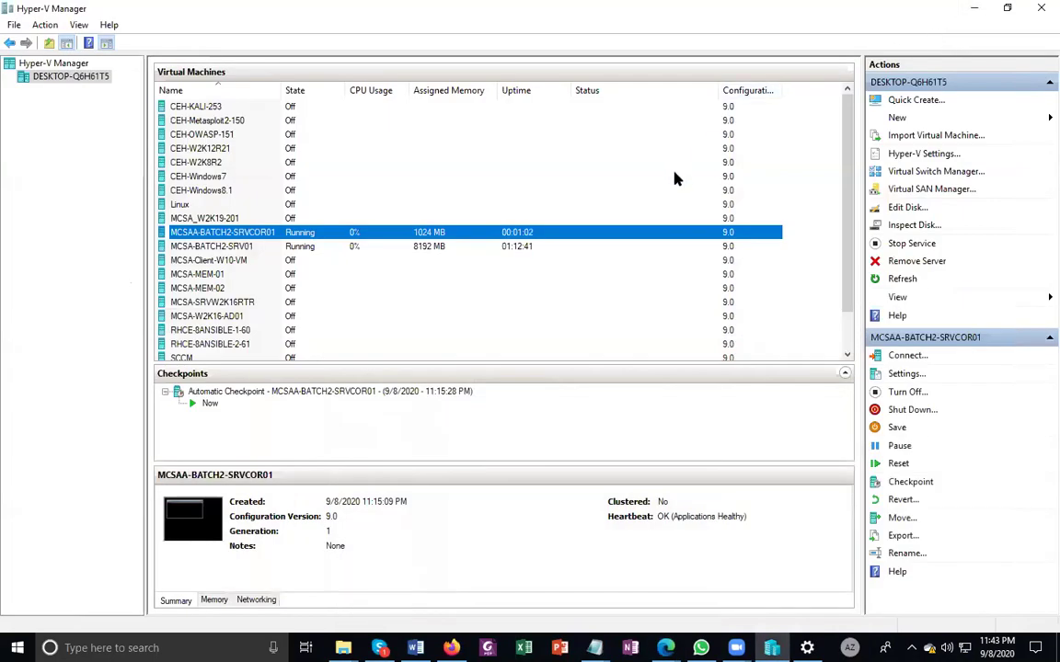
# Connect to MCSA-BATCH2-SRV01 at the default display size and launch File Explorer there
pyautogui.rightClick(225, 248)
pyautogui.click(266, 258)
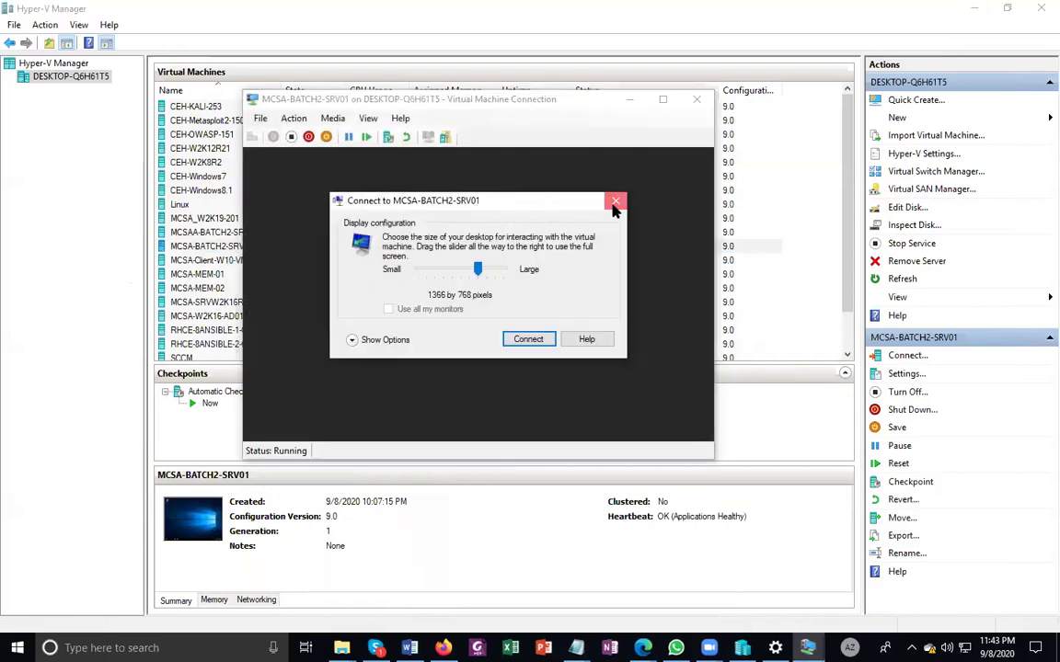
pyautogui.click(615, 200)
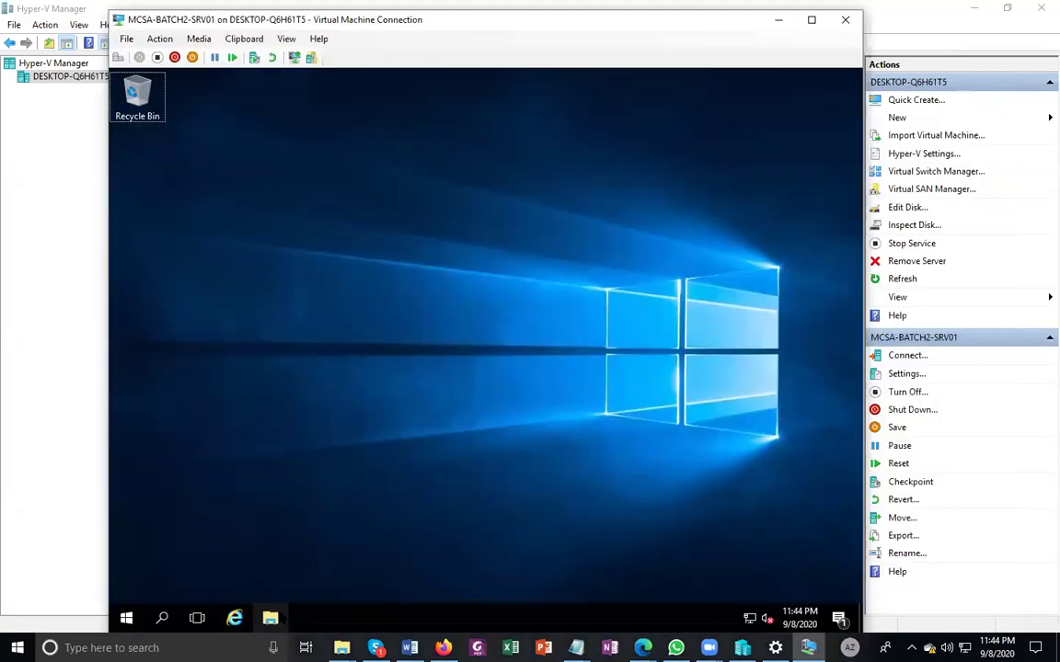
pyautogui.click(270, 617)
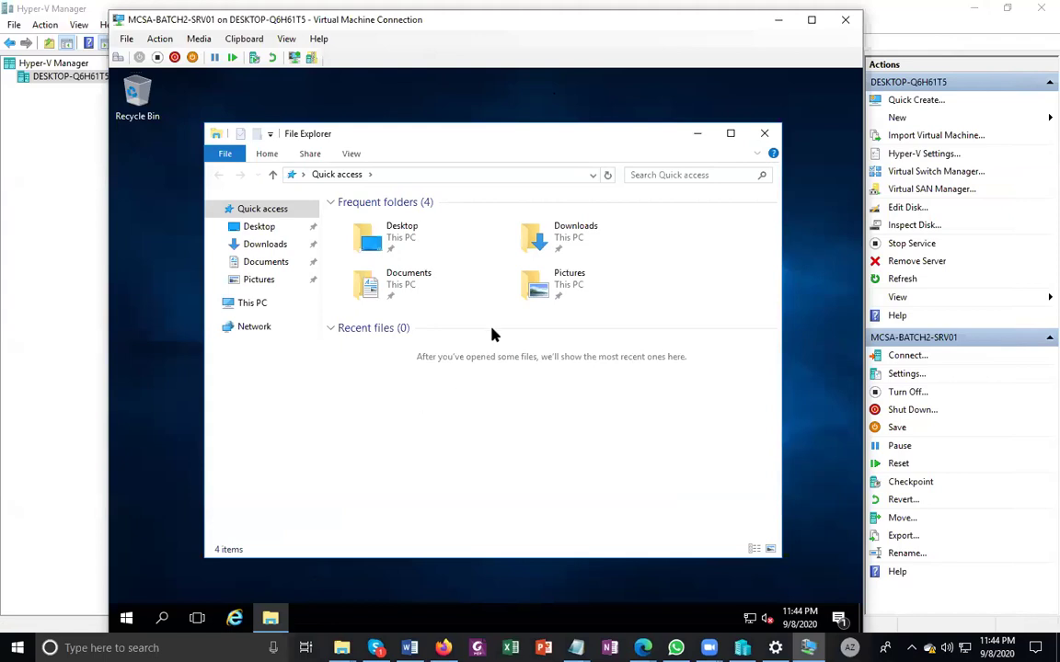
# Maximize This PC and open DVD Drive (E:) in a new window
pyautogui.click(245, 304)
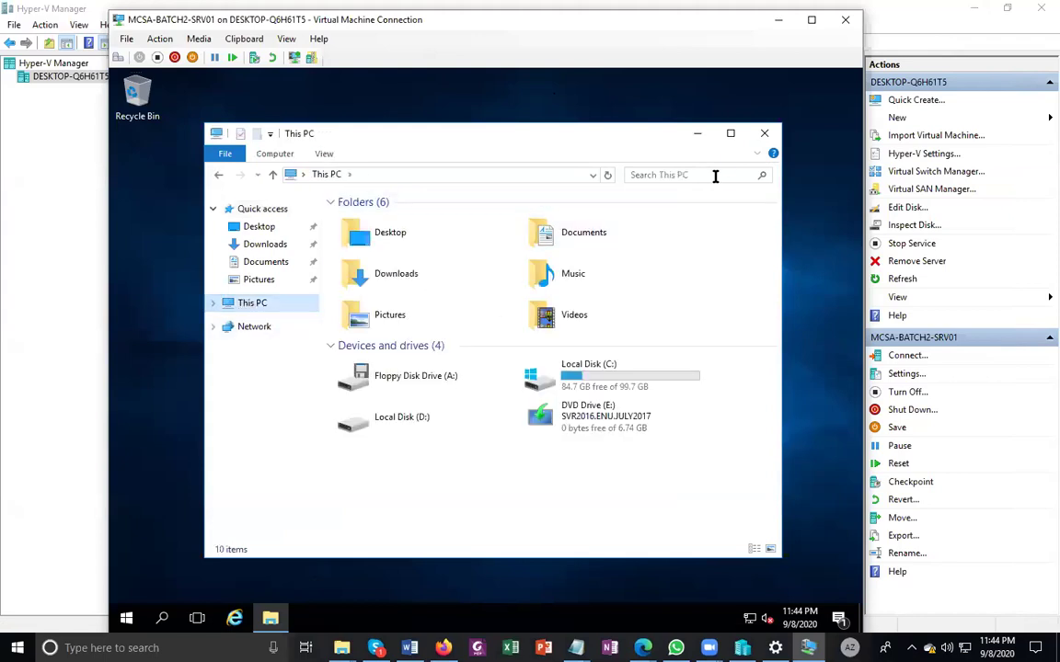
pyautogui.click(728, 135)
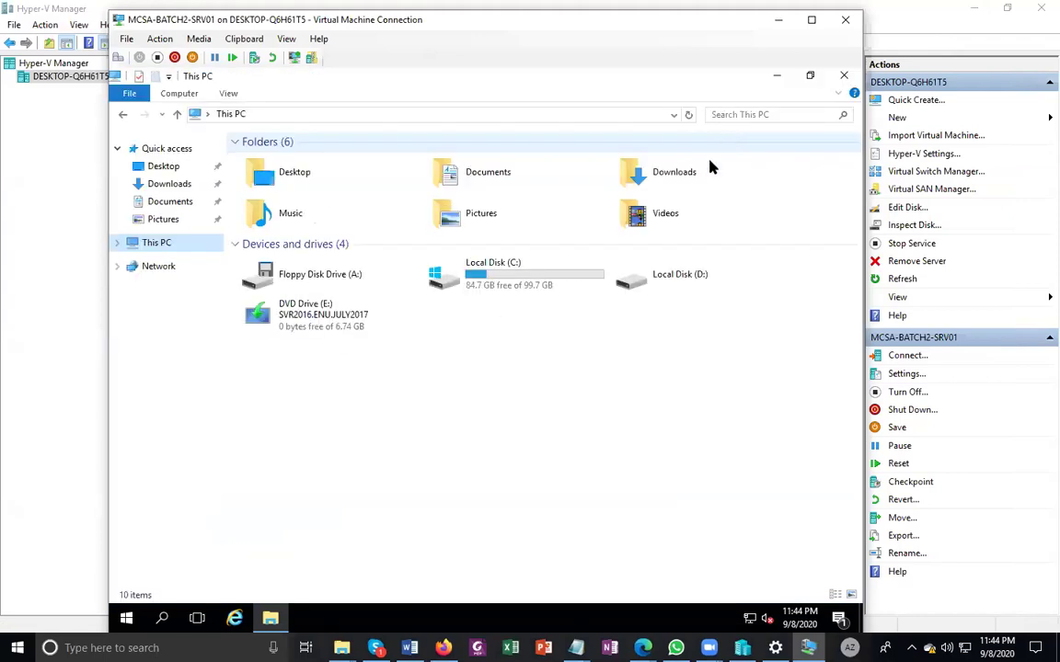
pyautogui.rightClick(304, 334)
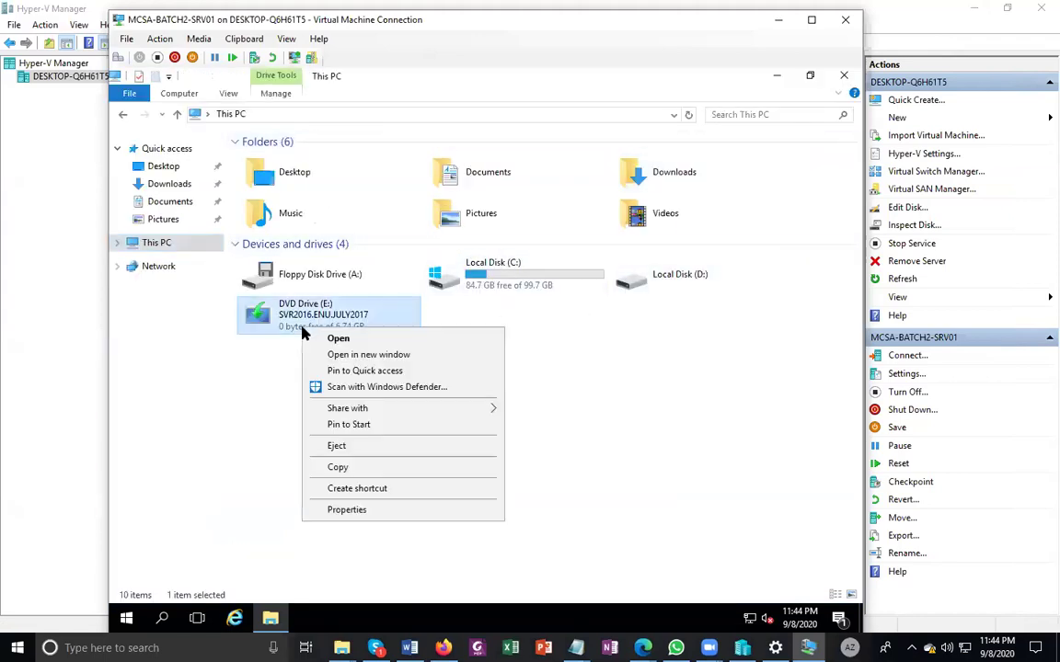
pyautogui.click(390, 355)
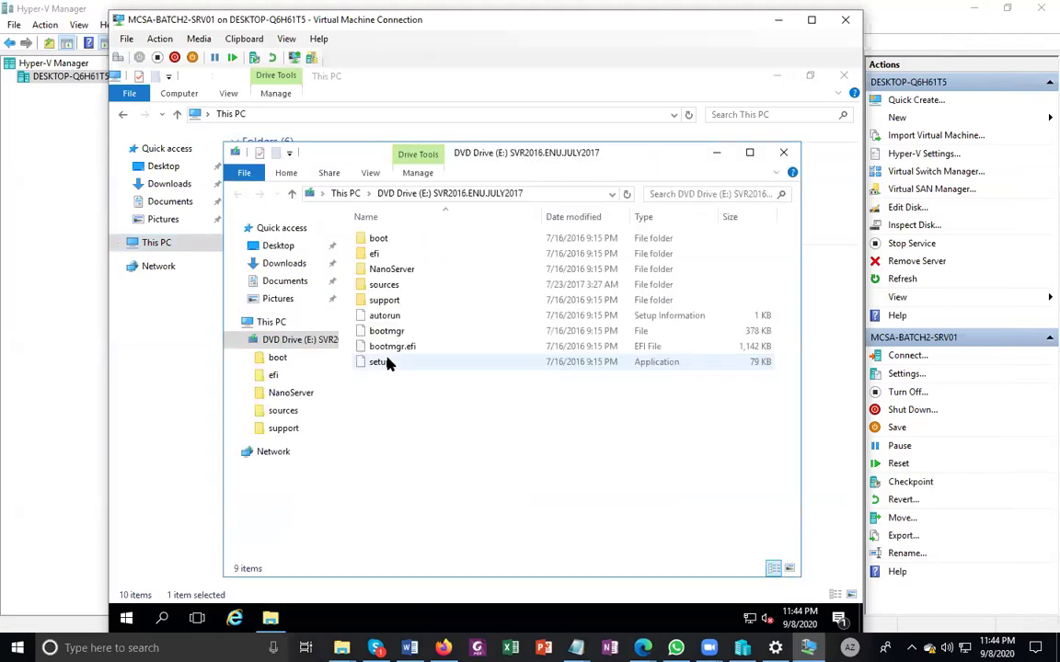
# Copy the NanoServer folder from the DVD and close the DVD window
pyautogui.click(391, 275)
pyautogui.rightClick(392, 276)
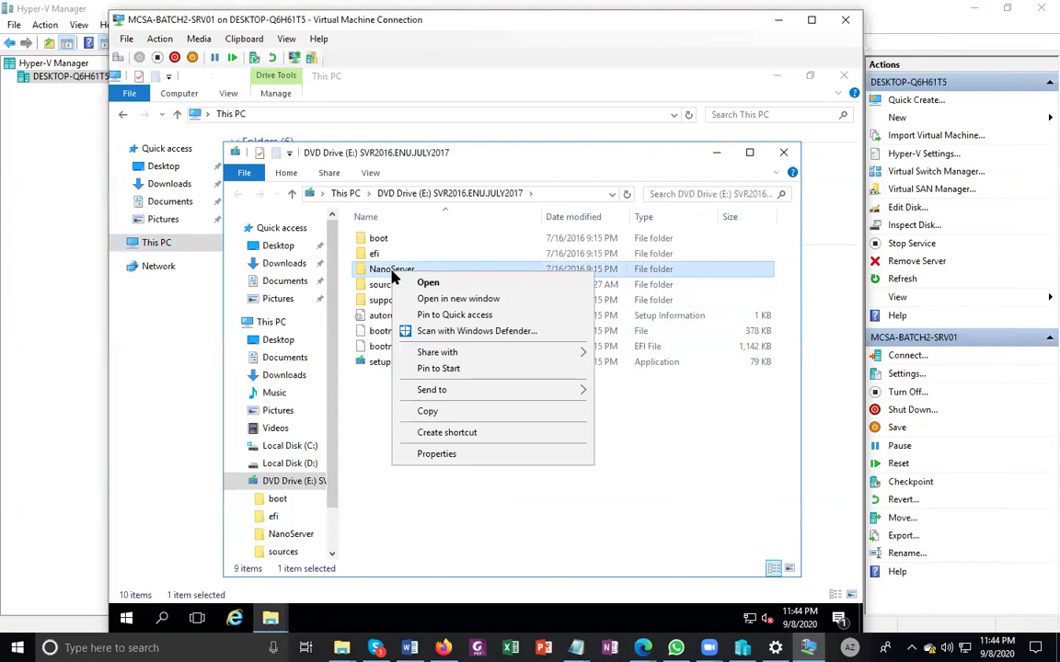
pyautogui.click(432, 411)
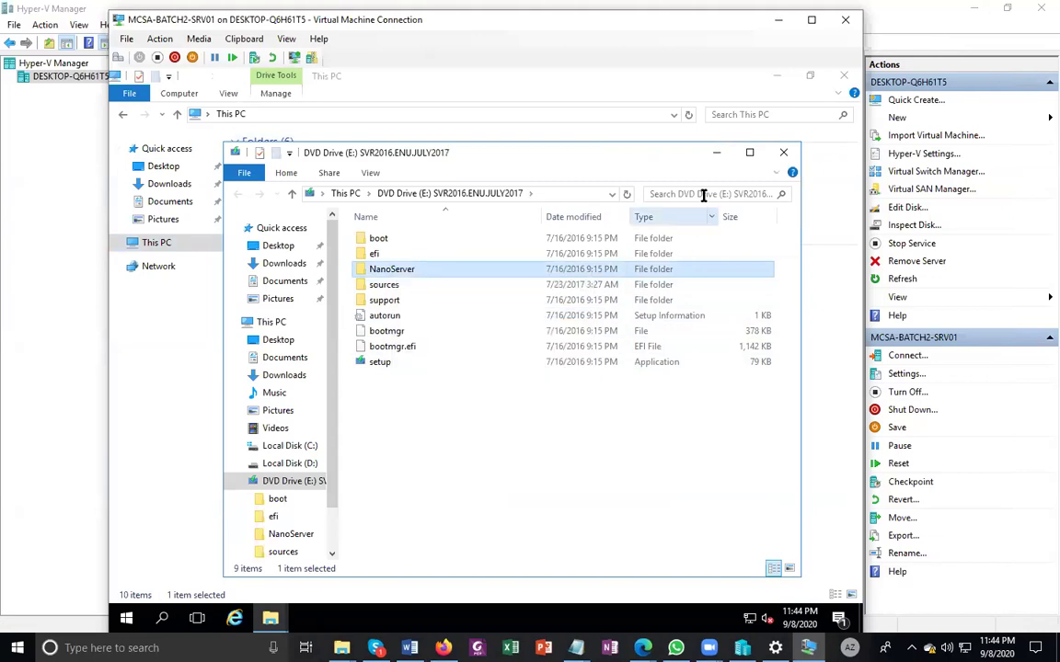
pyautogui.click(783, 152)
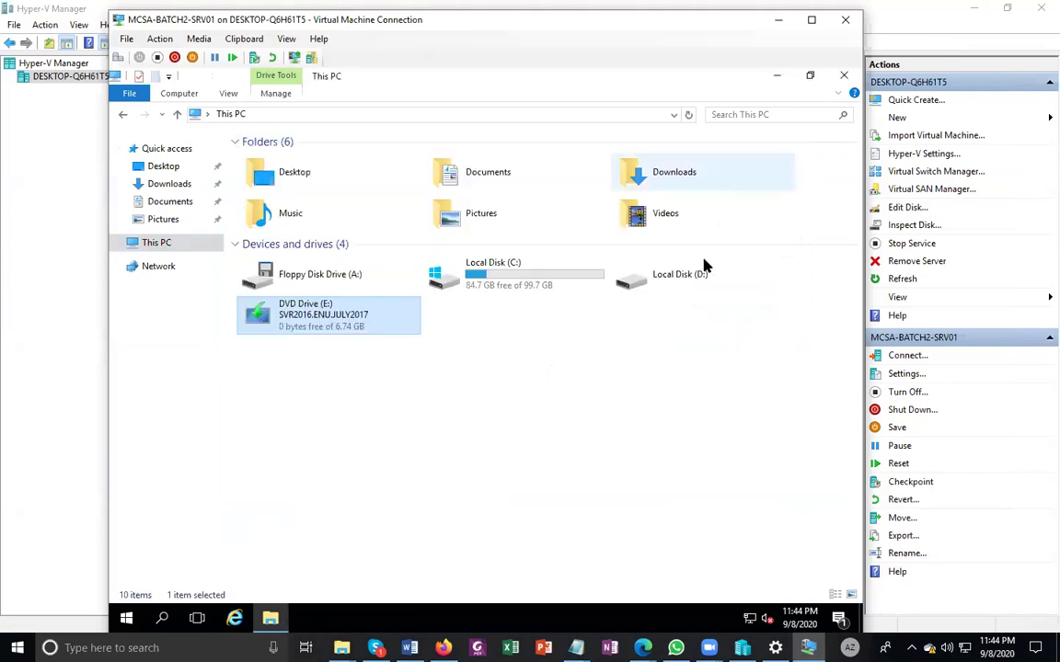
# Open and dismiss the Local Disk (D:) context menu, then start opening the VM's settings
pyautogui.rightClick(649, 282)
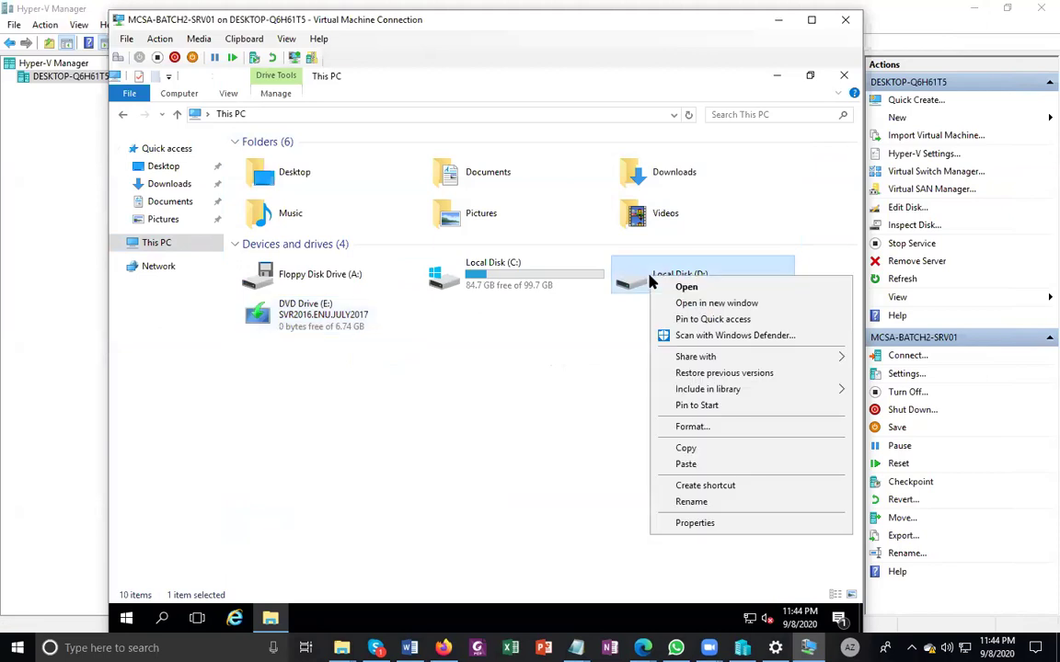
pyautogui.click(521, 374)
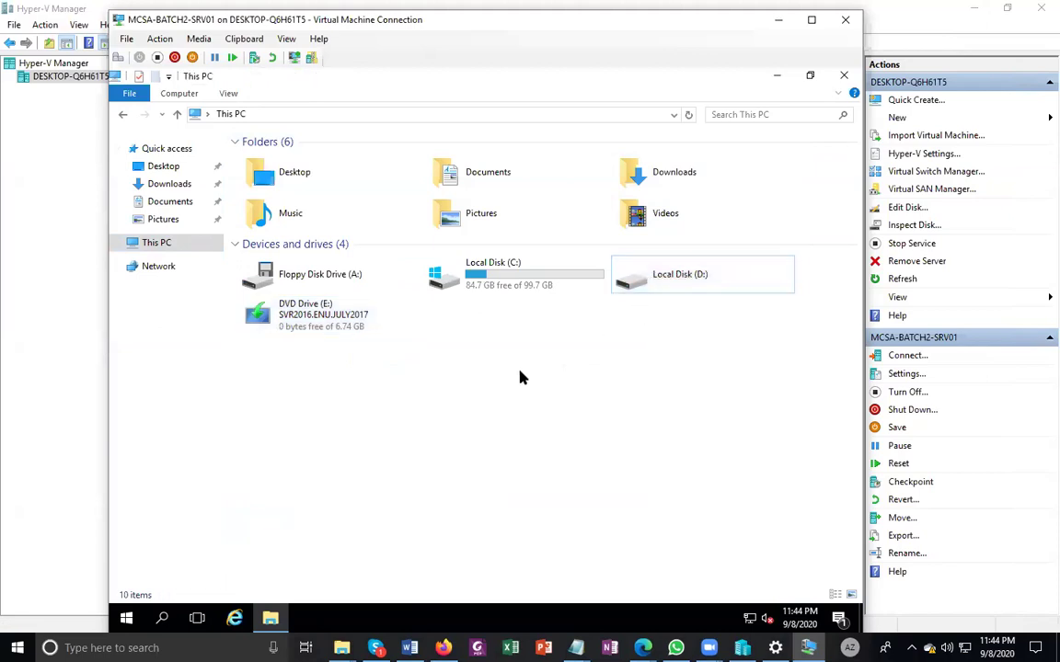
pyautogui.click(129, 39)
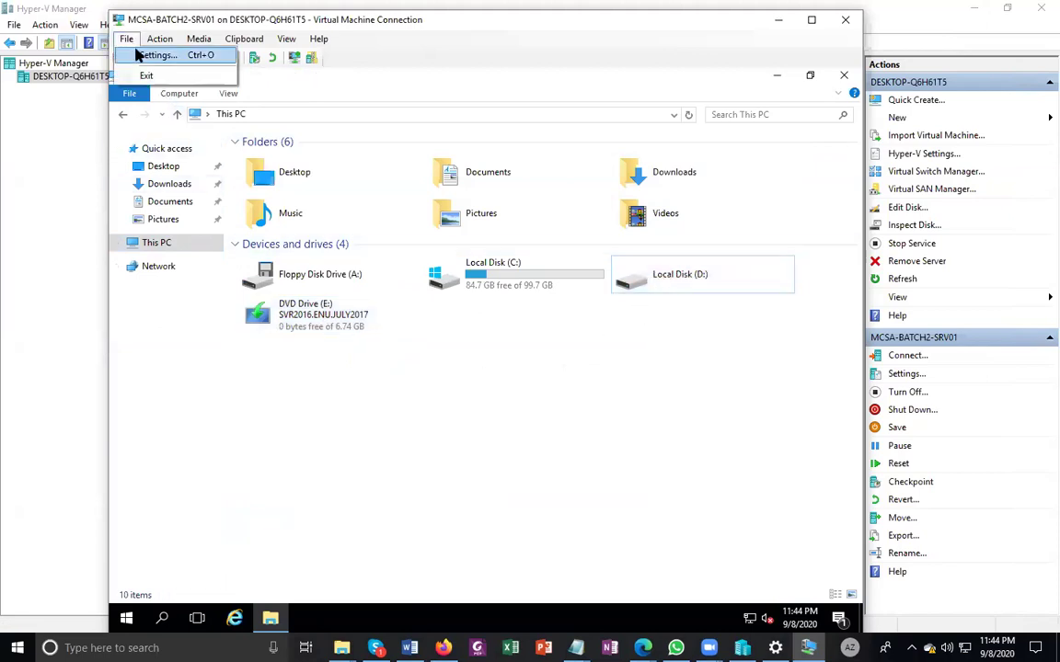
pyautogui.click(155, 53)
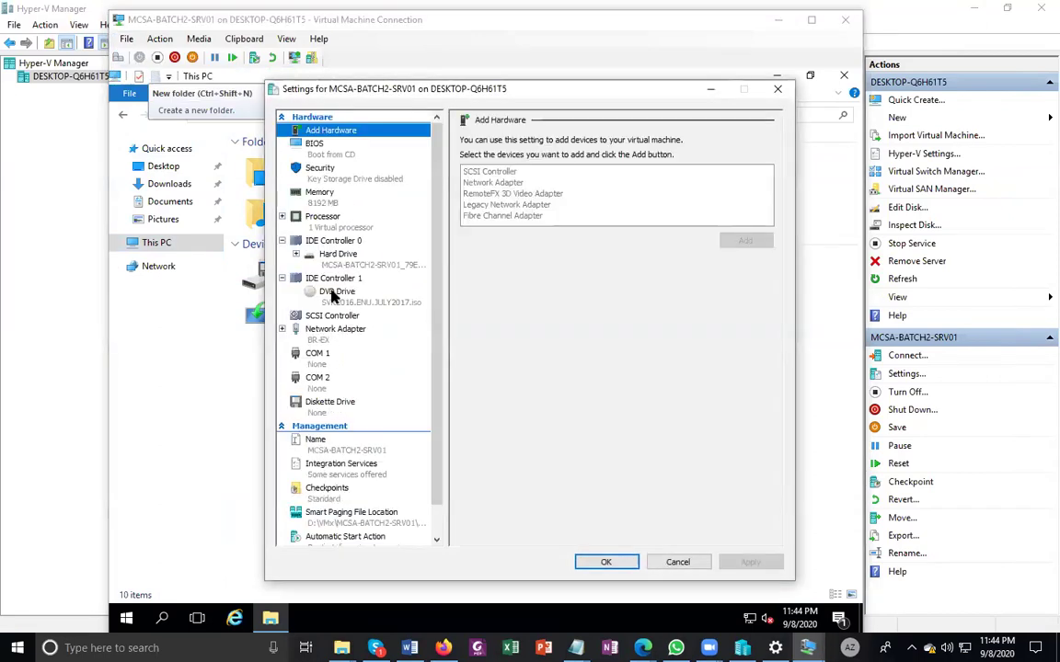
pyautogui.click(333, 293)
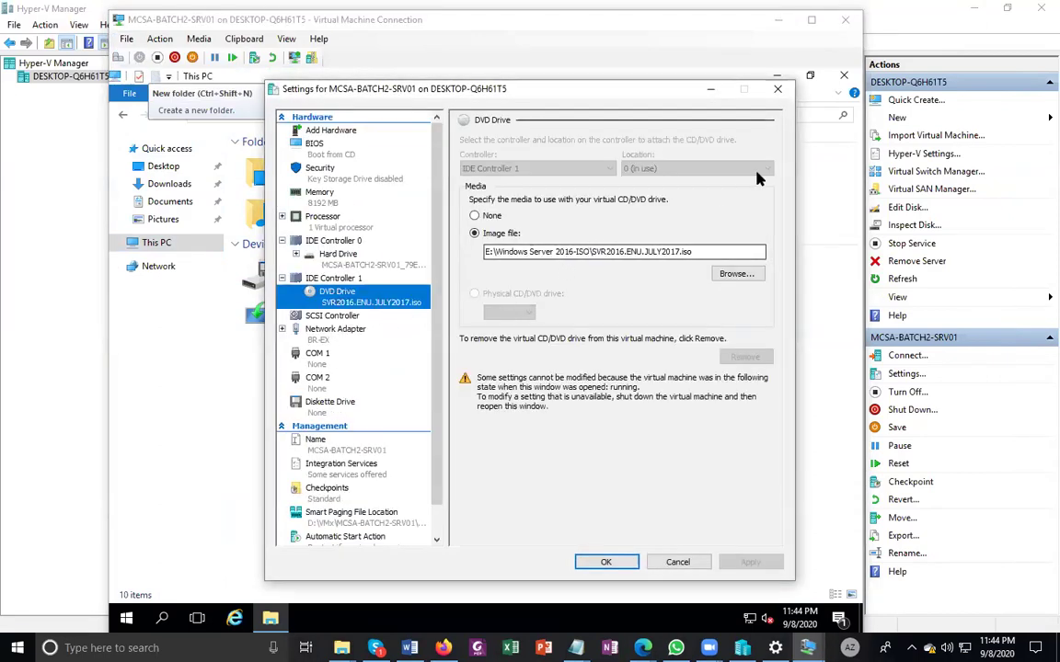
pyautogui.click(777, 88)
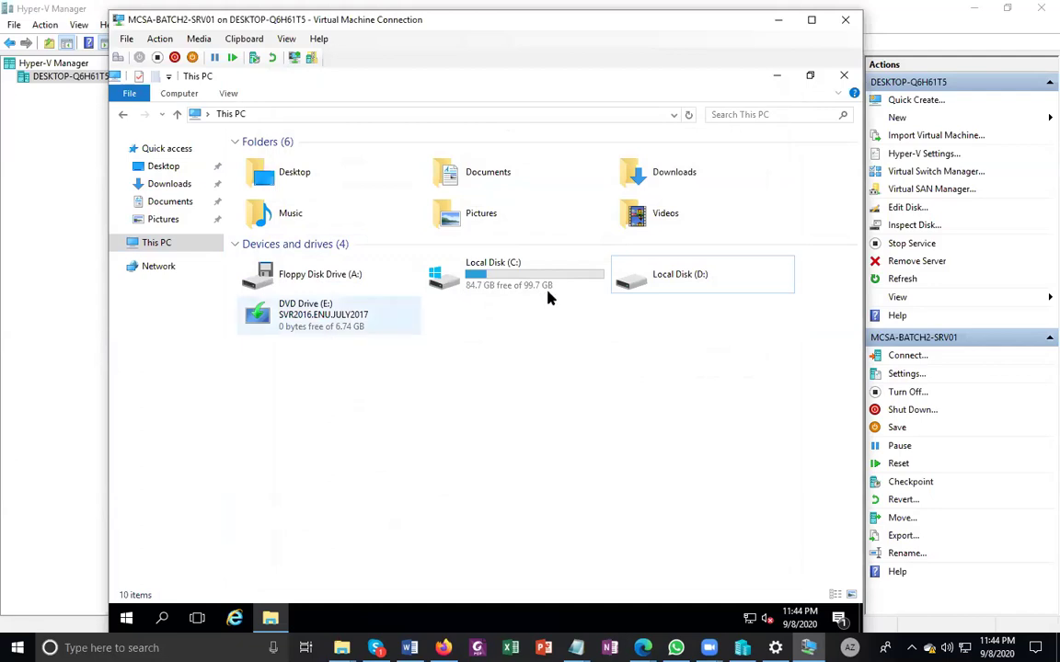
# Quick-format Local Disk (D:) as NTFS, accepting the erase warning and closing the Format dialog
pyautogui.rightClick(655, 276)
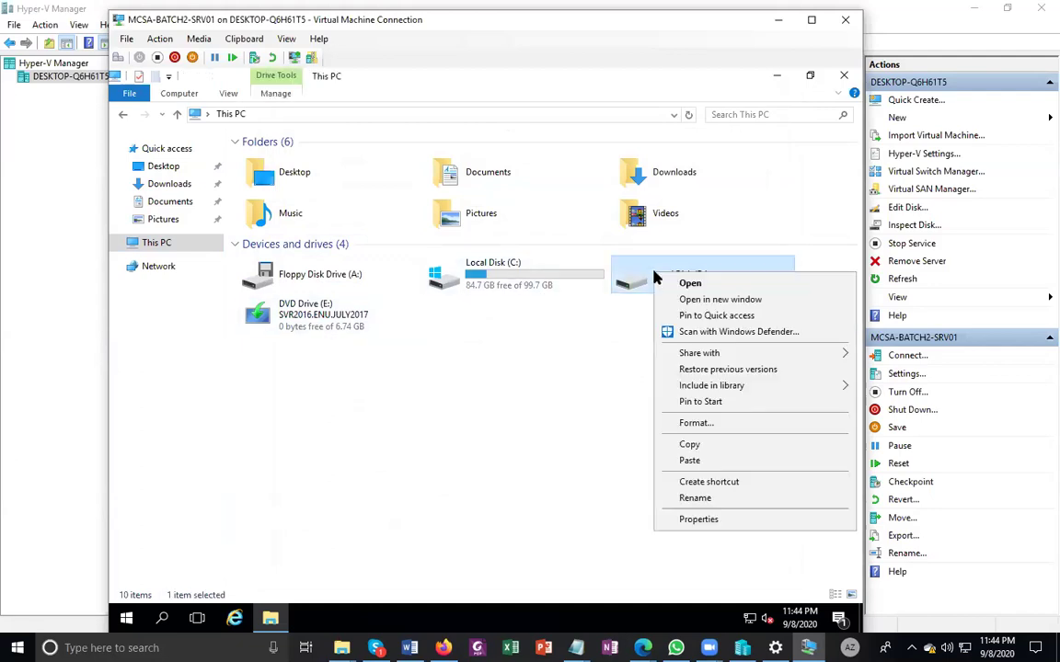
pyautogui.click(696, 424)
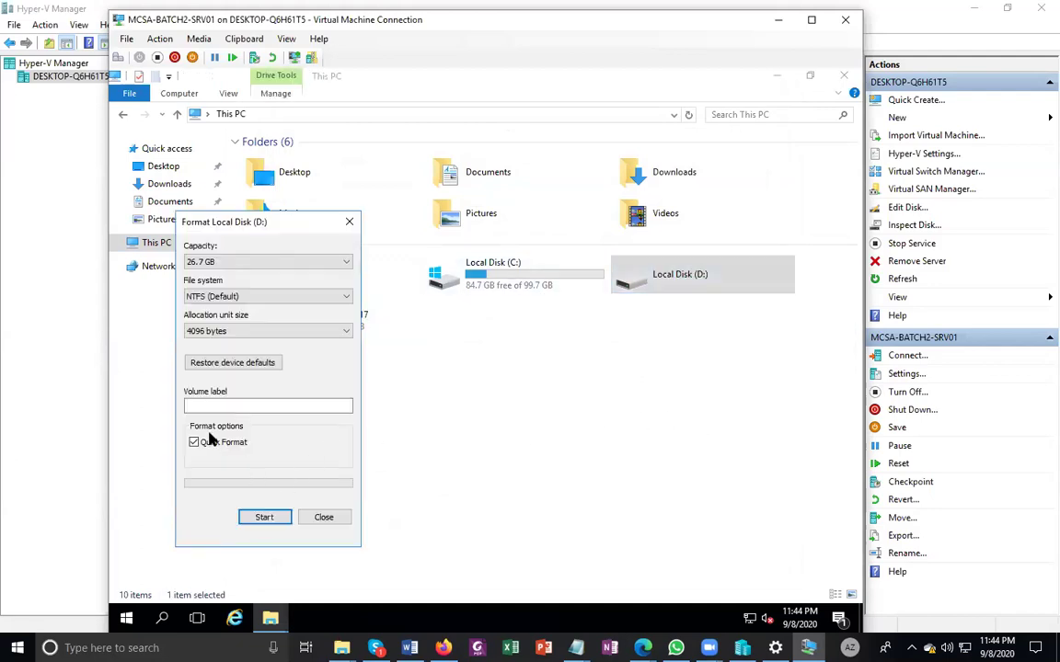
pyautogui.click(268, 520)
pyautogui.click(532, 346)
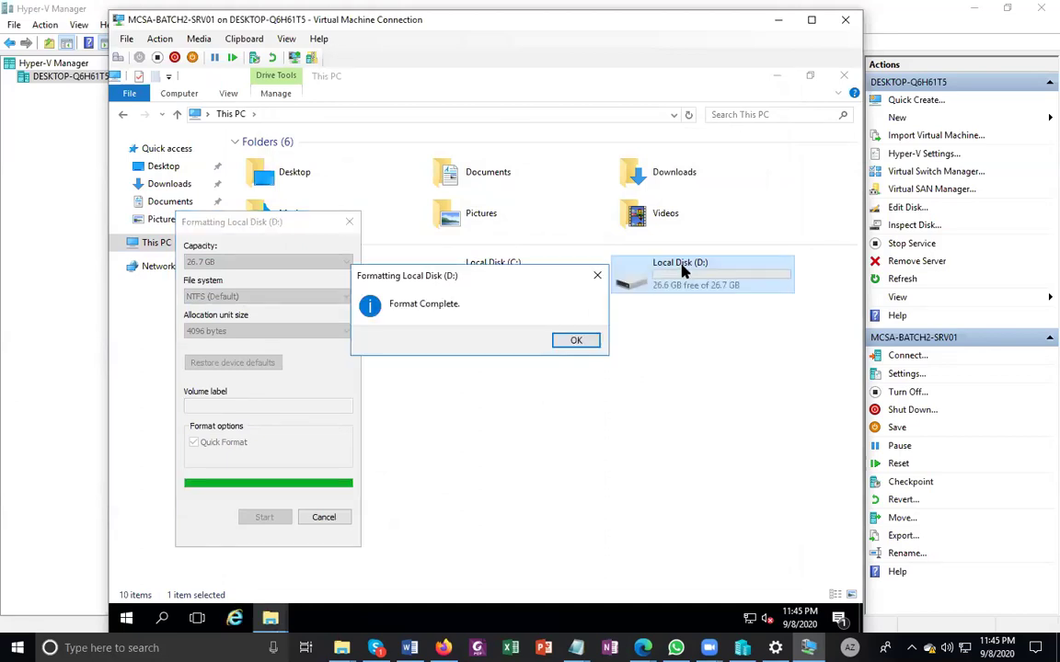
pyautogui.click(576, 341)
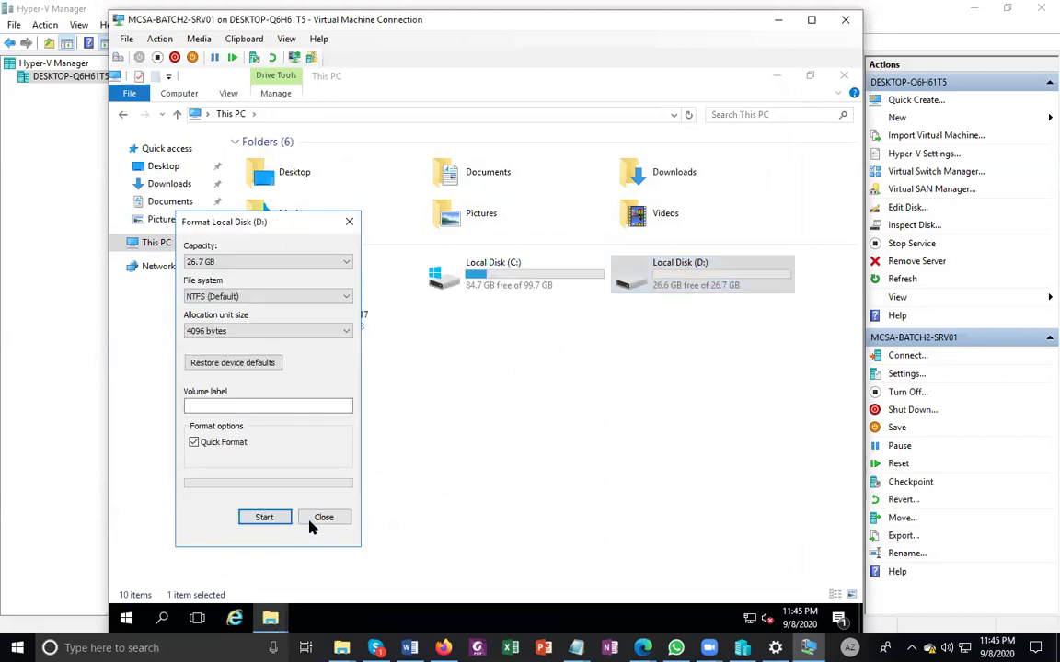
pyautogui.click(320, 519)
# Open Local Disk (D:), paste the NanoServer folder into it, and show the copy's details
pyautogui.doubleClick(659, 289)
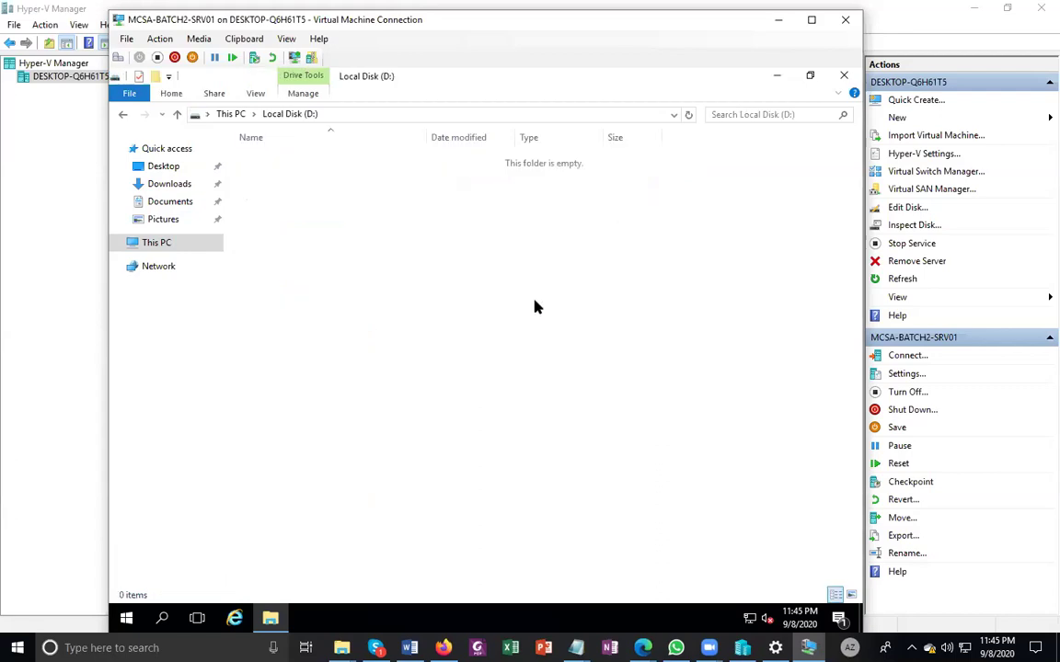
pyautogui.rightClick(311, 292)
pyautogui.click(348, 393)
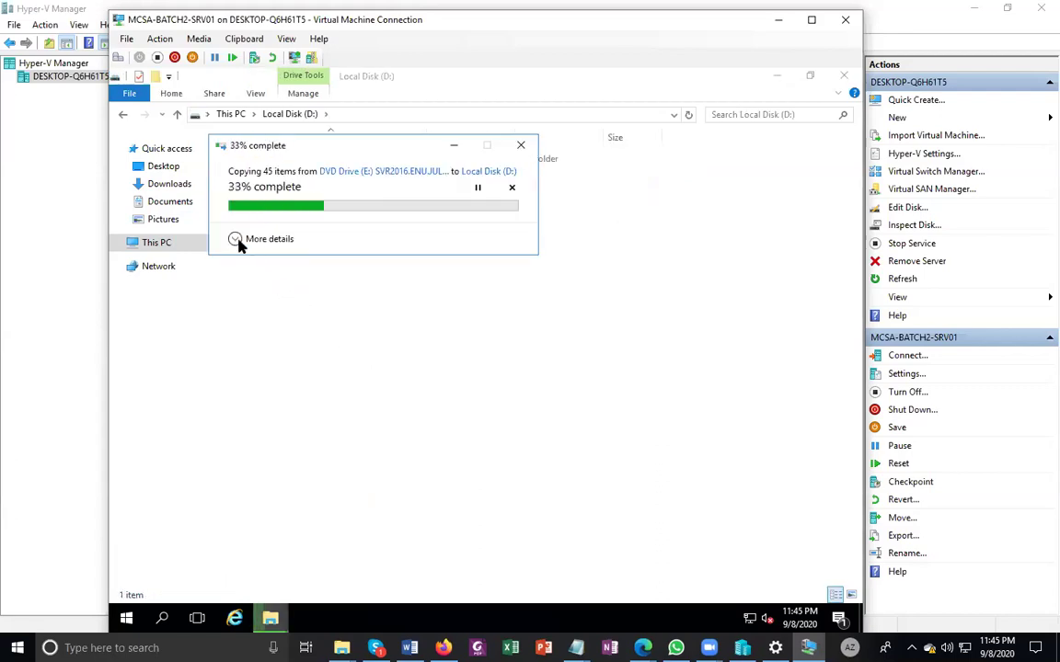
pyautogui.click(237, 240)
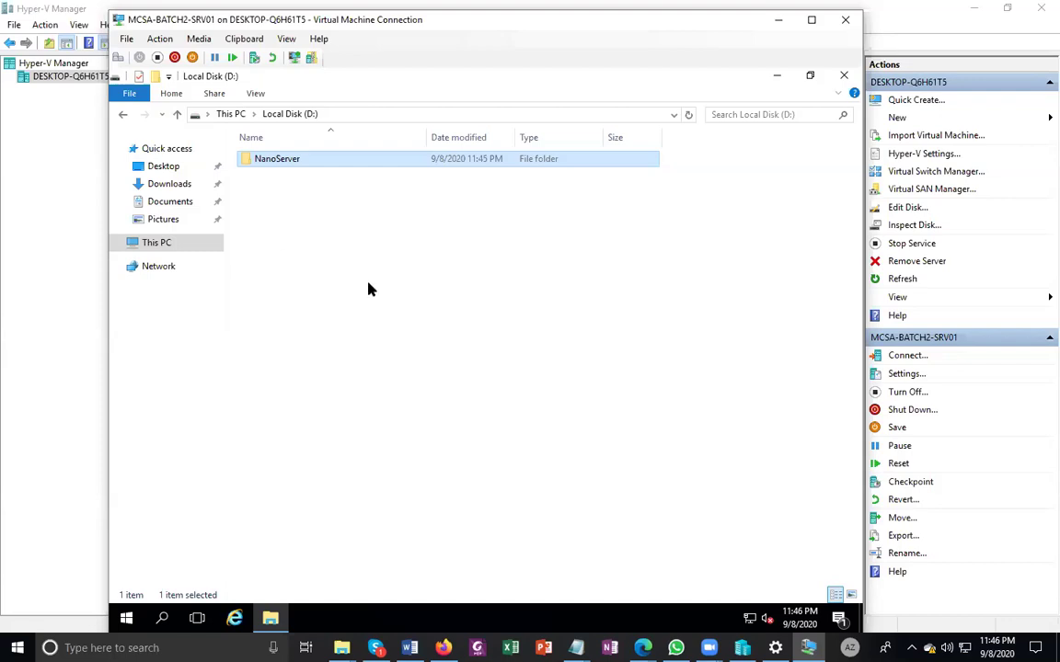
# Lower the host speaker volume to 44
pyautogui.click(869, 589)
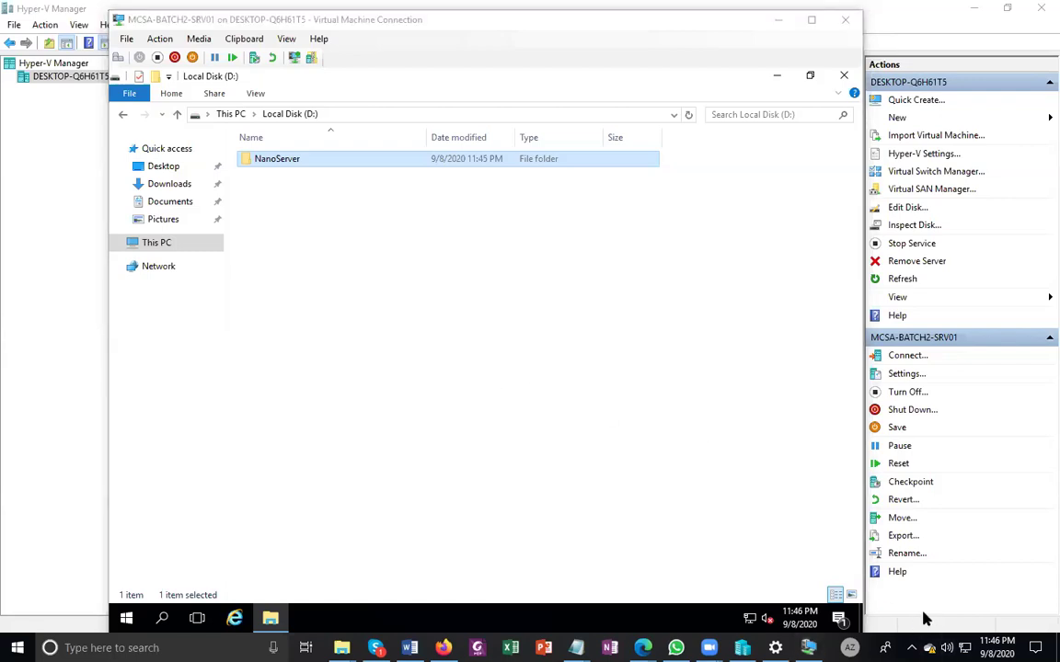
pyautogui.click(946, 648)
pyautogui.moveTo(960, 611); pyautogui.dragTo(918, 612)
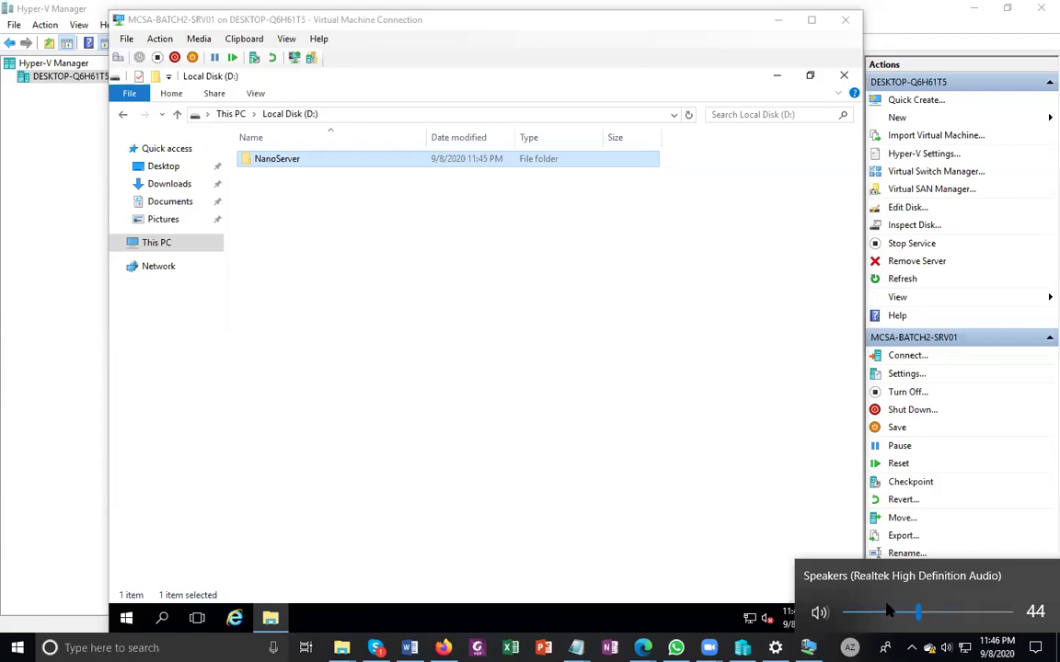
pyautogui.click(690, 43)
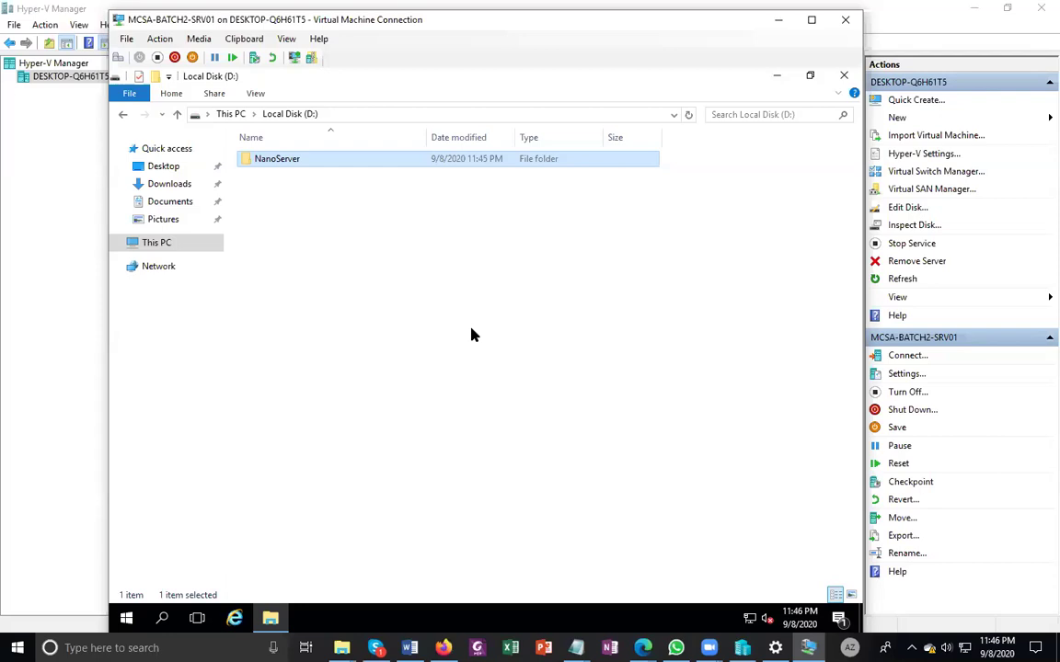
# Clear the VM's SmartScreen notification, then close the D: window and the SRV01 connection
pyautogui.press('super+a')
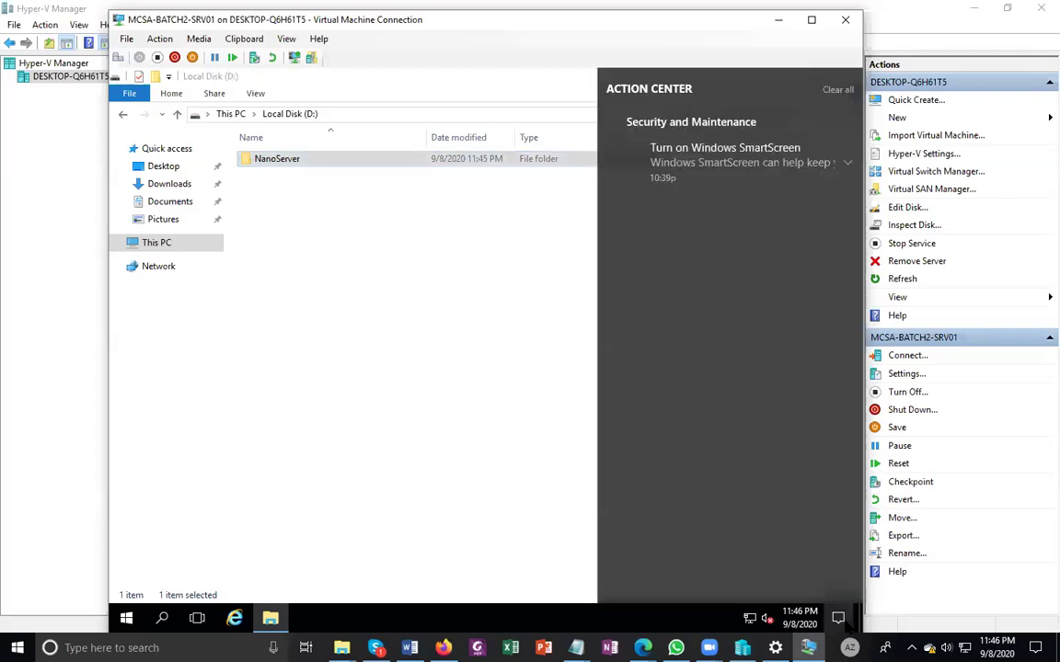
pyautogui.click(839, 95)
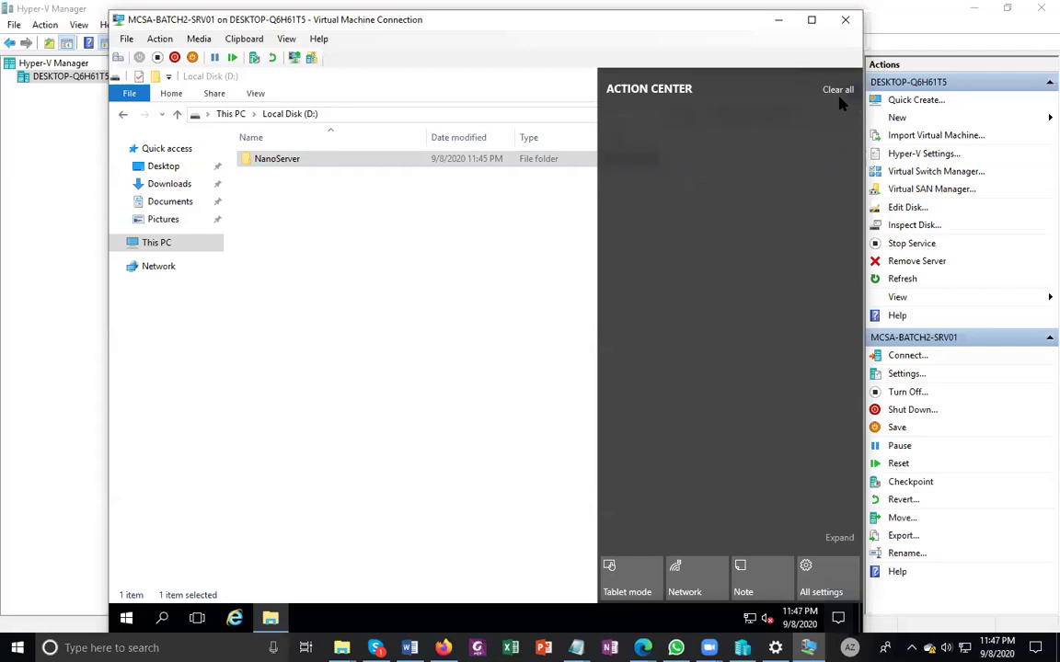
pyautogui.click(497, 242)
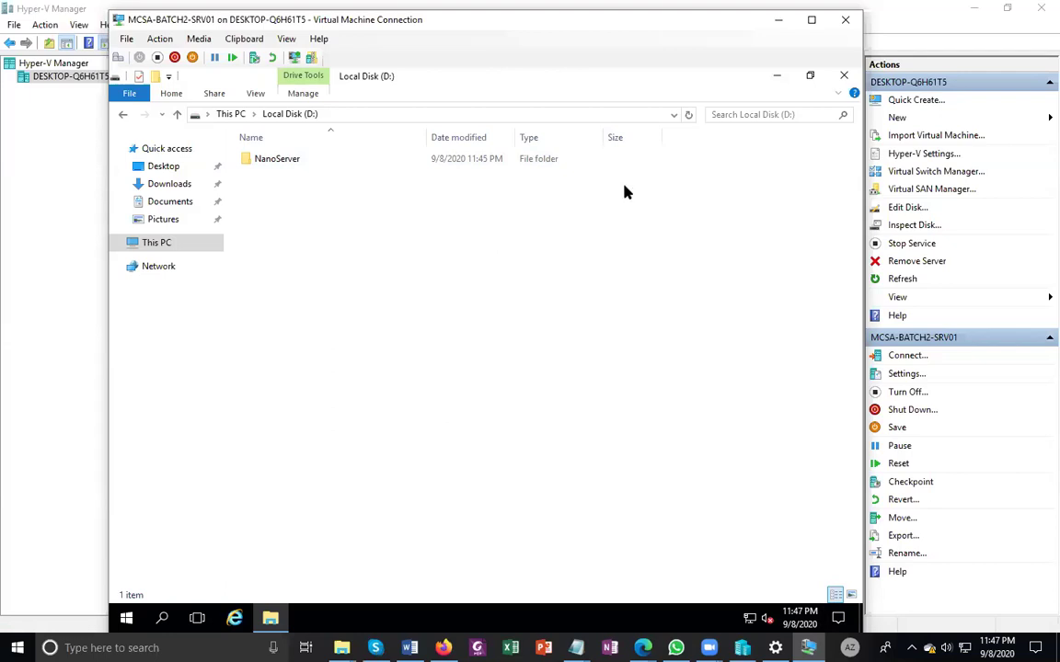
pyautogui.click(843, 75)
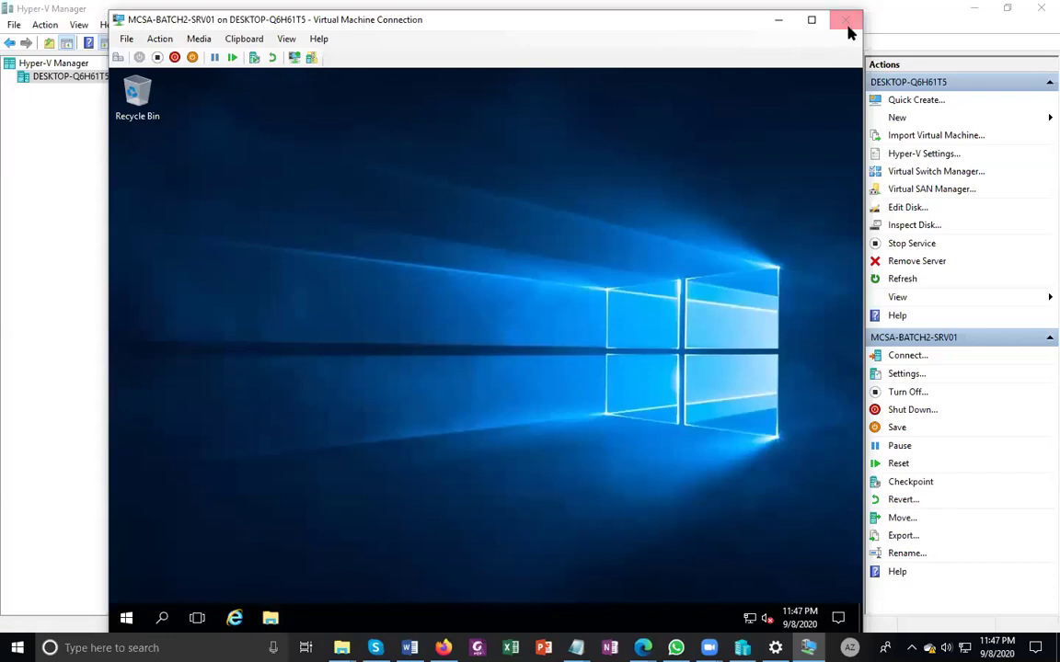
pyautogui.click(847, 28)
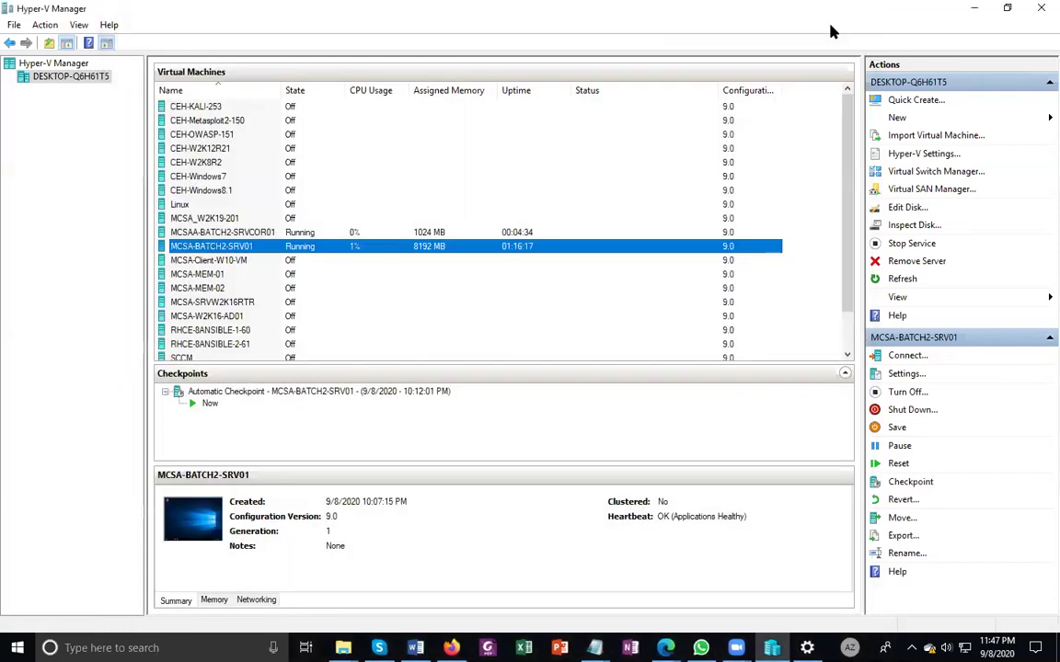